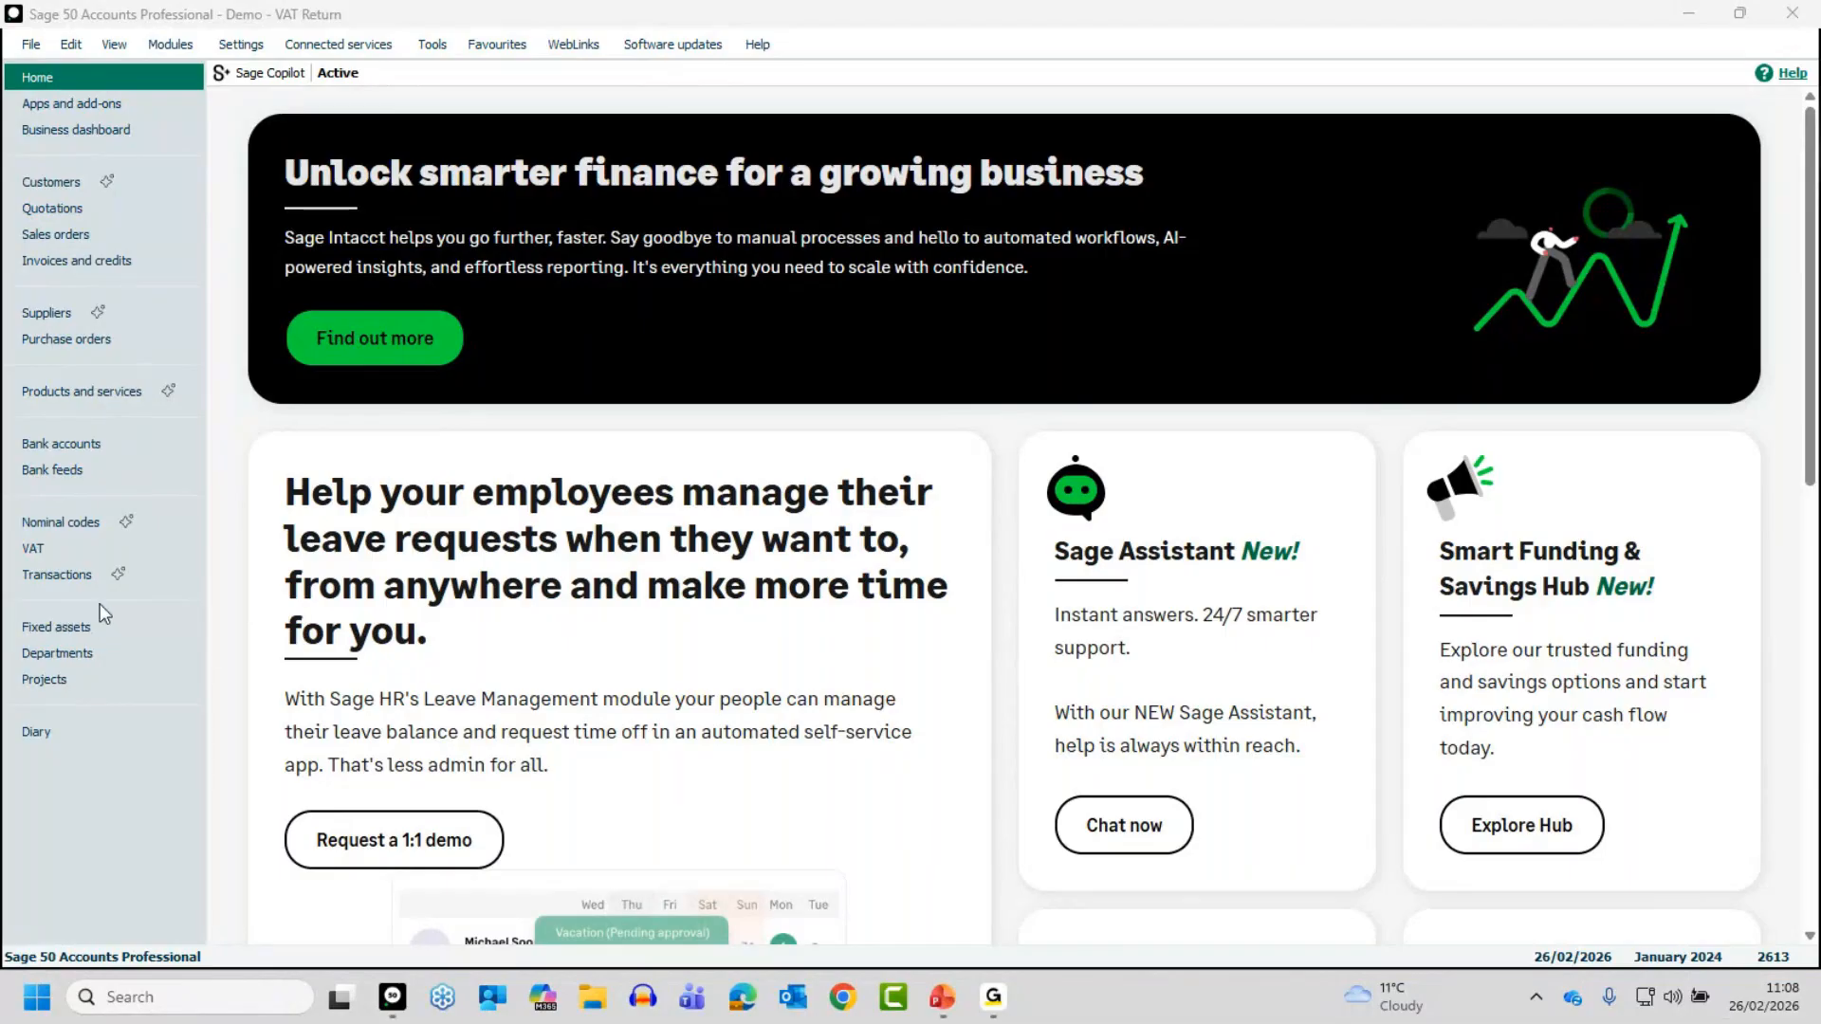
- Open the VAT returns list, review the pending return for 01/04/2025 to 30/06/2025, and close it with nothing posted
left_click(57, 549)
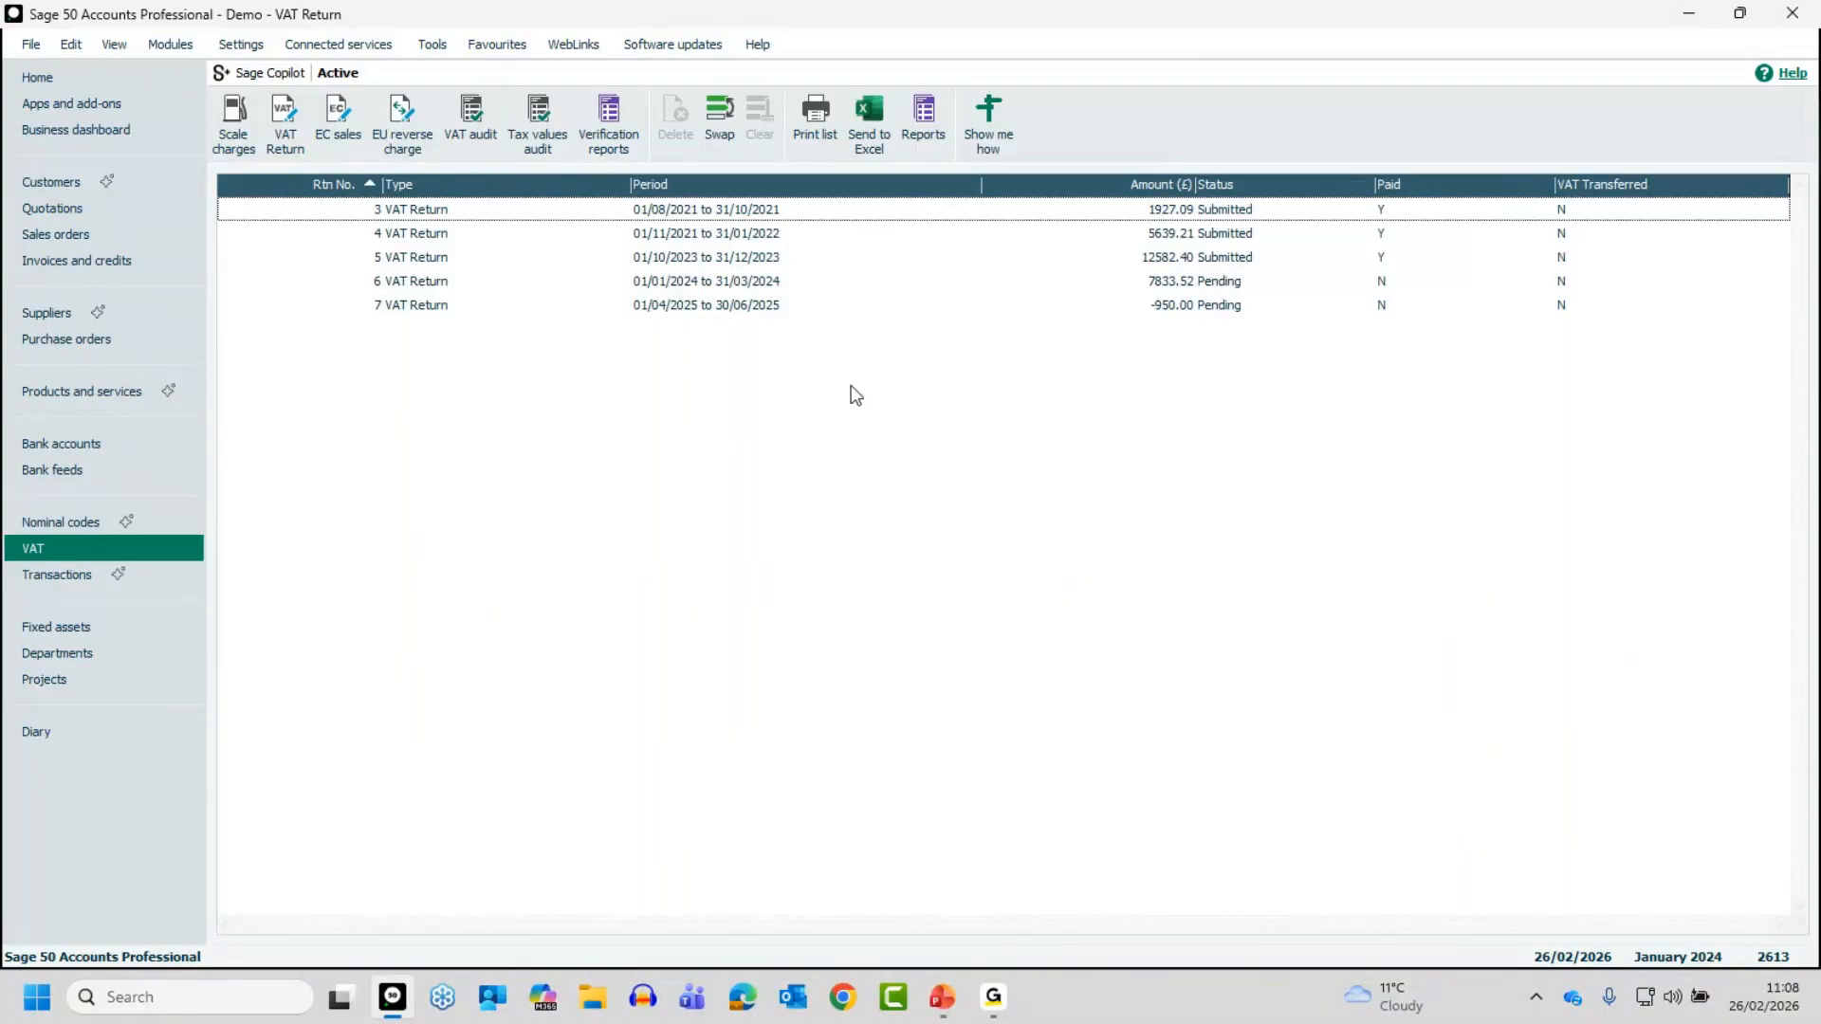
left_click(729, 314)
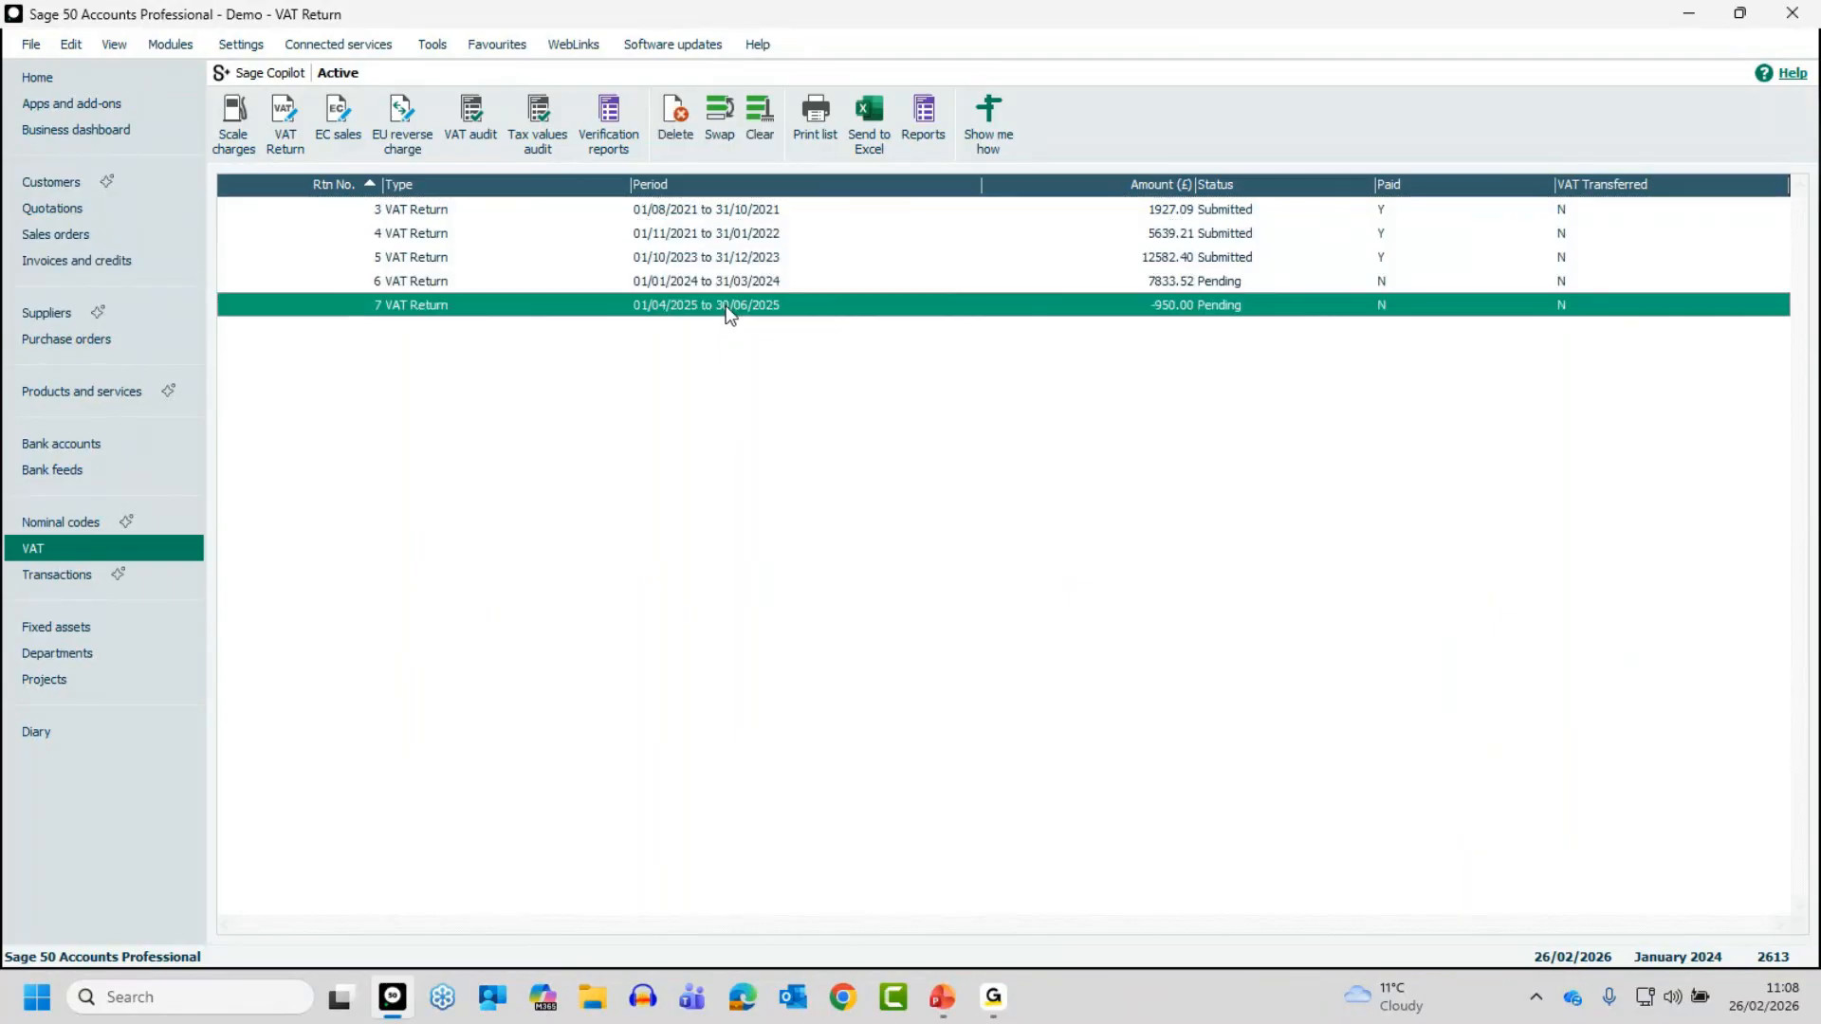
left_click(728, 314)
left_click(728, 314)
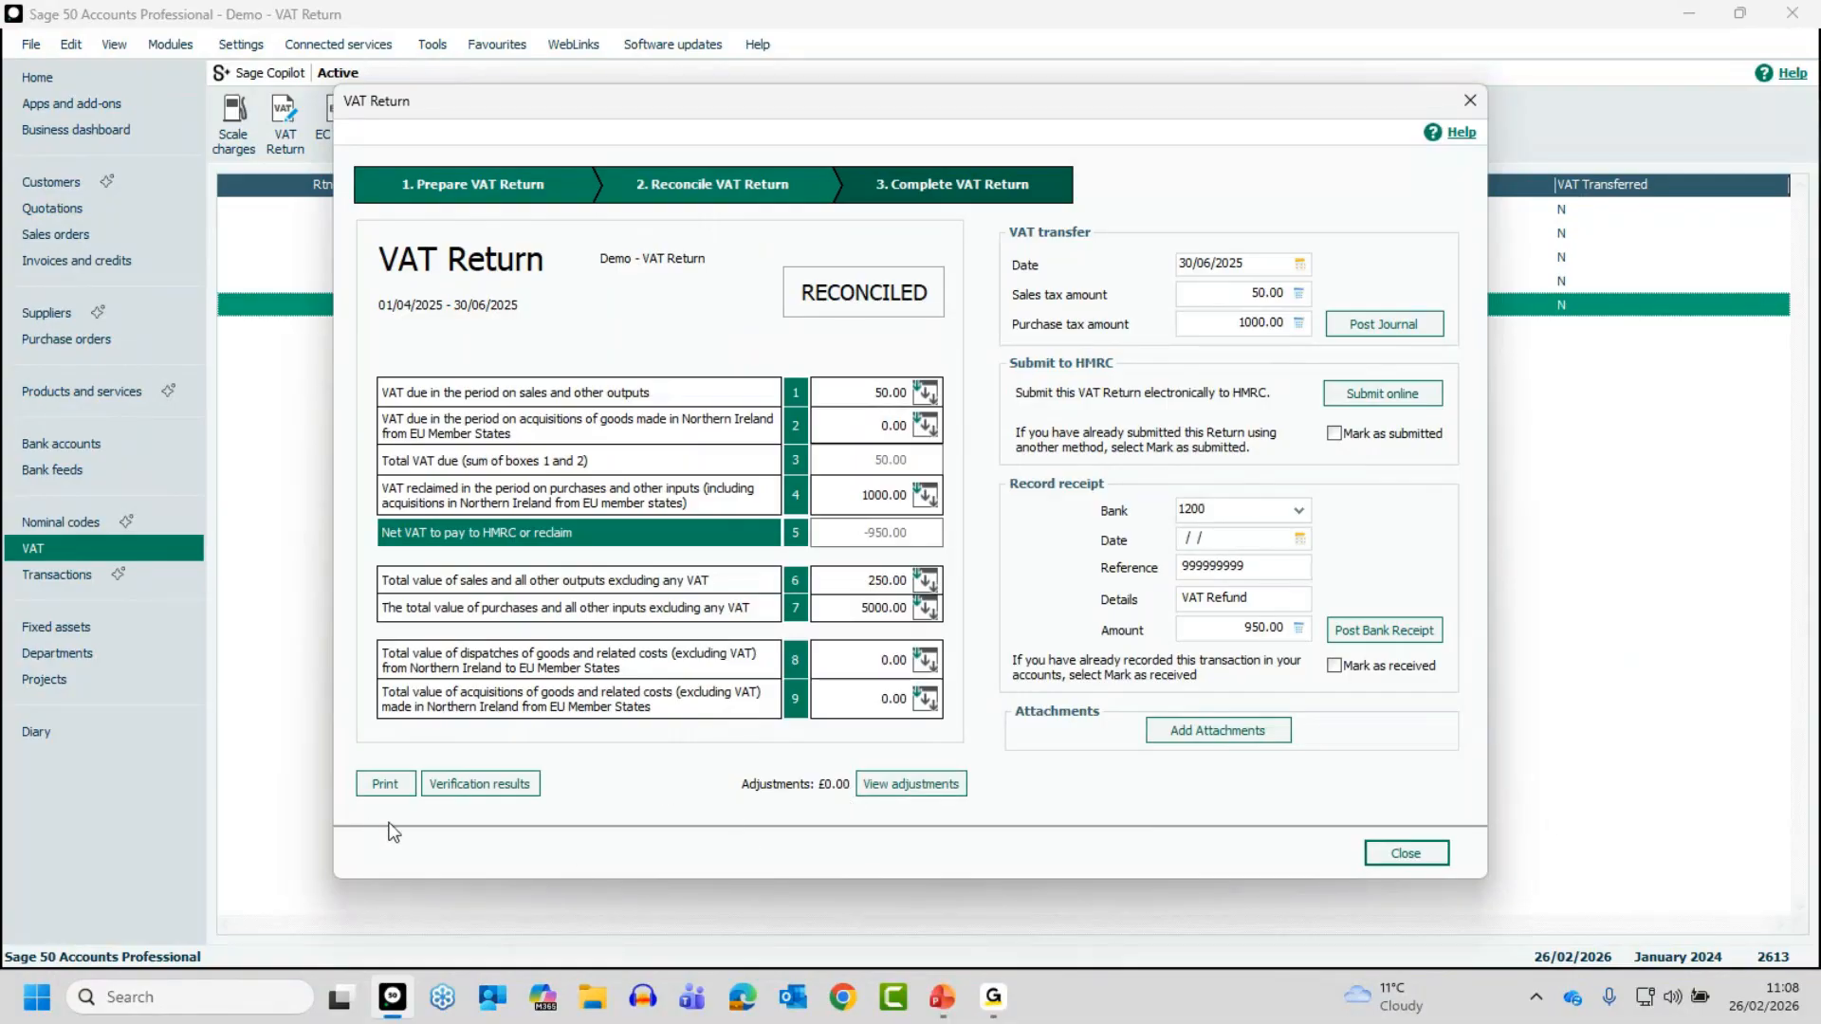
left_click(1407, 854)
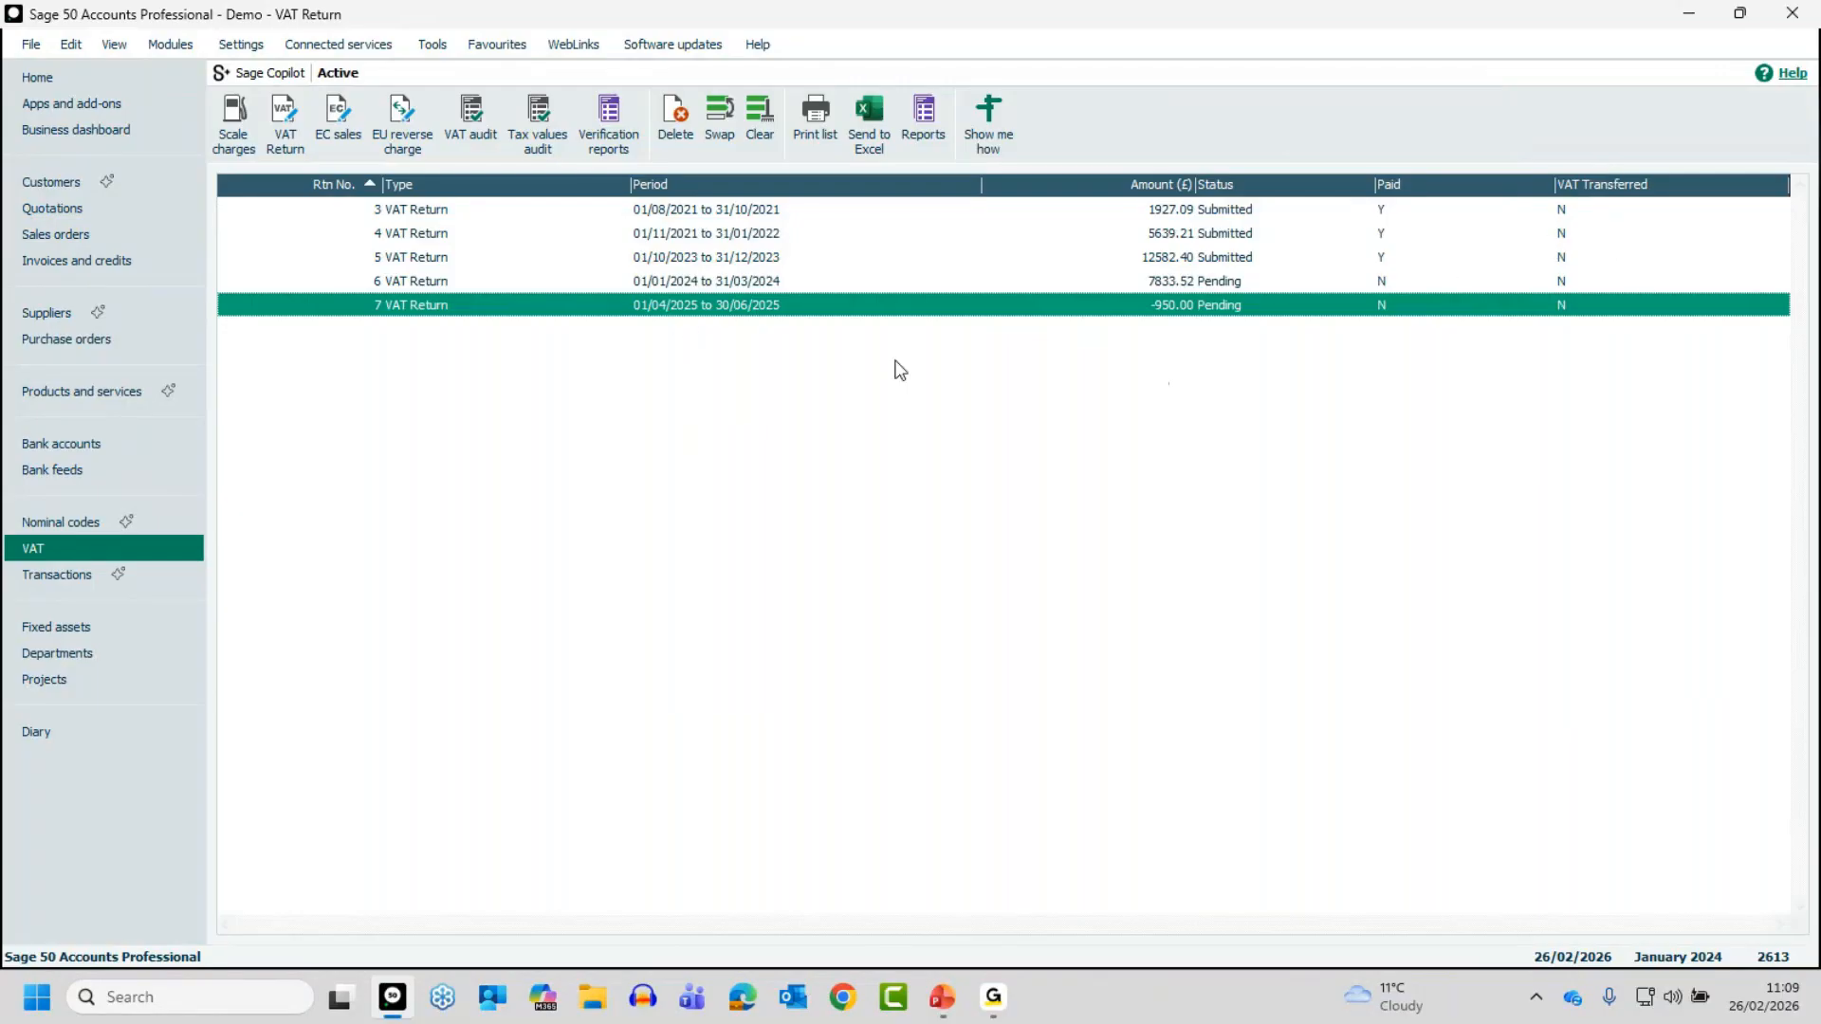
left_click(283, 112)
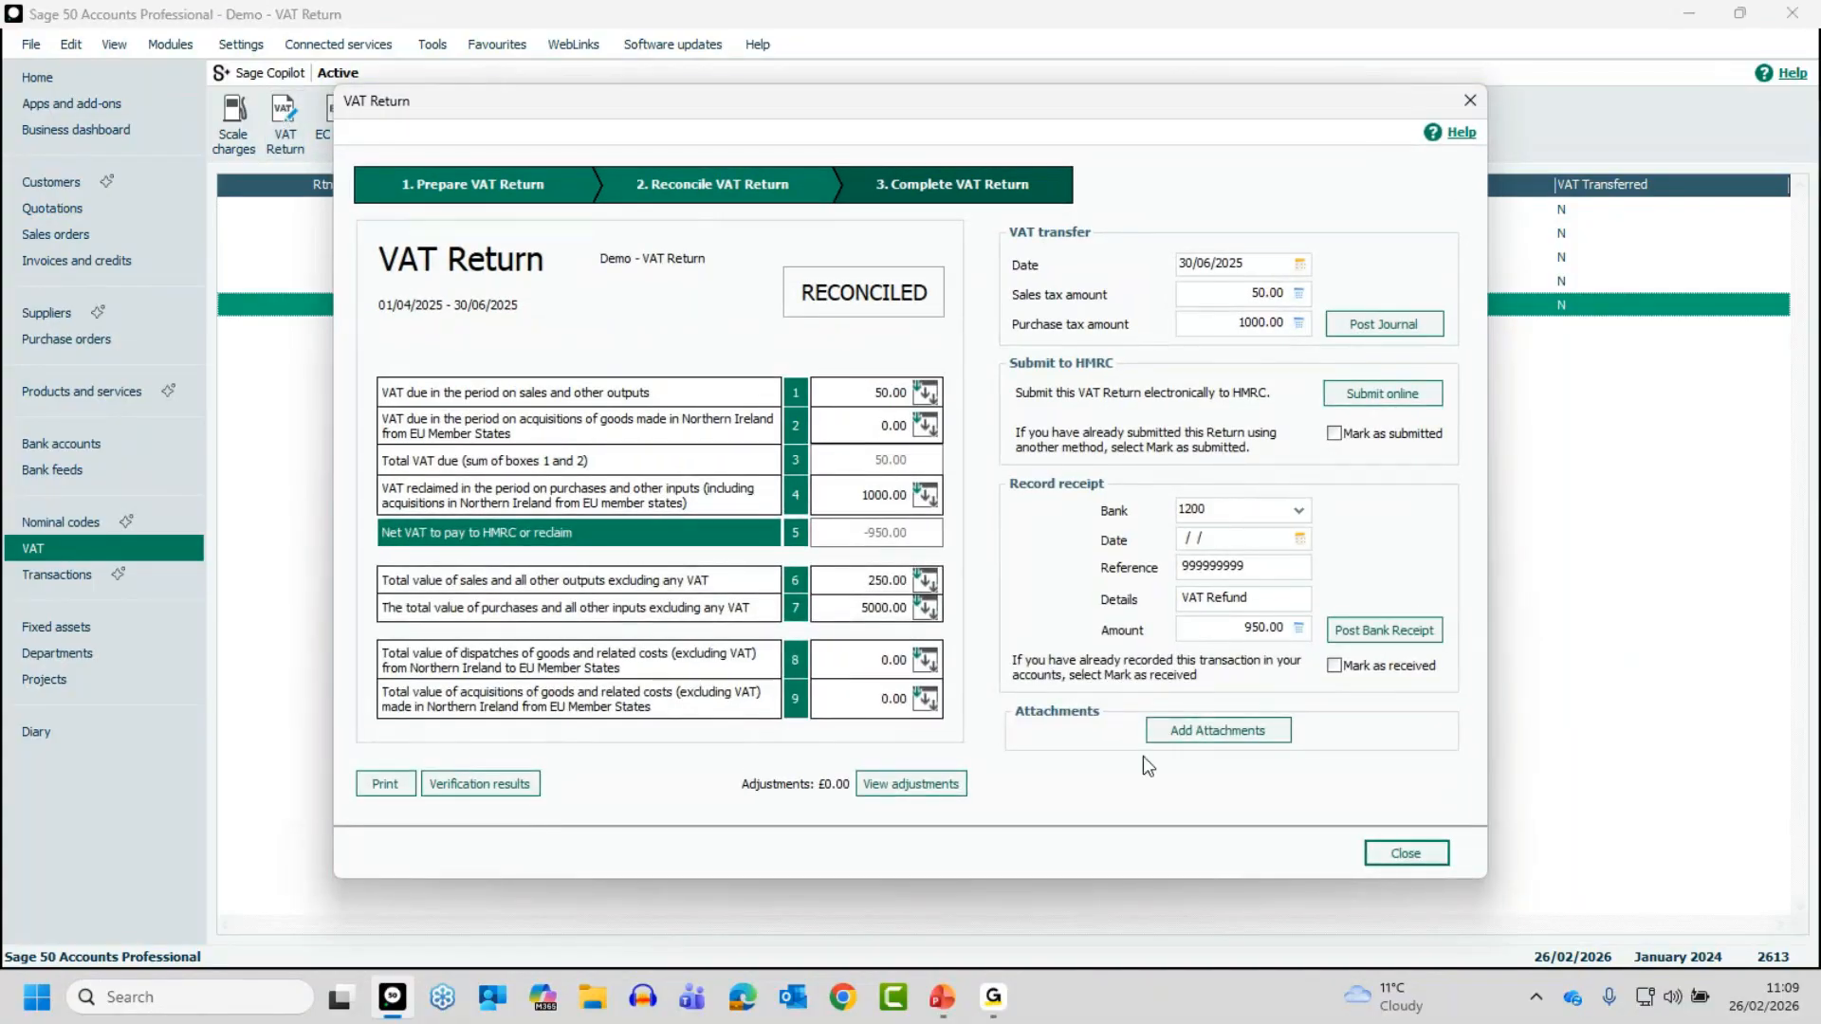
left_click(1408, 854)
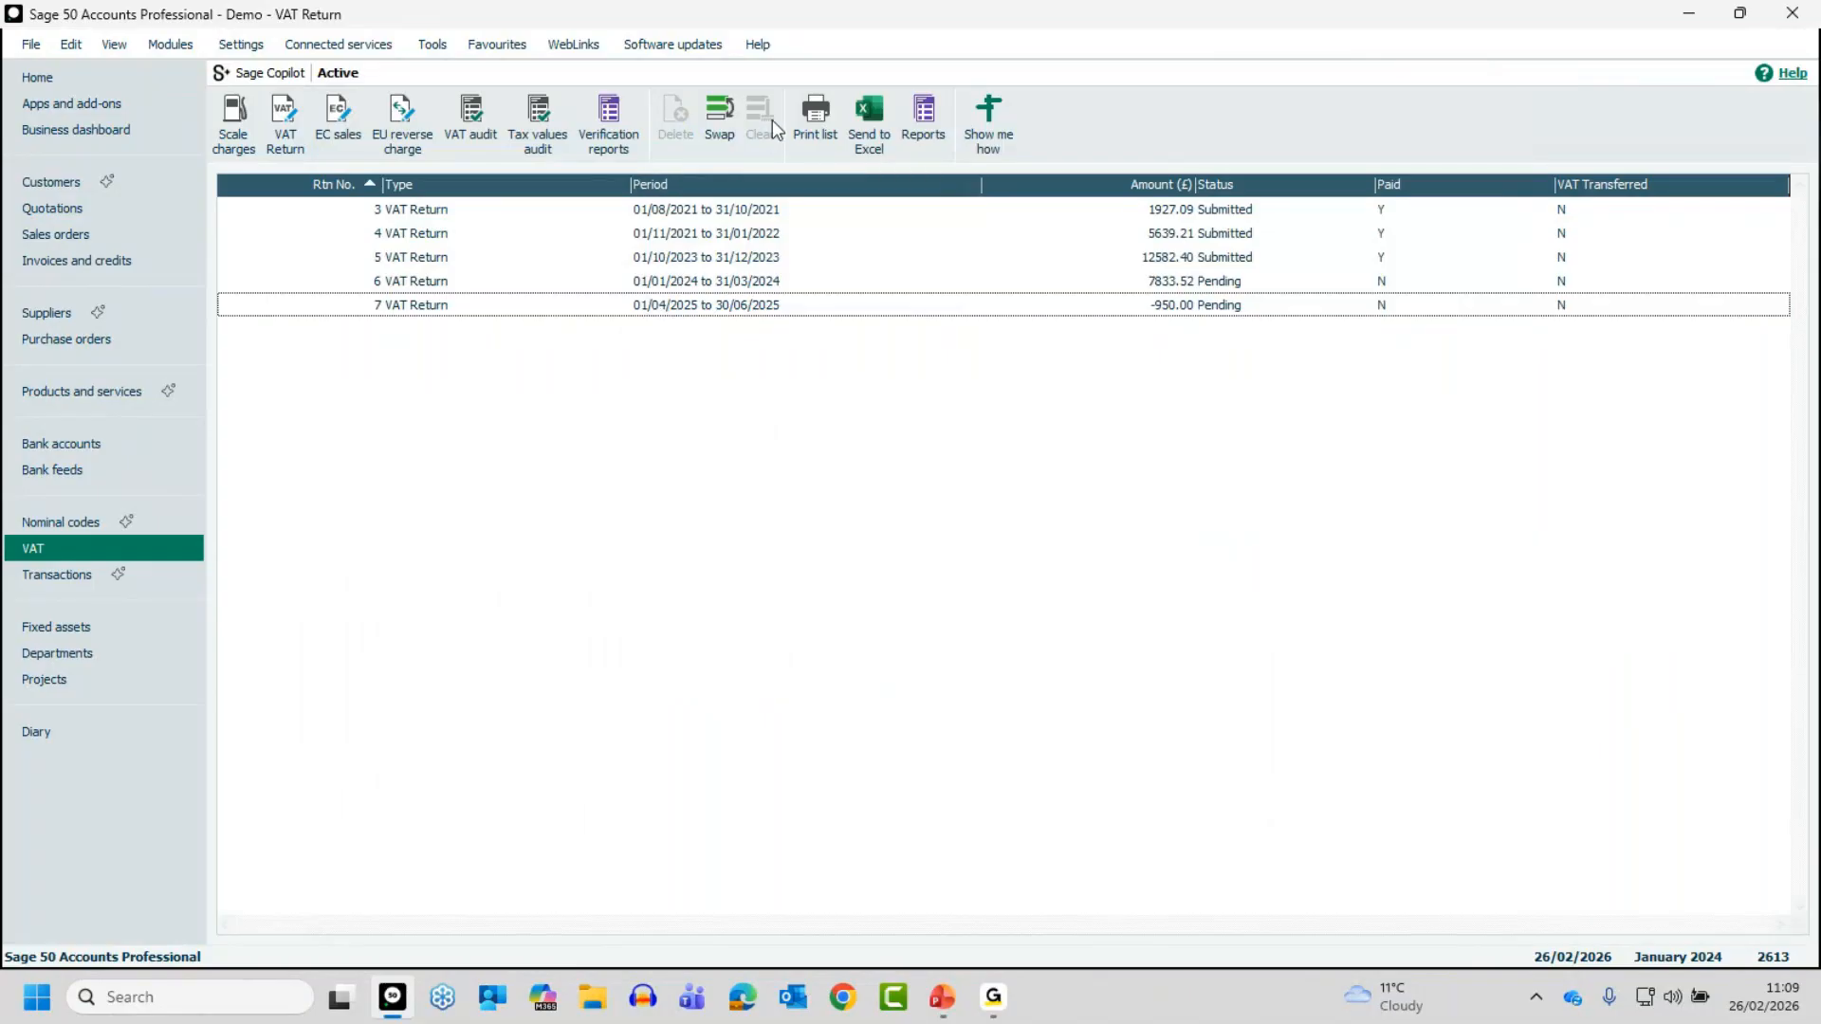
- Start a new VAT return and begin a company backup of the data files under the suggested filename, with a data check first
left_click(284, 112)
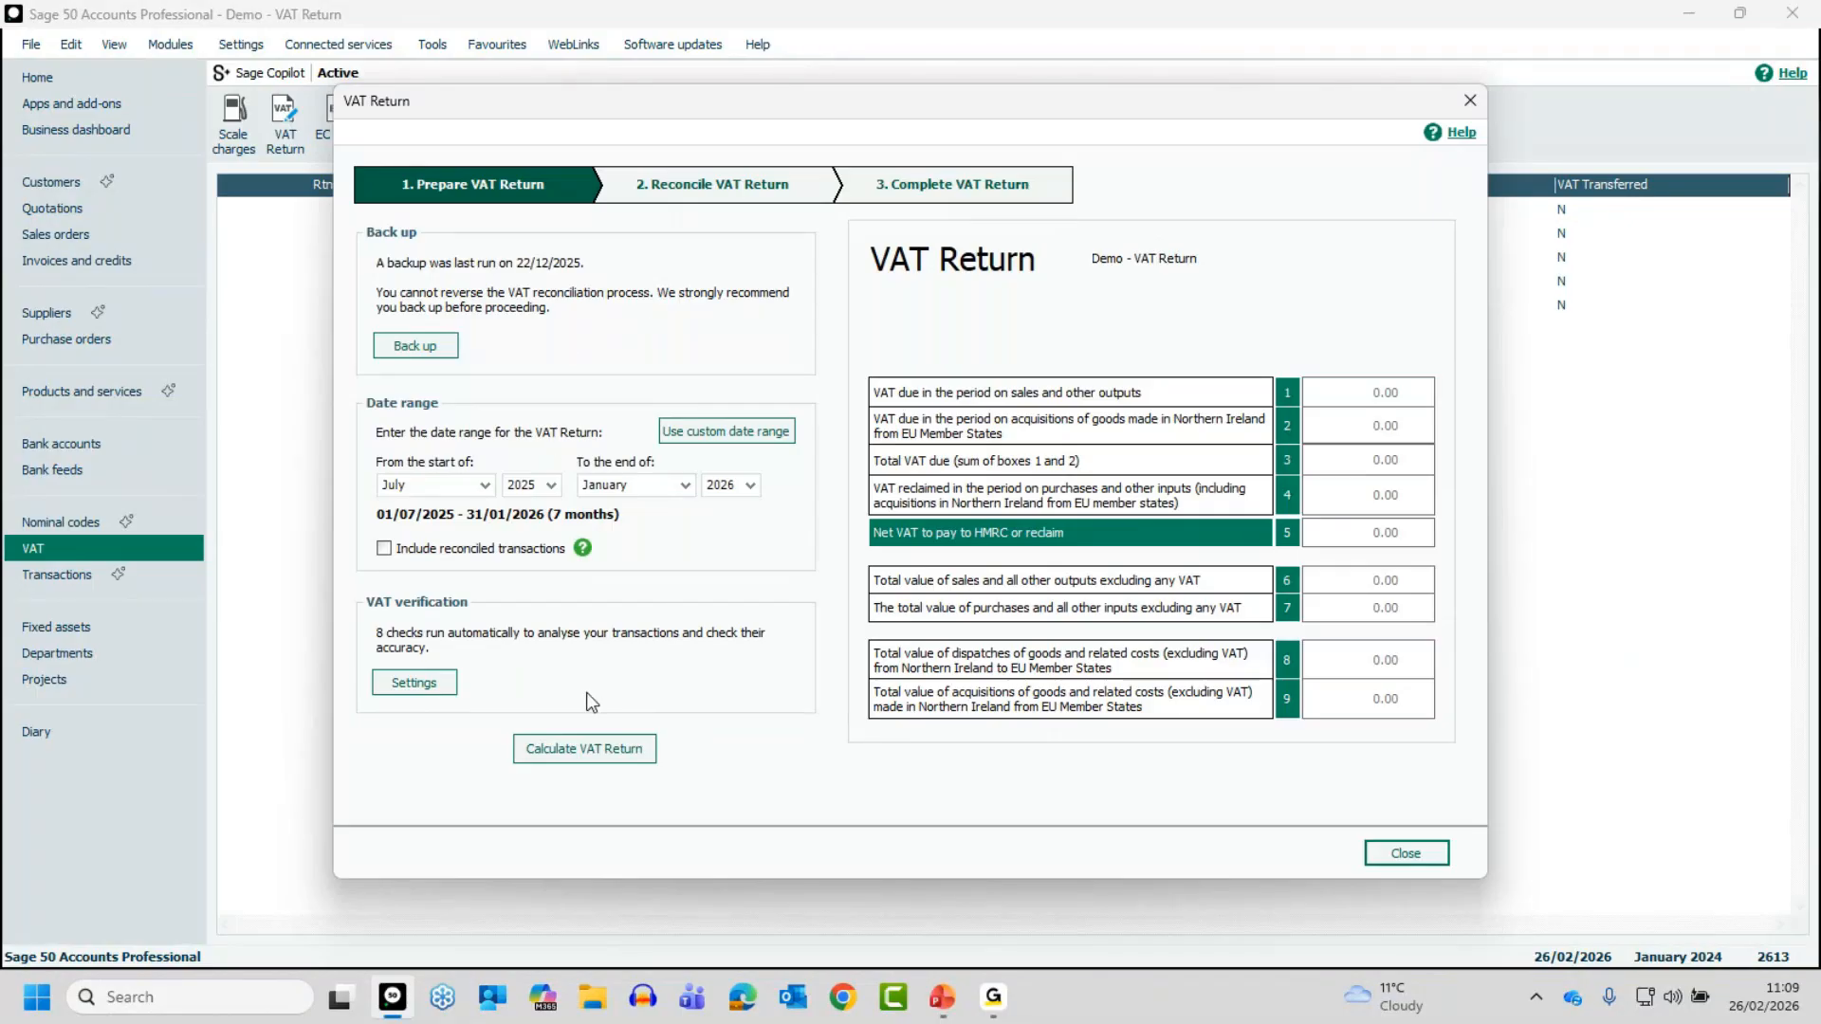
left_click(408, 349)
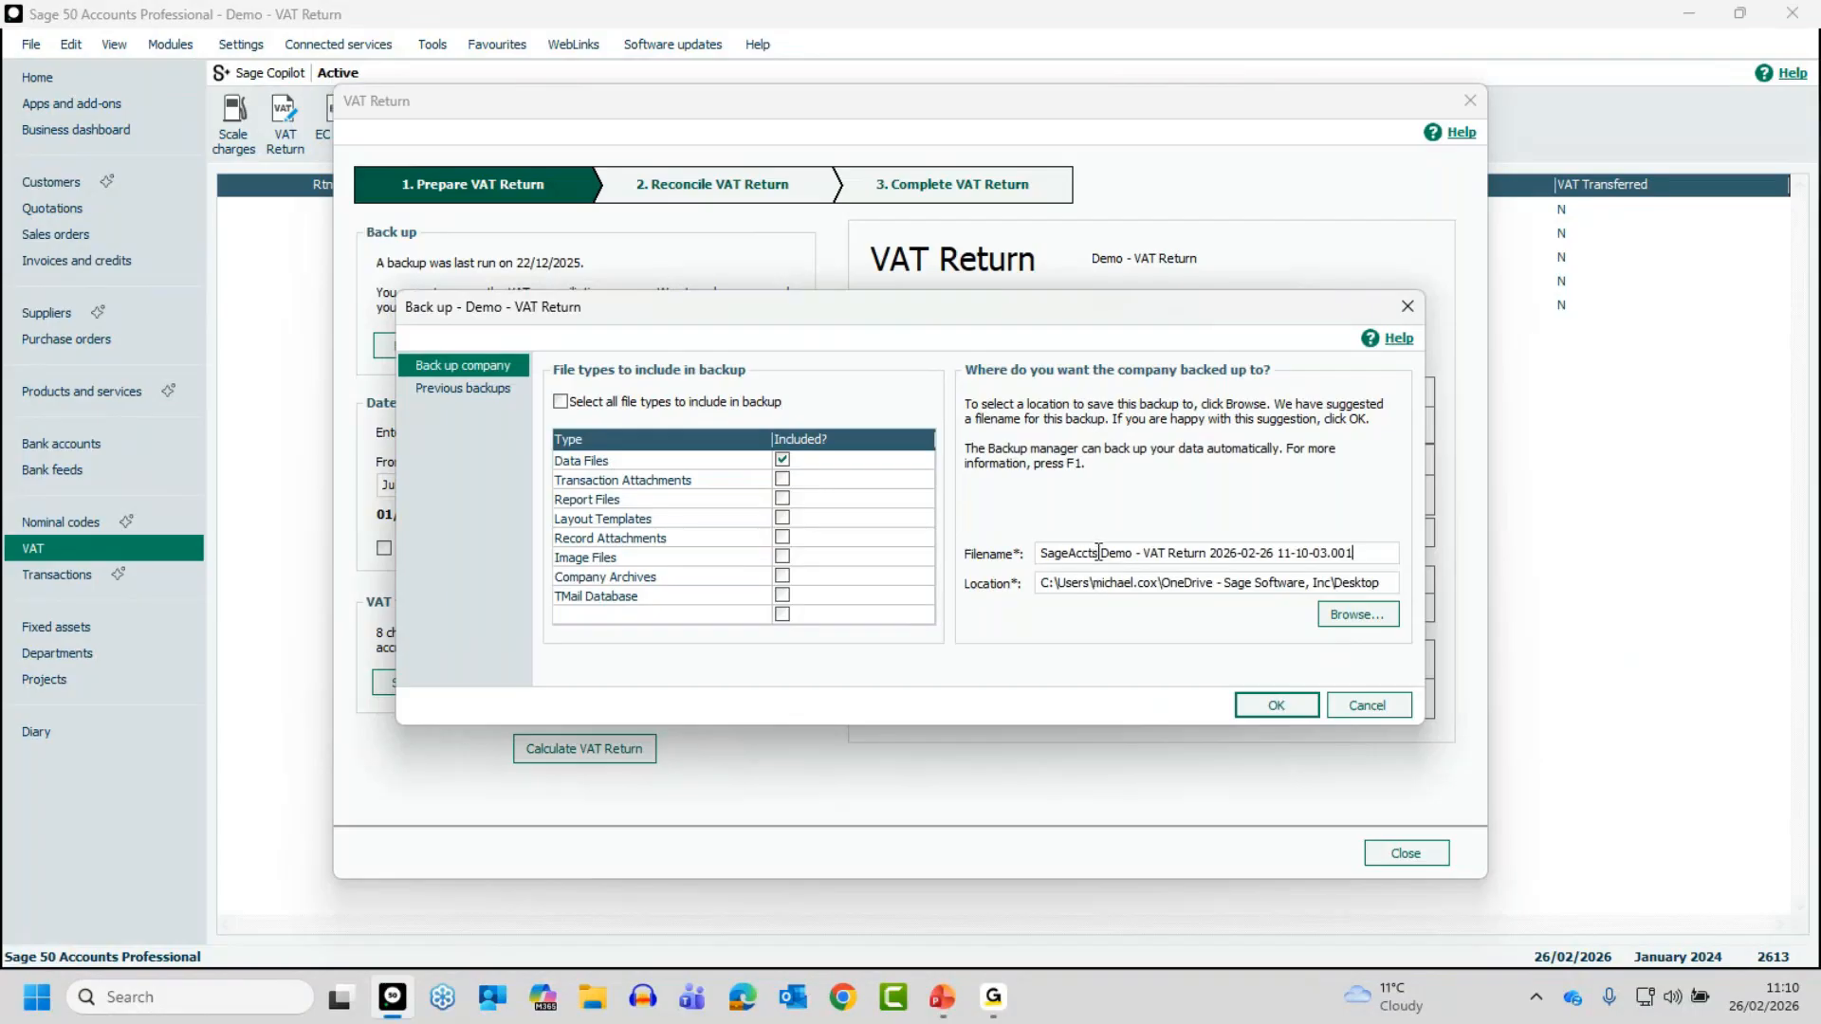
left_click_drag(1097, 554, 1206, 552)
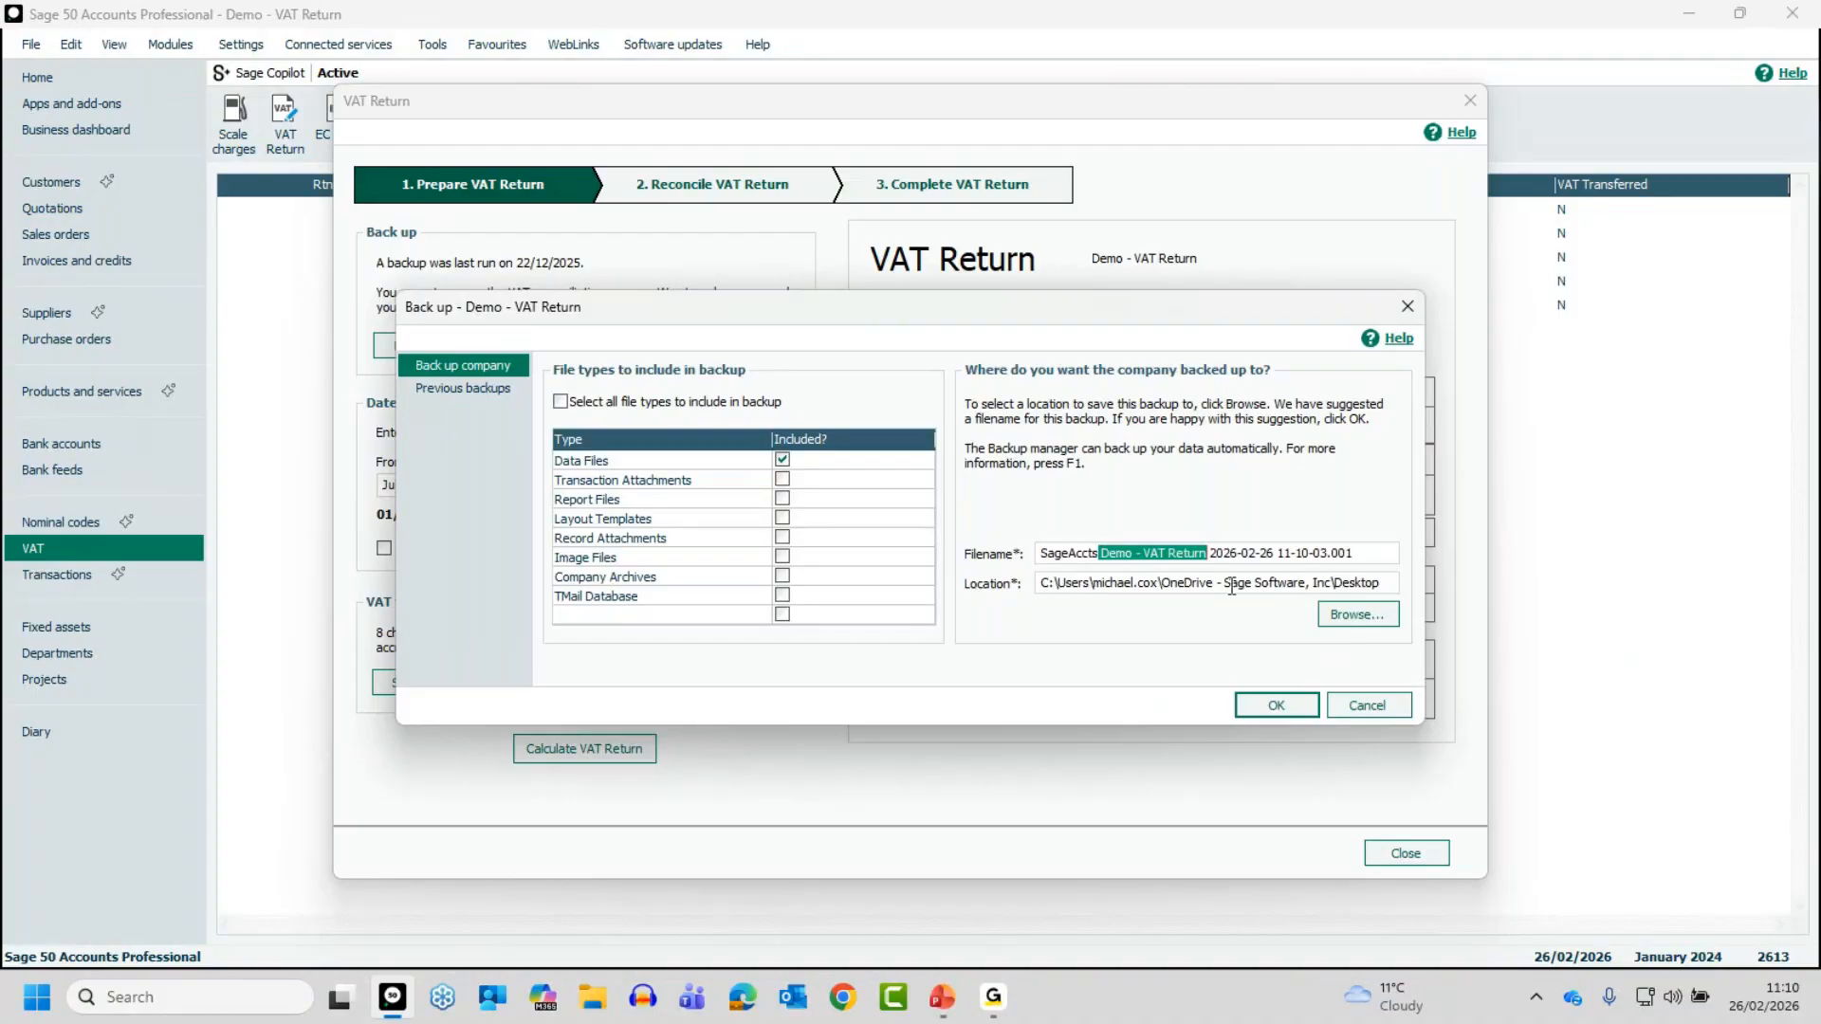
left_click(1214, 553)
left_click_drag(1213, 553, 1277, 551)
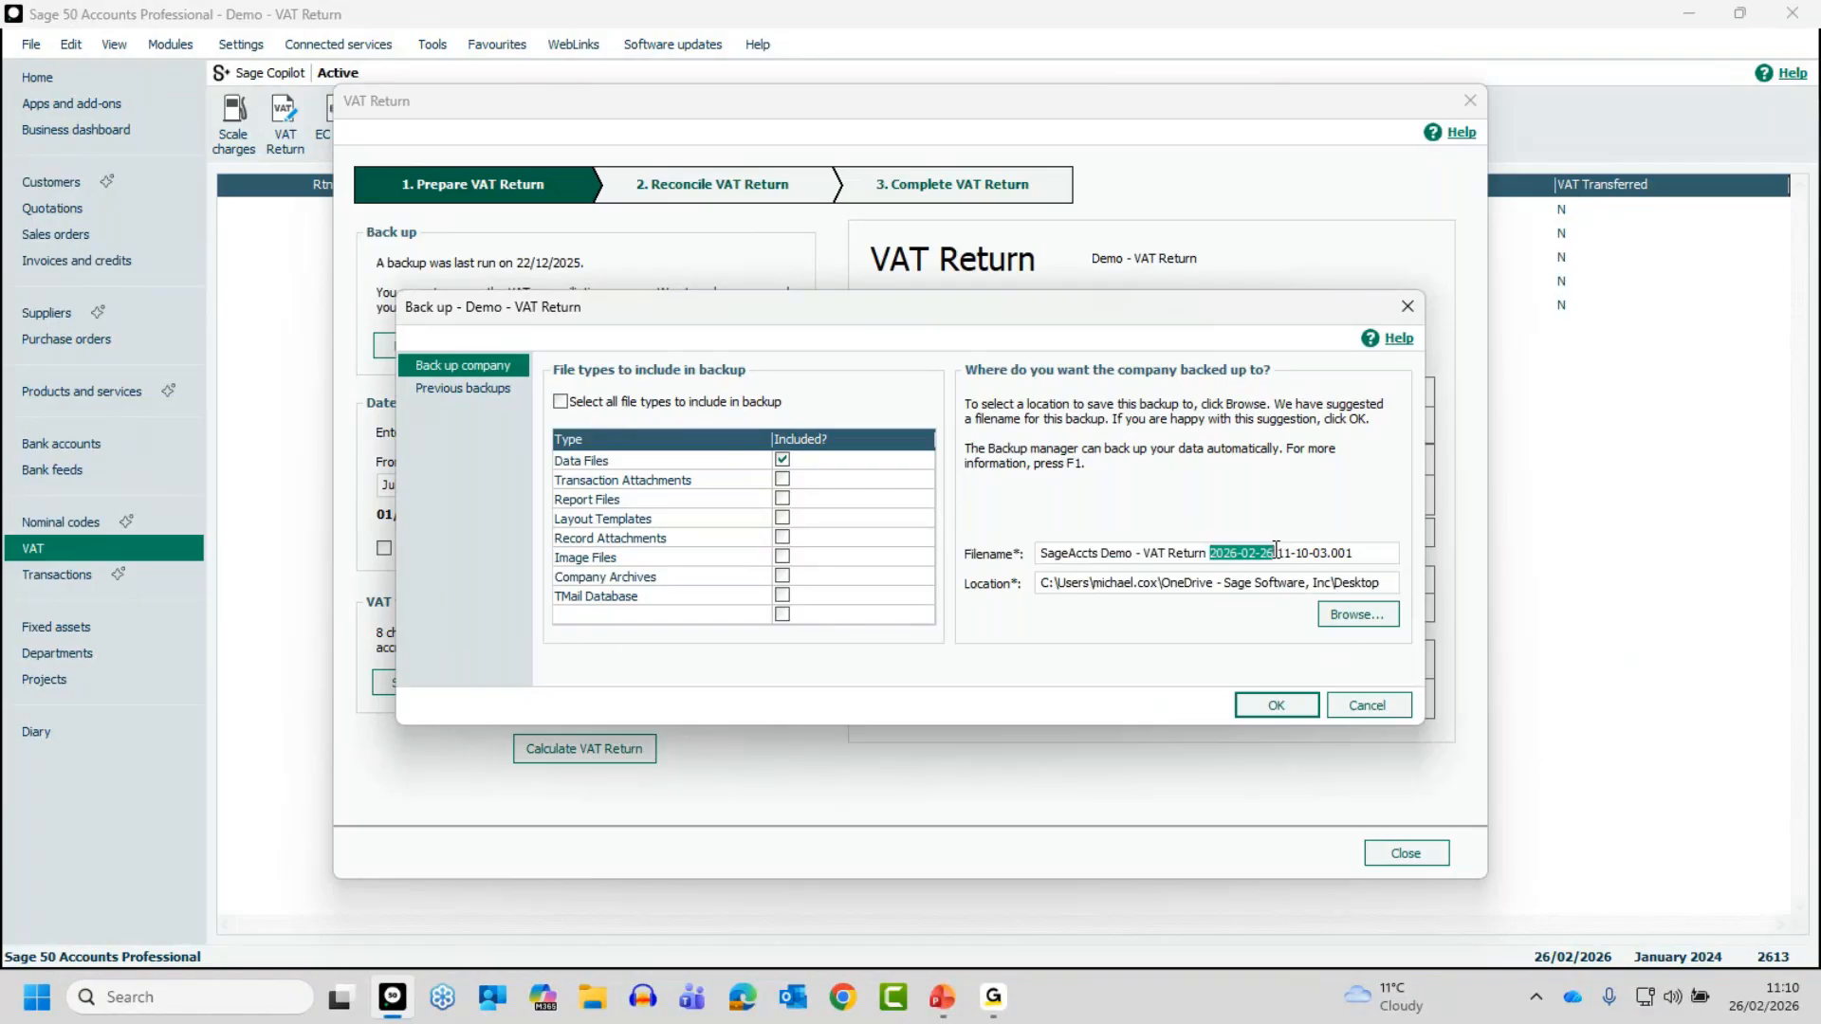
left_click_drag(1290, 553, 1329, 553)
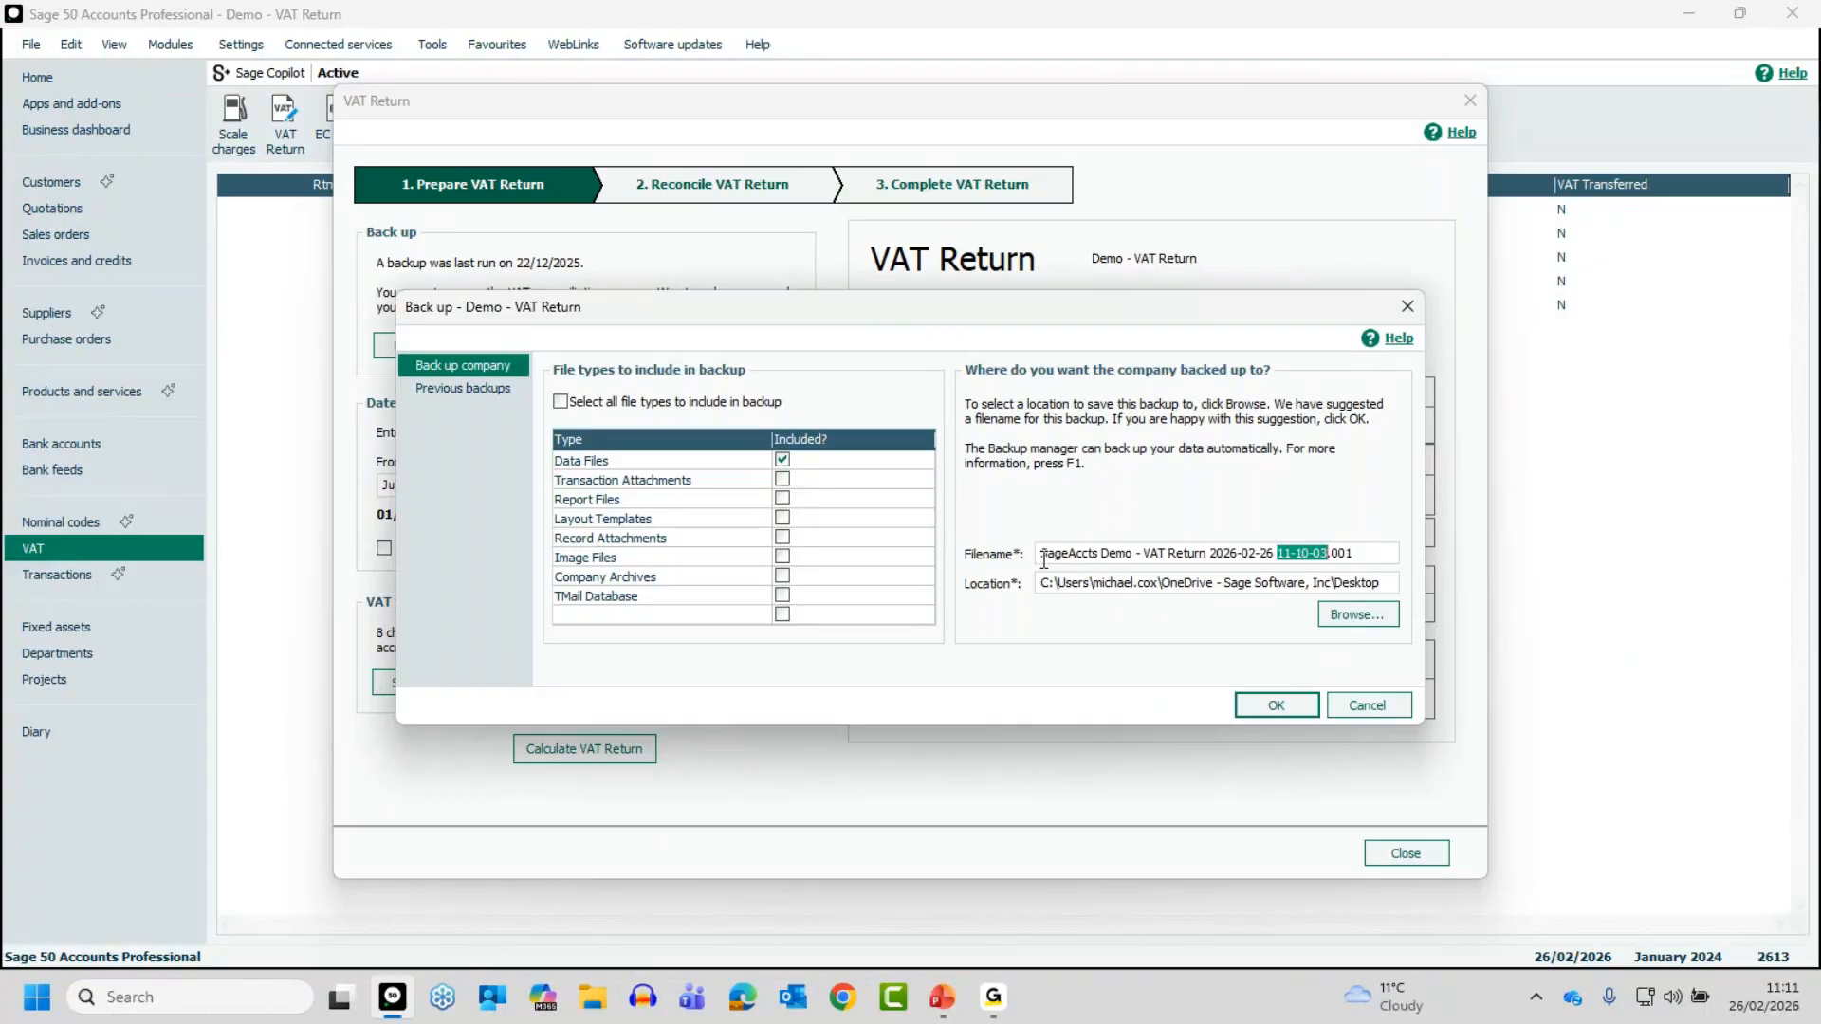
left_click(1366, 555)
left_click(1278, 704)
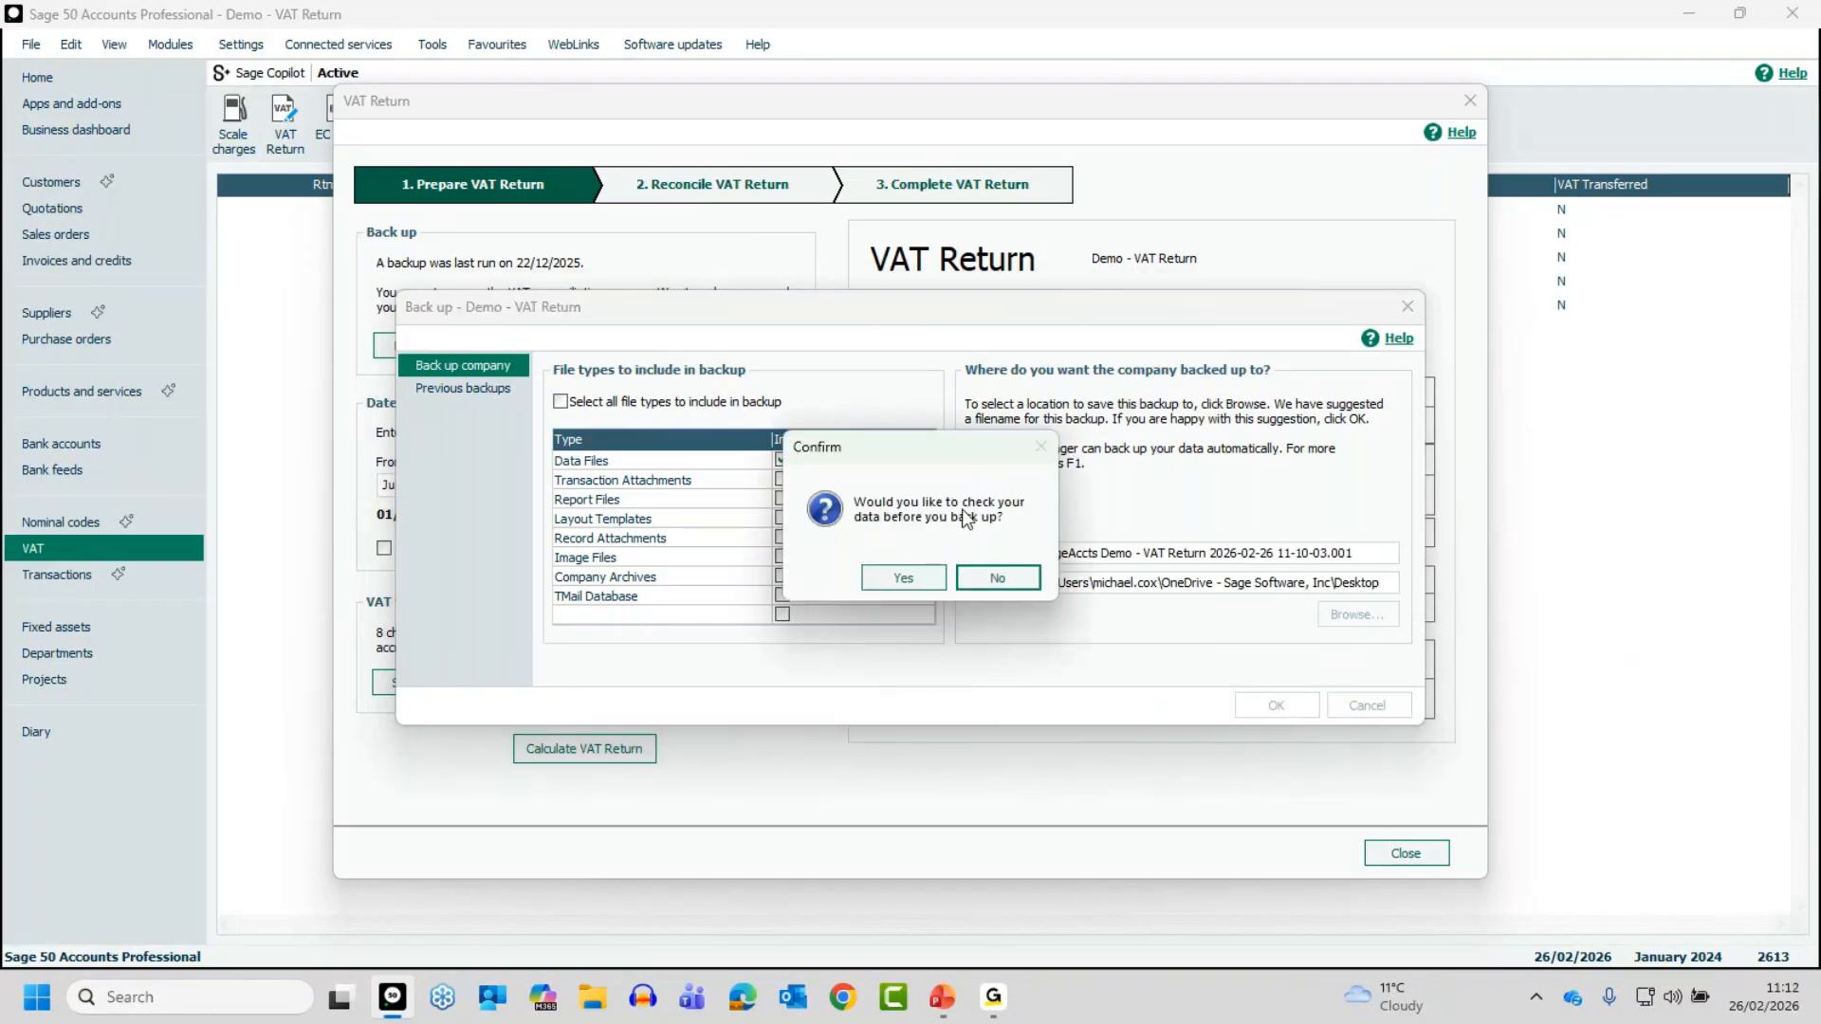
left_click(903, 578)
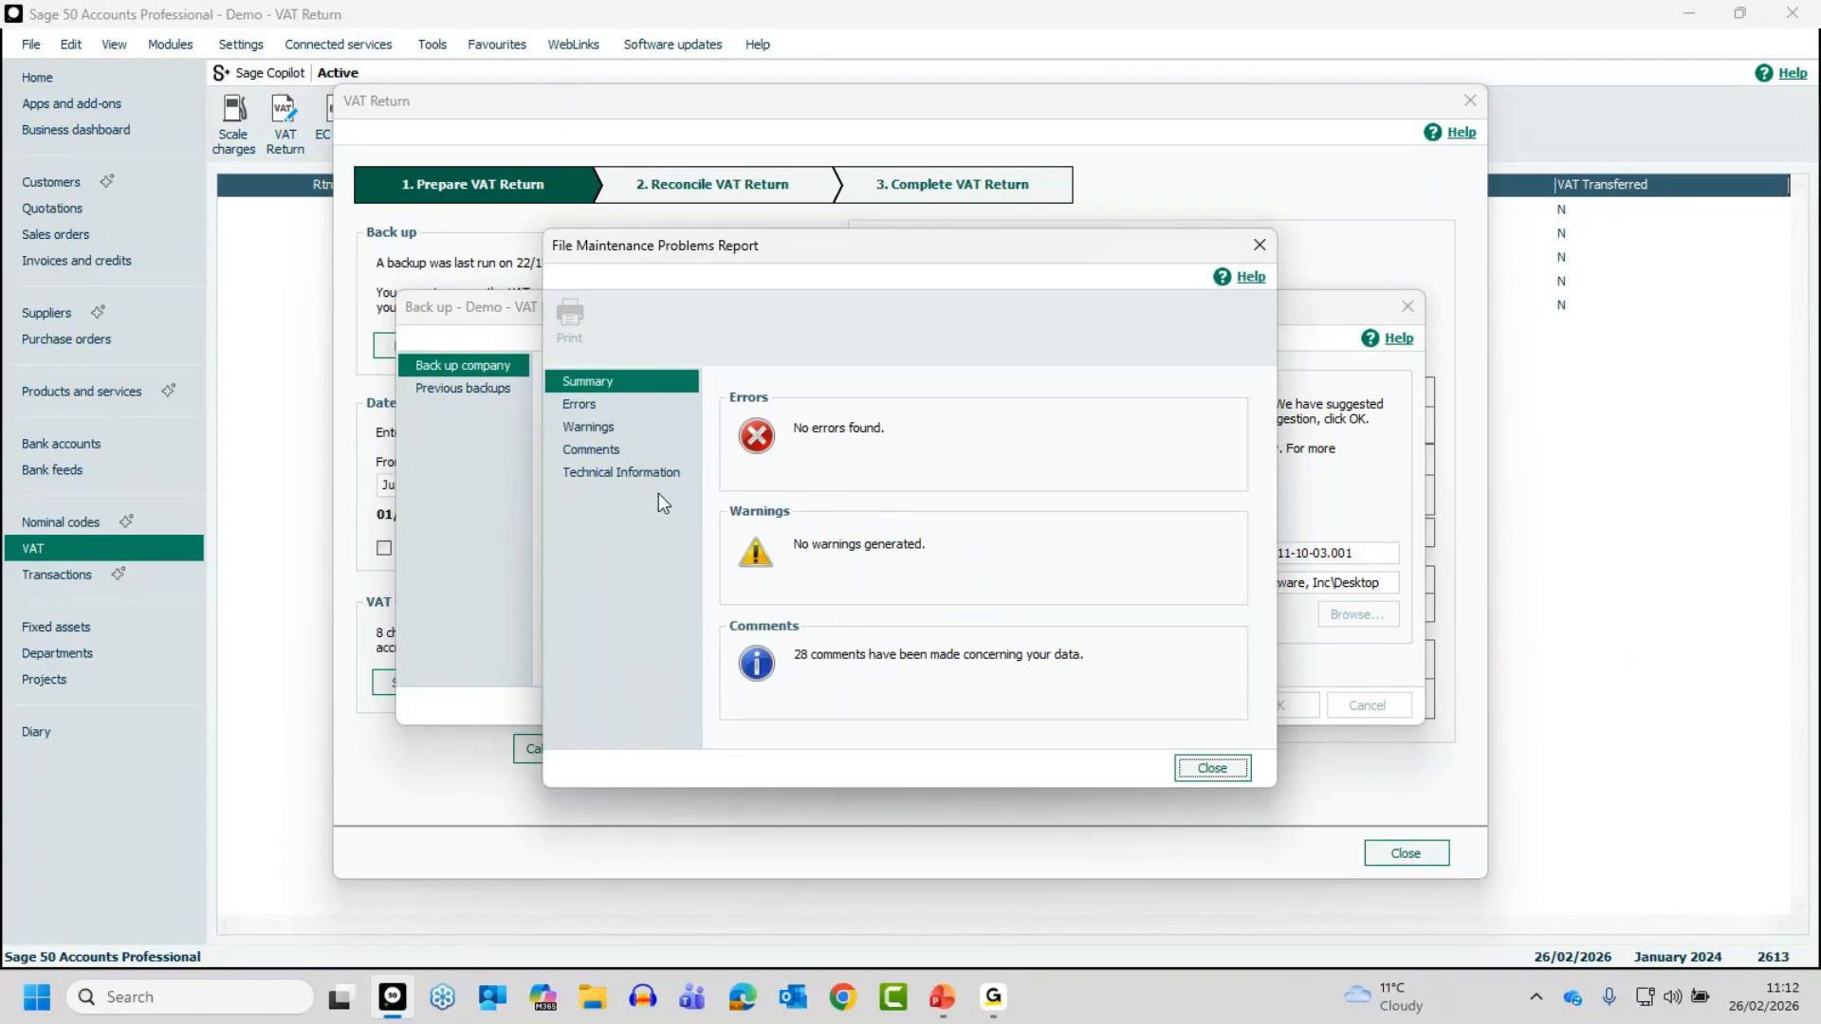
- Review the data check's comments on items dated in the future, close the report and complete the backup
left_click(591, 447)
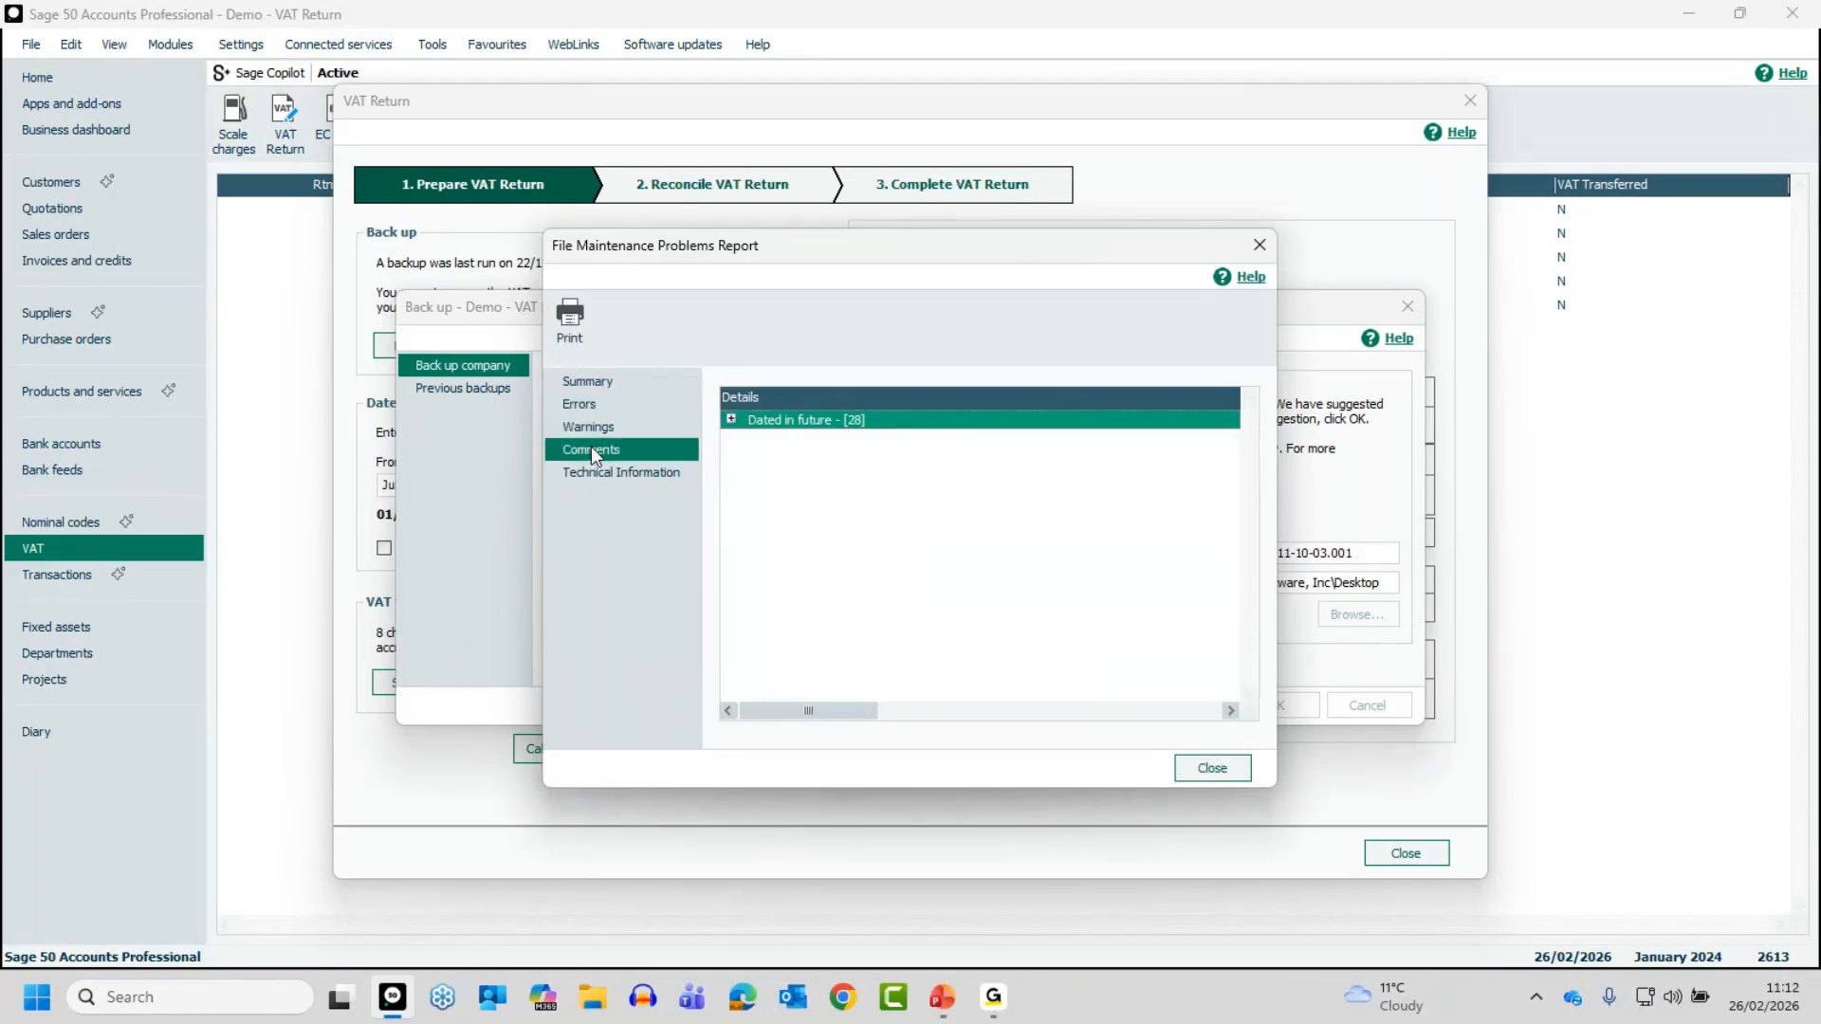
left_click(732, 420)
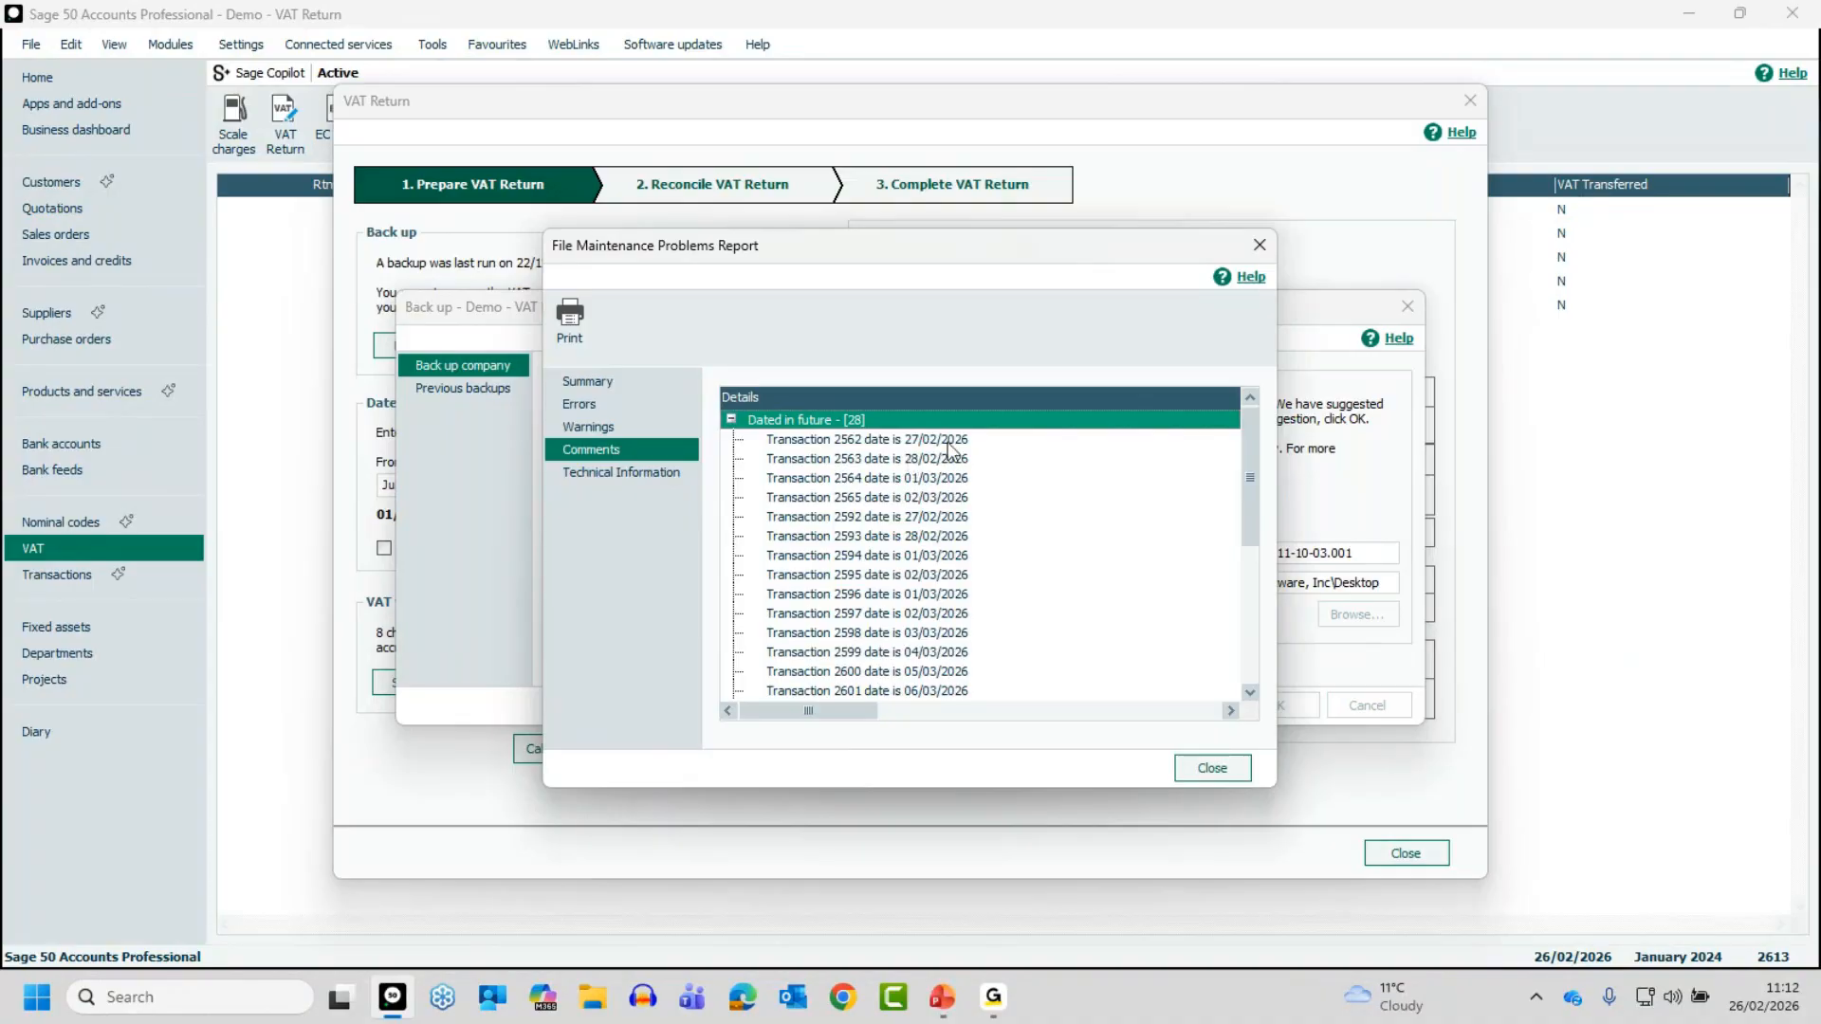
left_click_drag(1250, 486, 1267, 697)
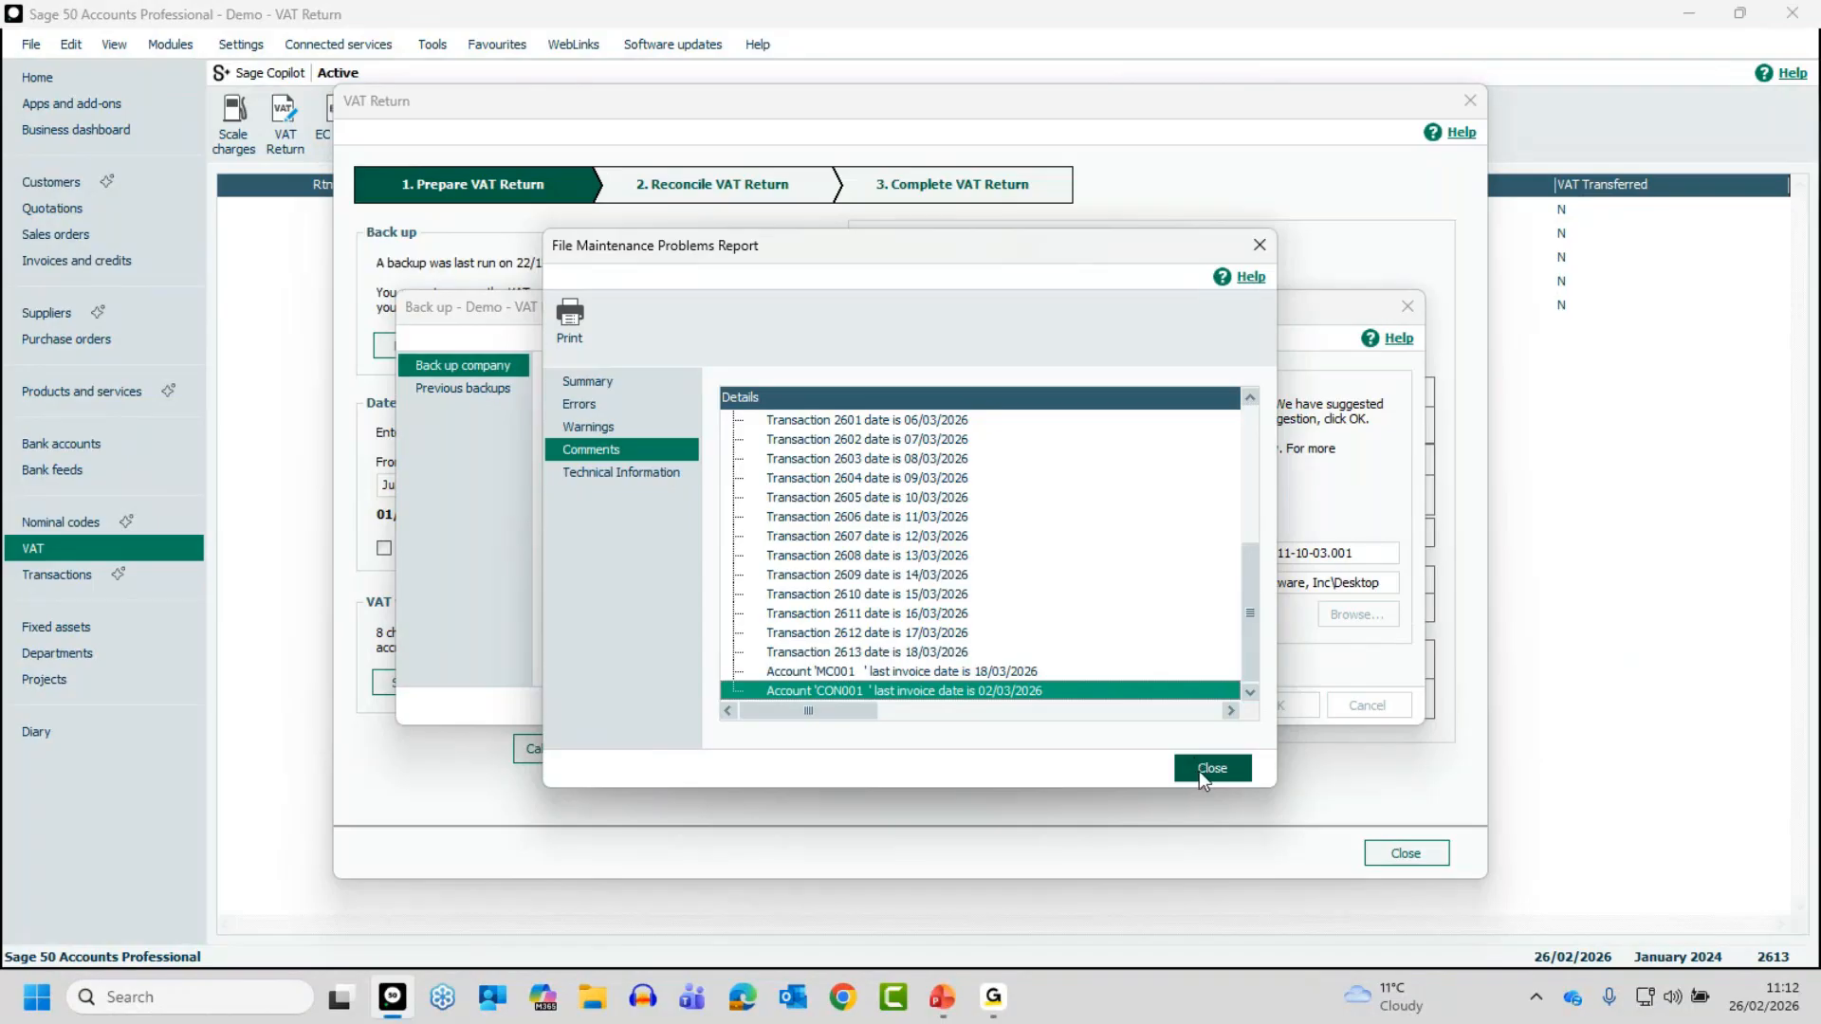
key("Home")
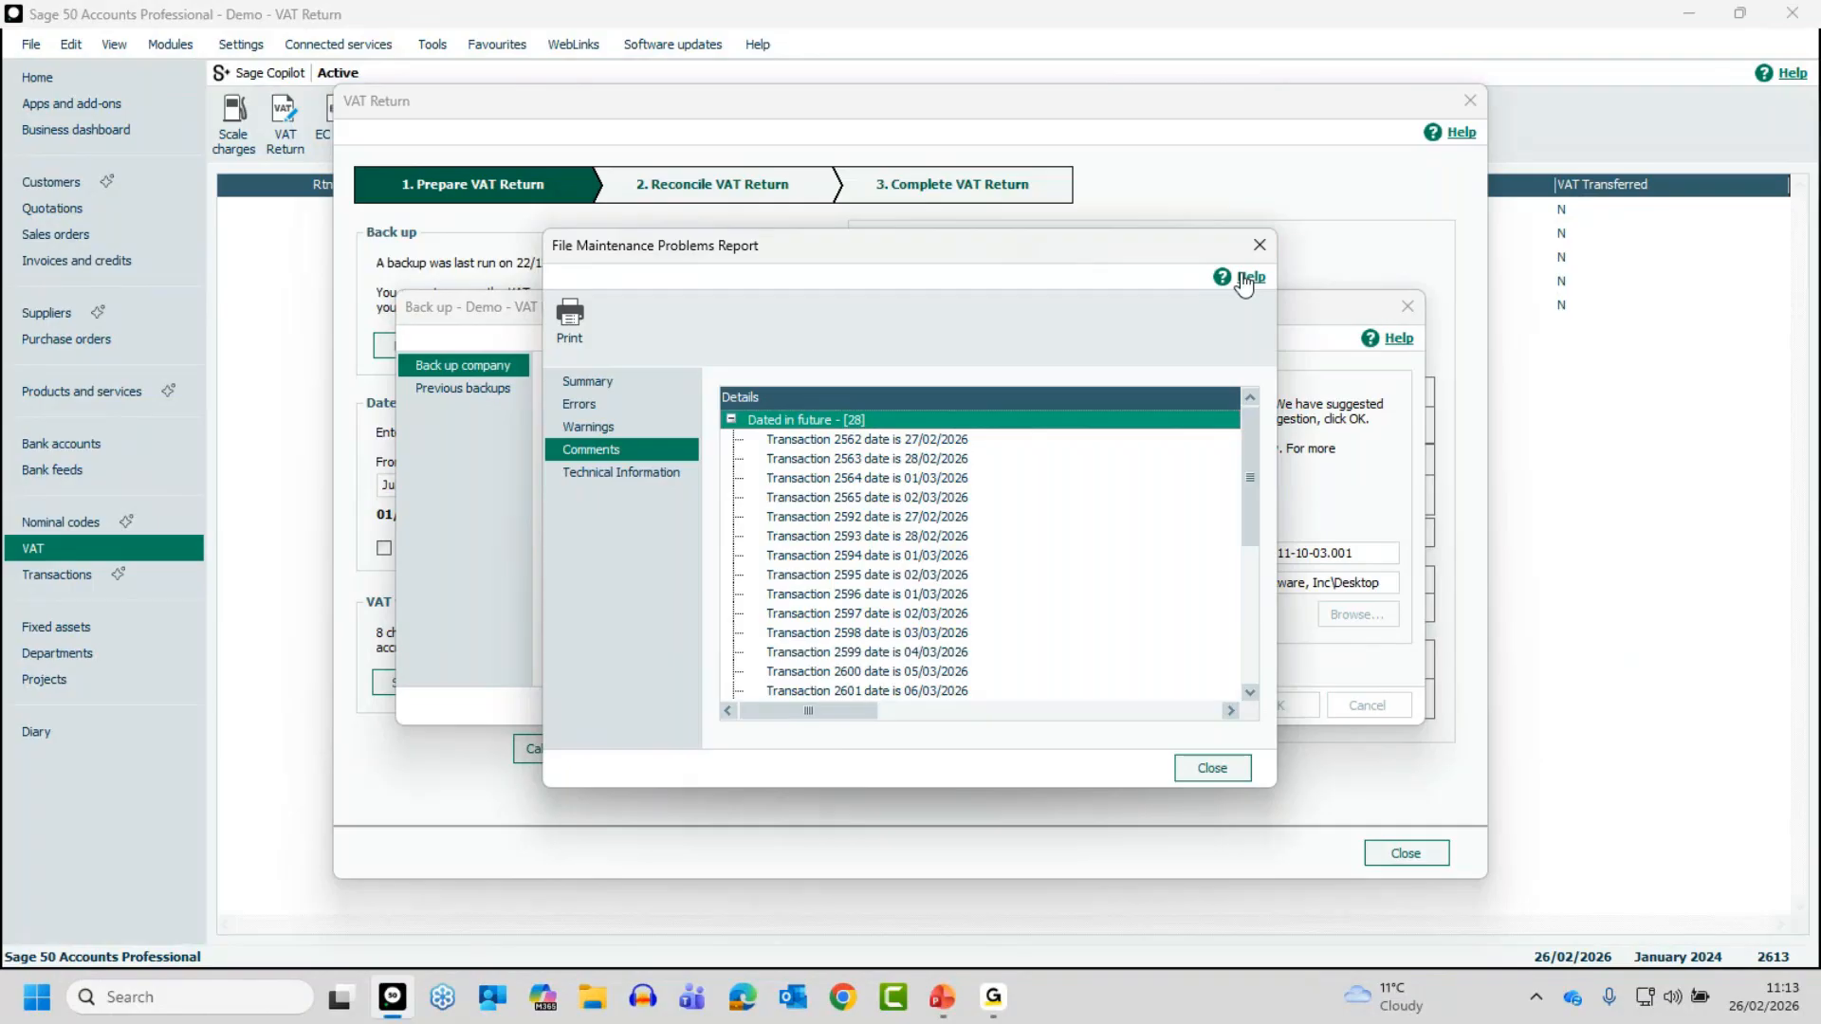
left_click(1213, 769)
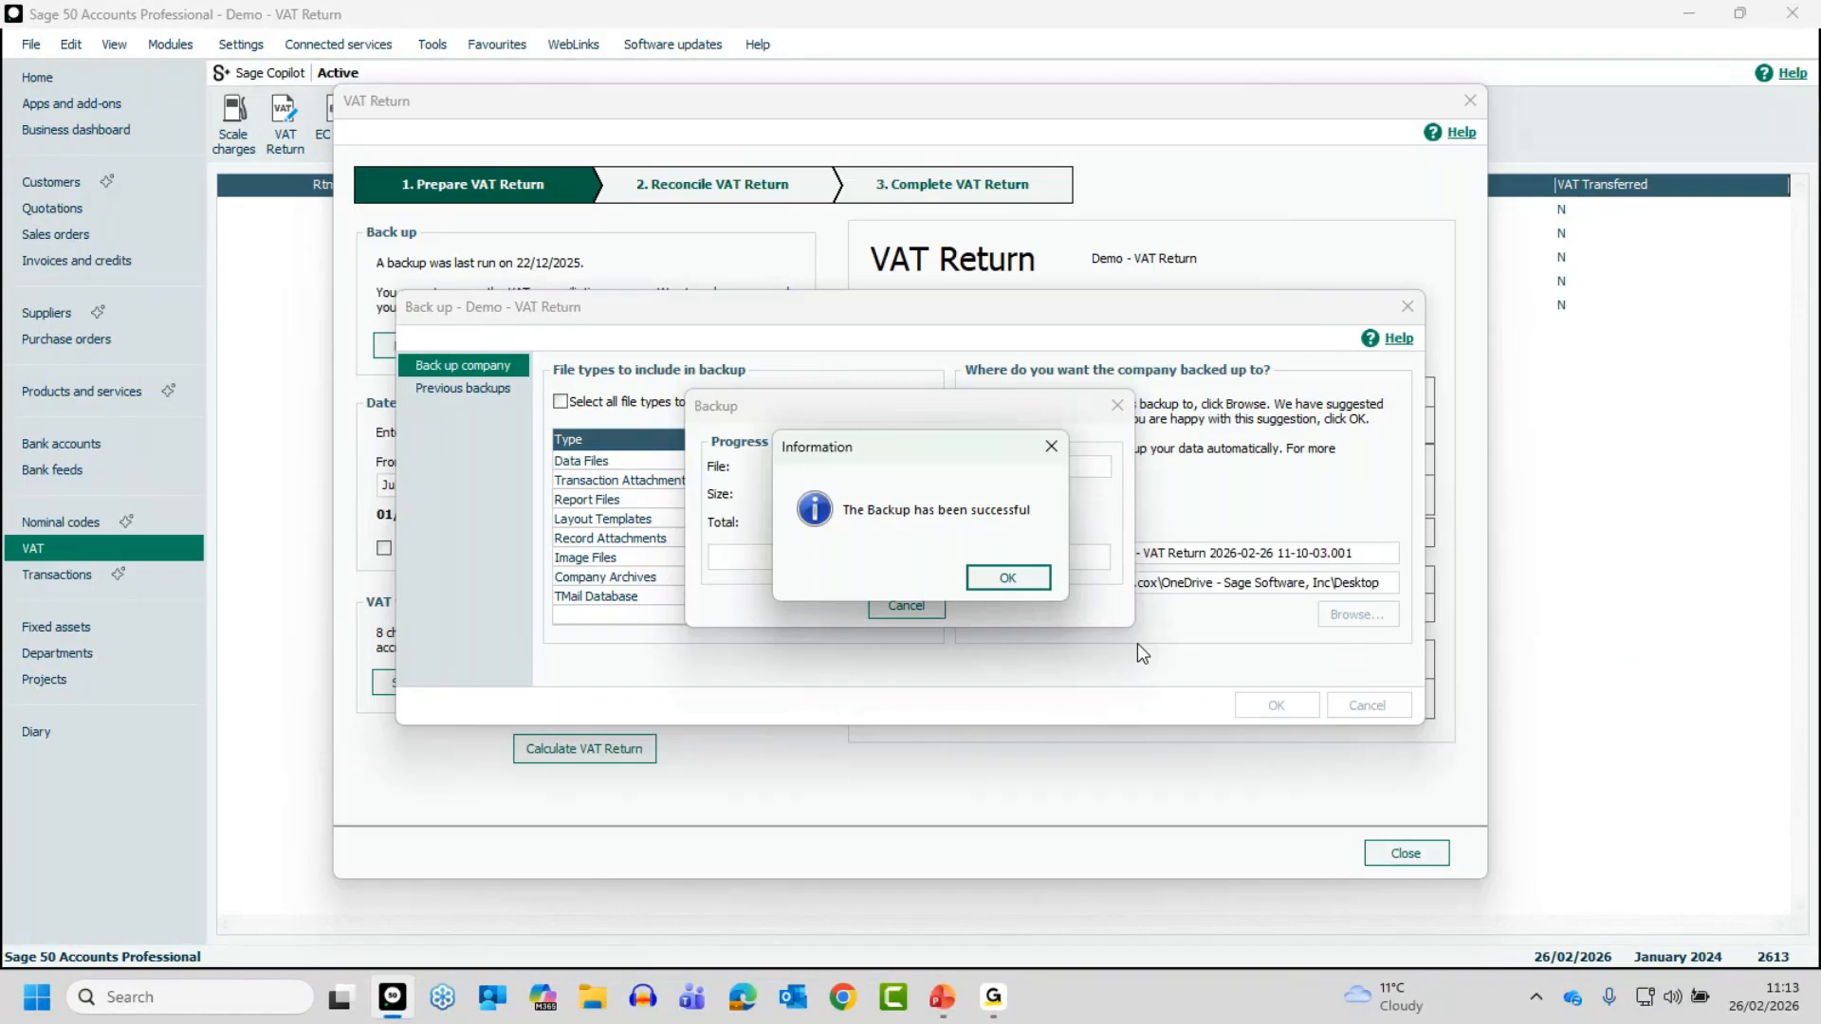
left_click(1009, 579)
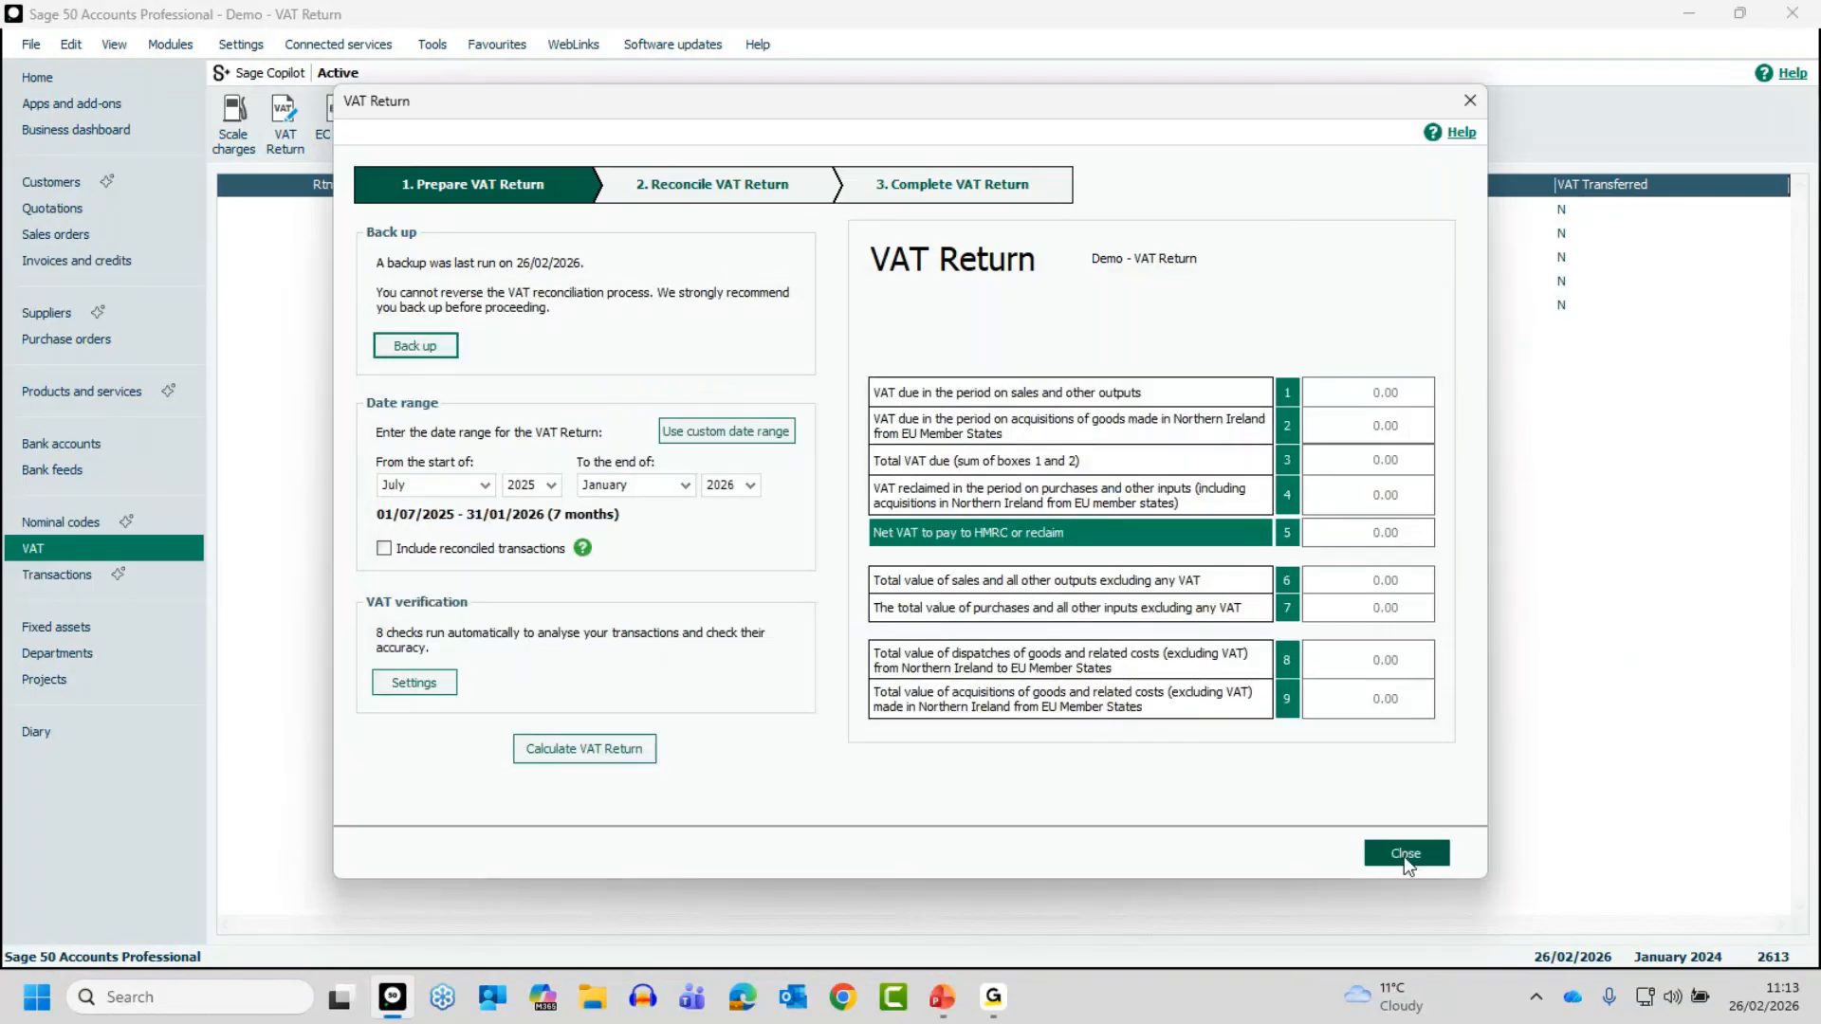
- Reopen the new VAT return and set its date range in whole months from October 2025 to December 2025
left_click(1404, 856)
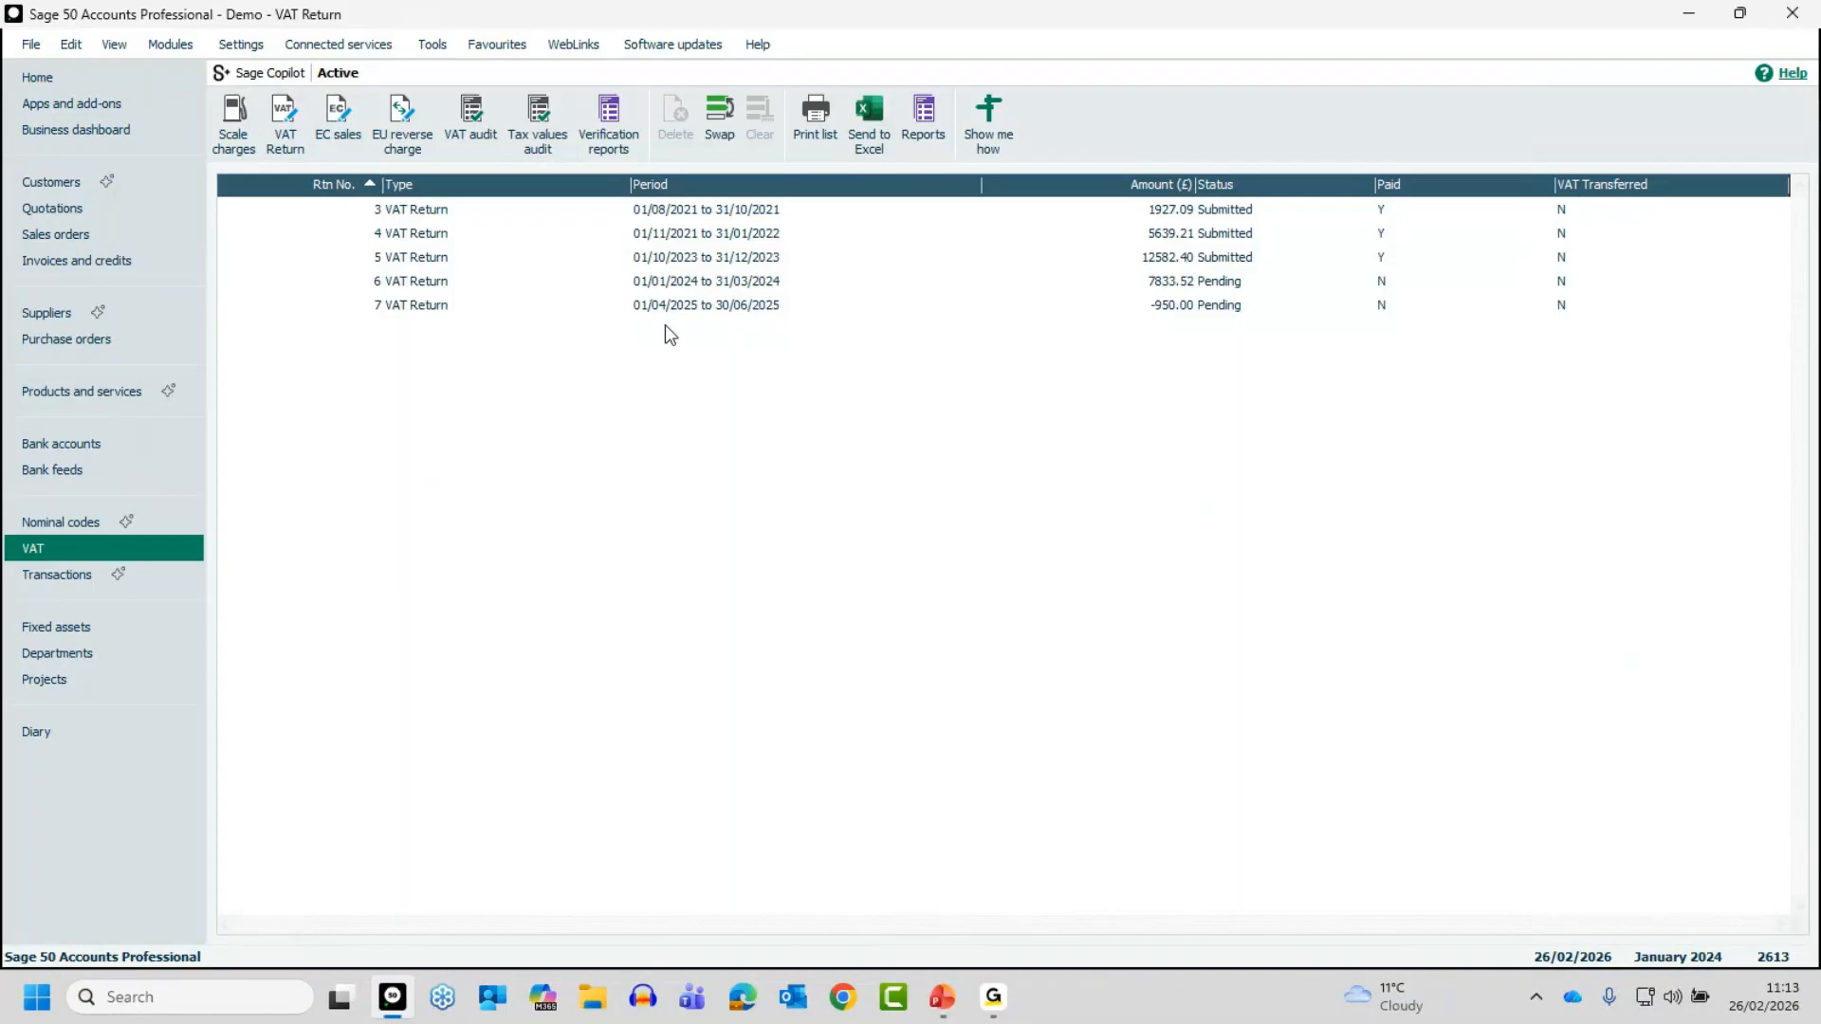
left_click(285, 122)
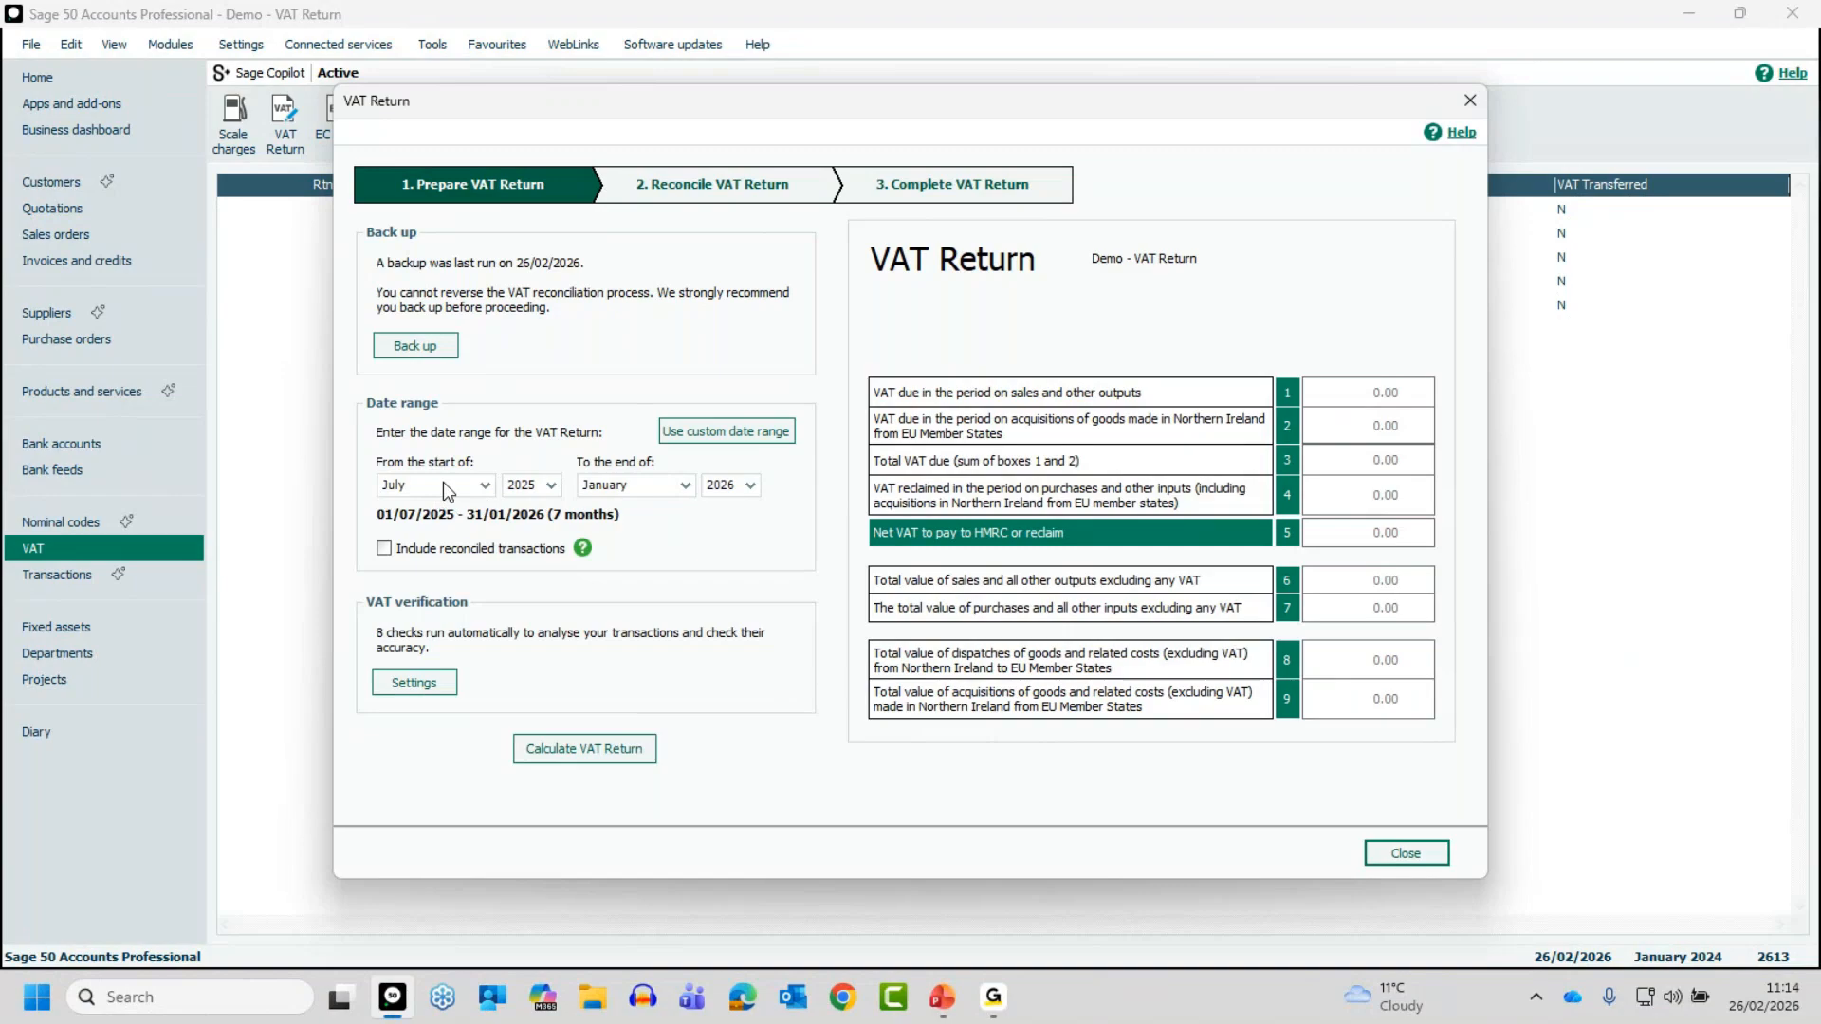
left_click(484, 485)
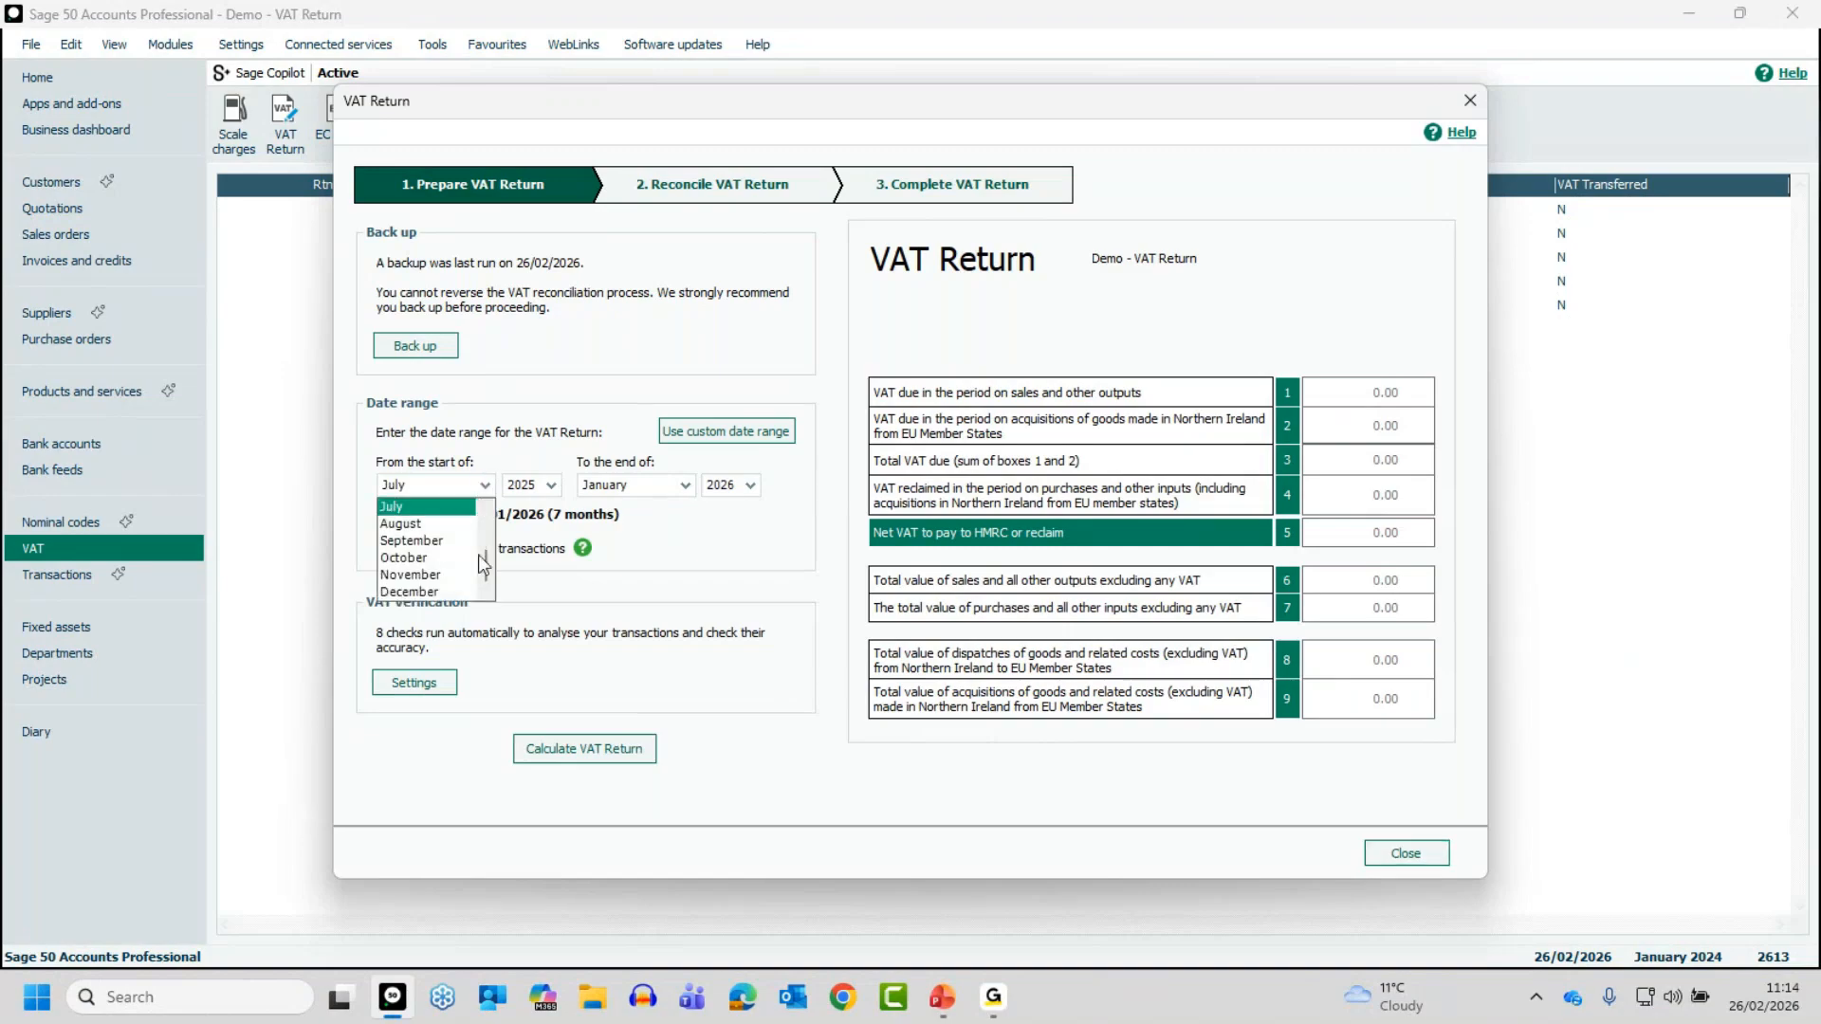
left_click(419, 560)
left_click(685, 485)
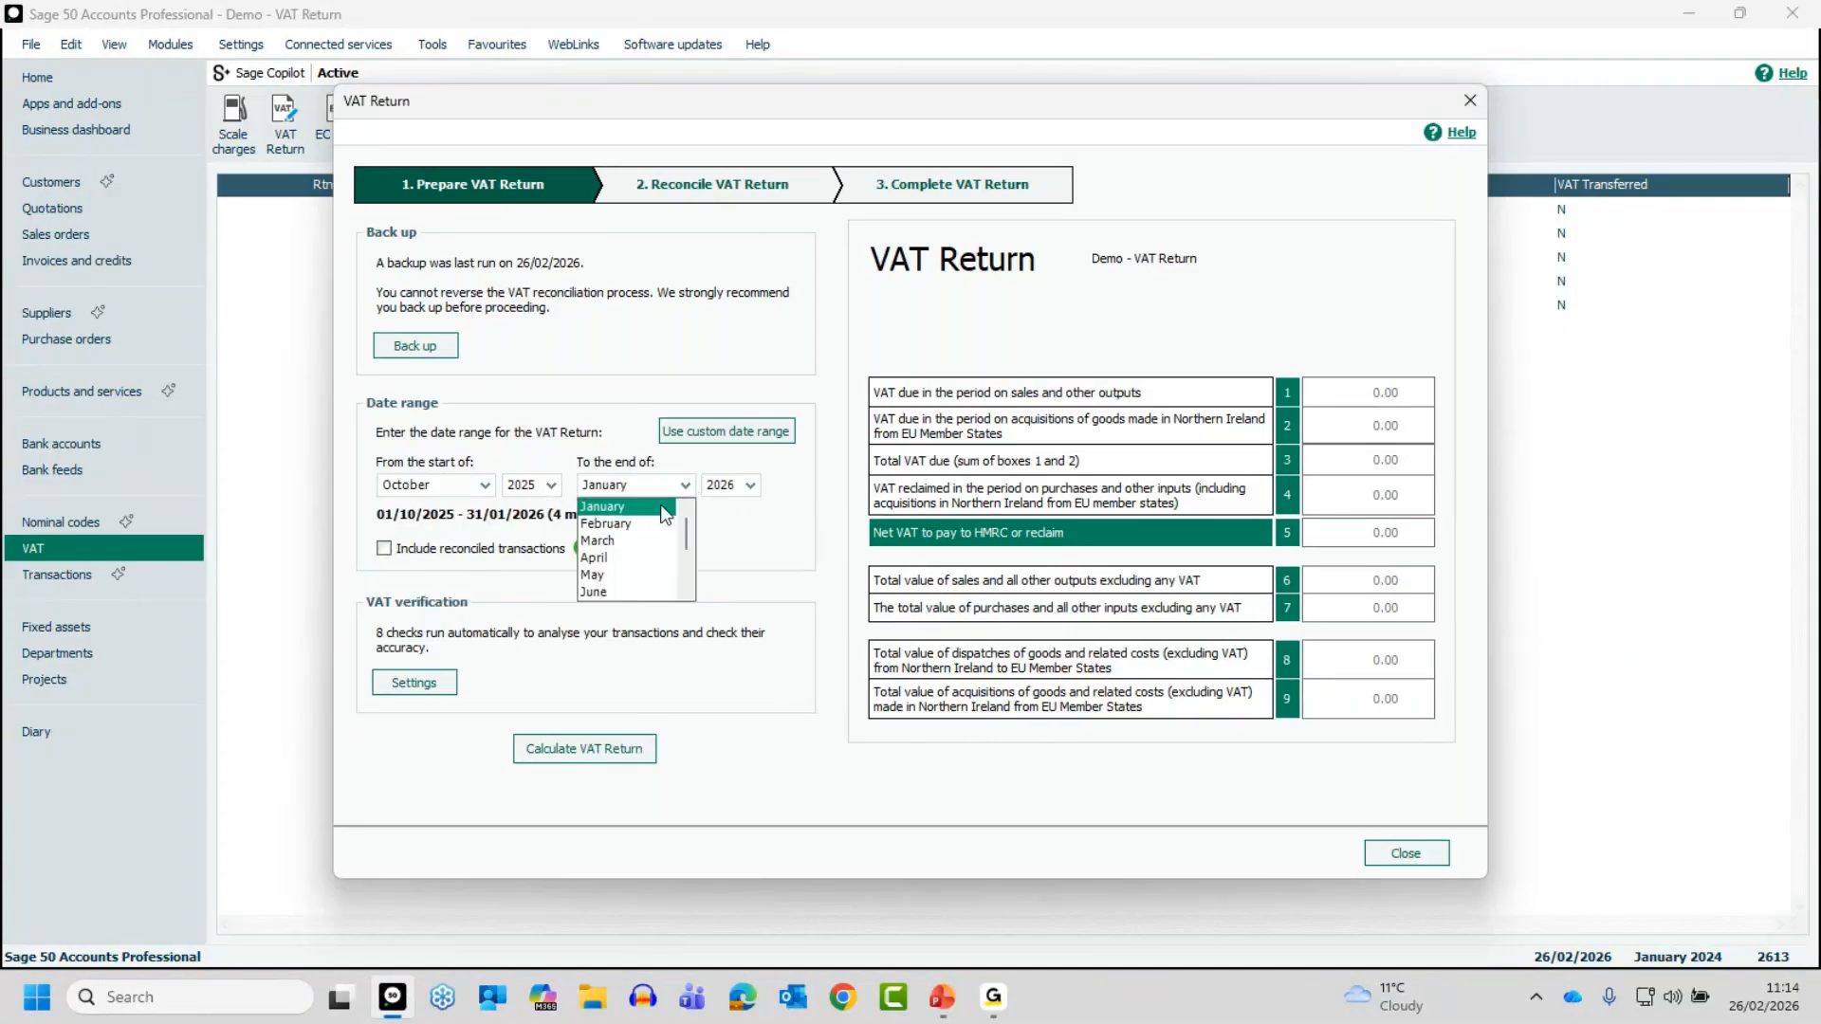
scroll(687, 592, "down", 2)
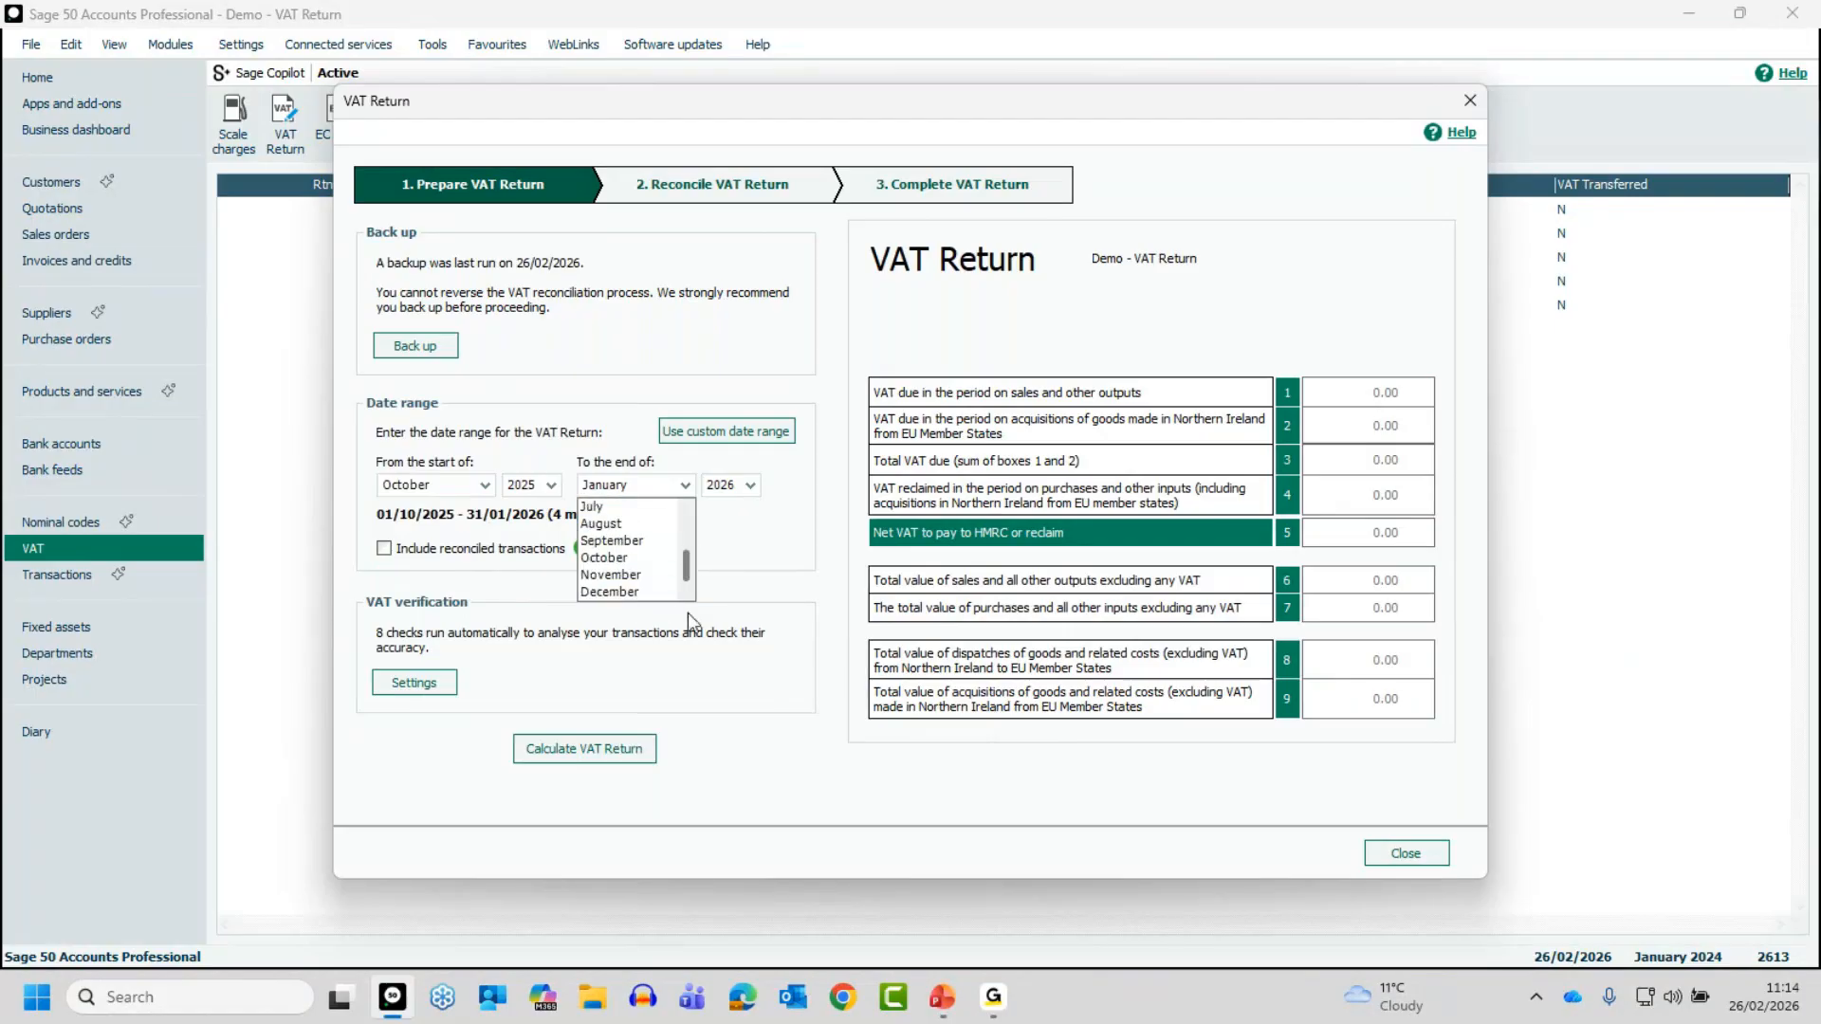
left_click(626, 590)
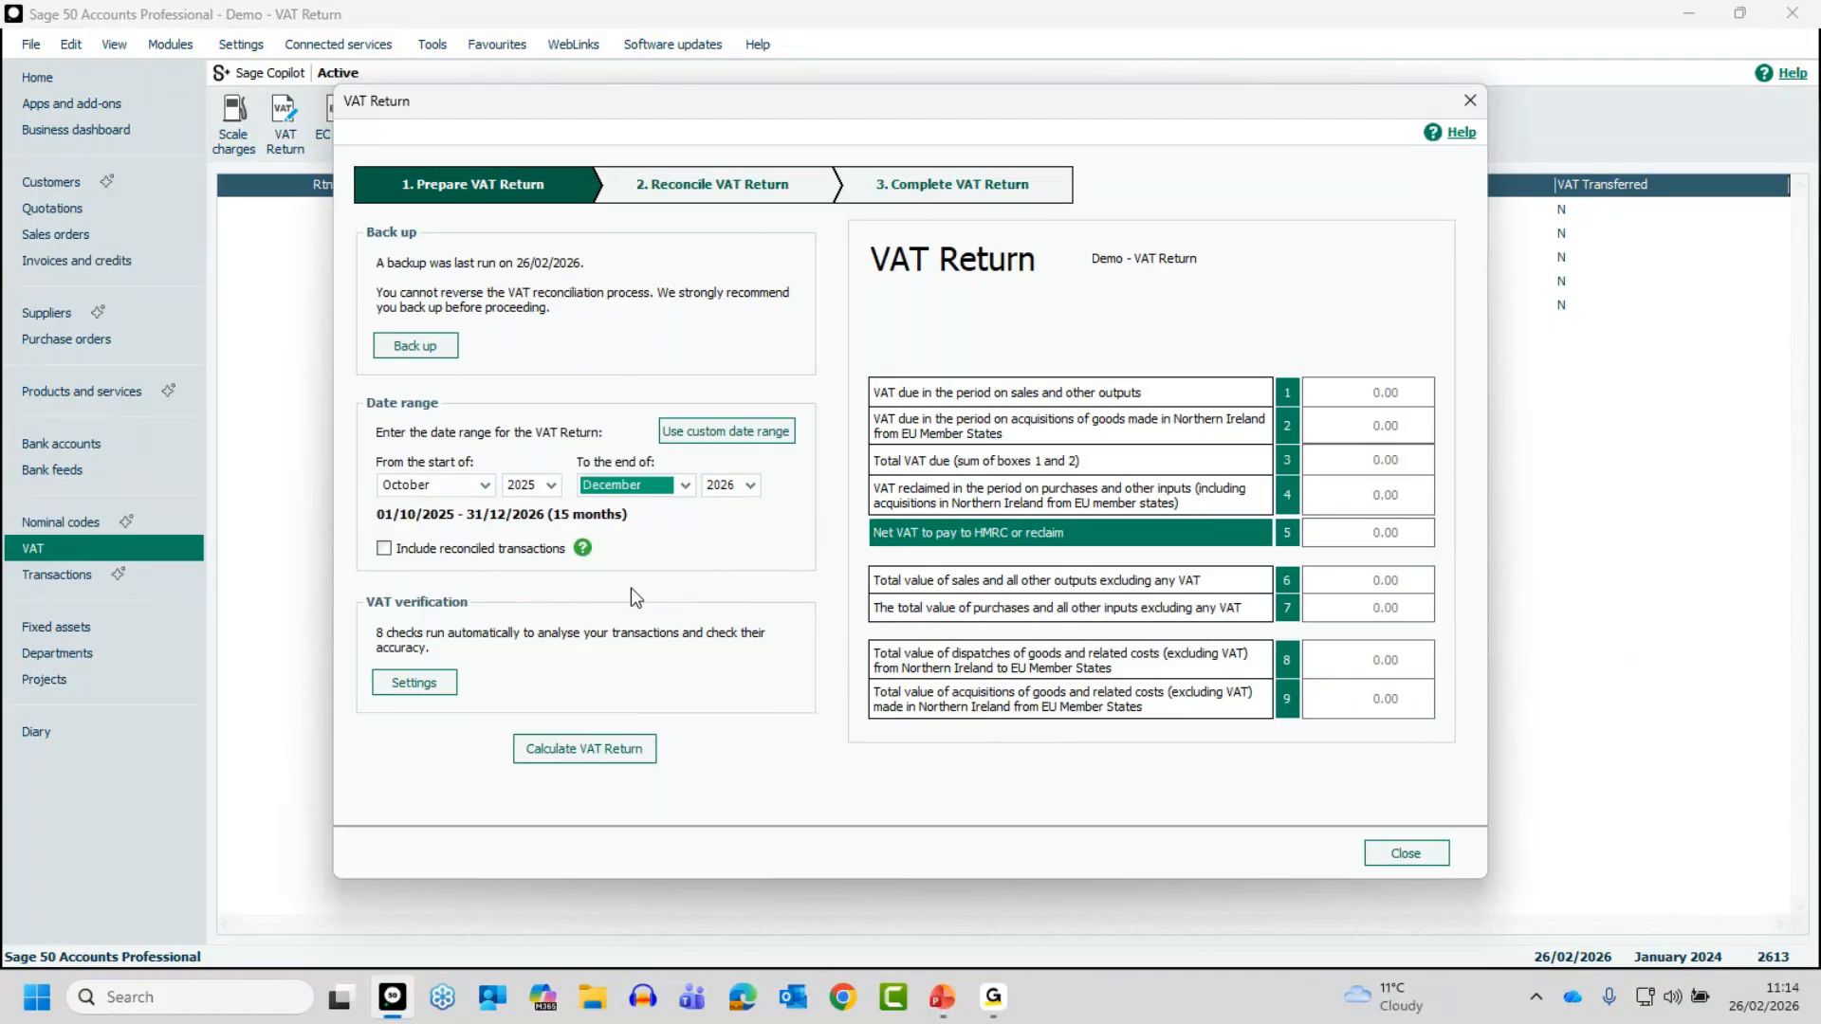
left_click(746, 486)
left_click(721, 538)
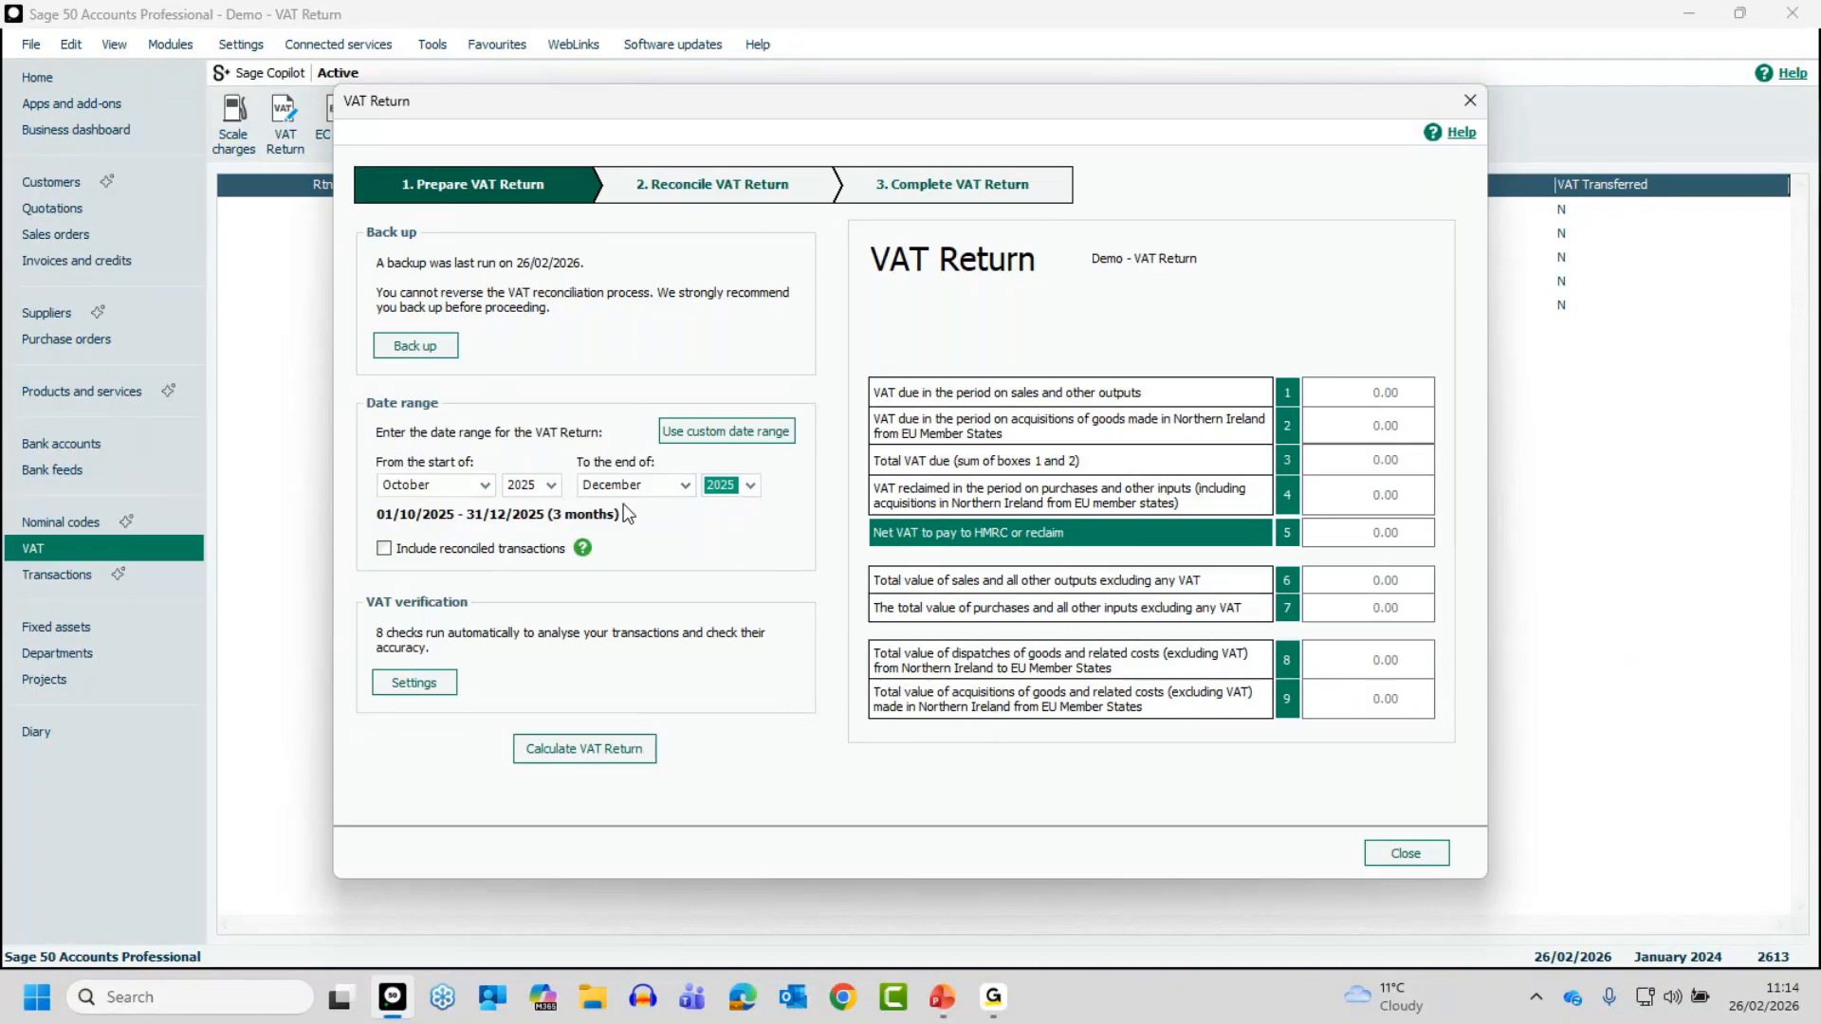
left_click(724, 431)
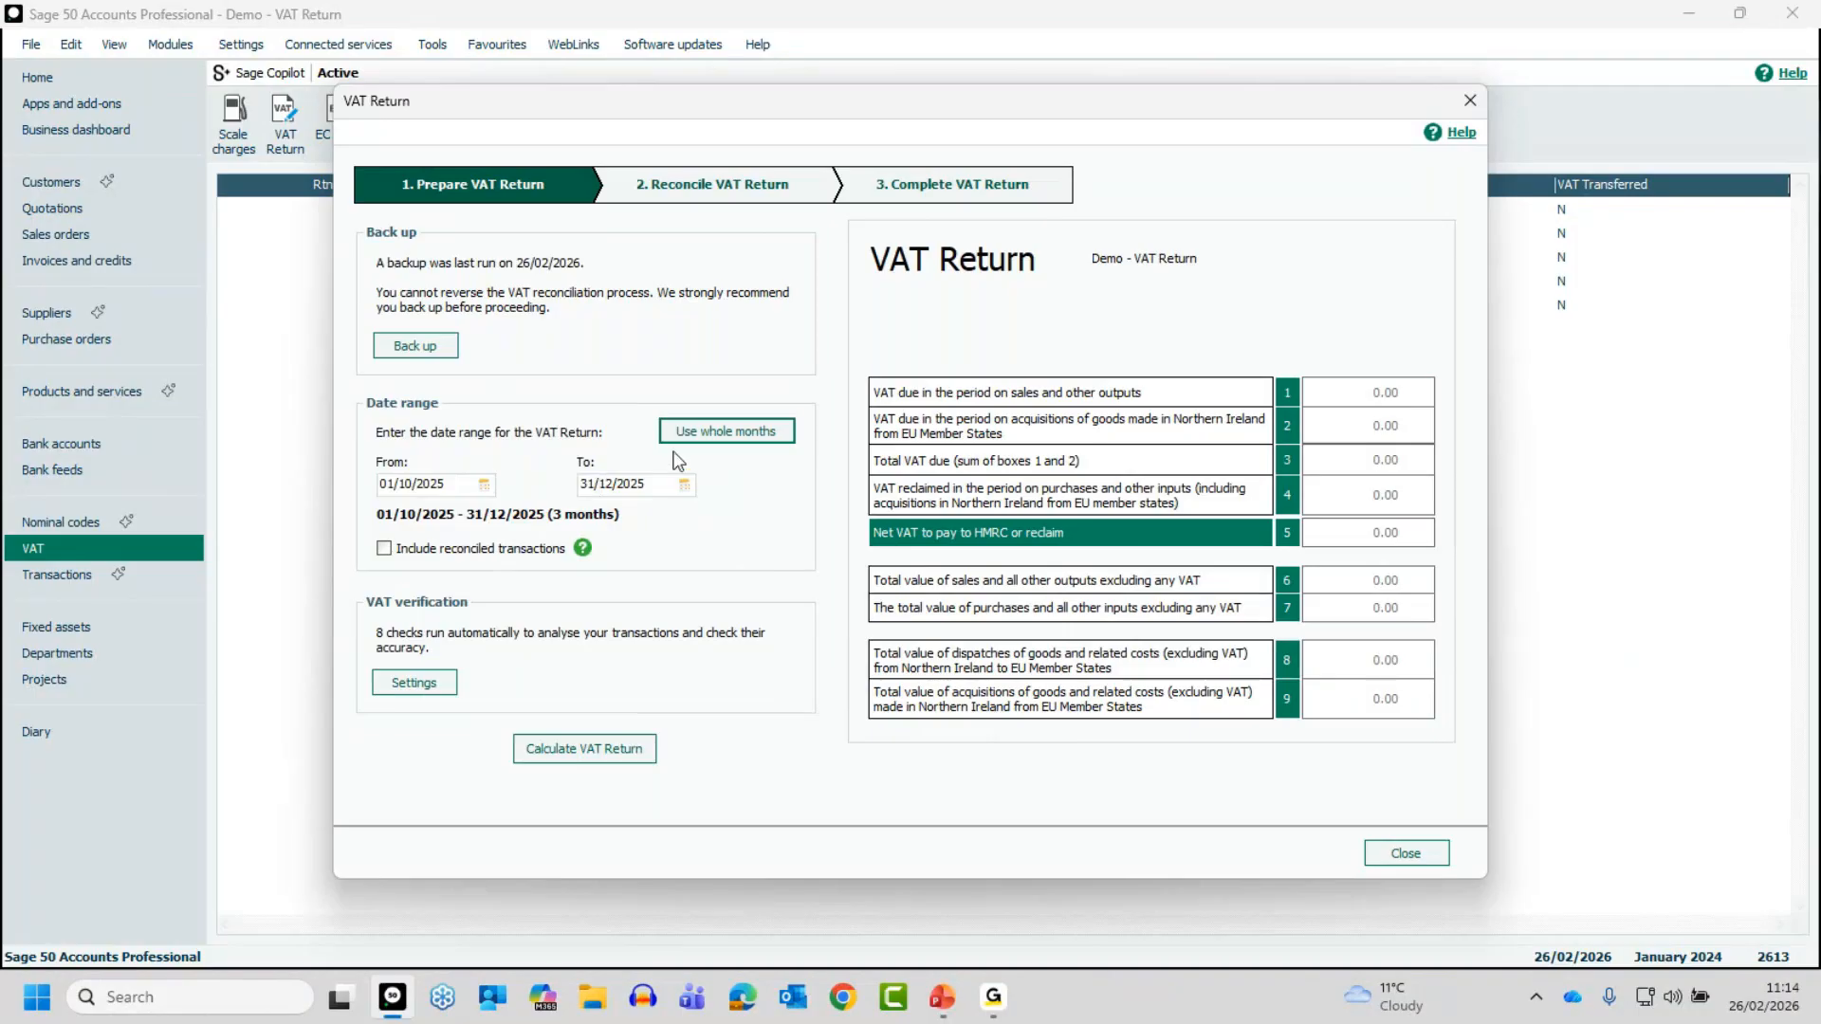
left_click(704, 435)
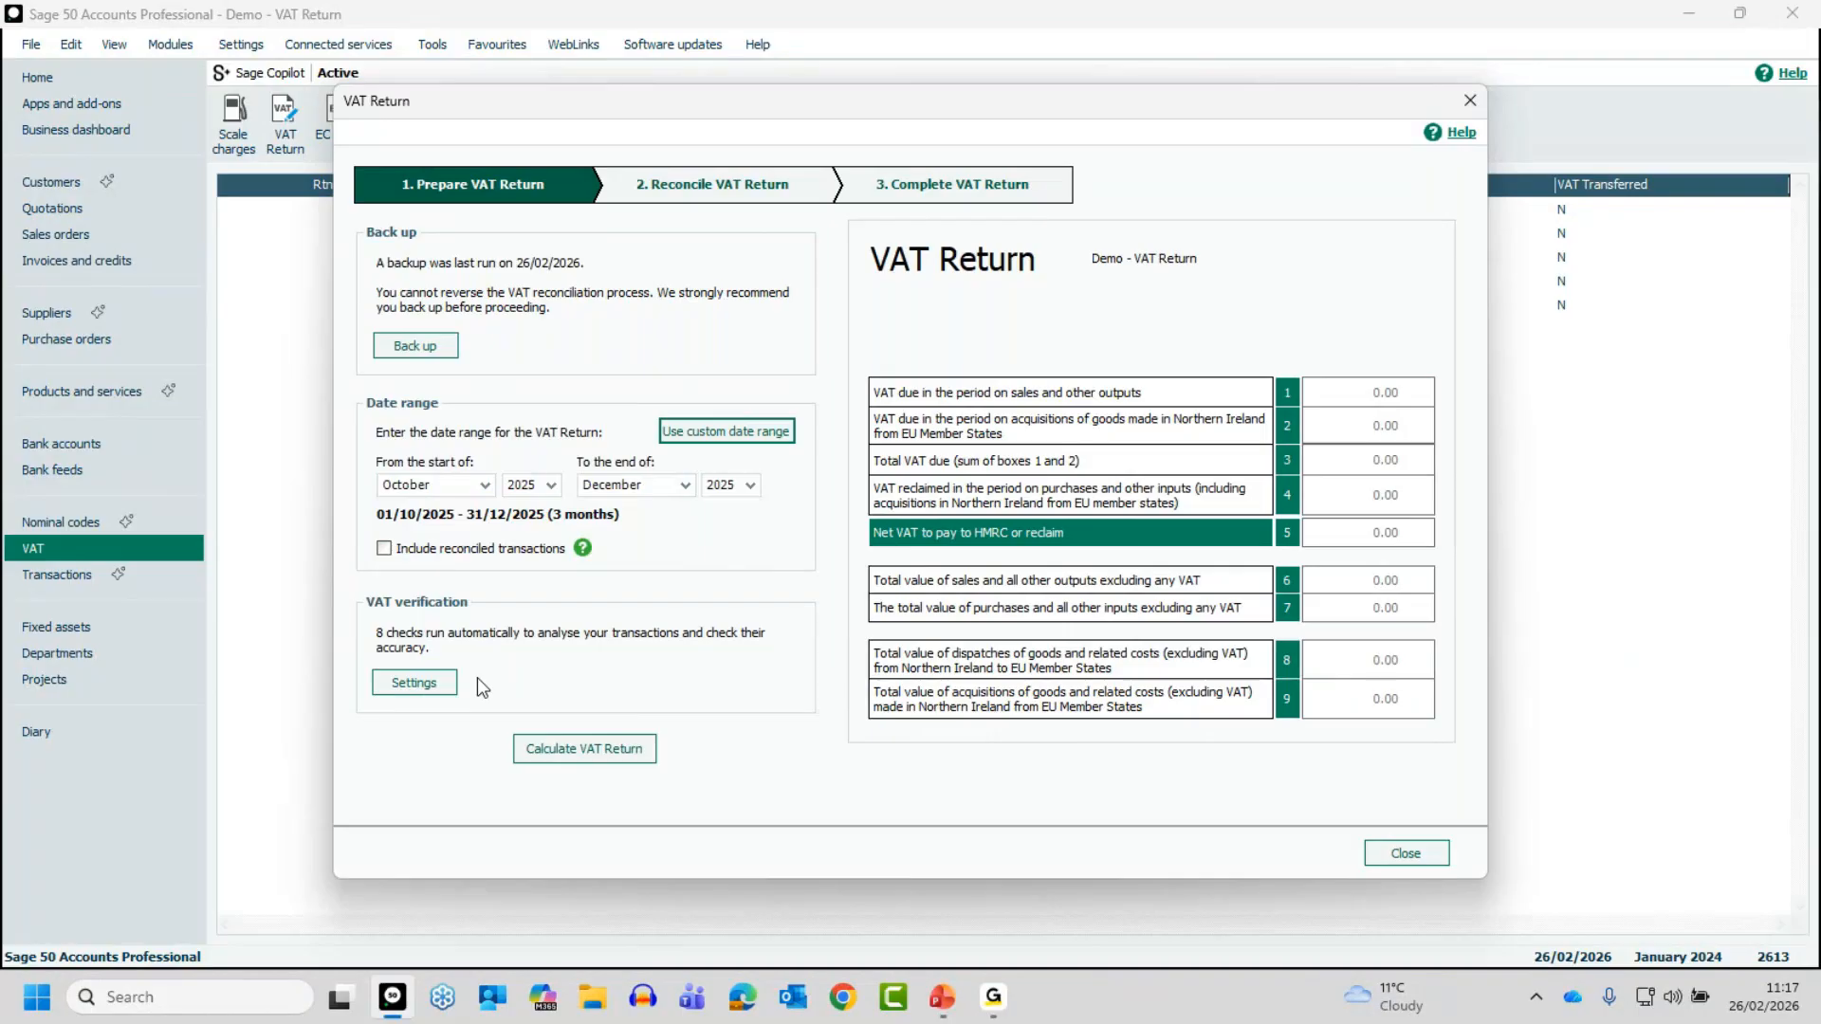
- Review the VAT verification settings for duplicates, missing entries and other potential issues, and accept them as they are
left_click(420, 683)
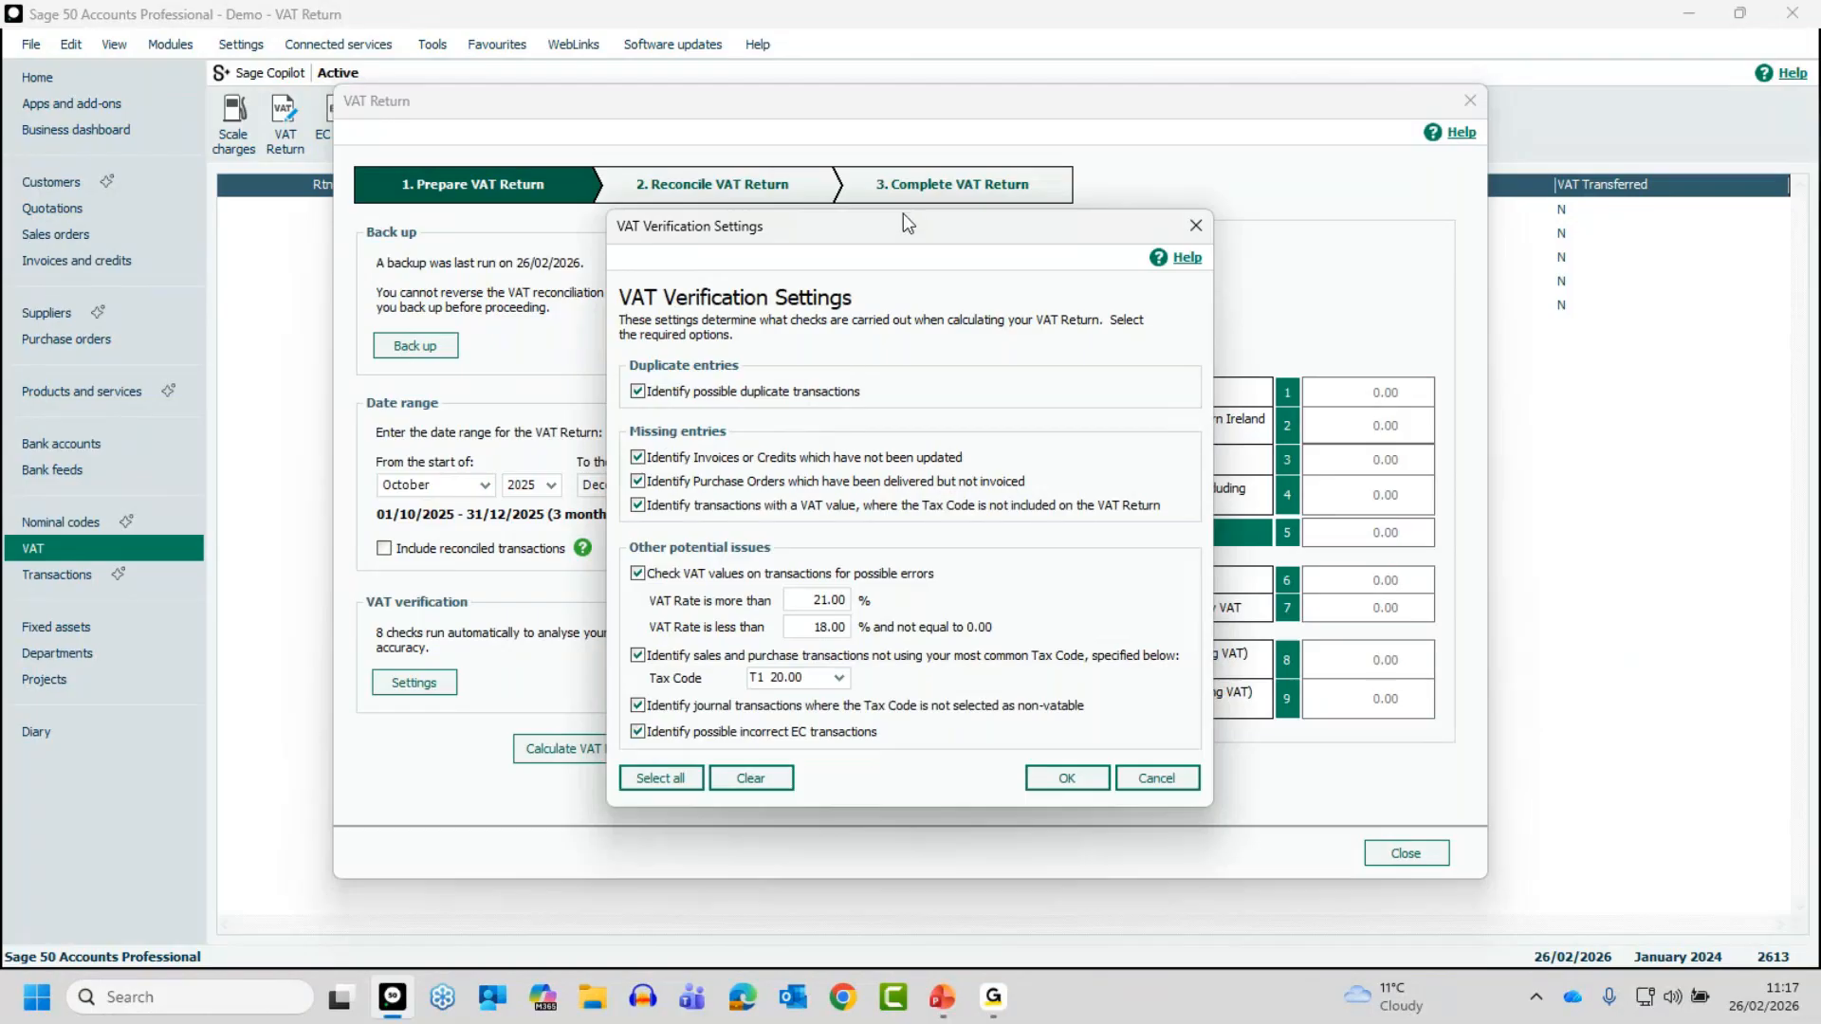
left_click_drag(905, 227, 897, 150)
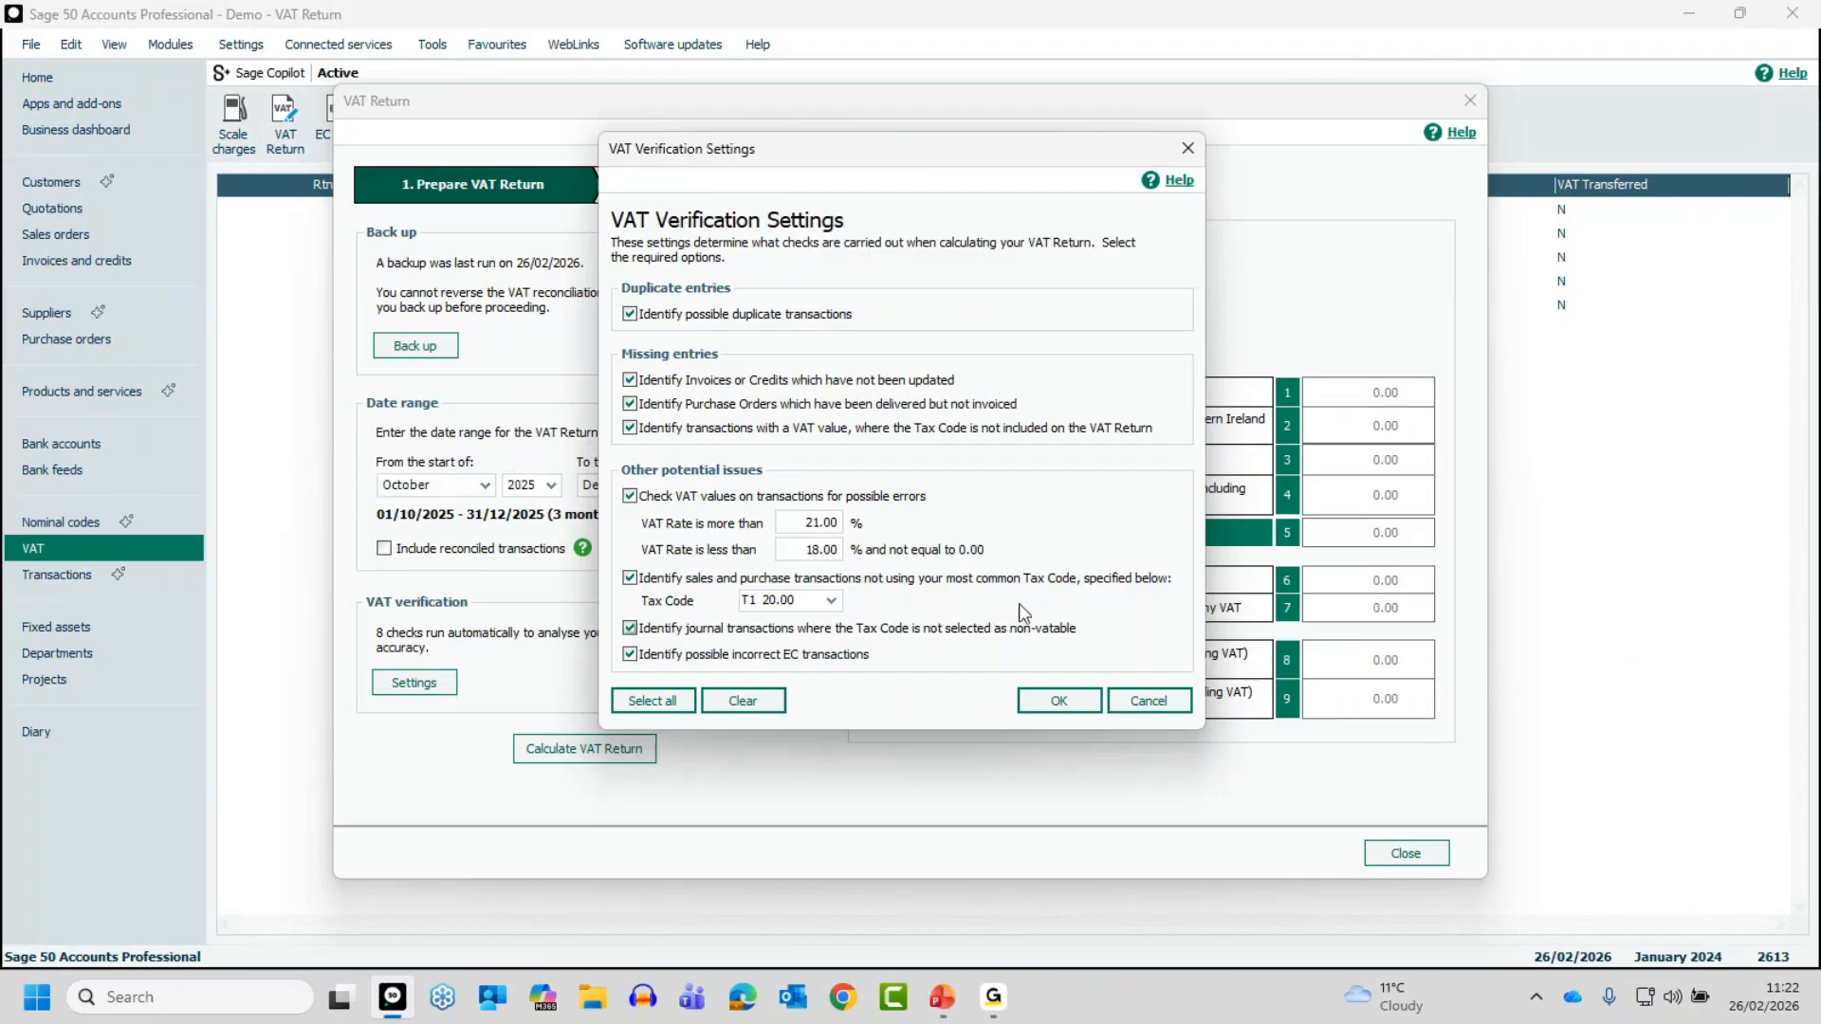
key("alt+Tab")
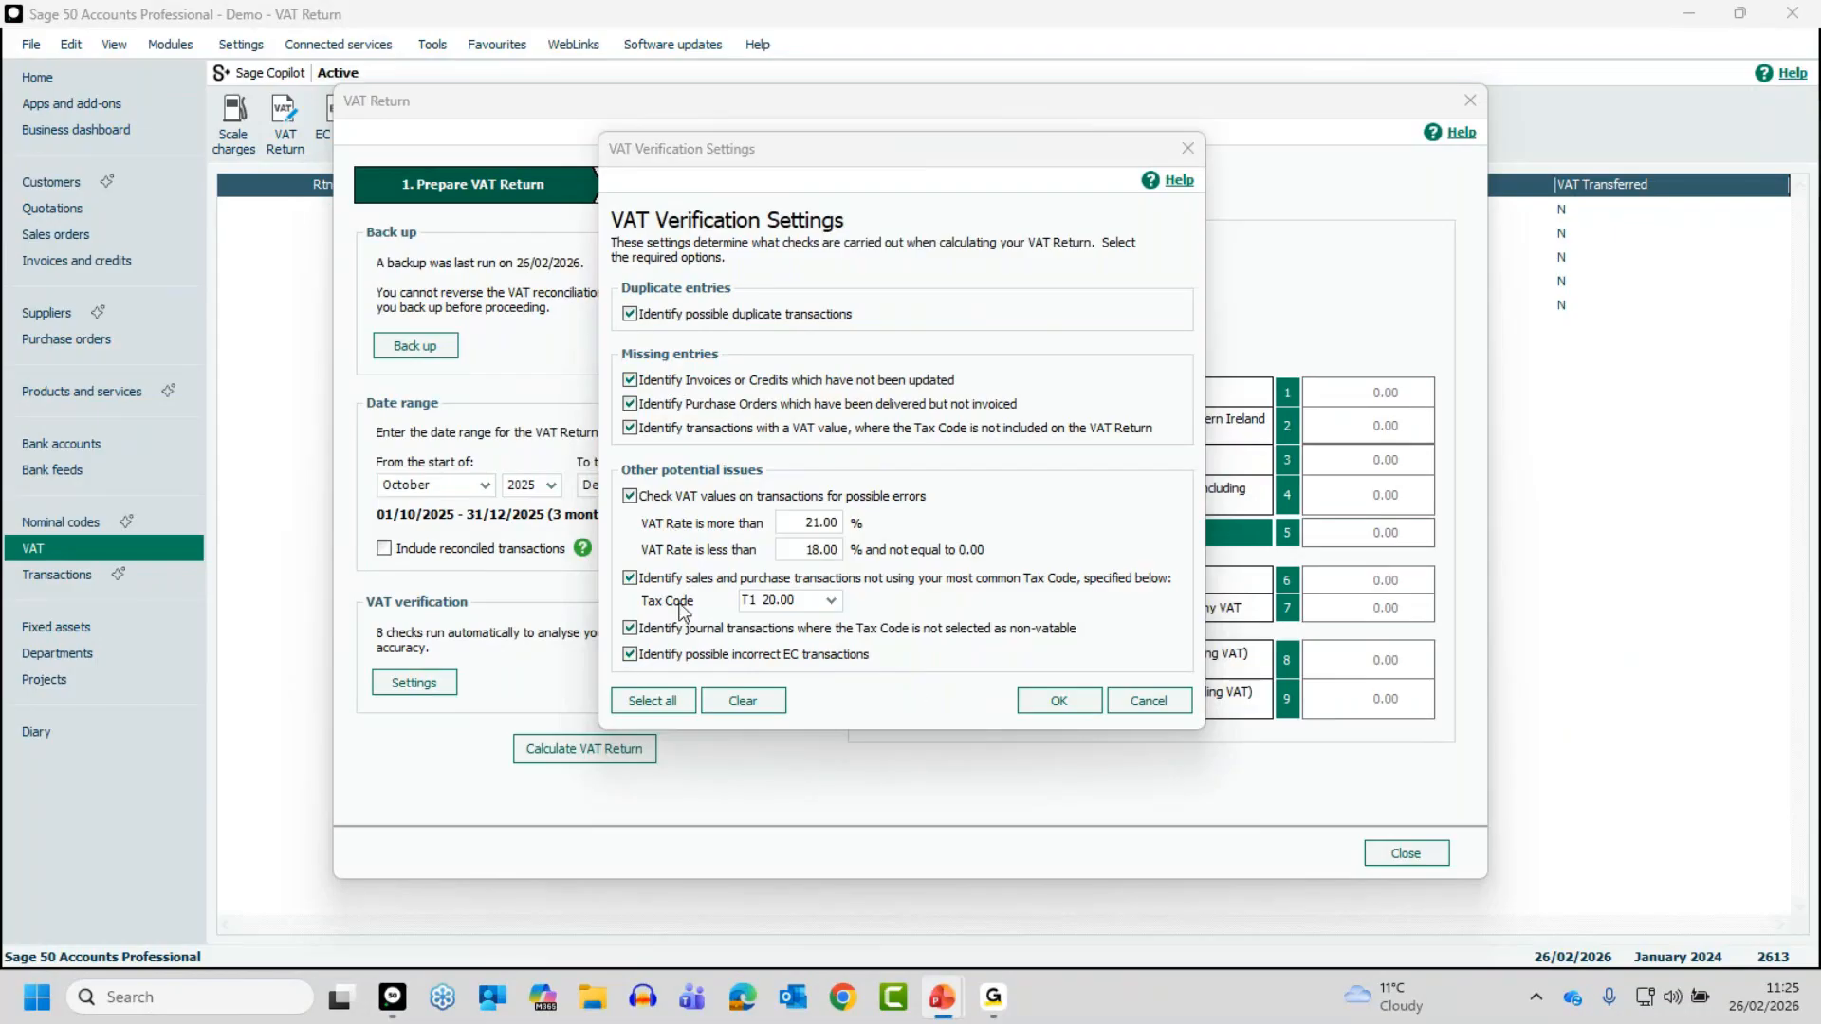
left_click(1080, 698)
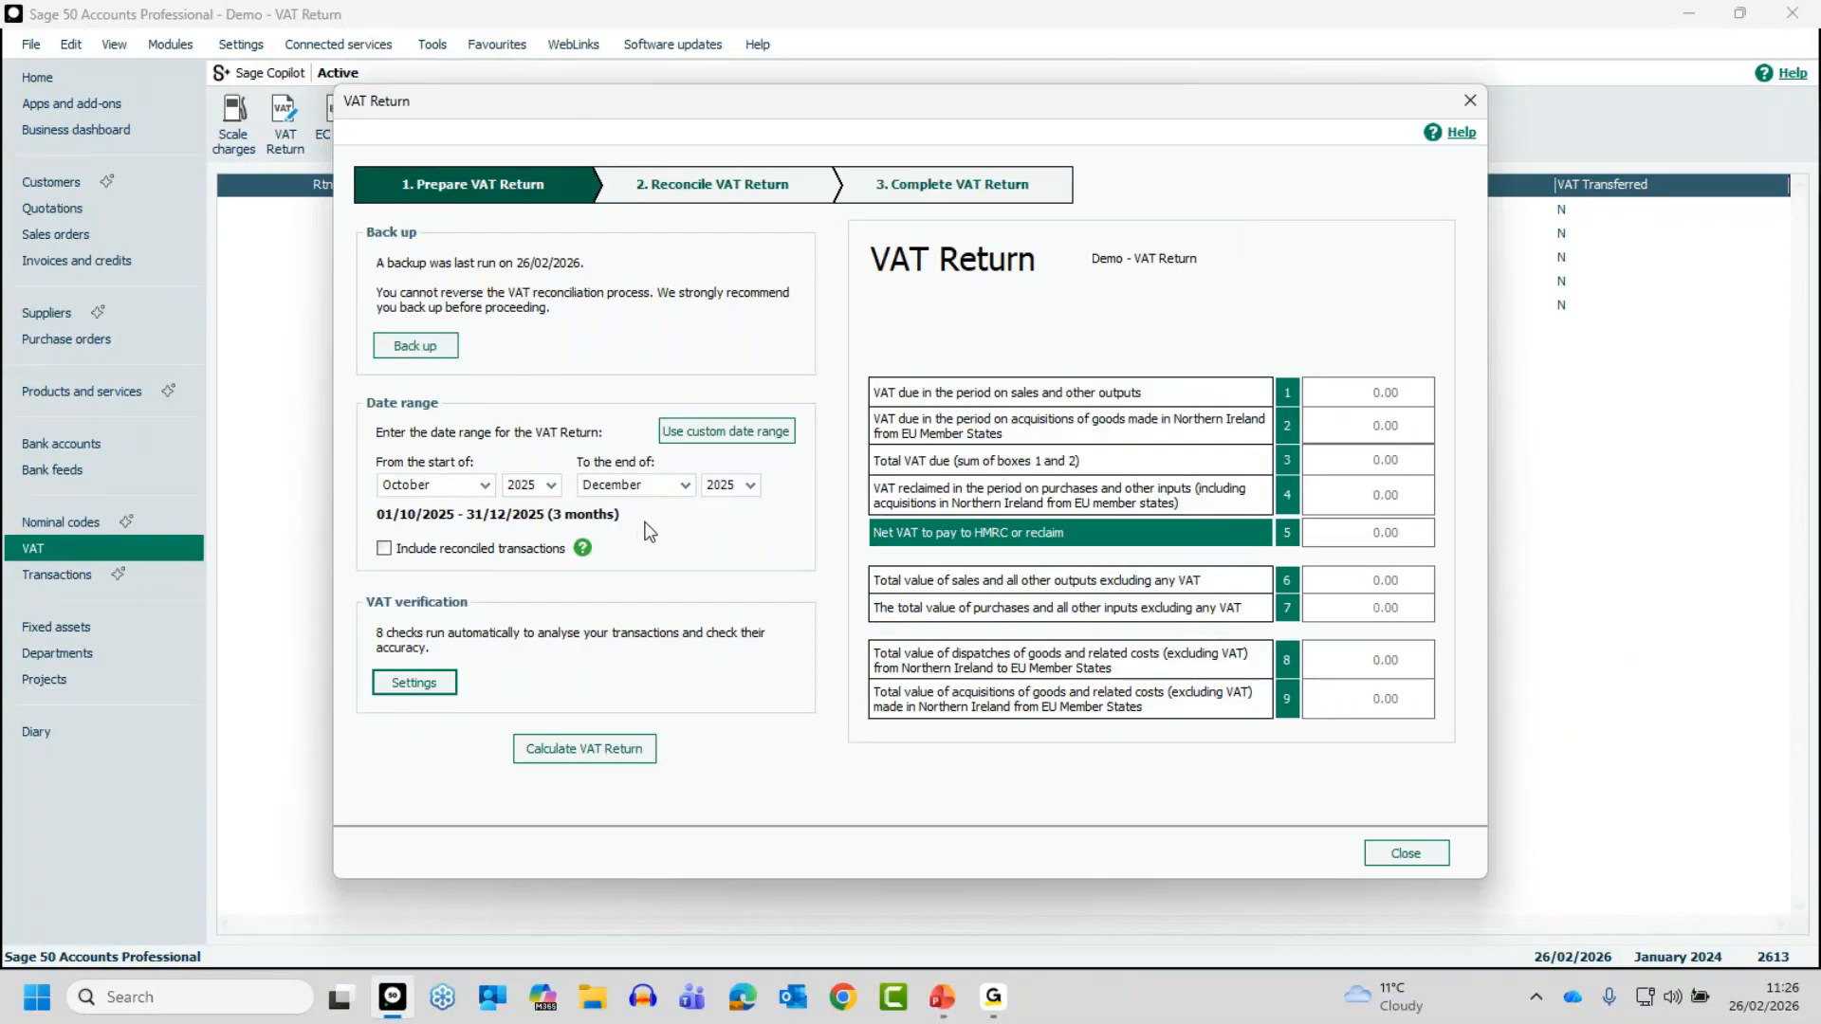
- Calculate the VAT return and include the earlier unreconciled transactions dated before 01/10/2025
left_click(575, 749)
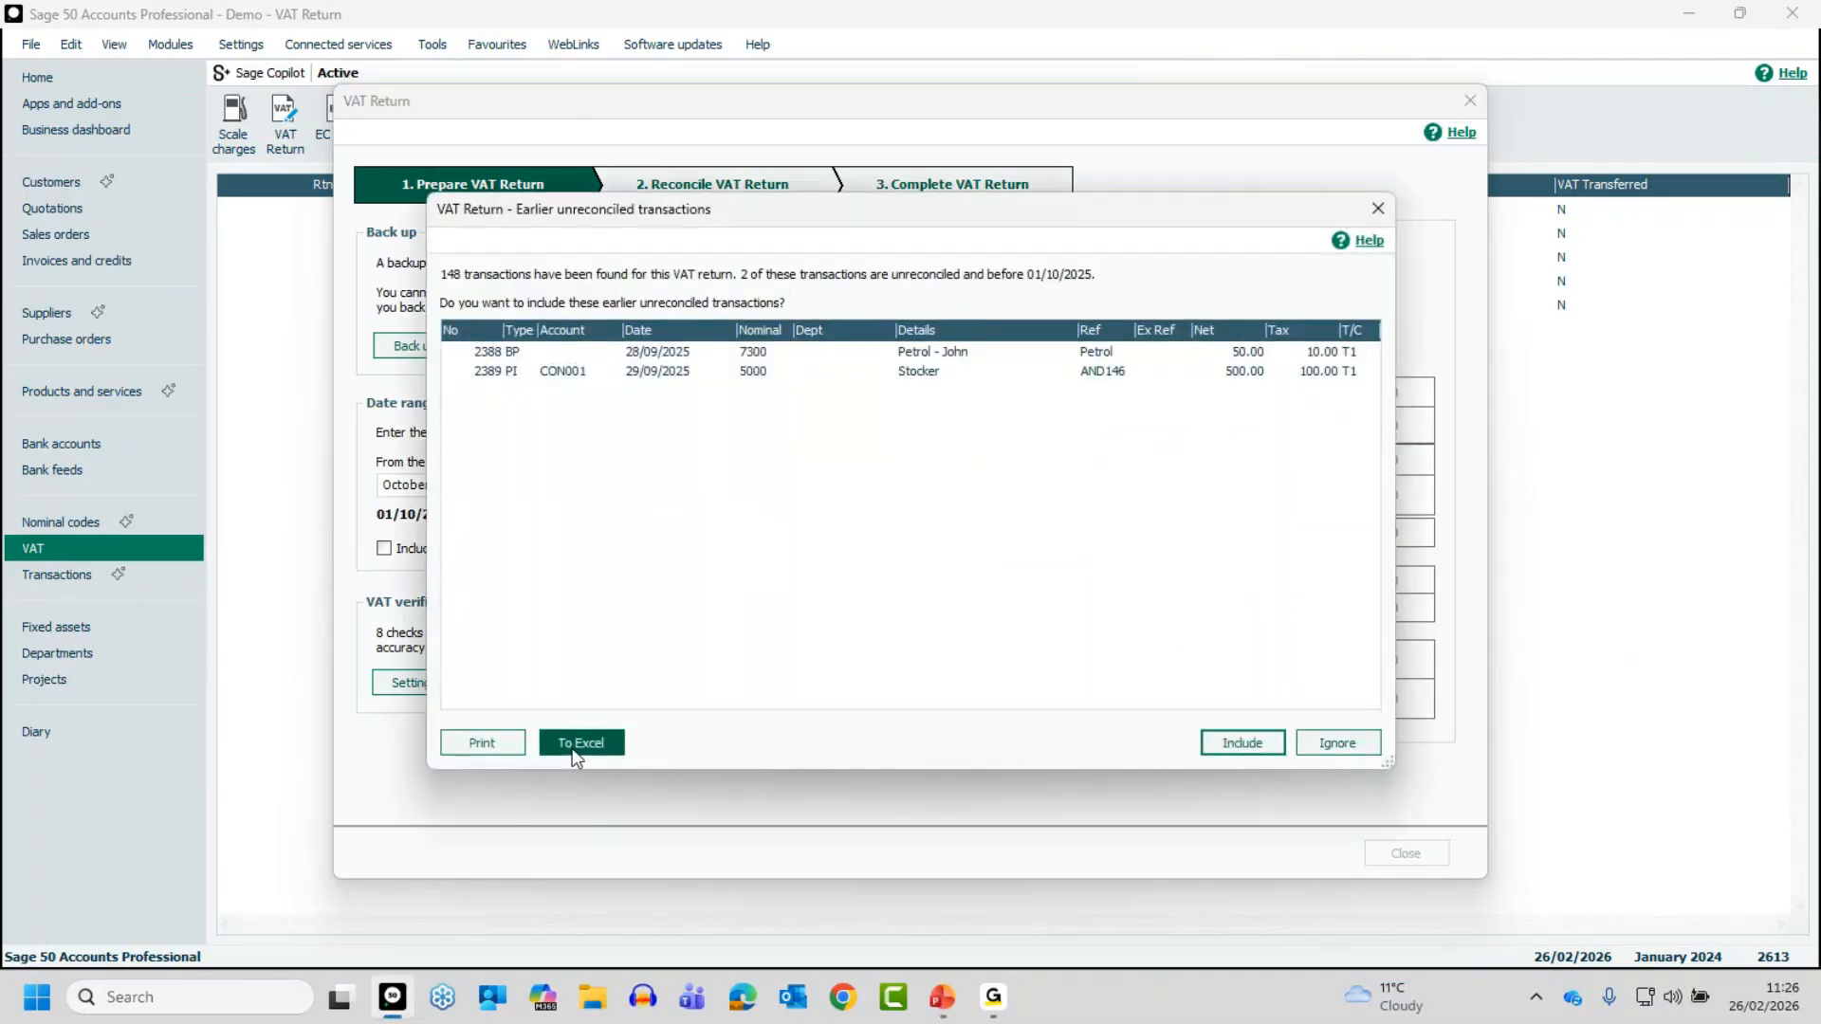
left_click(576, 749)
left_click(749, 372)
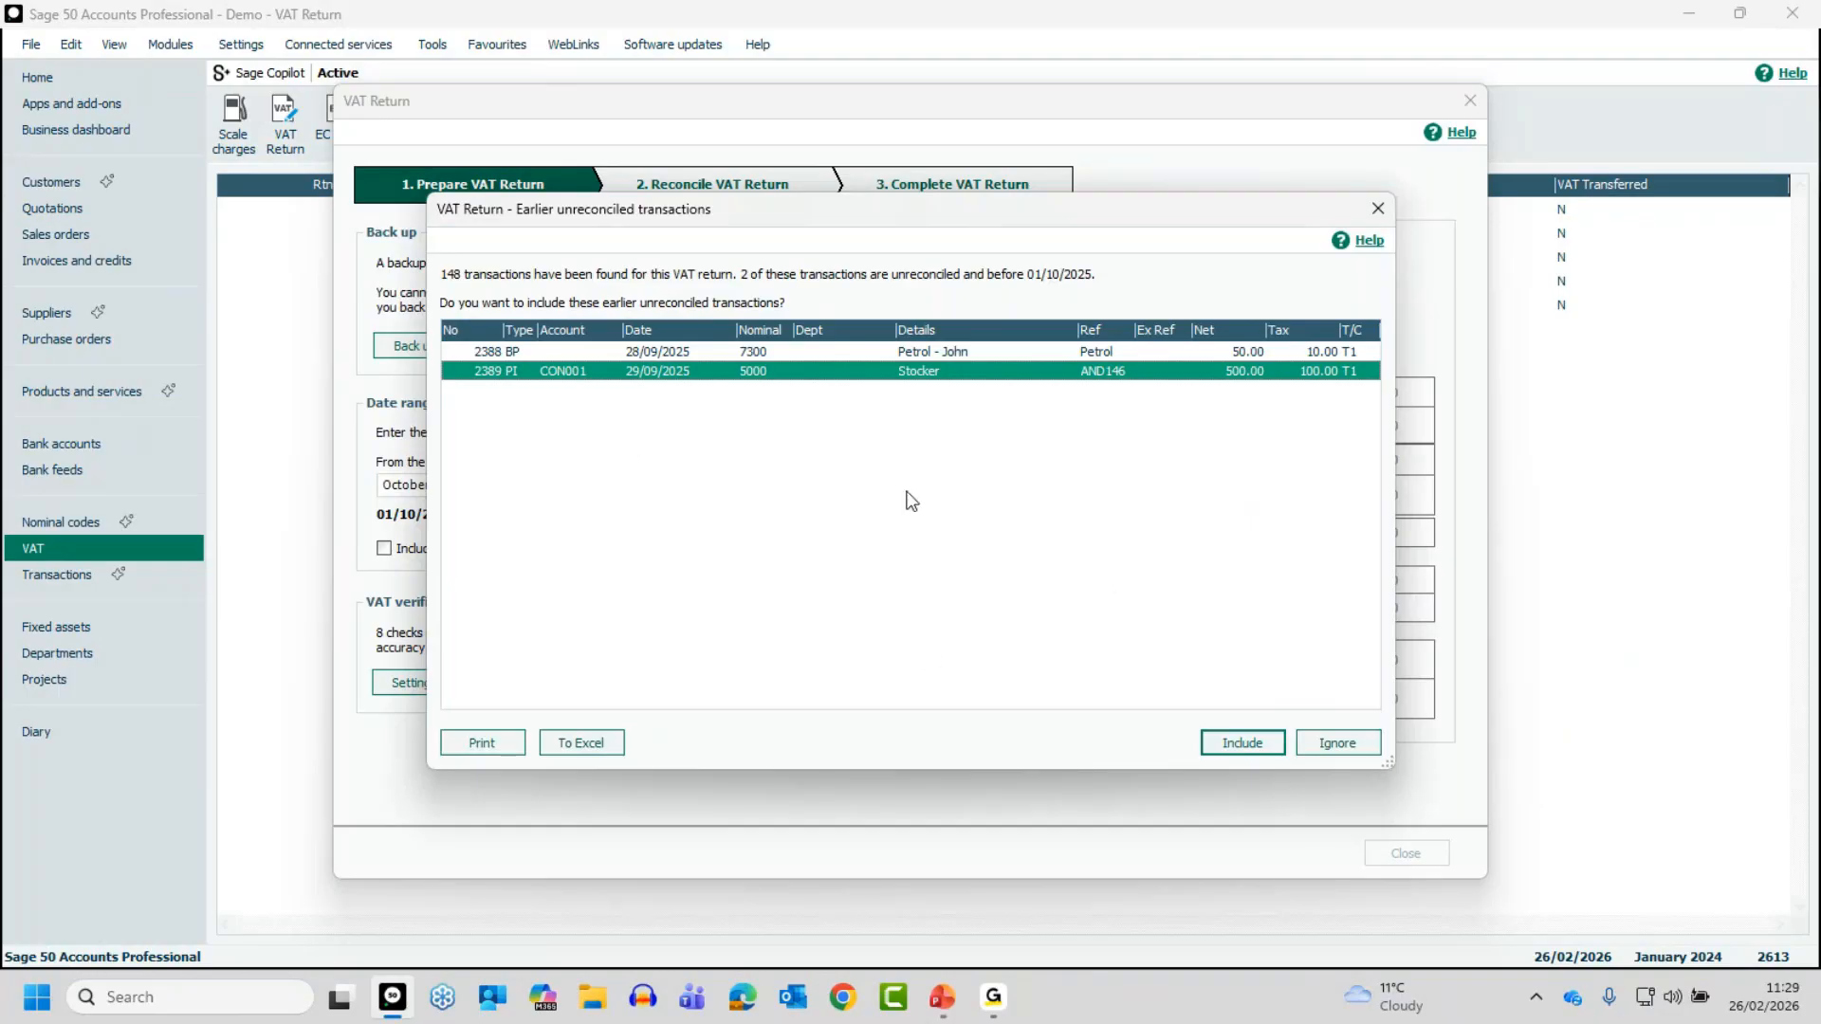
left_click(1245, 743)
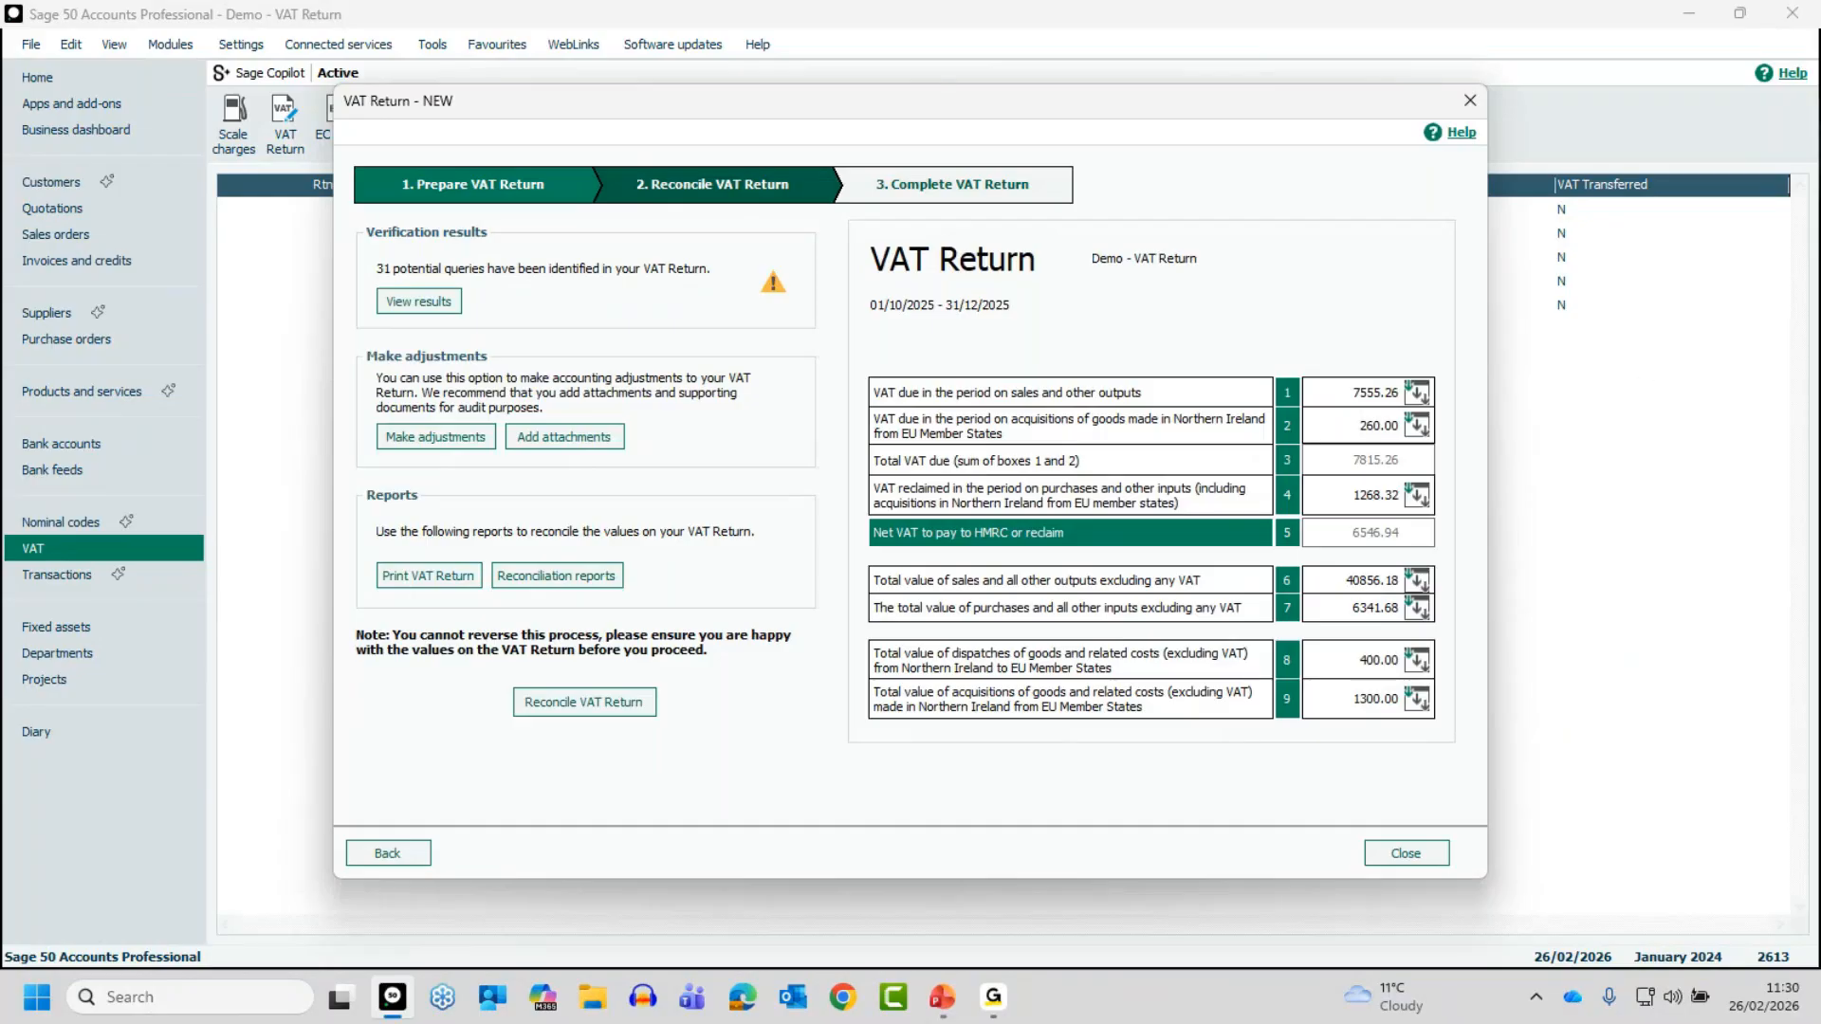
key("alt+Tab")
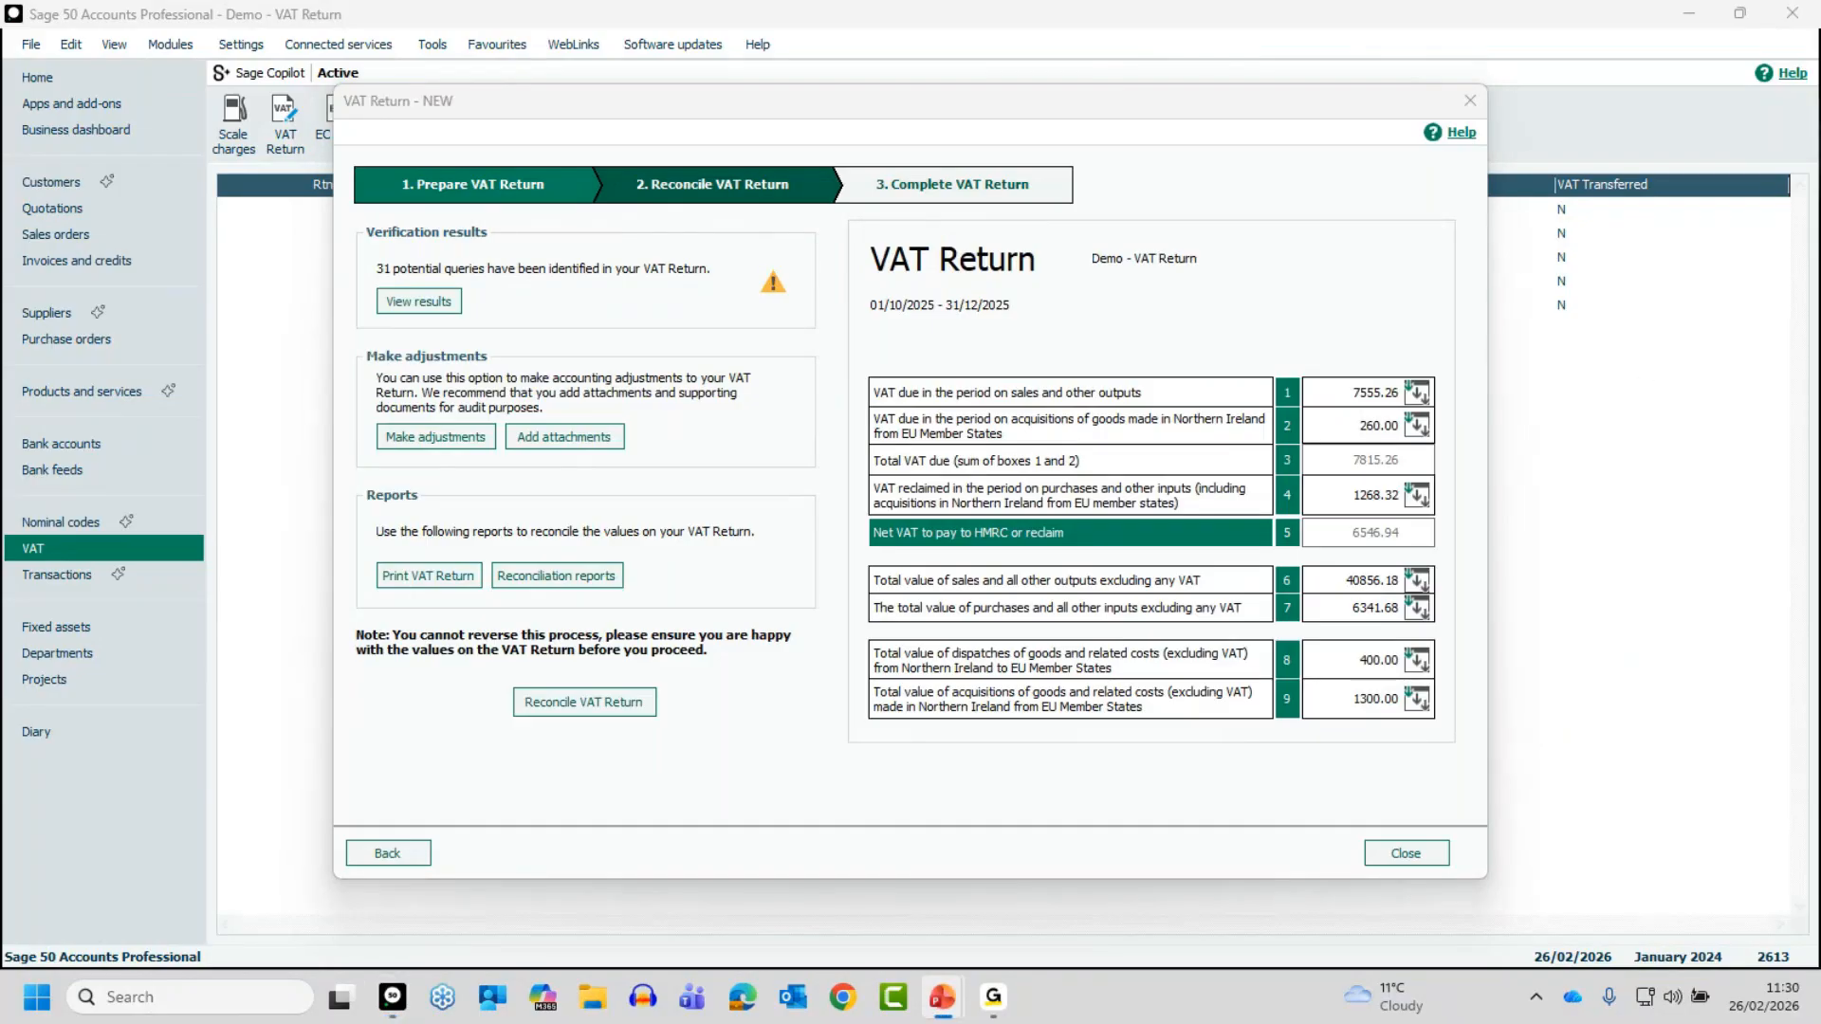
key("alt+Tab")
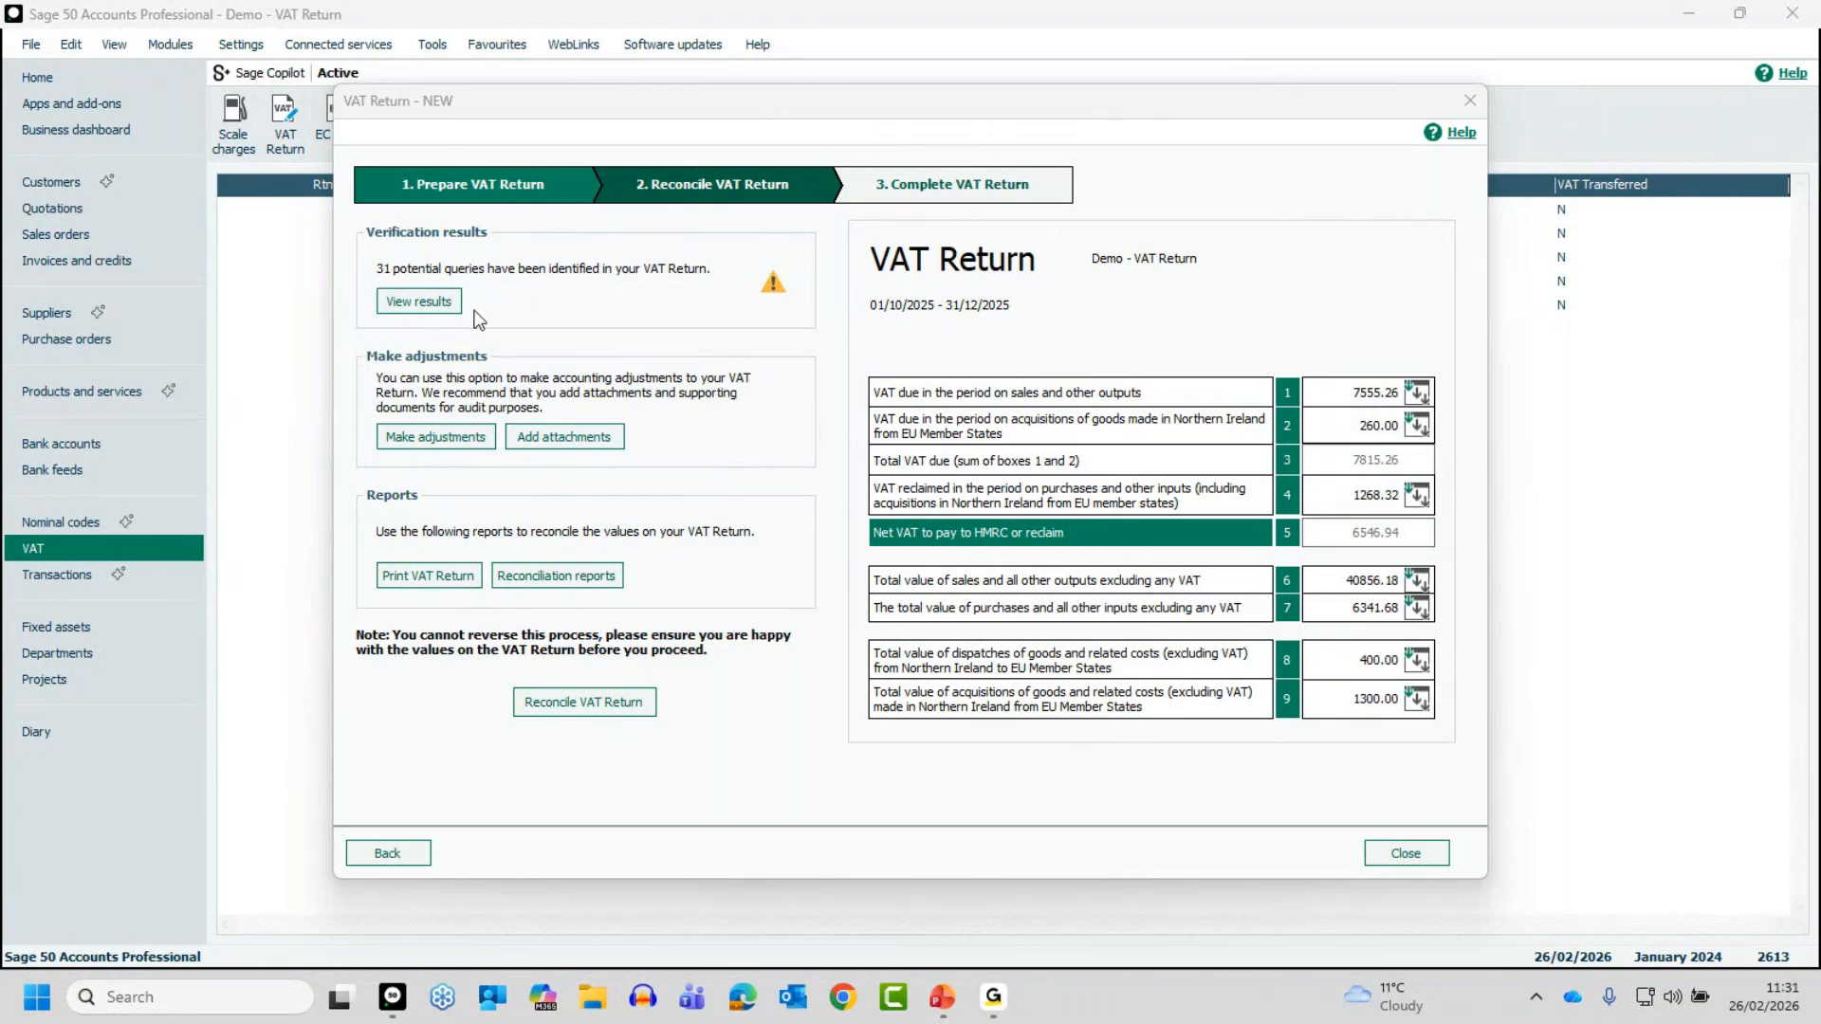
- Review the verification results for transactions not using the most common tax code and for invoices or credits not updated
left_click(408, 300)
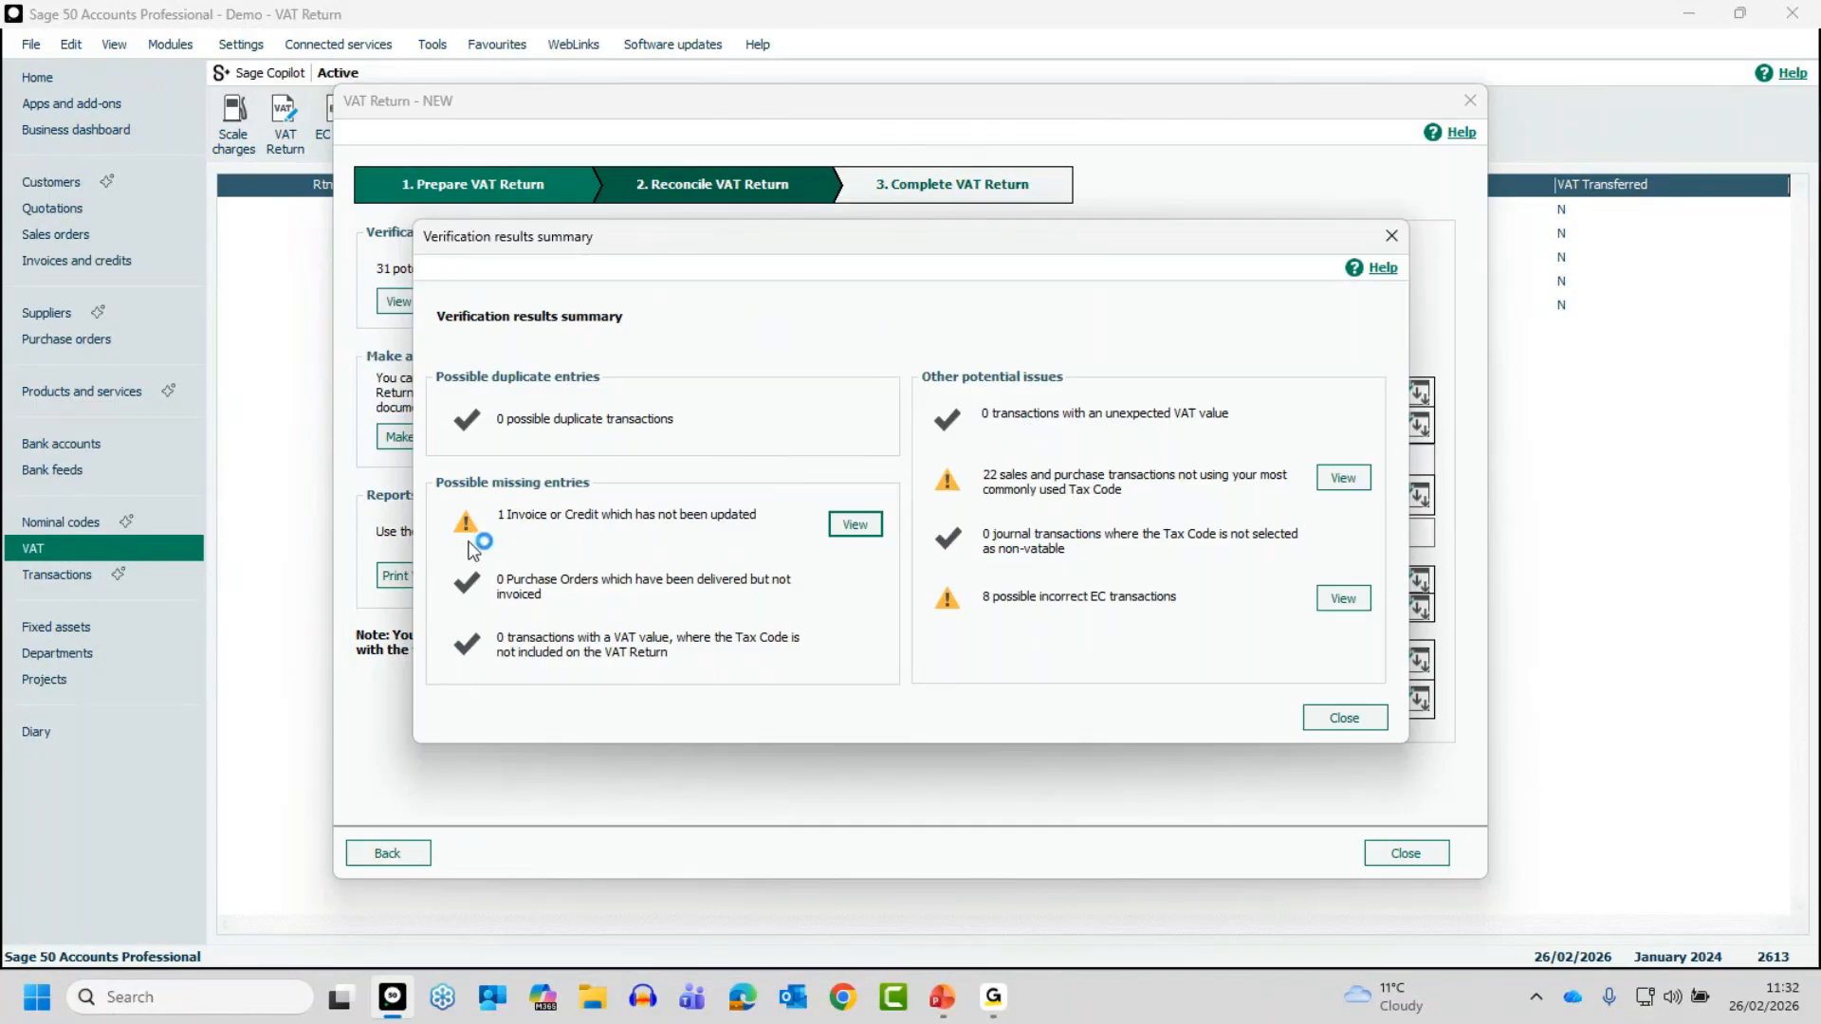
left_click(1347, 476)
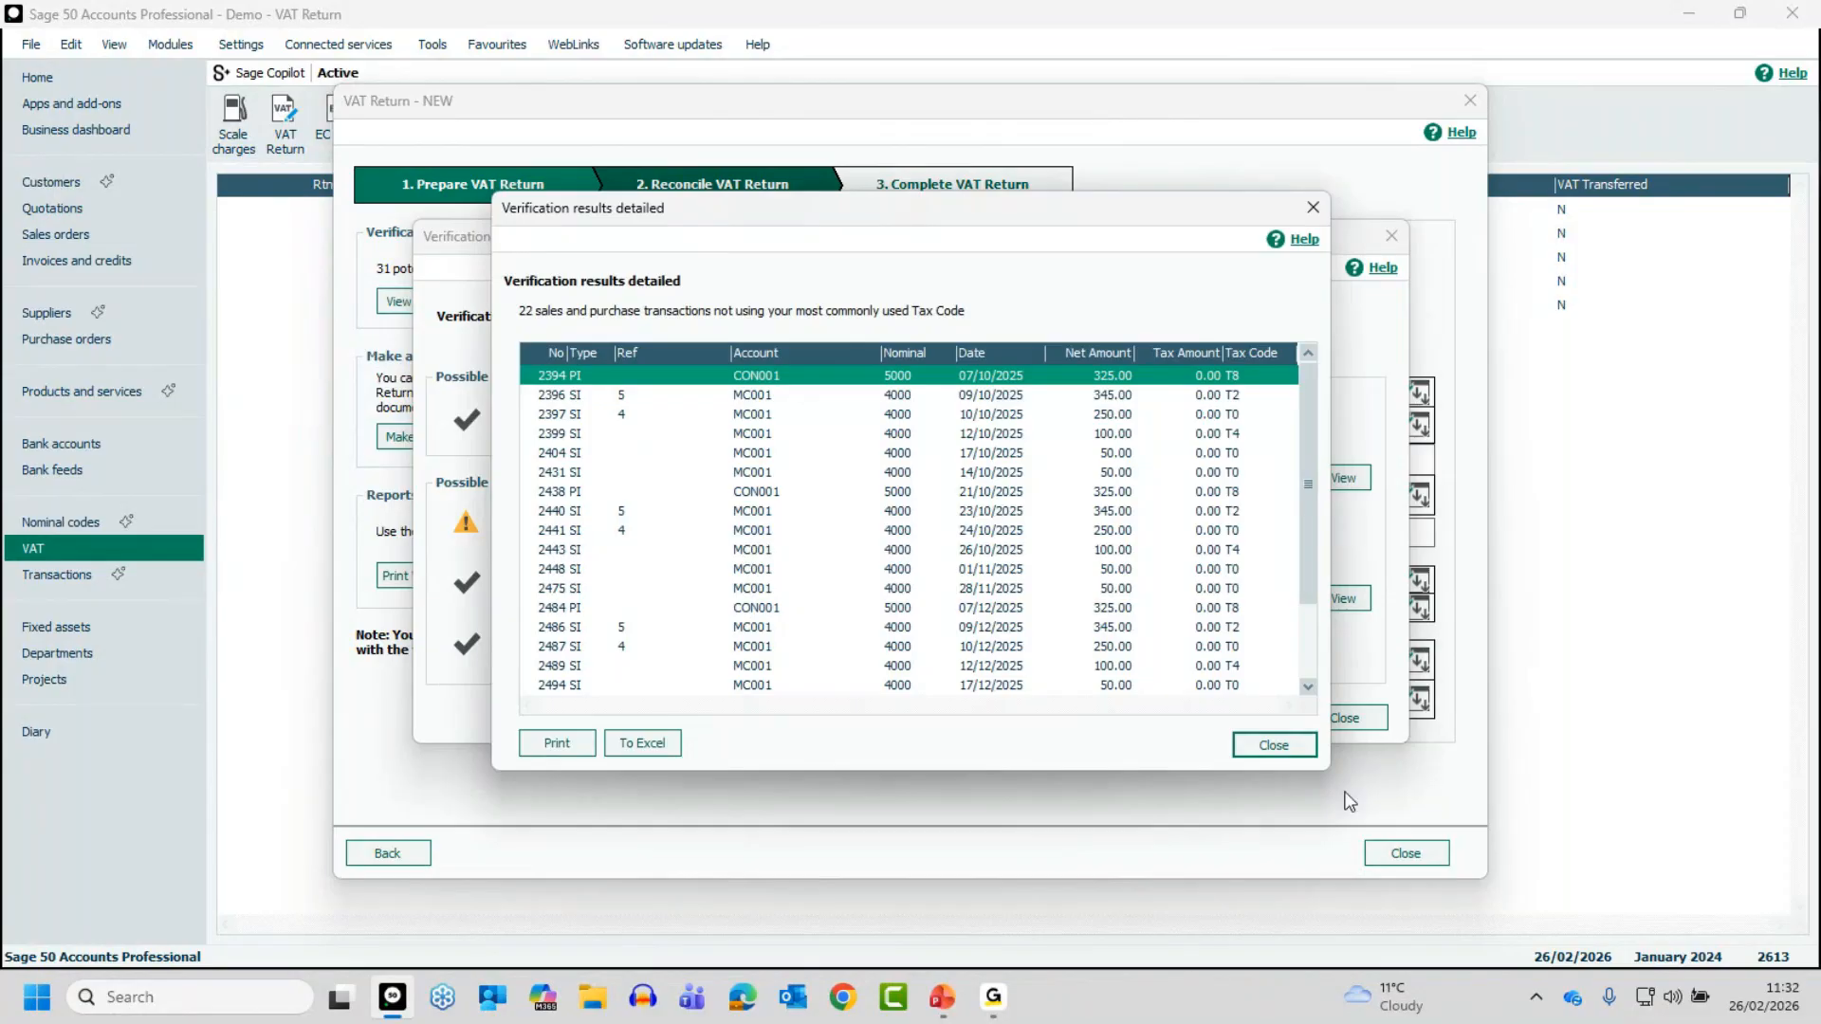
left_click(1274, 744)
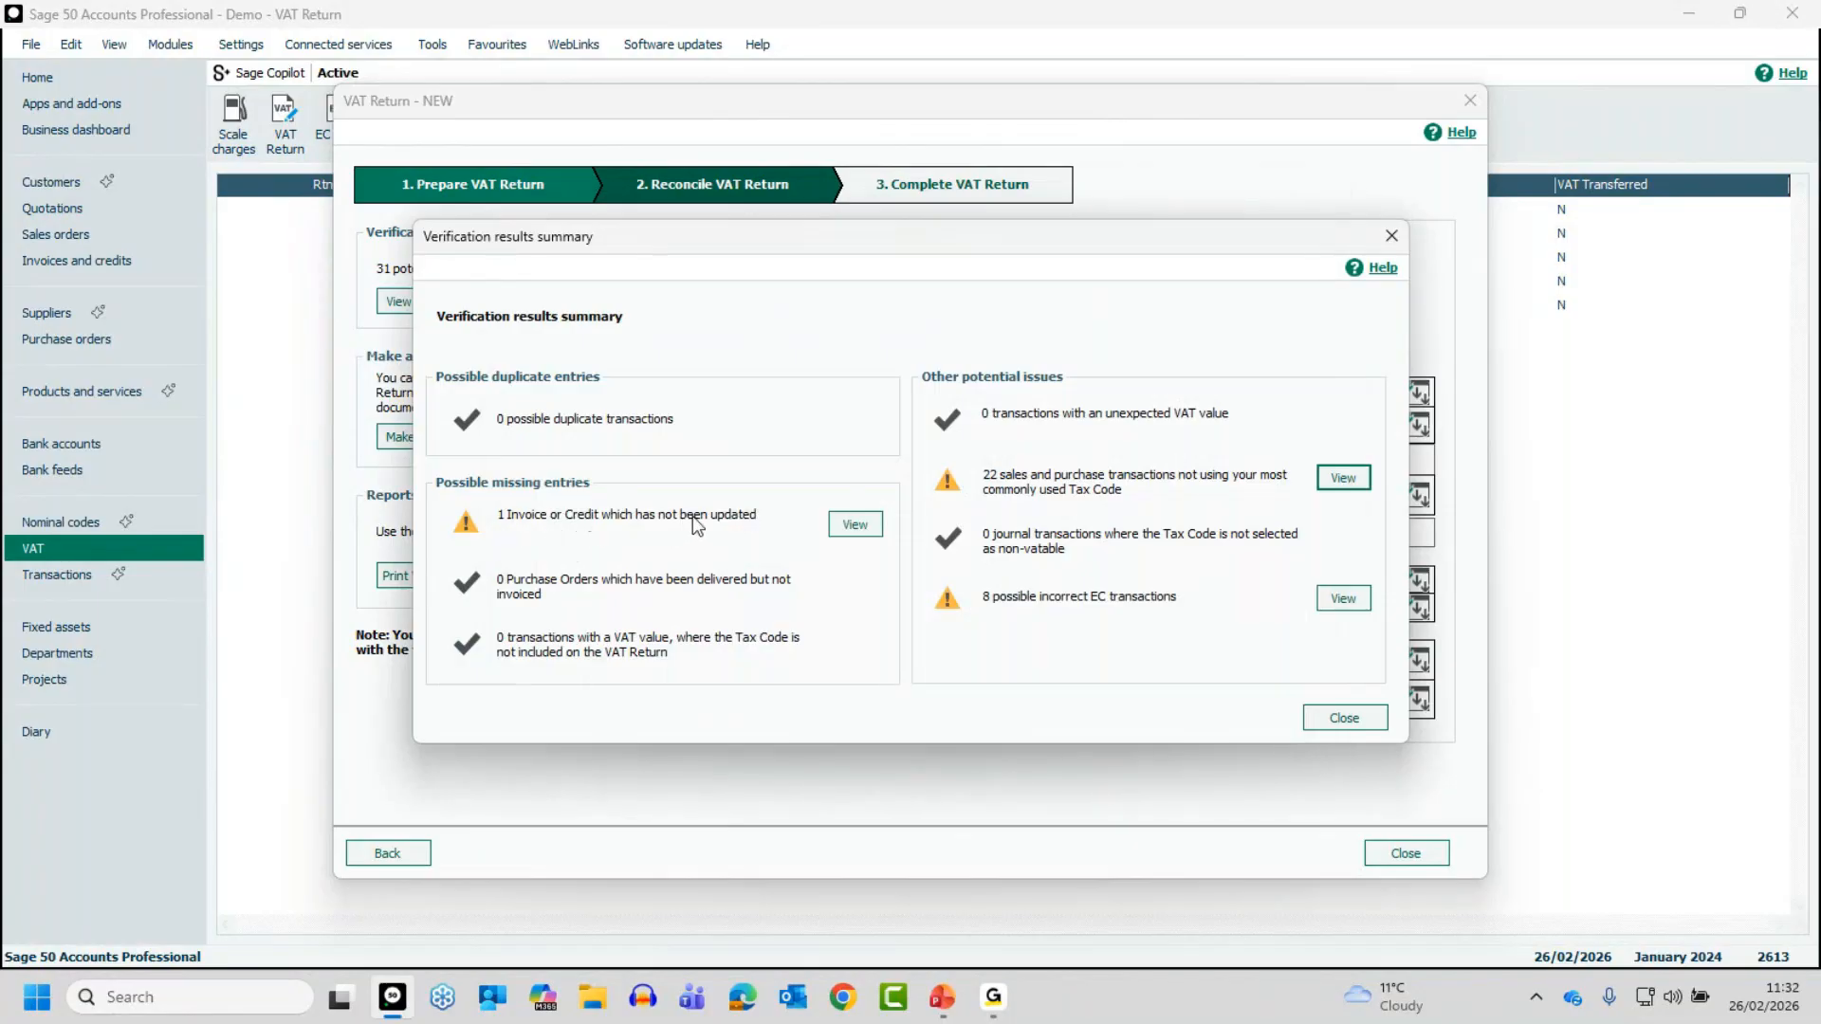
left_click(852, 525)
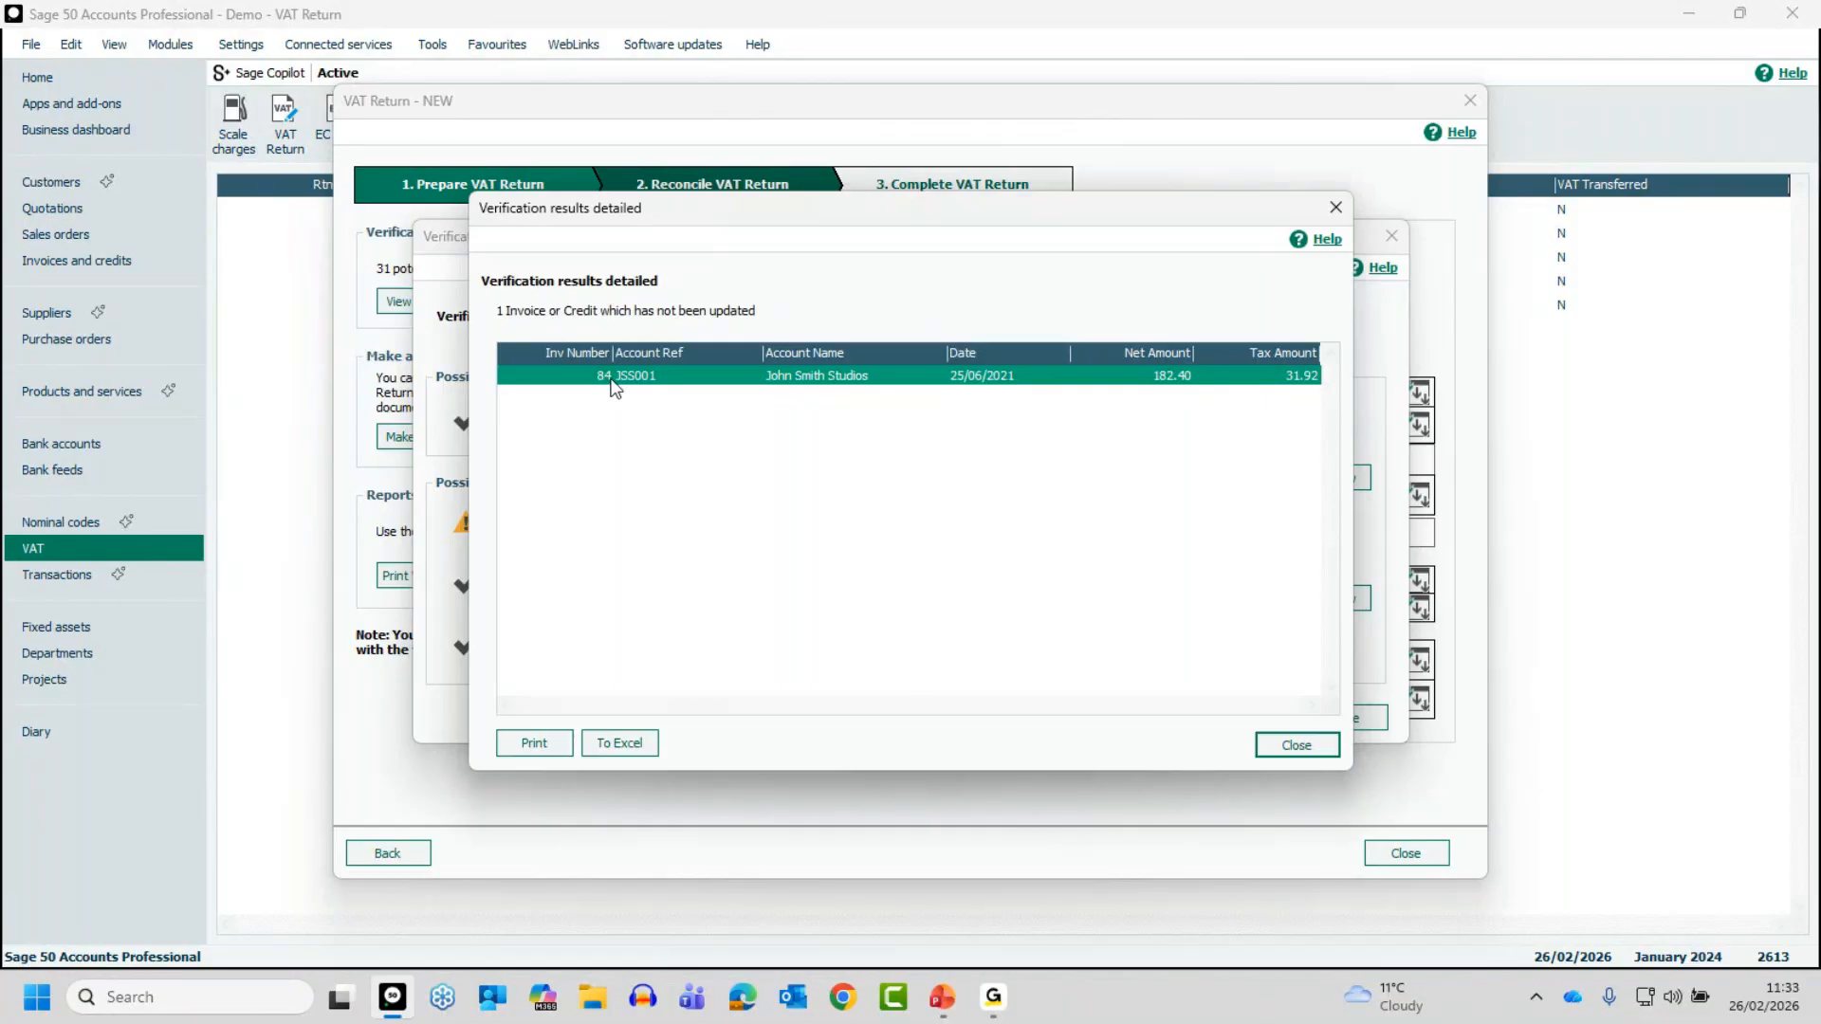
left_click(1296, 748)
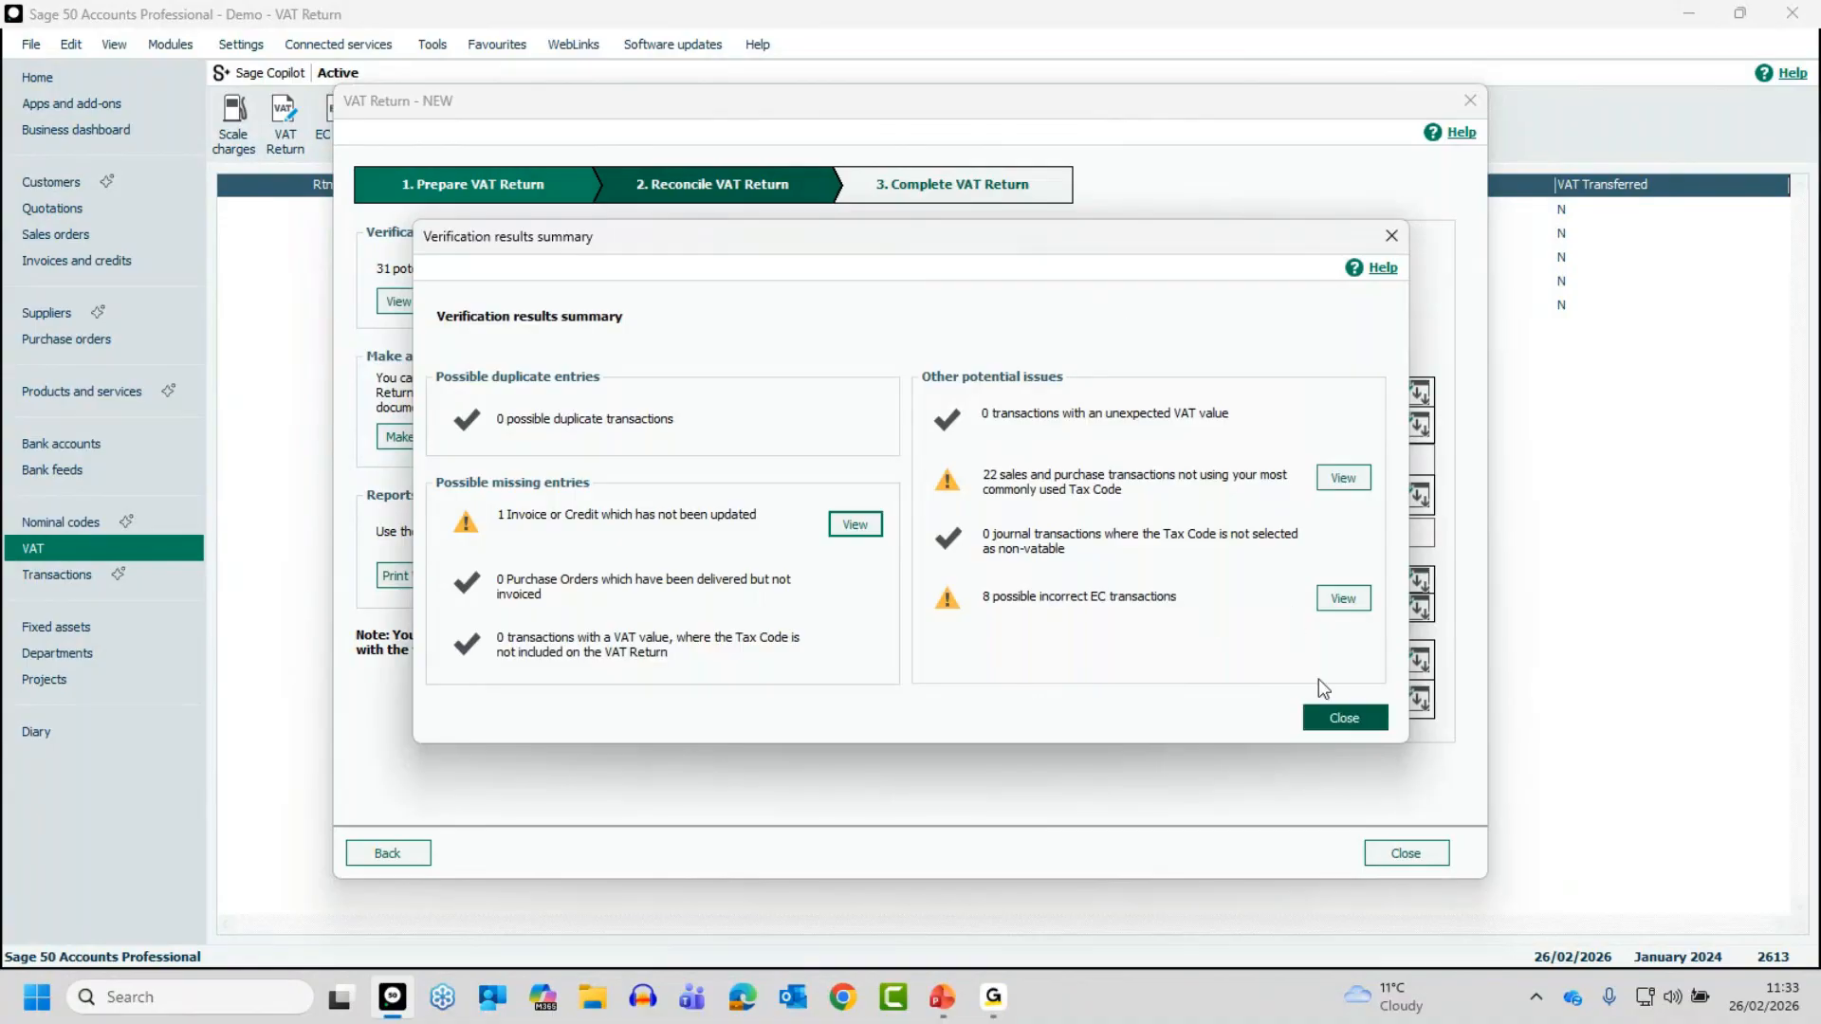
left_click(1347, 717)
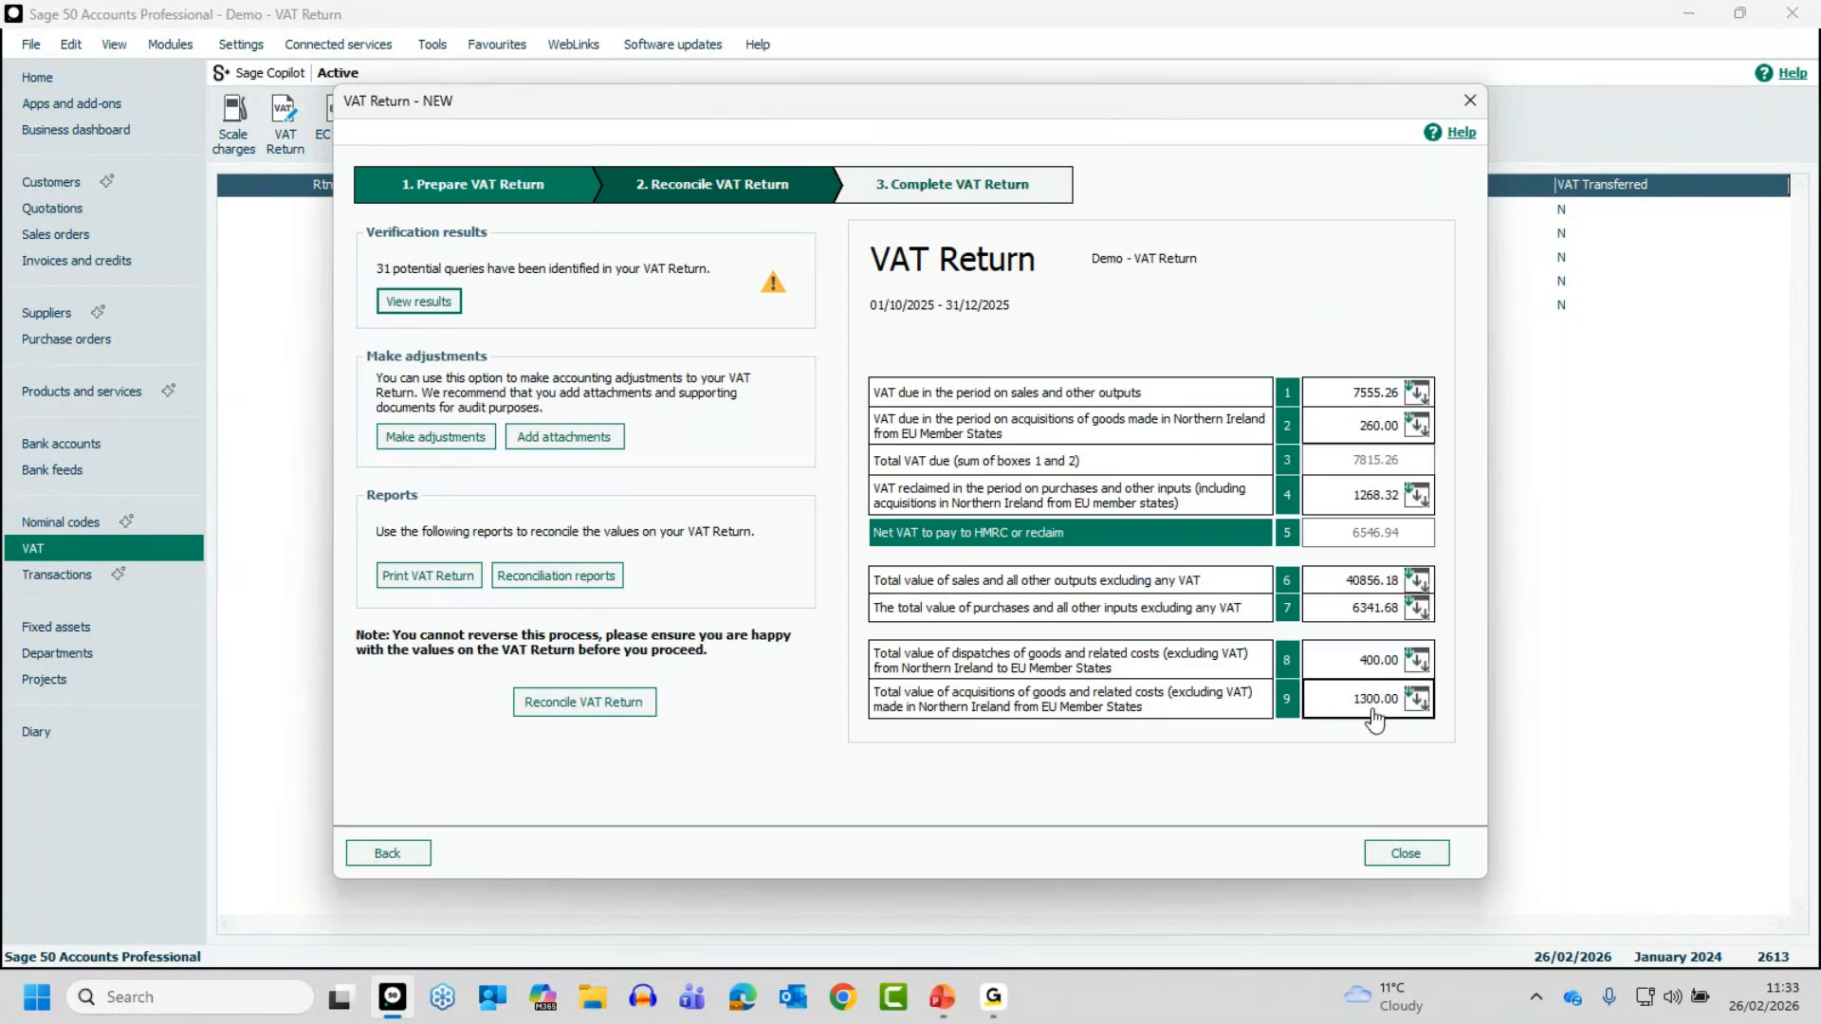
- Examine the manual adjustment entry for box 1 and the options for attaching supporting documents, leaving both without adding anything
left_click(413, 439)
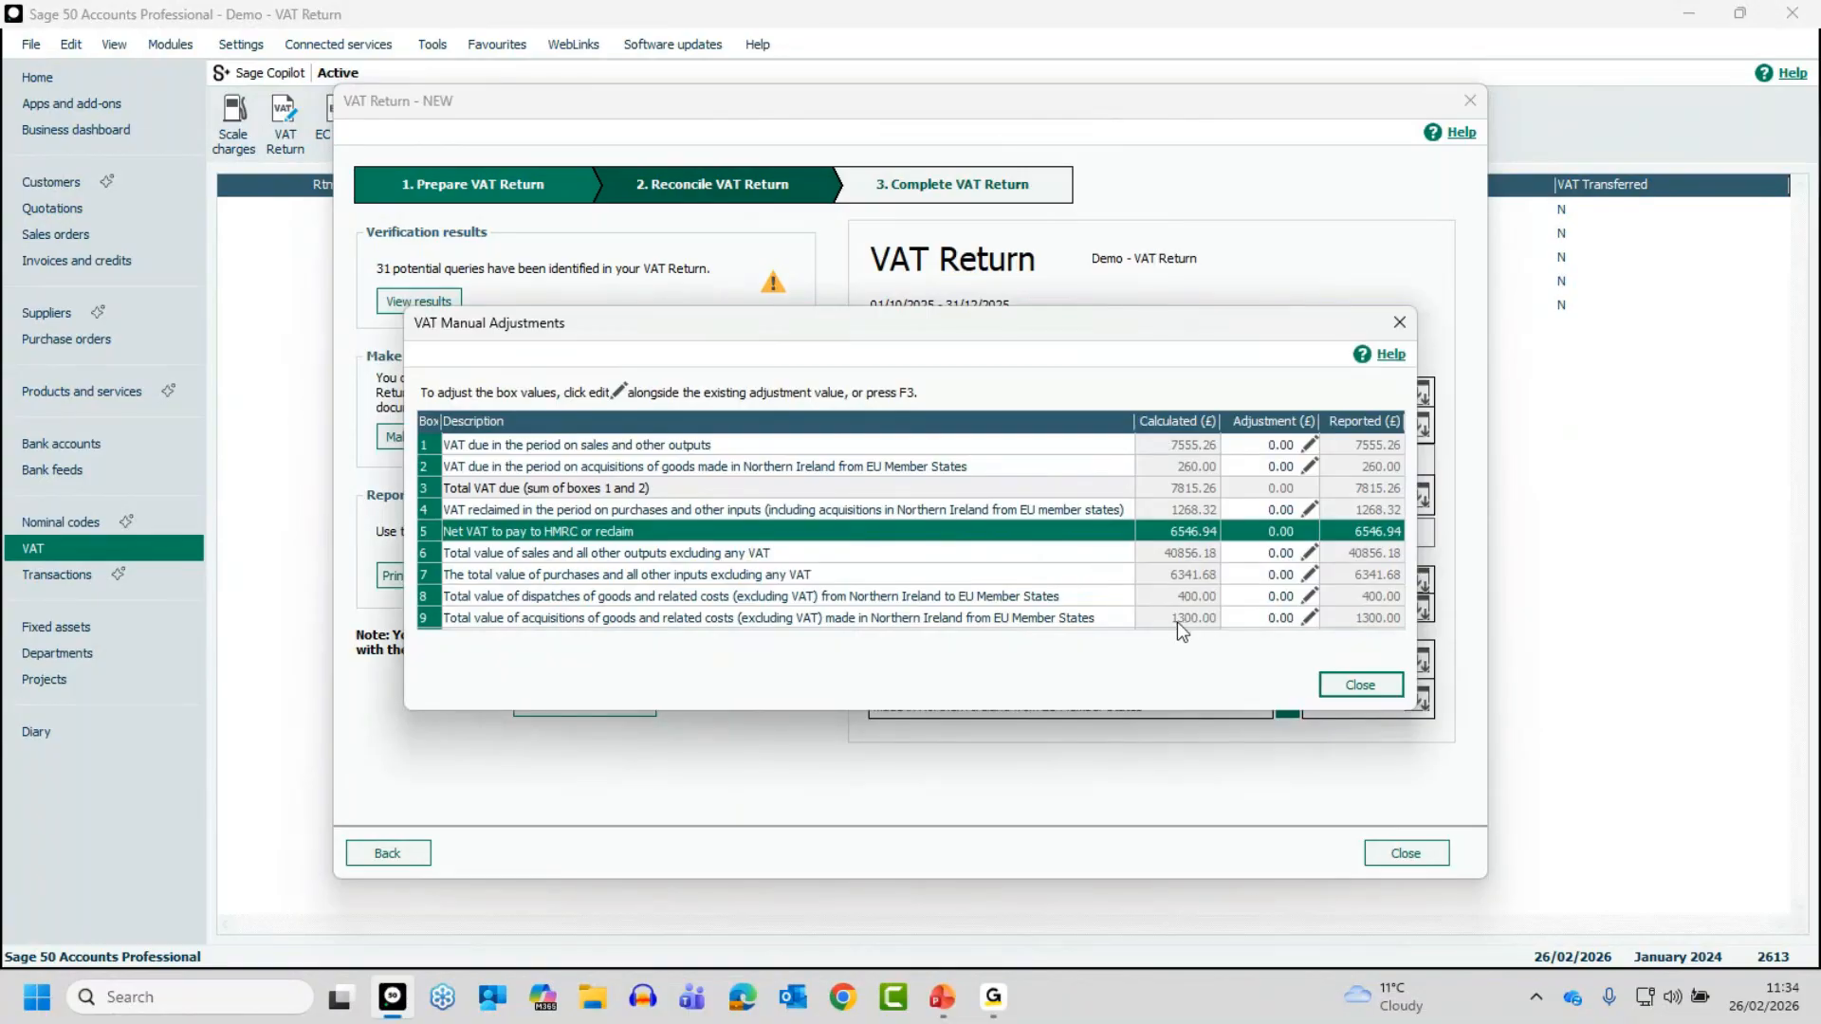
left_click_drag(1157, 330, 1019, 342)
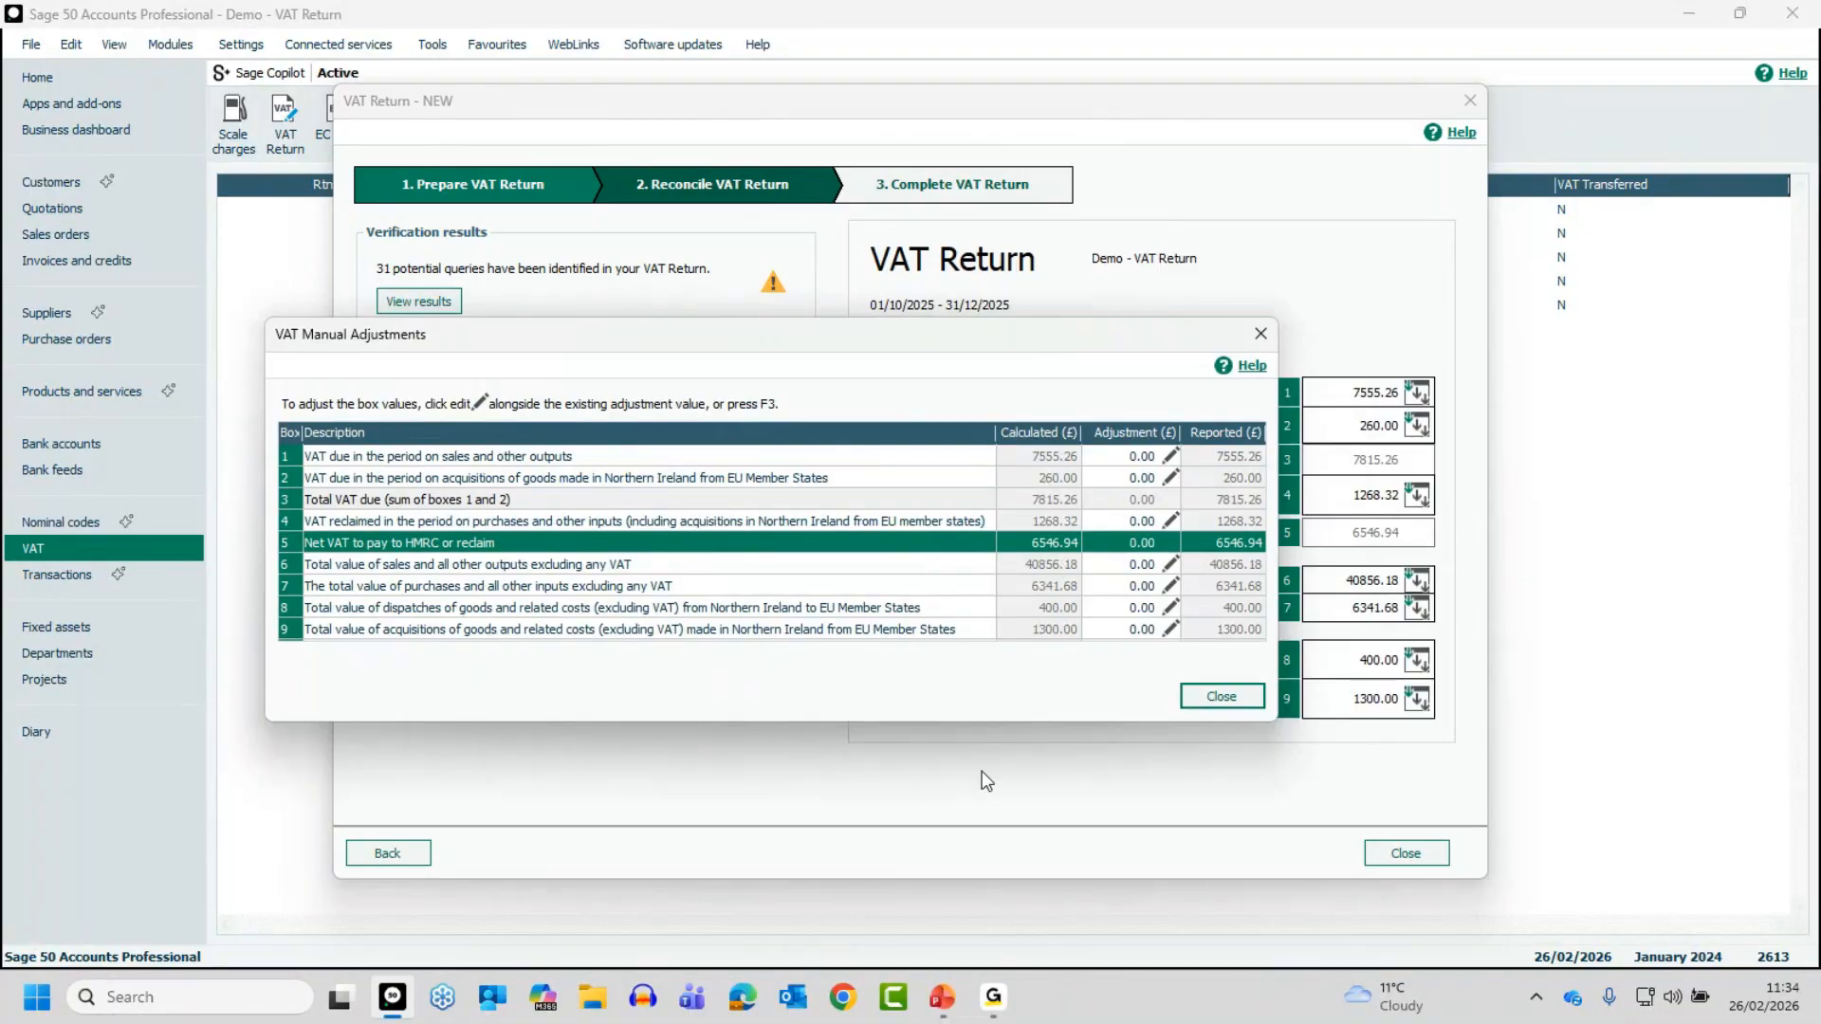
left_click(1171, 458)
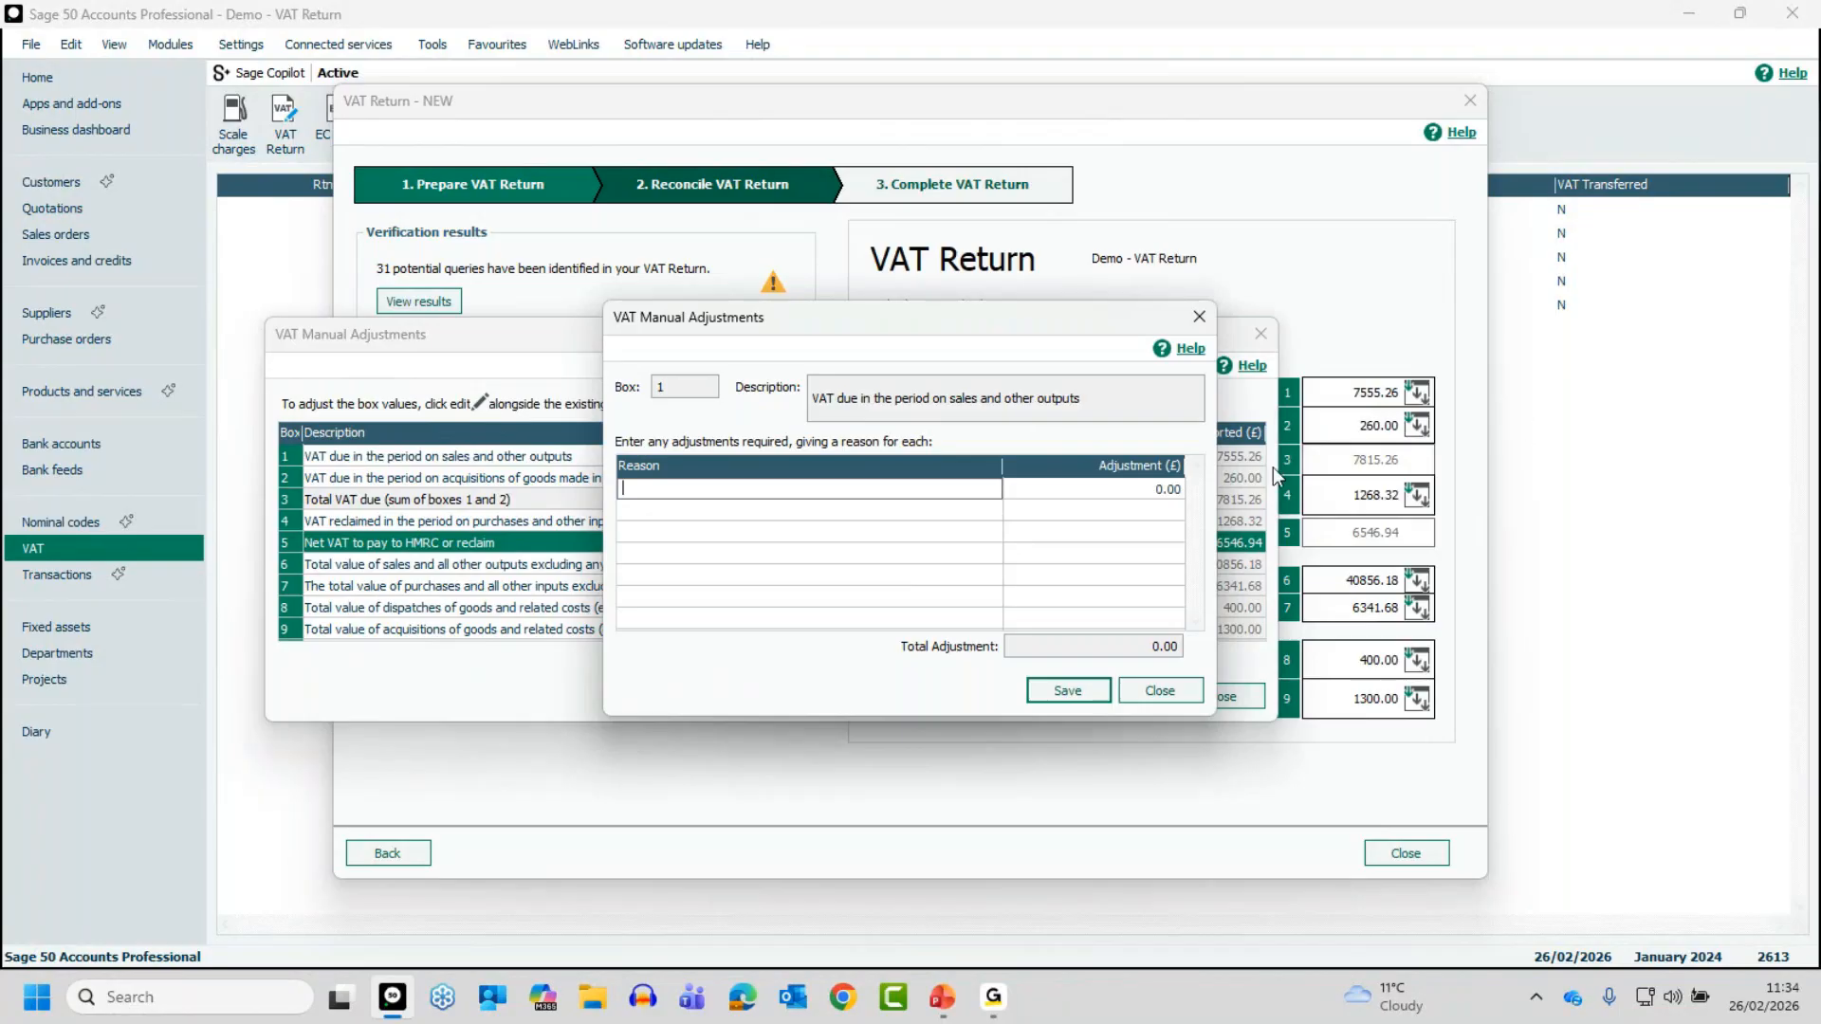
left_click(1159, 695)
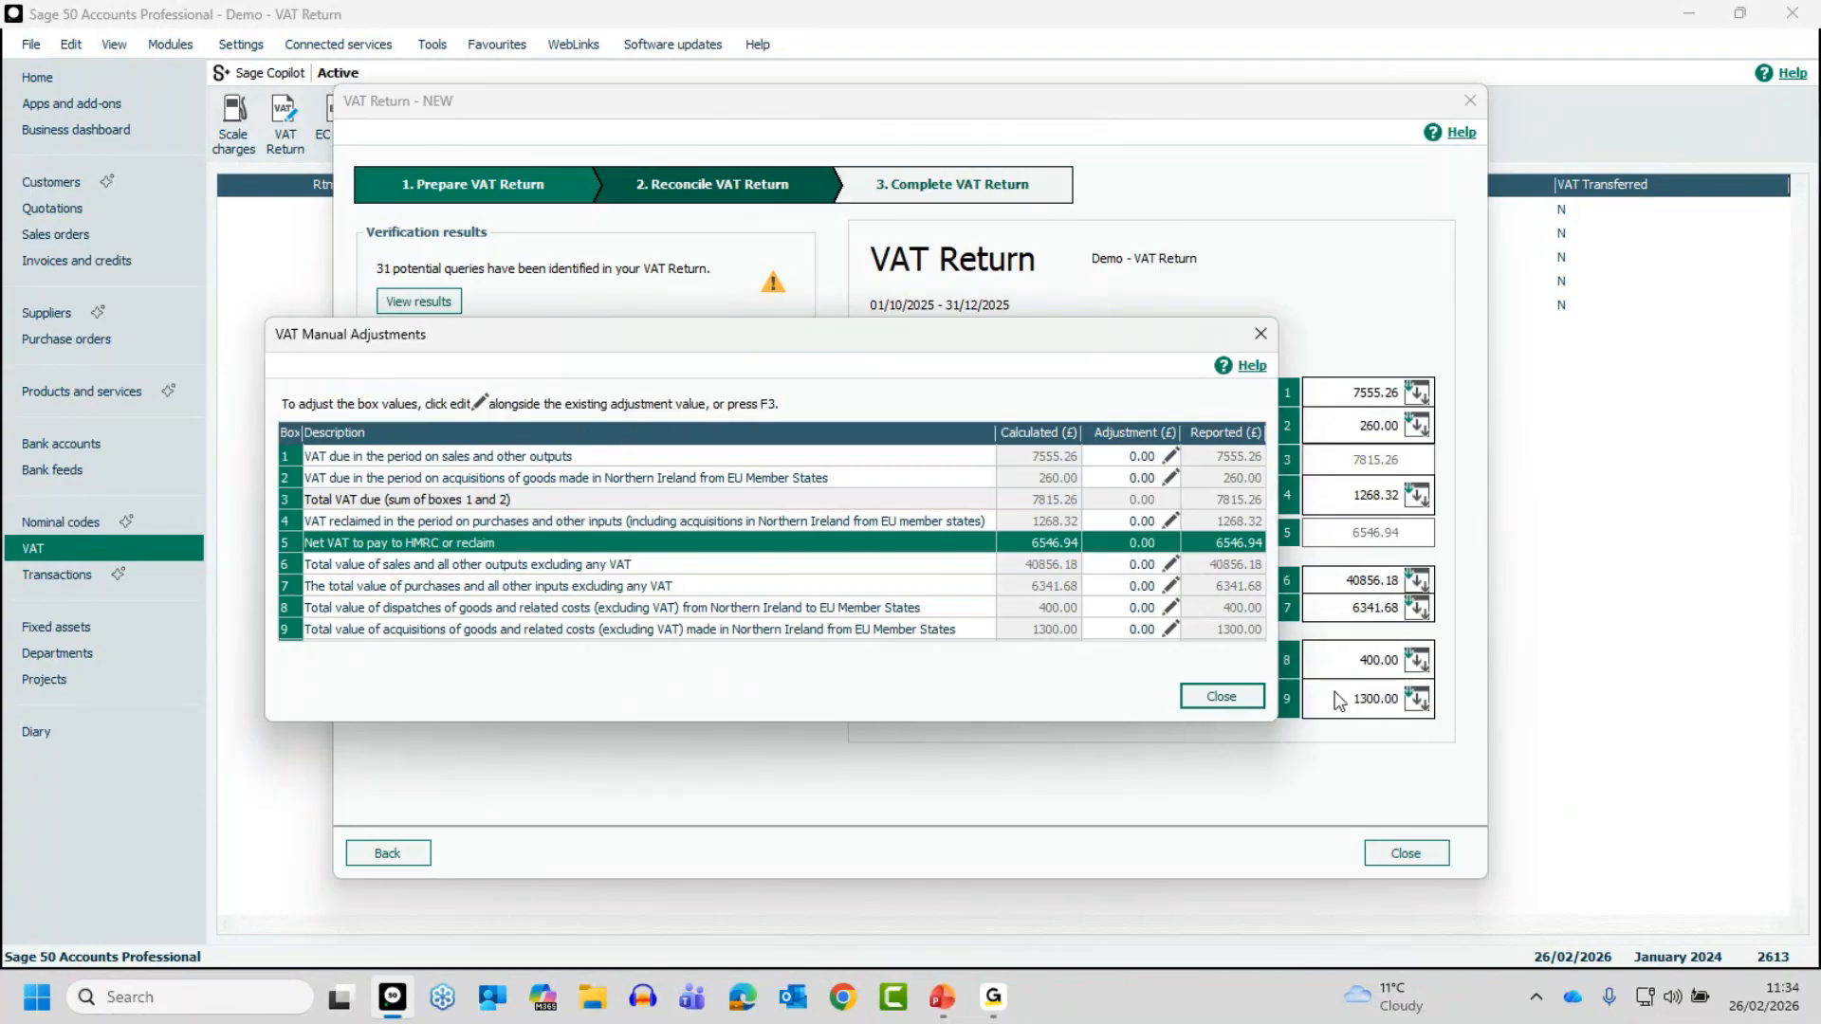
left_click(1226, 698)
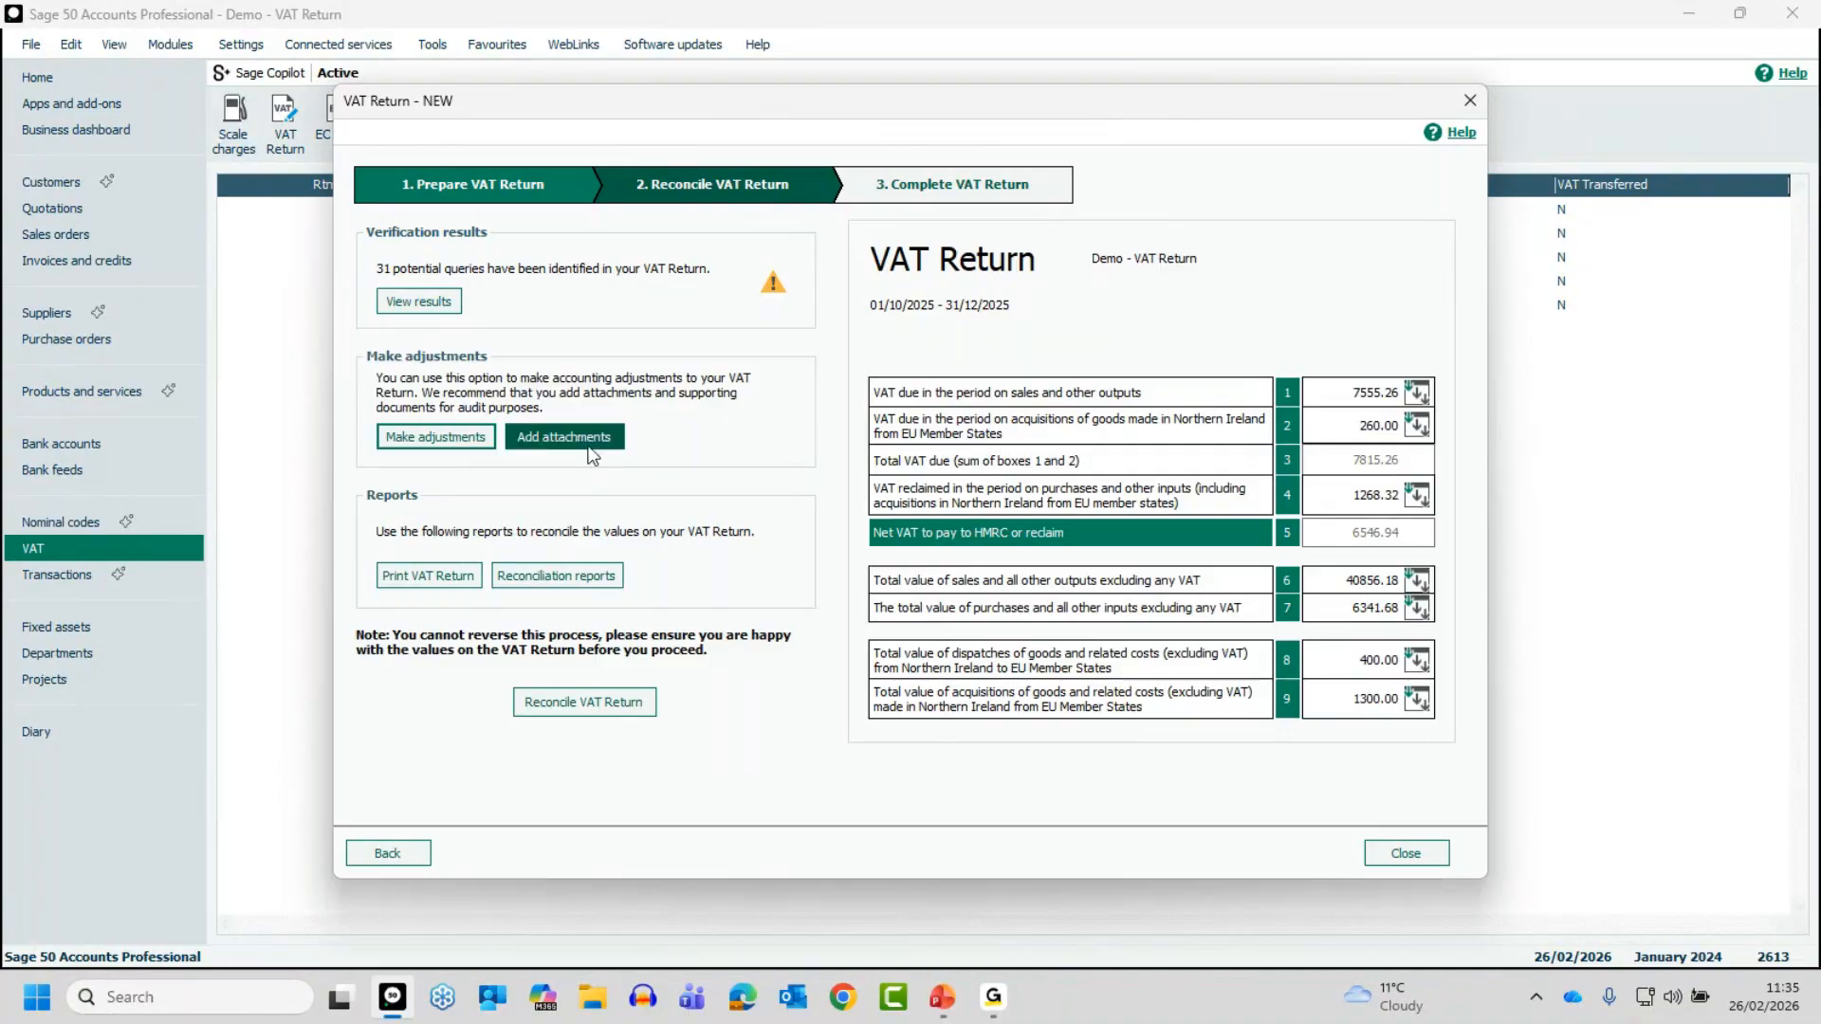
left_click(589, 441)
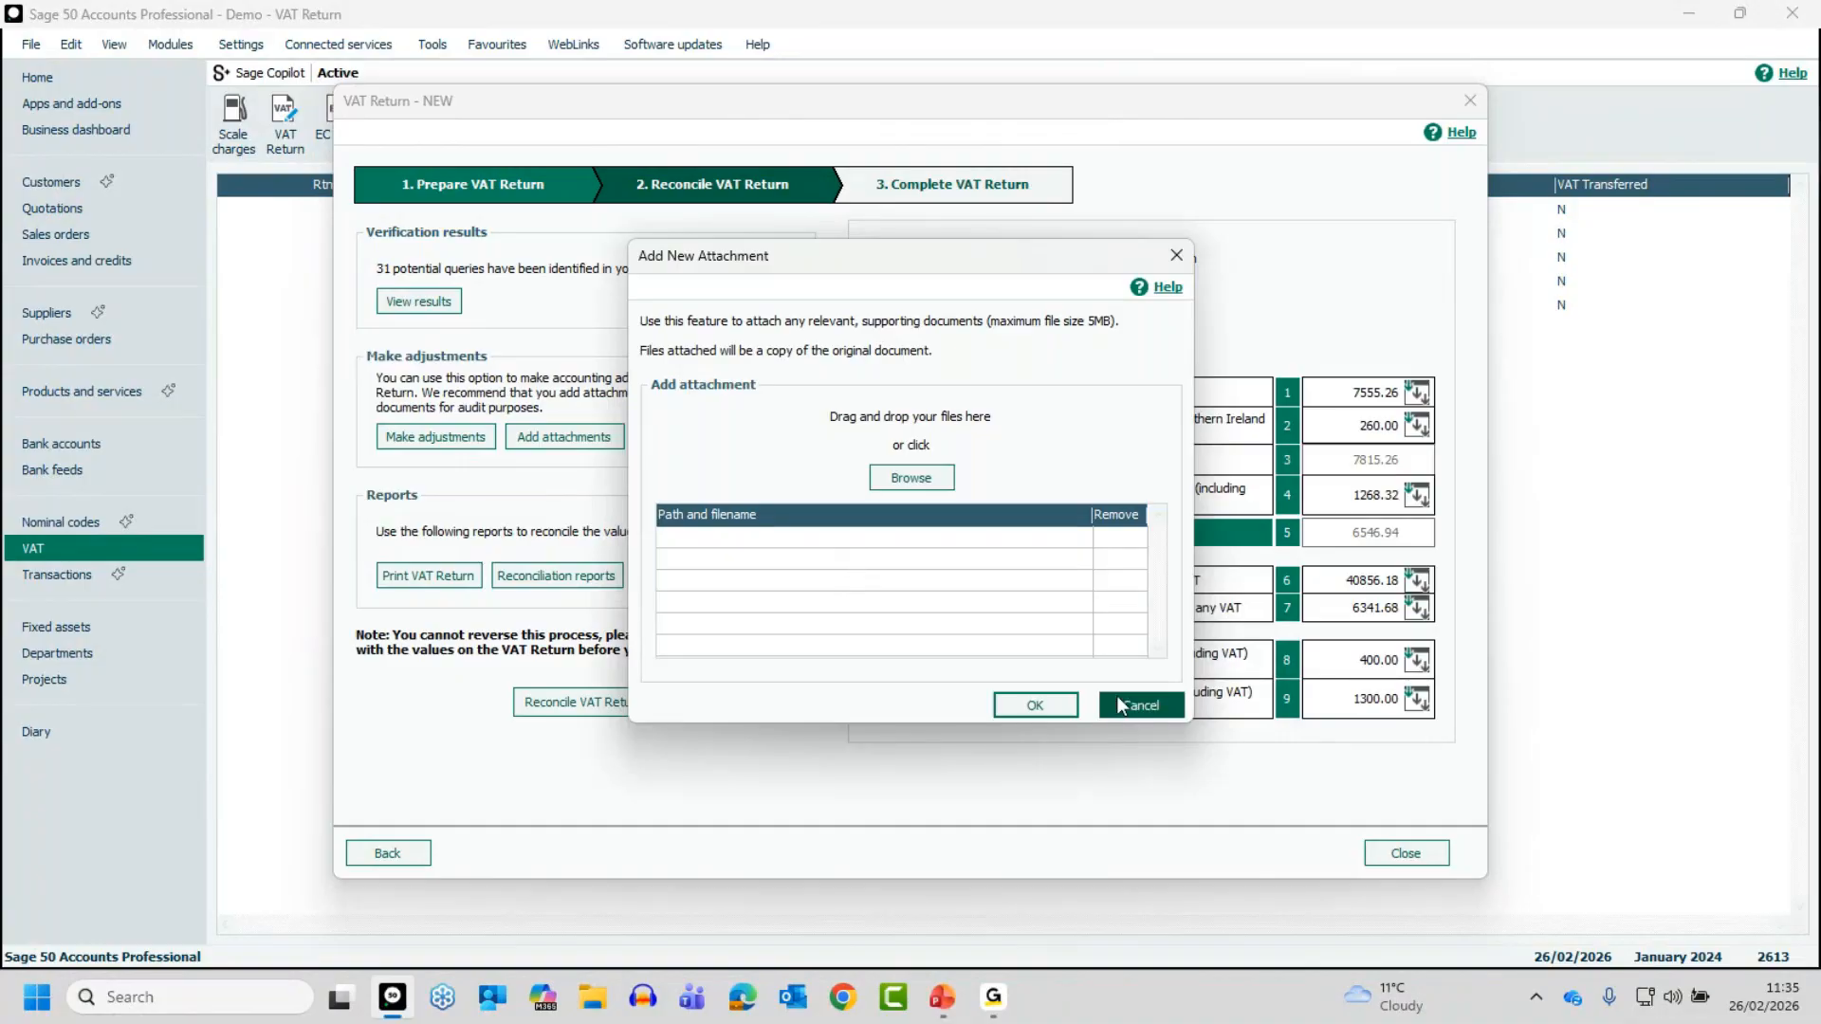
left_click(1140, 705)
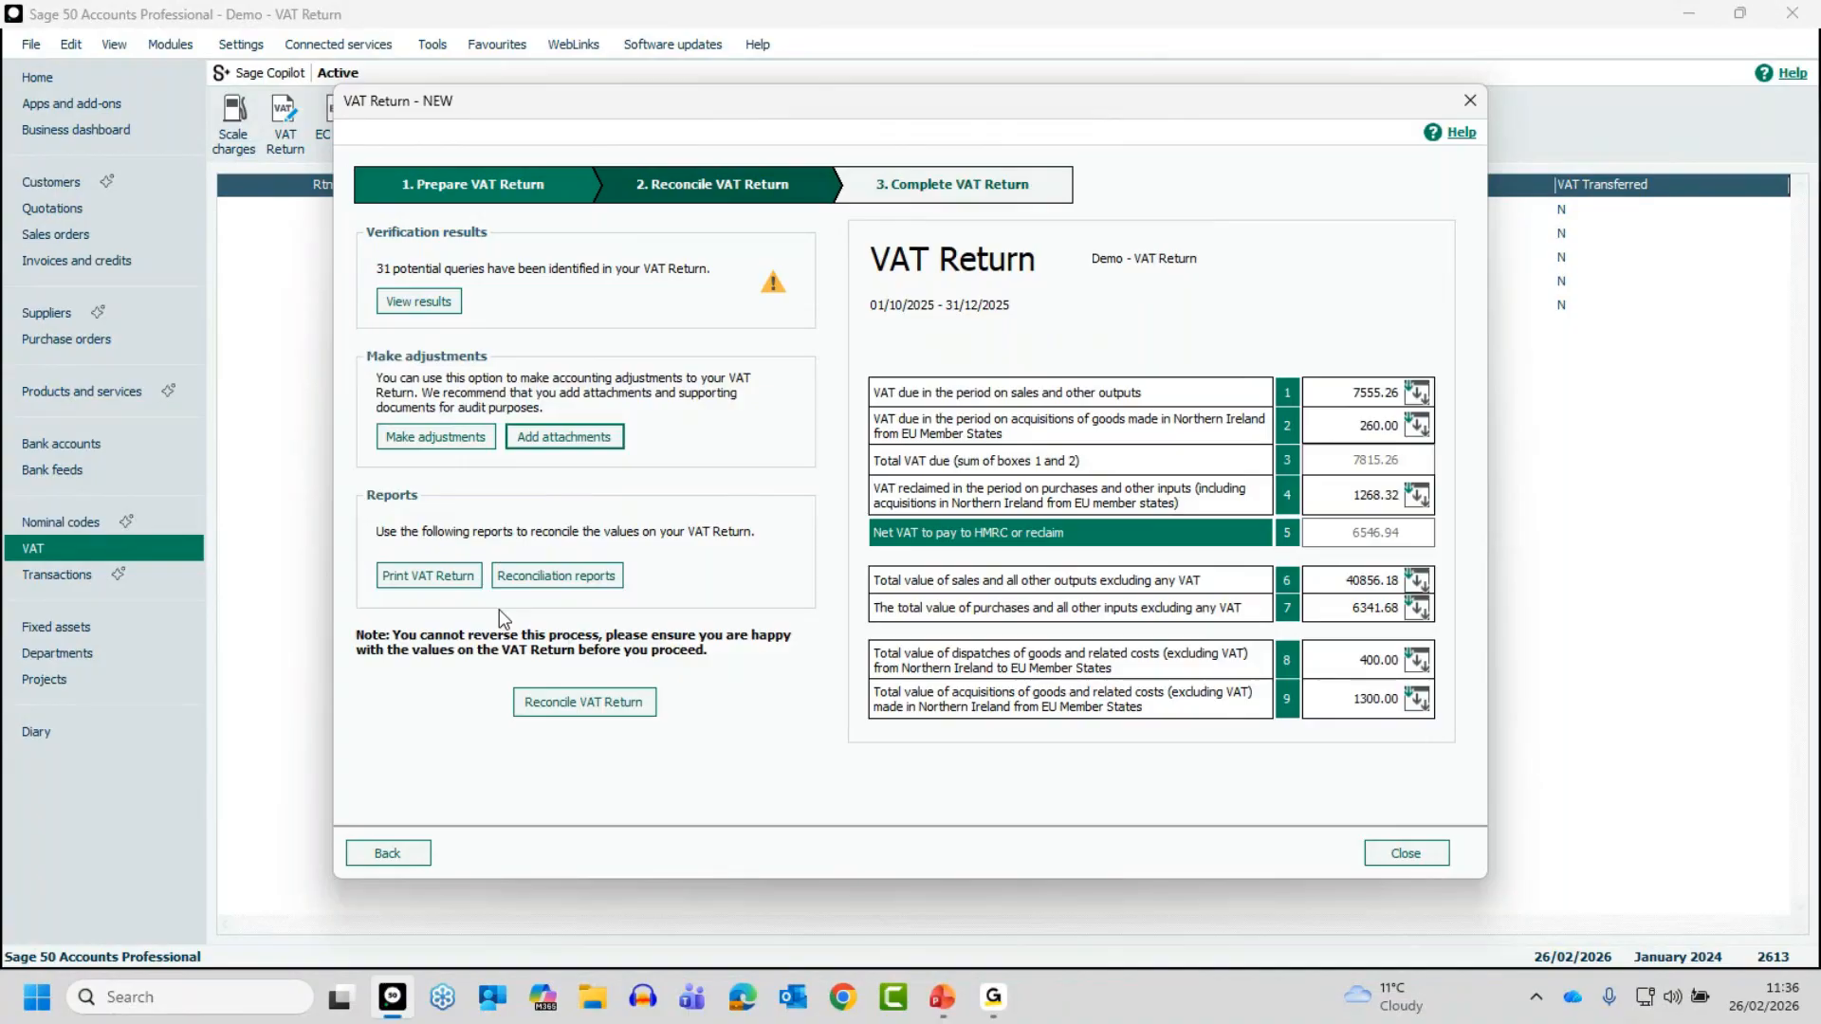
- Browse the Standard VAT reconciliation reports for bank, customers, nominals and suppliers, and return to the VAT return
left_click(566, 585)
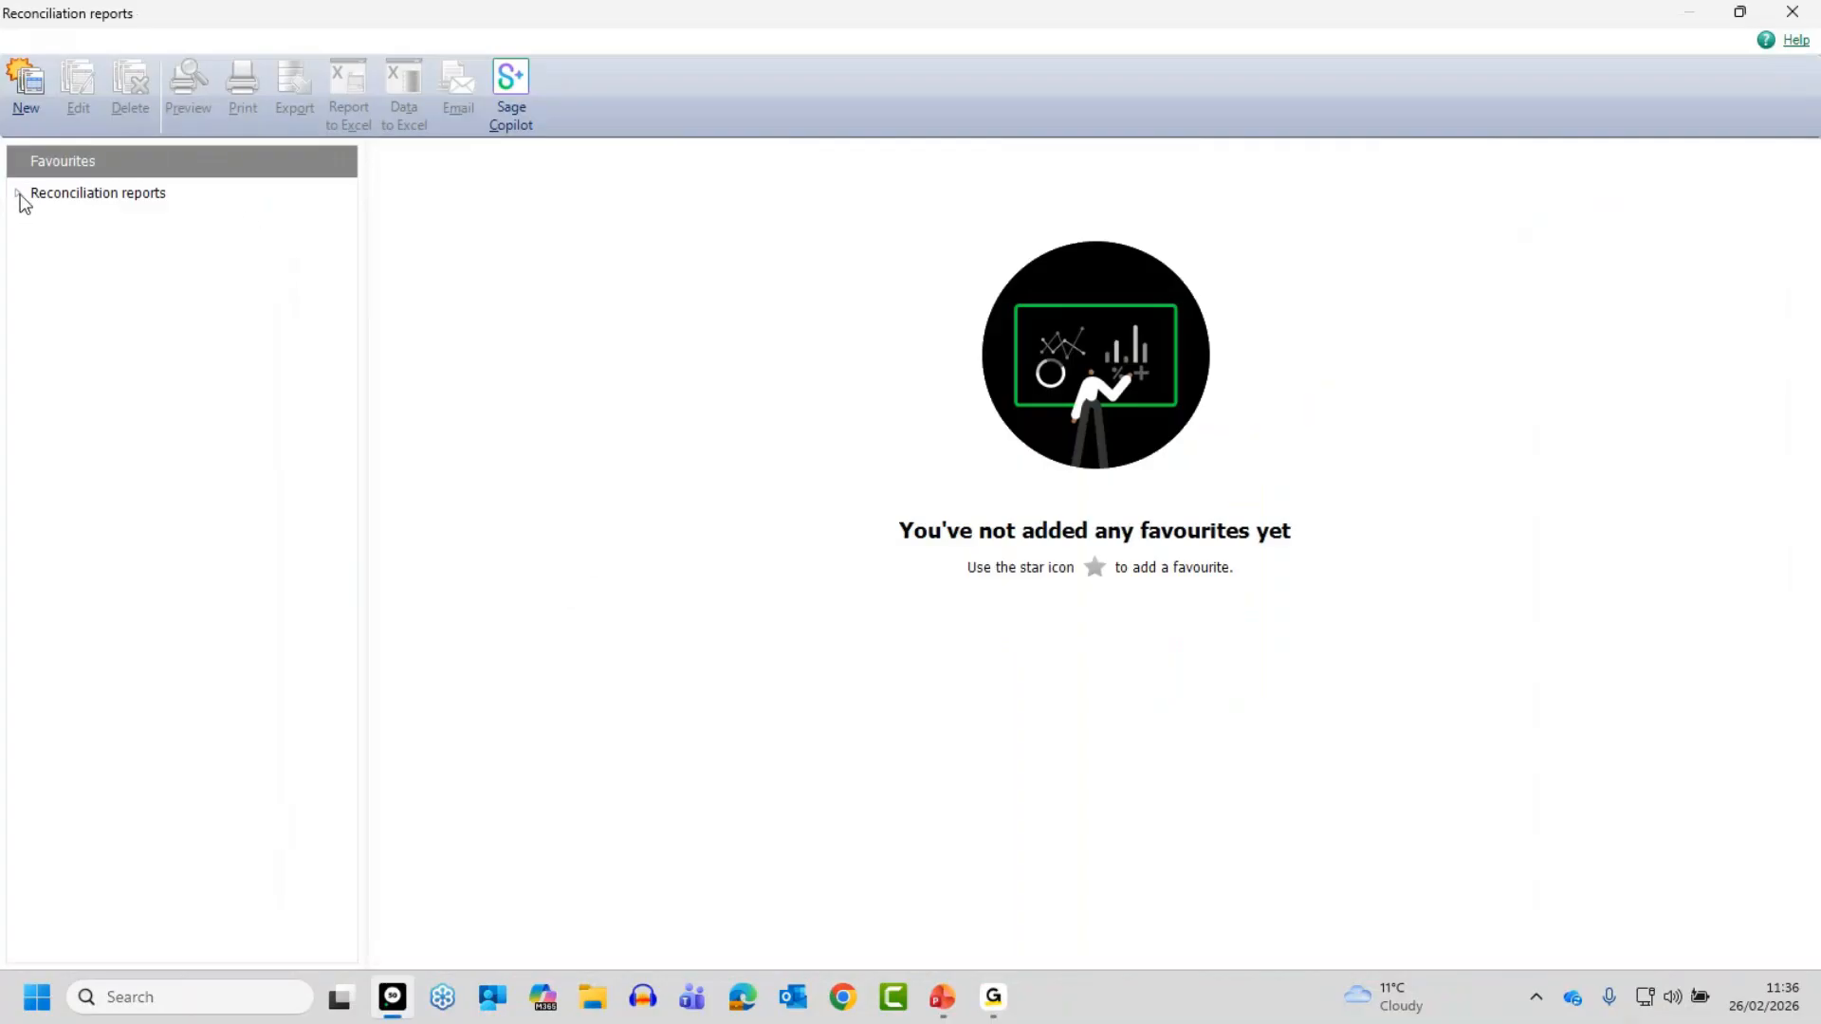
left_click(20, 195)
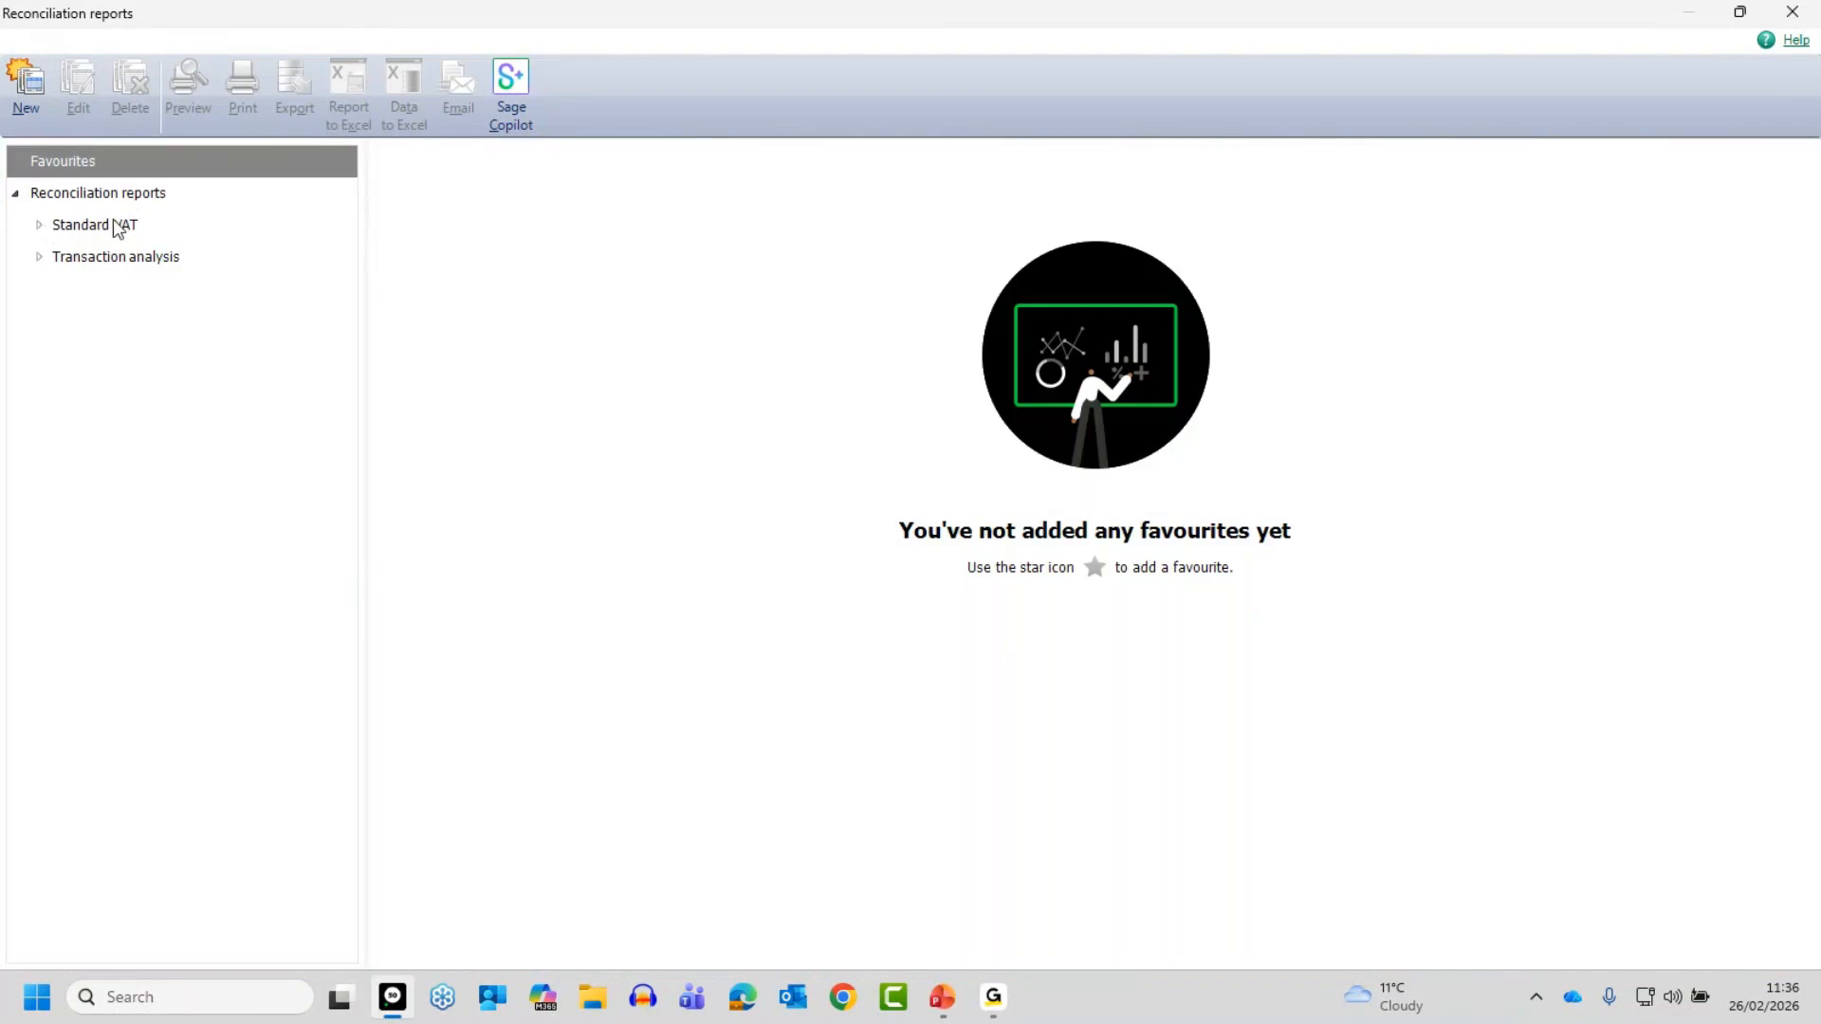
left_click(42, 225)
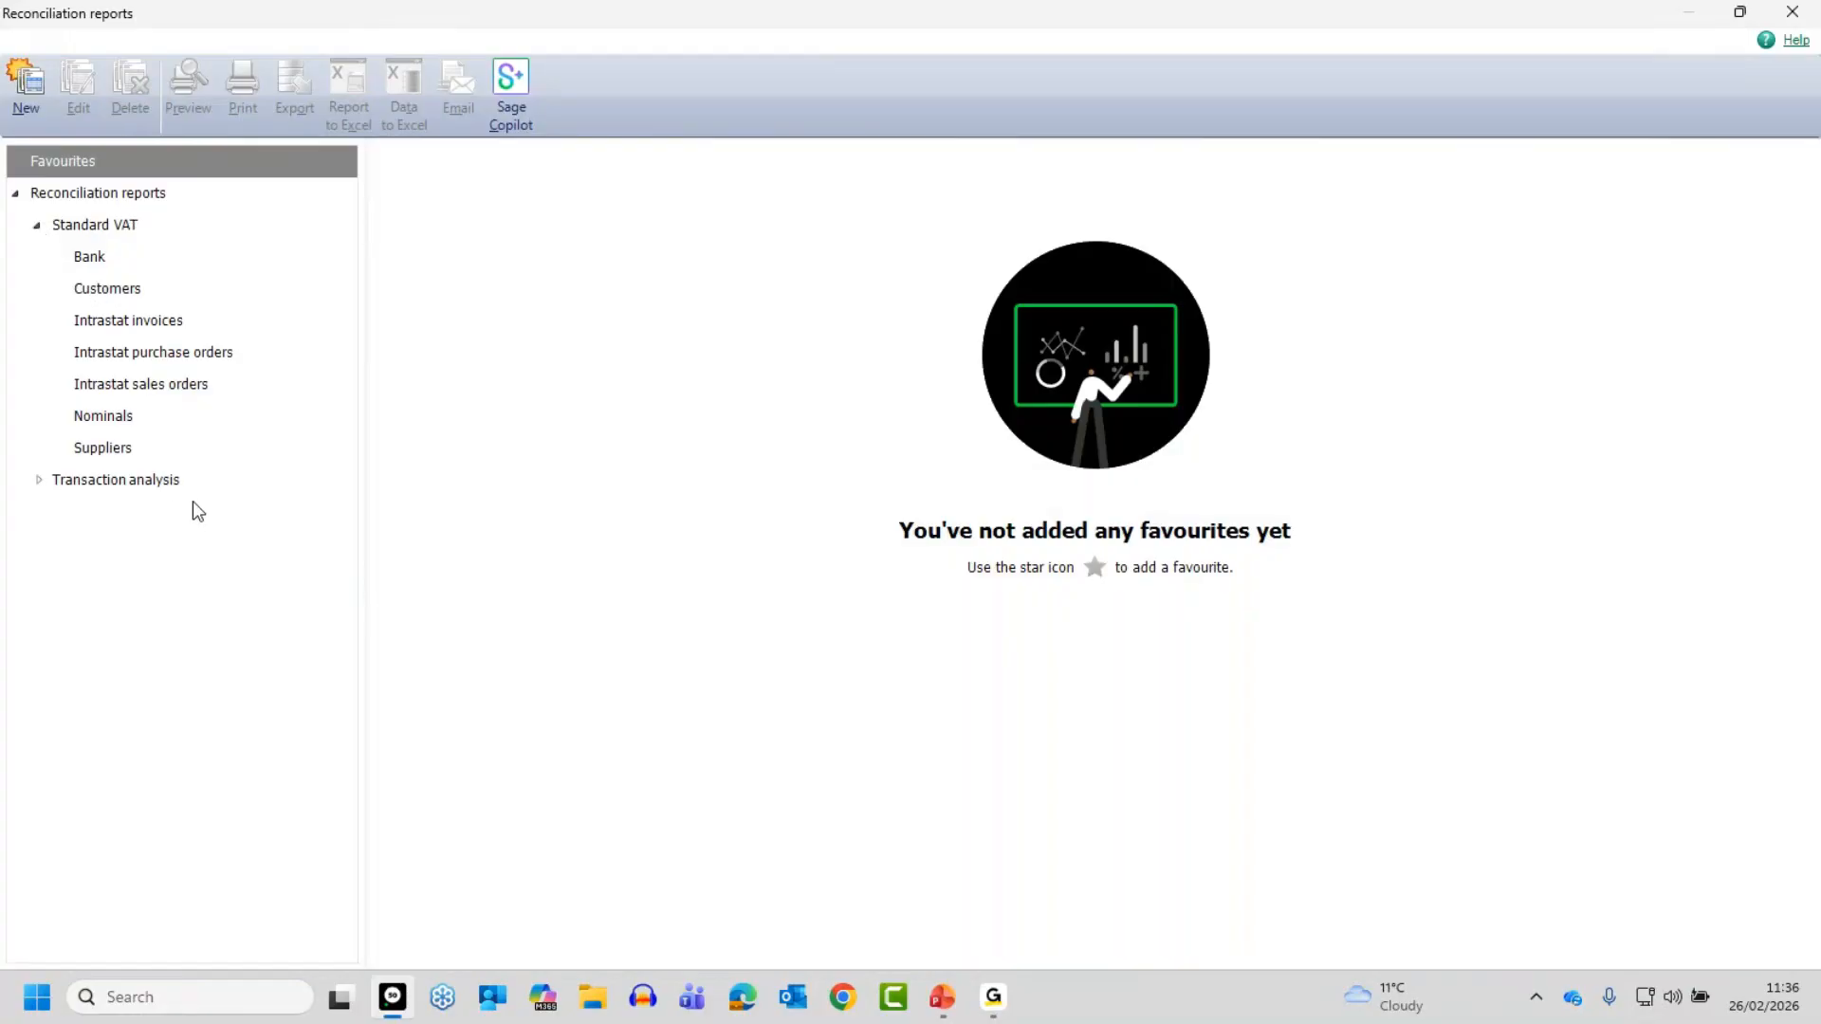
left_click(96, 263)
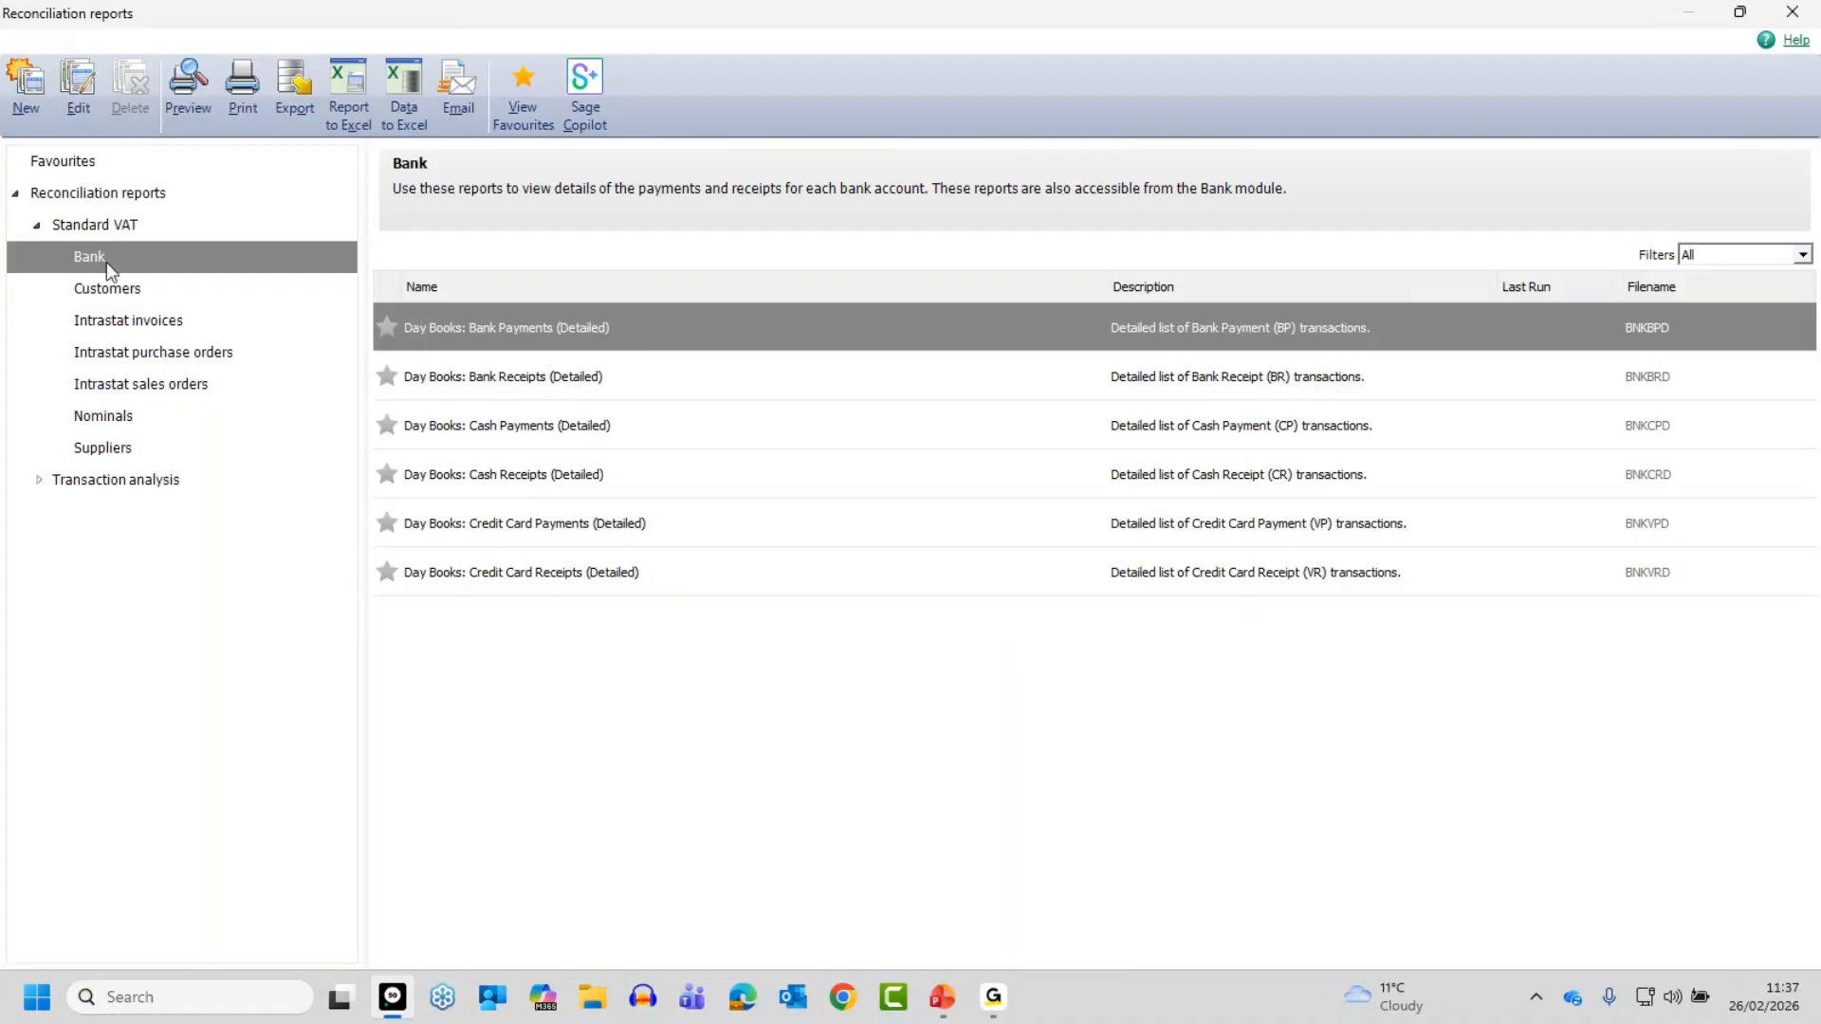
left_click(109, 290)
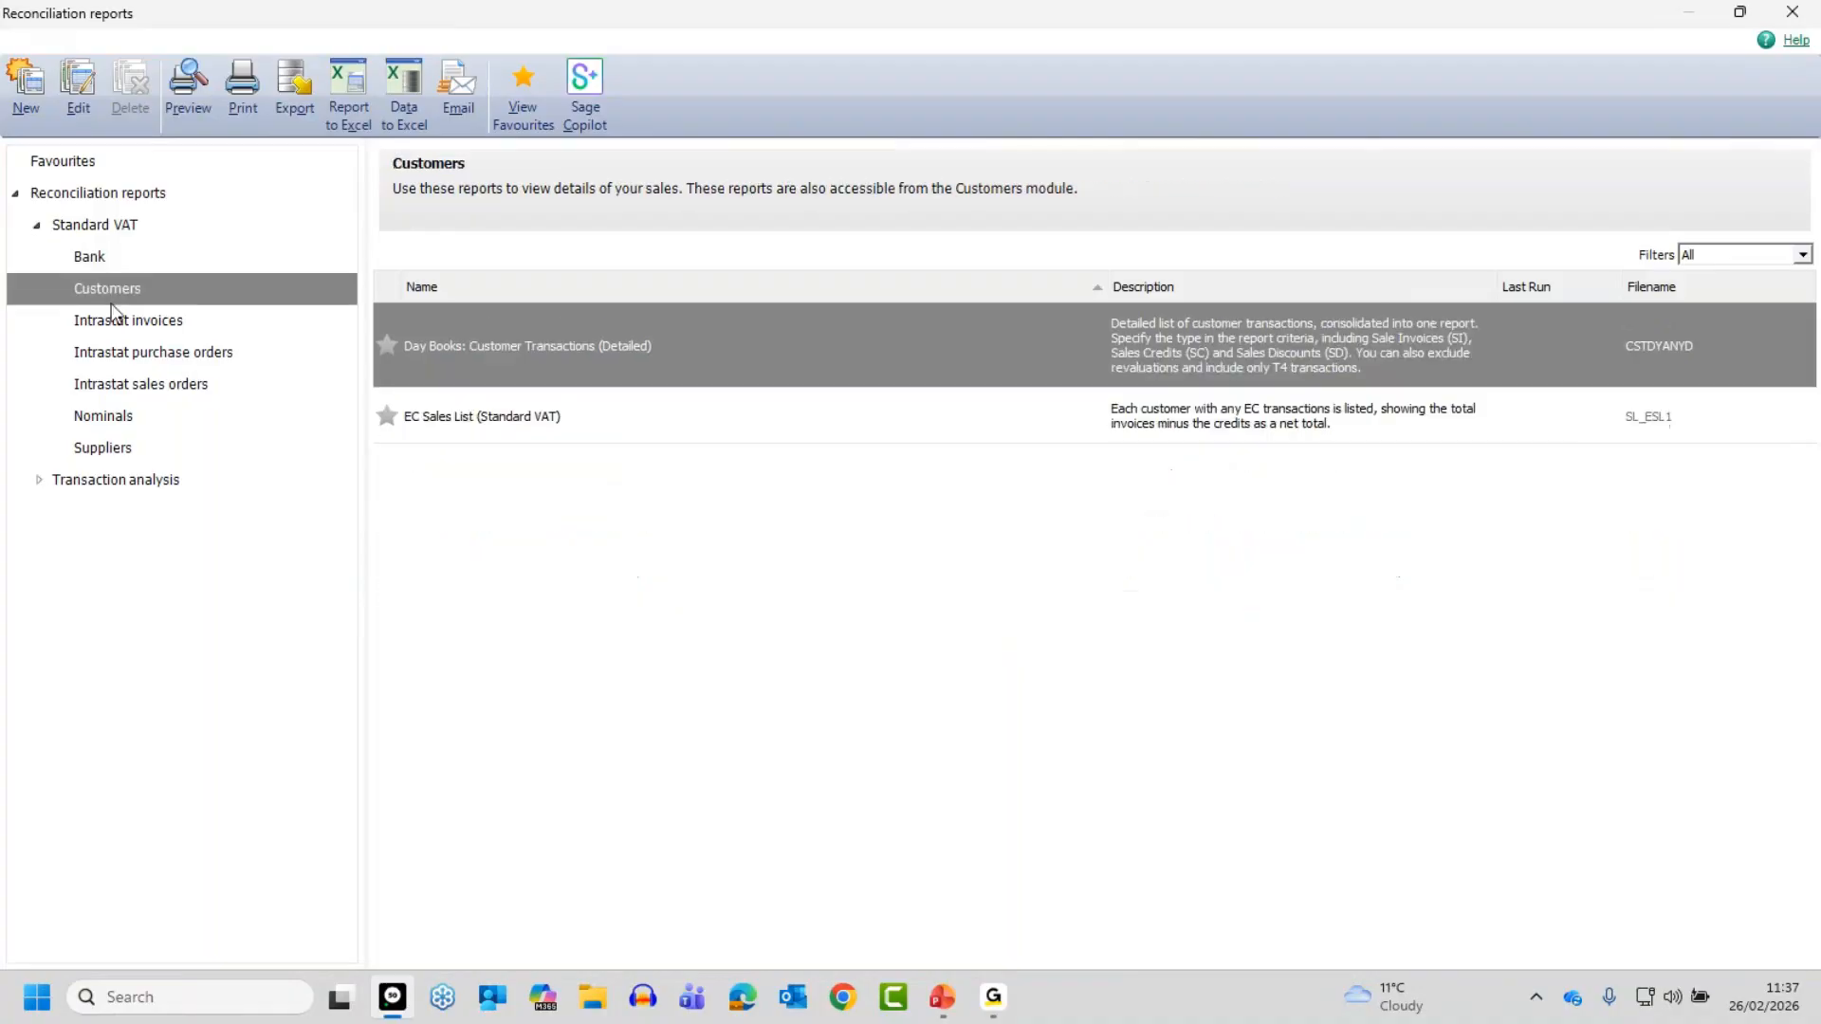
left_click(112, 419)
left_click(112, 452)
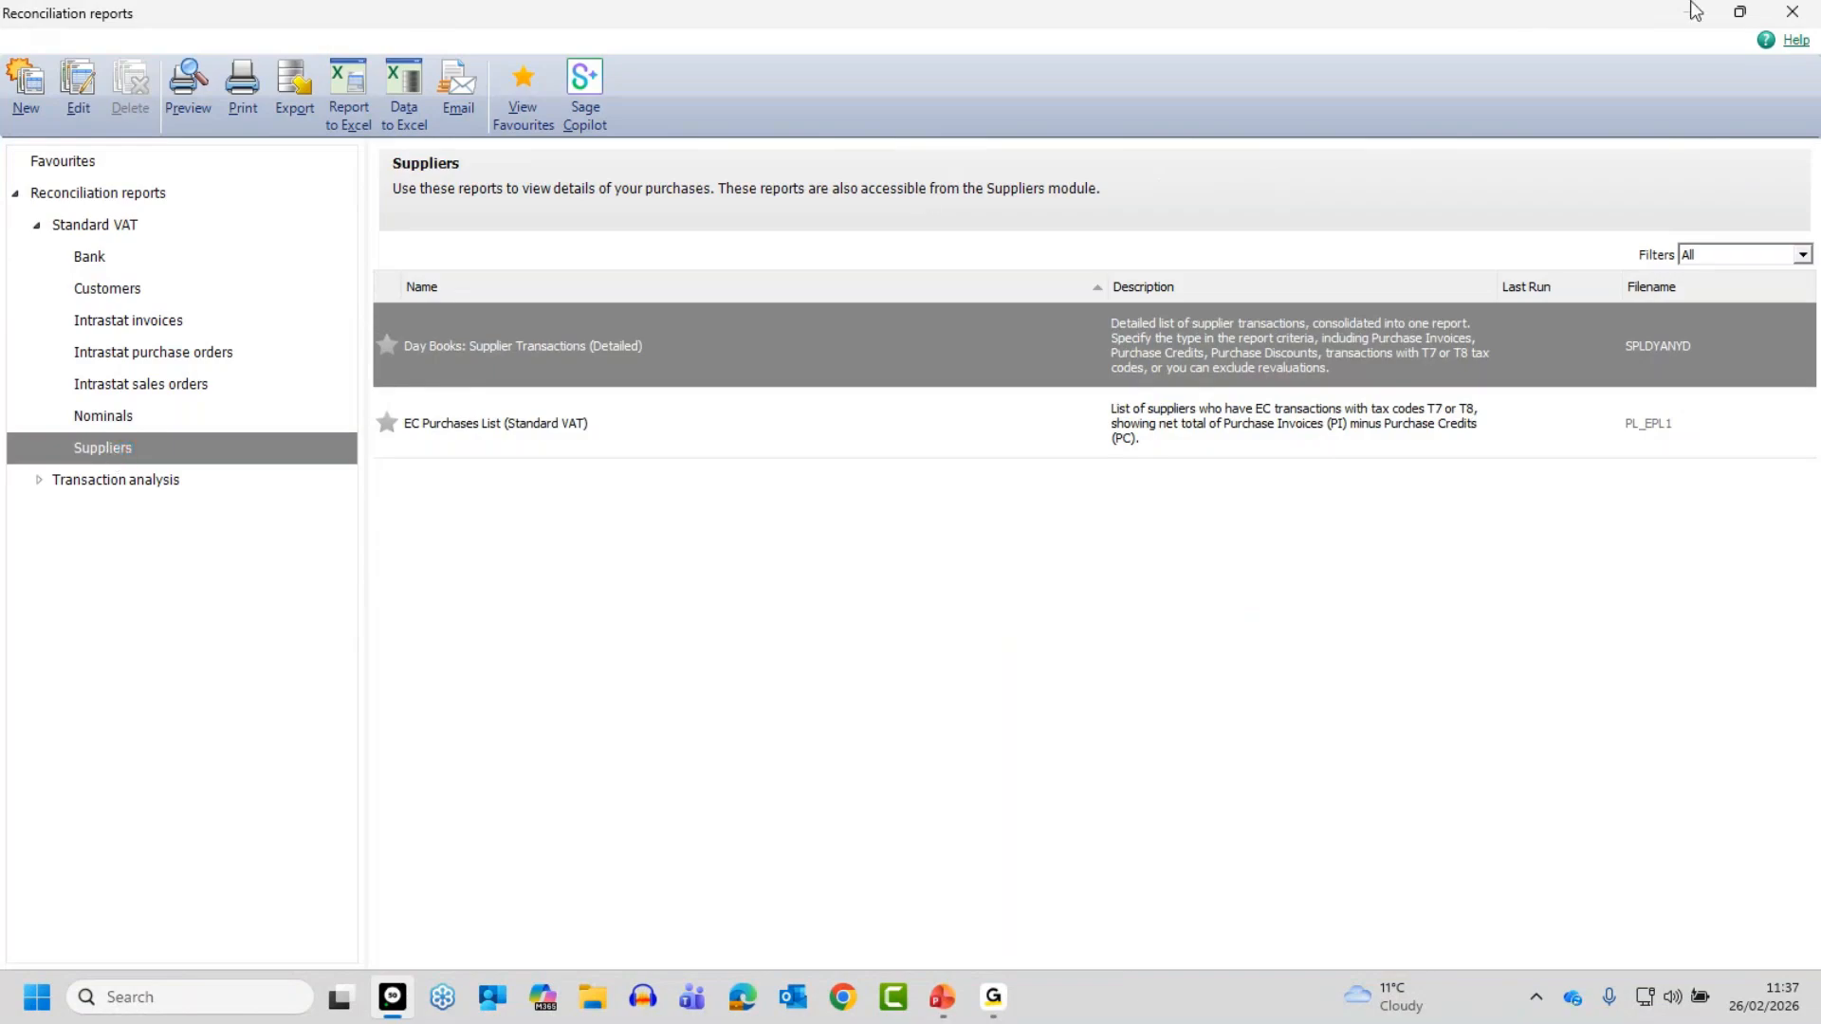
left_click(1792, 13)
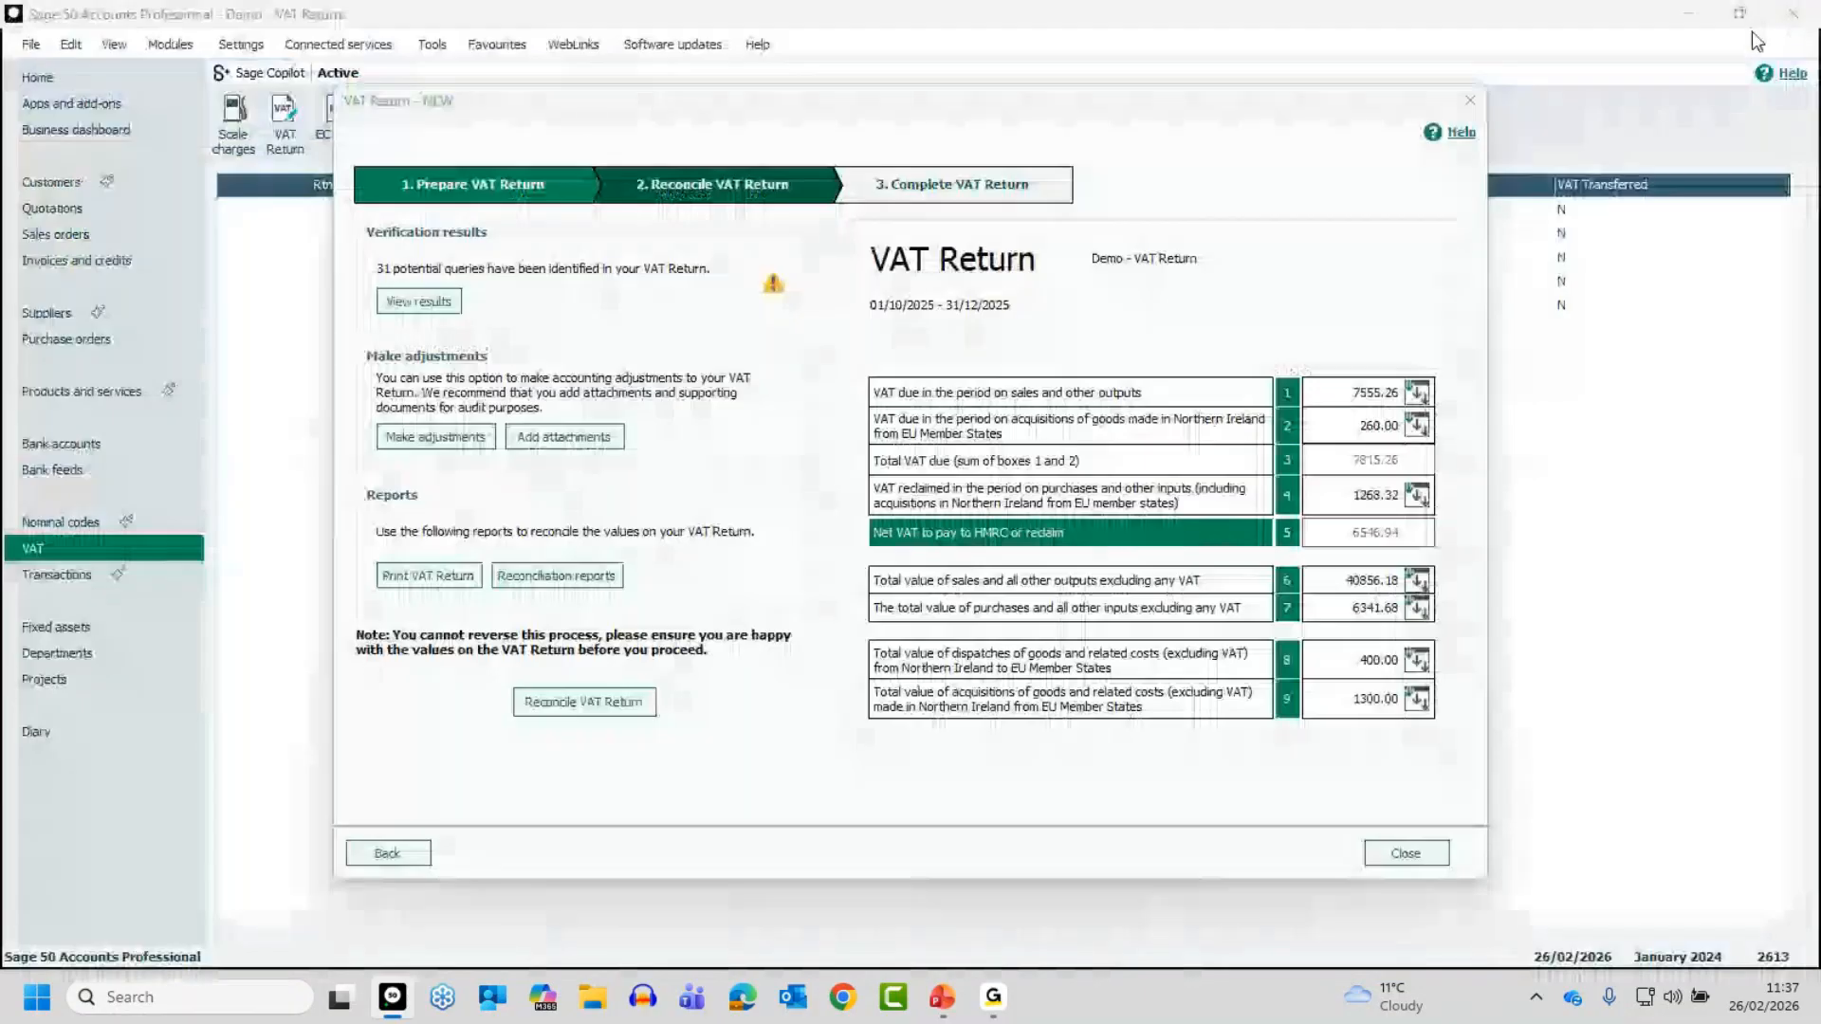
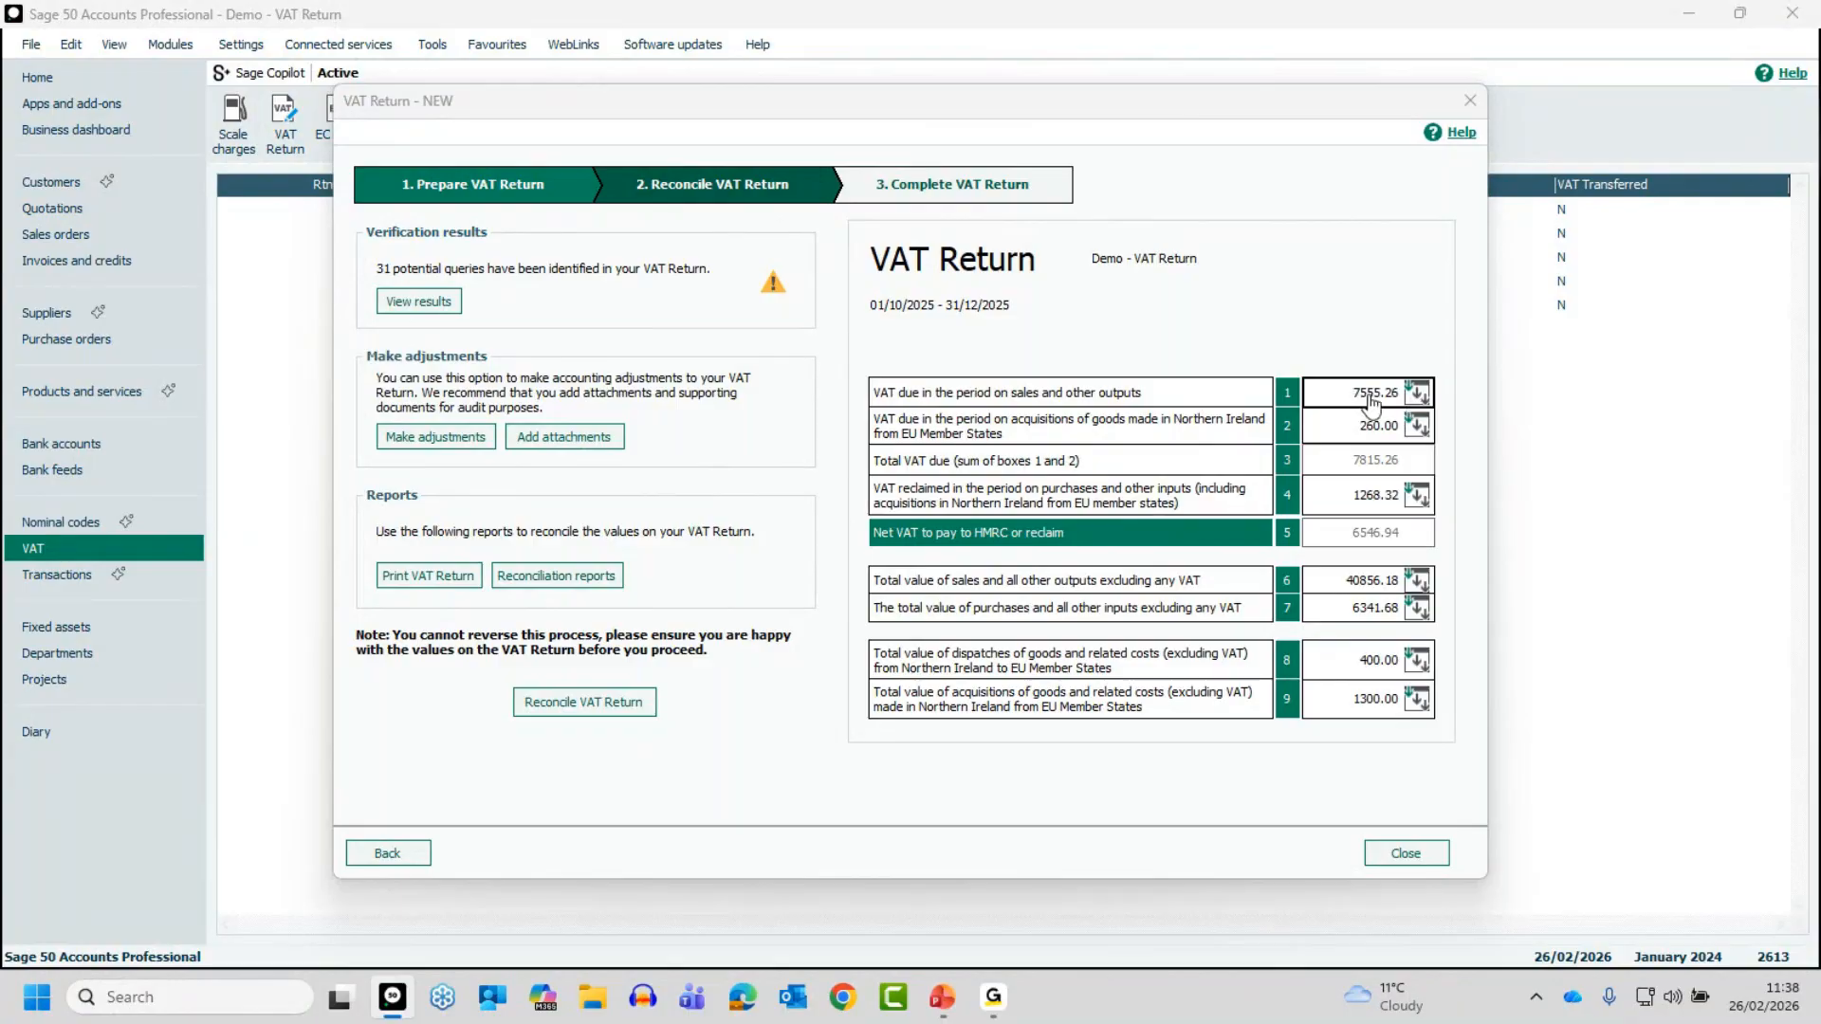
- Examine the box 1 VAT breakdown, including the transactions behind the T1 receipts and T1 sales credits, and return to the VAT return
left_click(1410, 394)
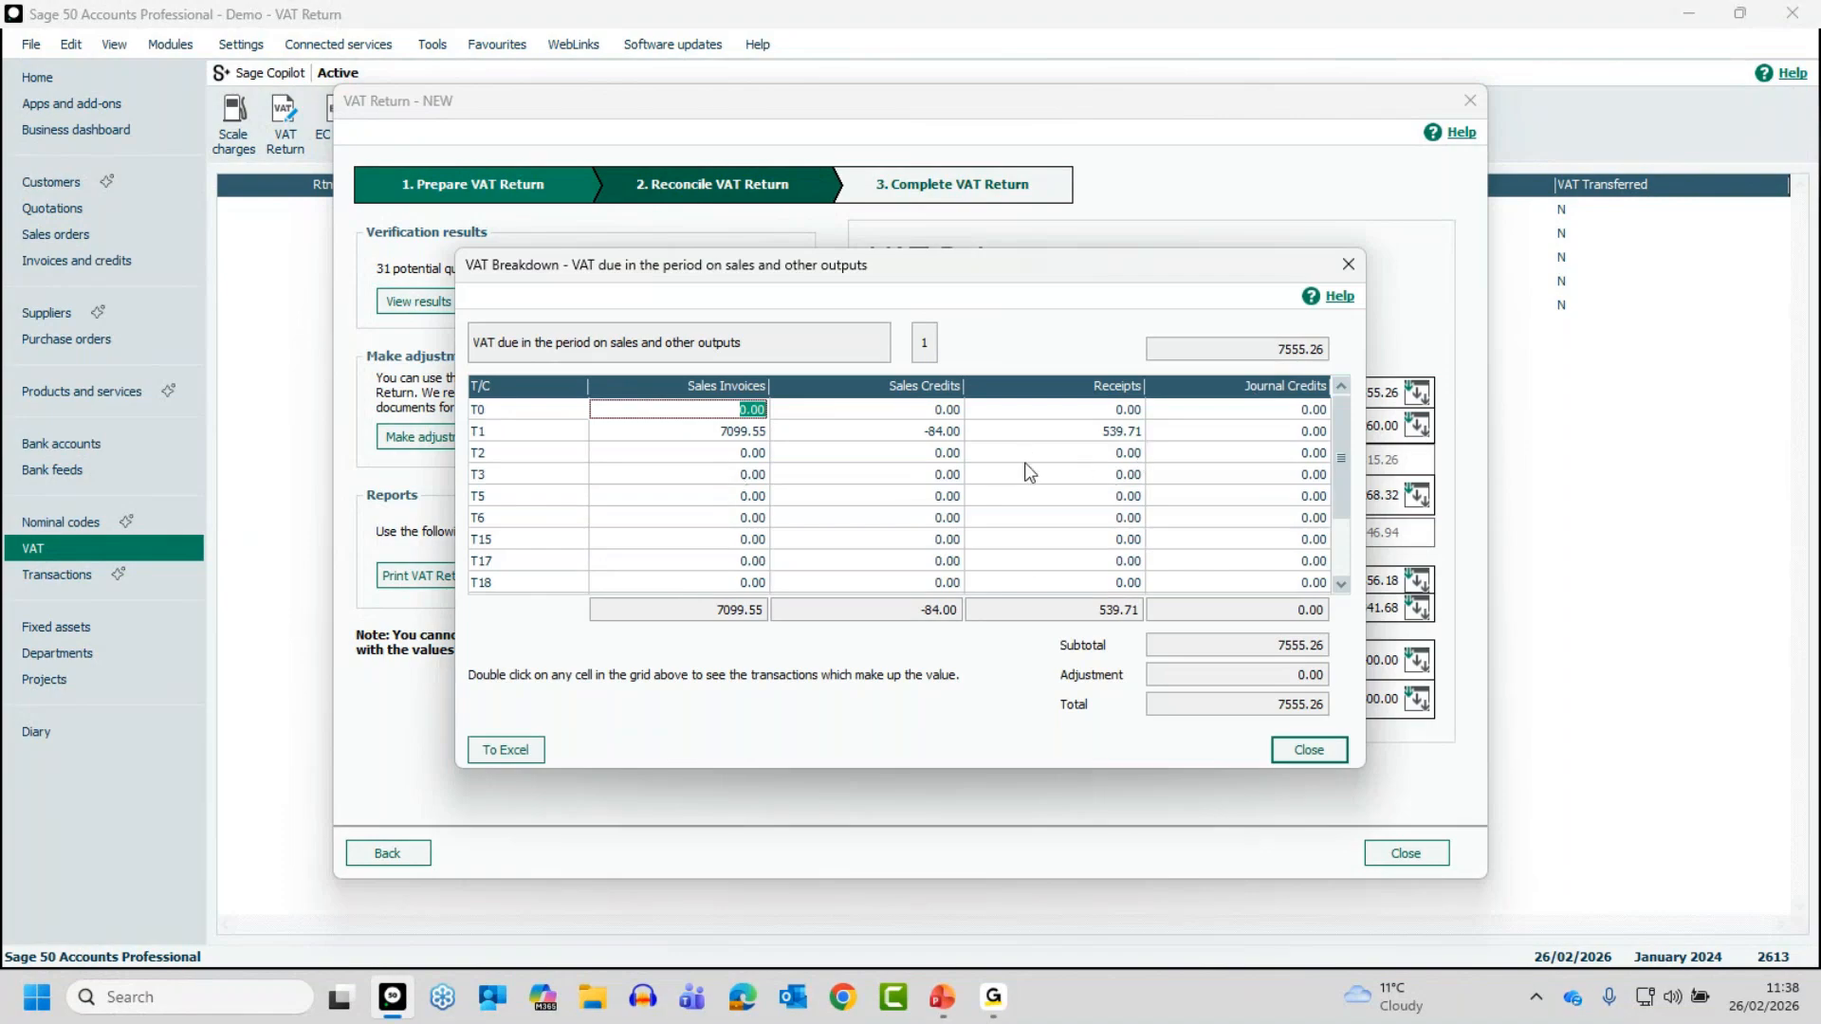
left_click(1113, 440)
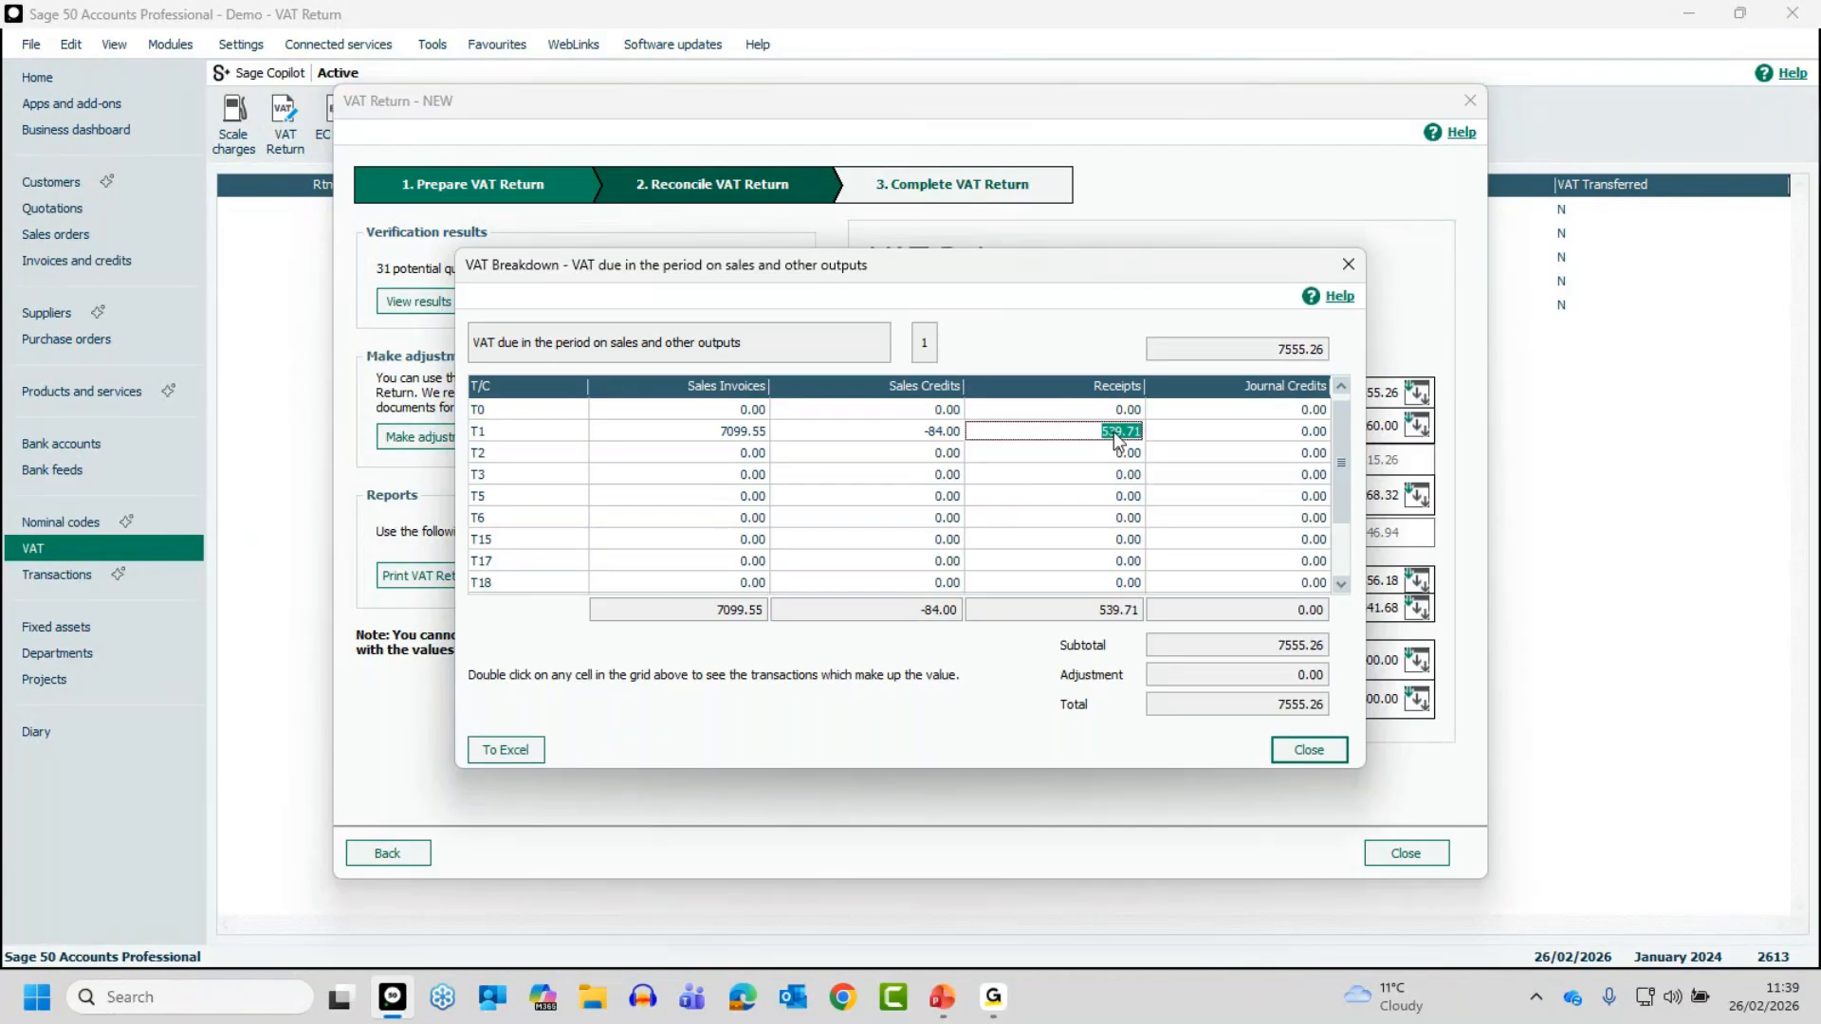
double_click(1116, 432)
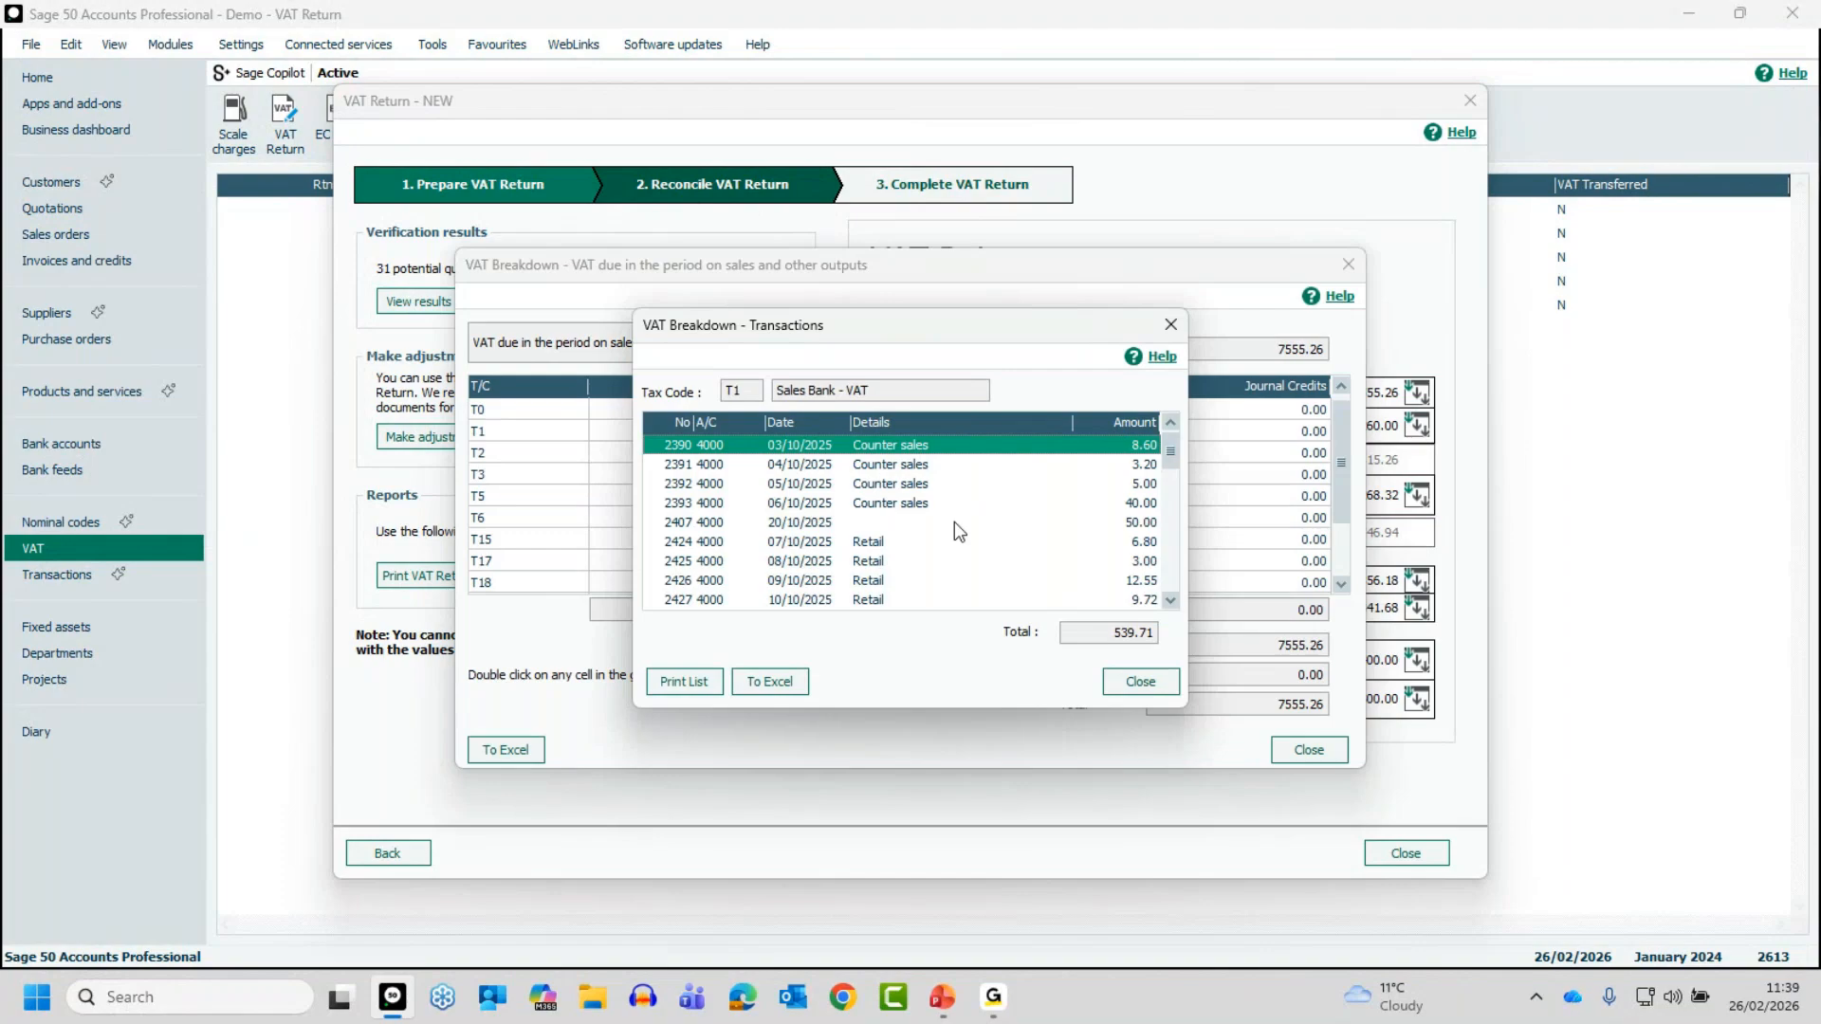
left_click(1142, 687)
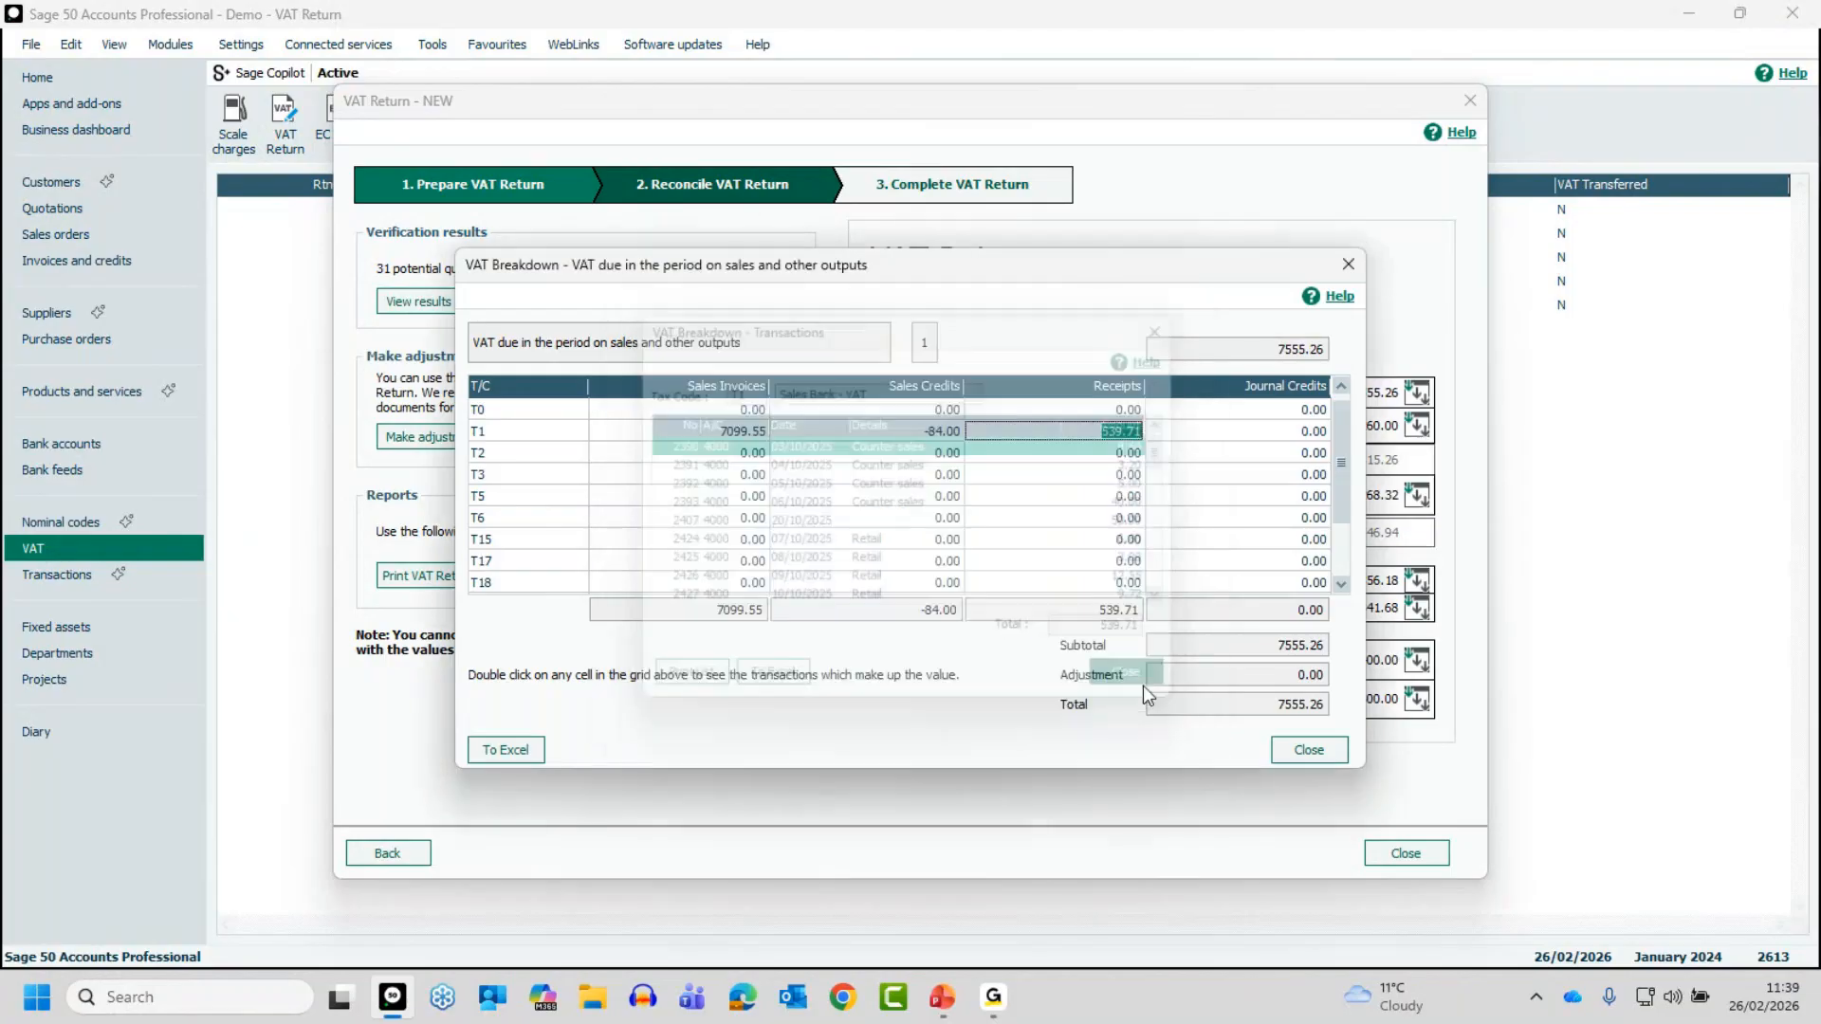
left_click(926, 436)
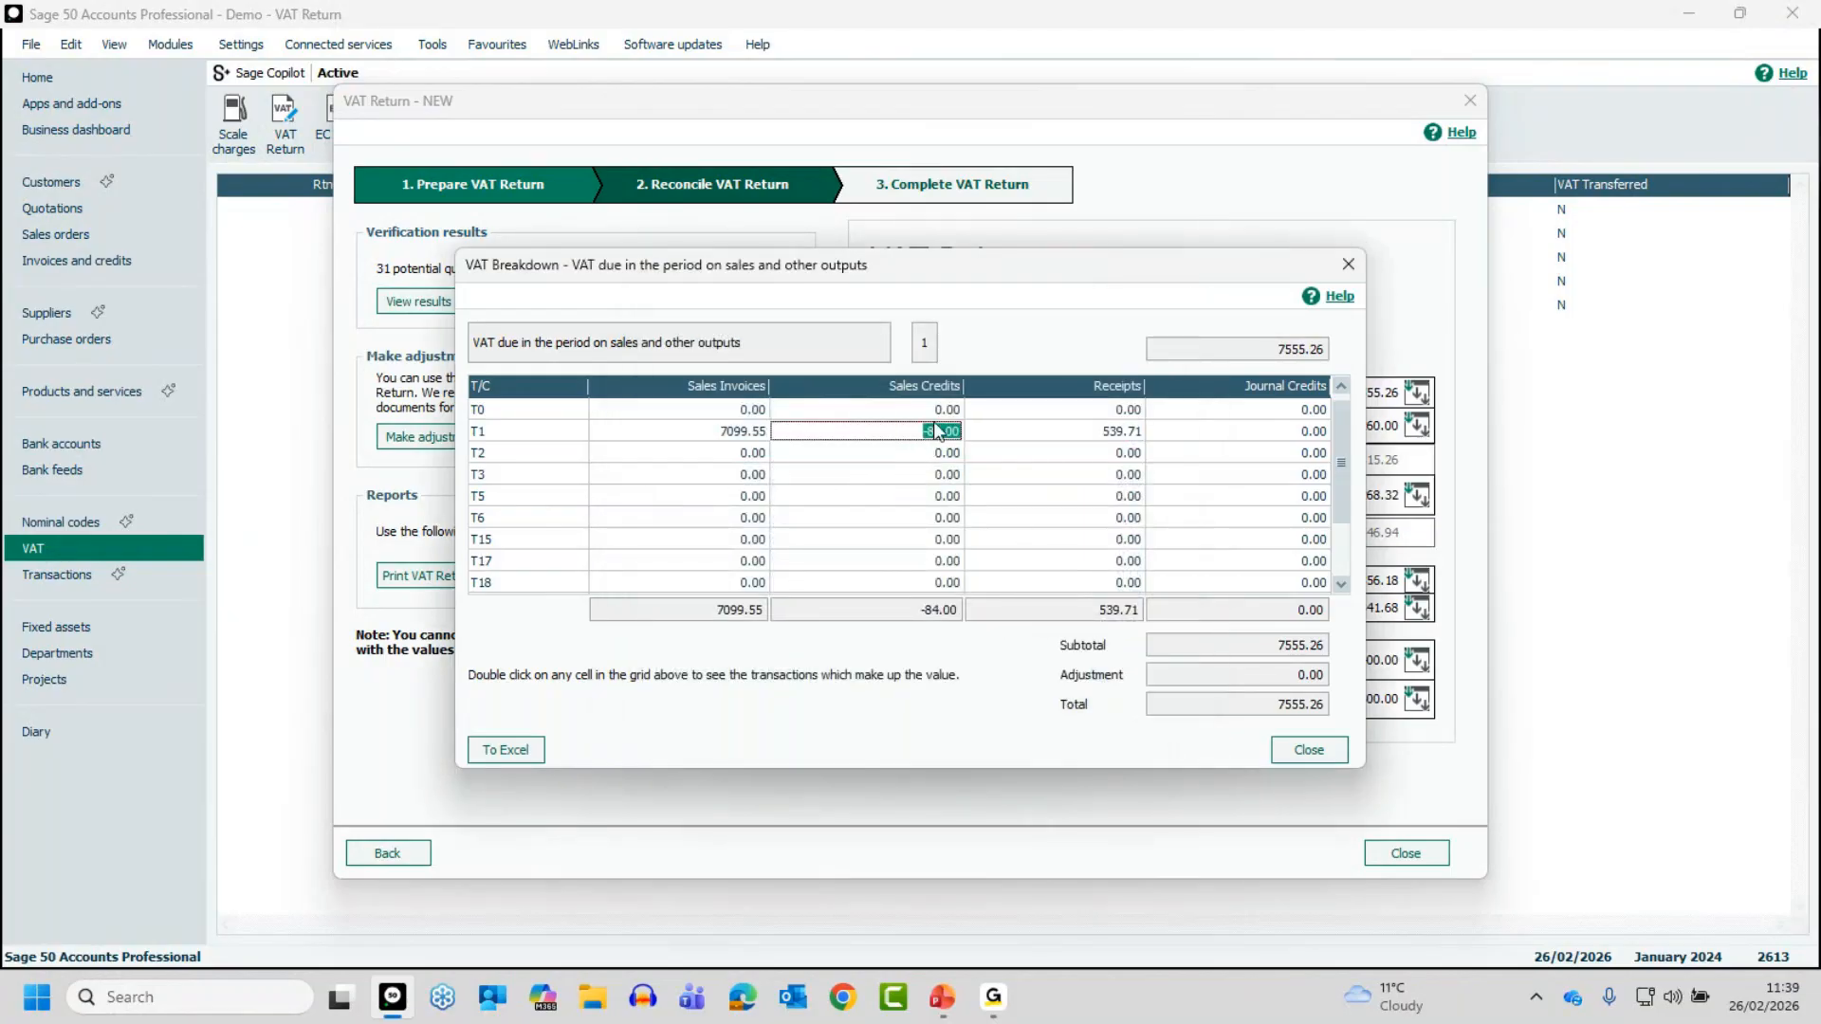
double_click(935, 431)
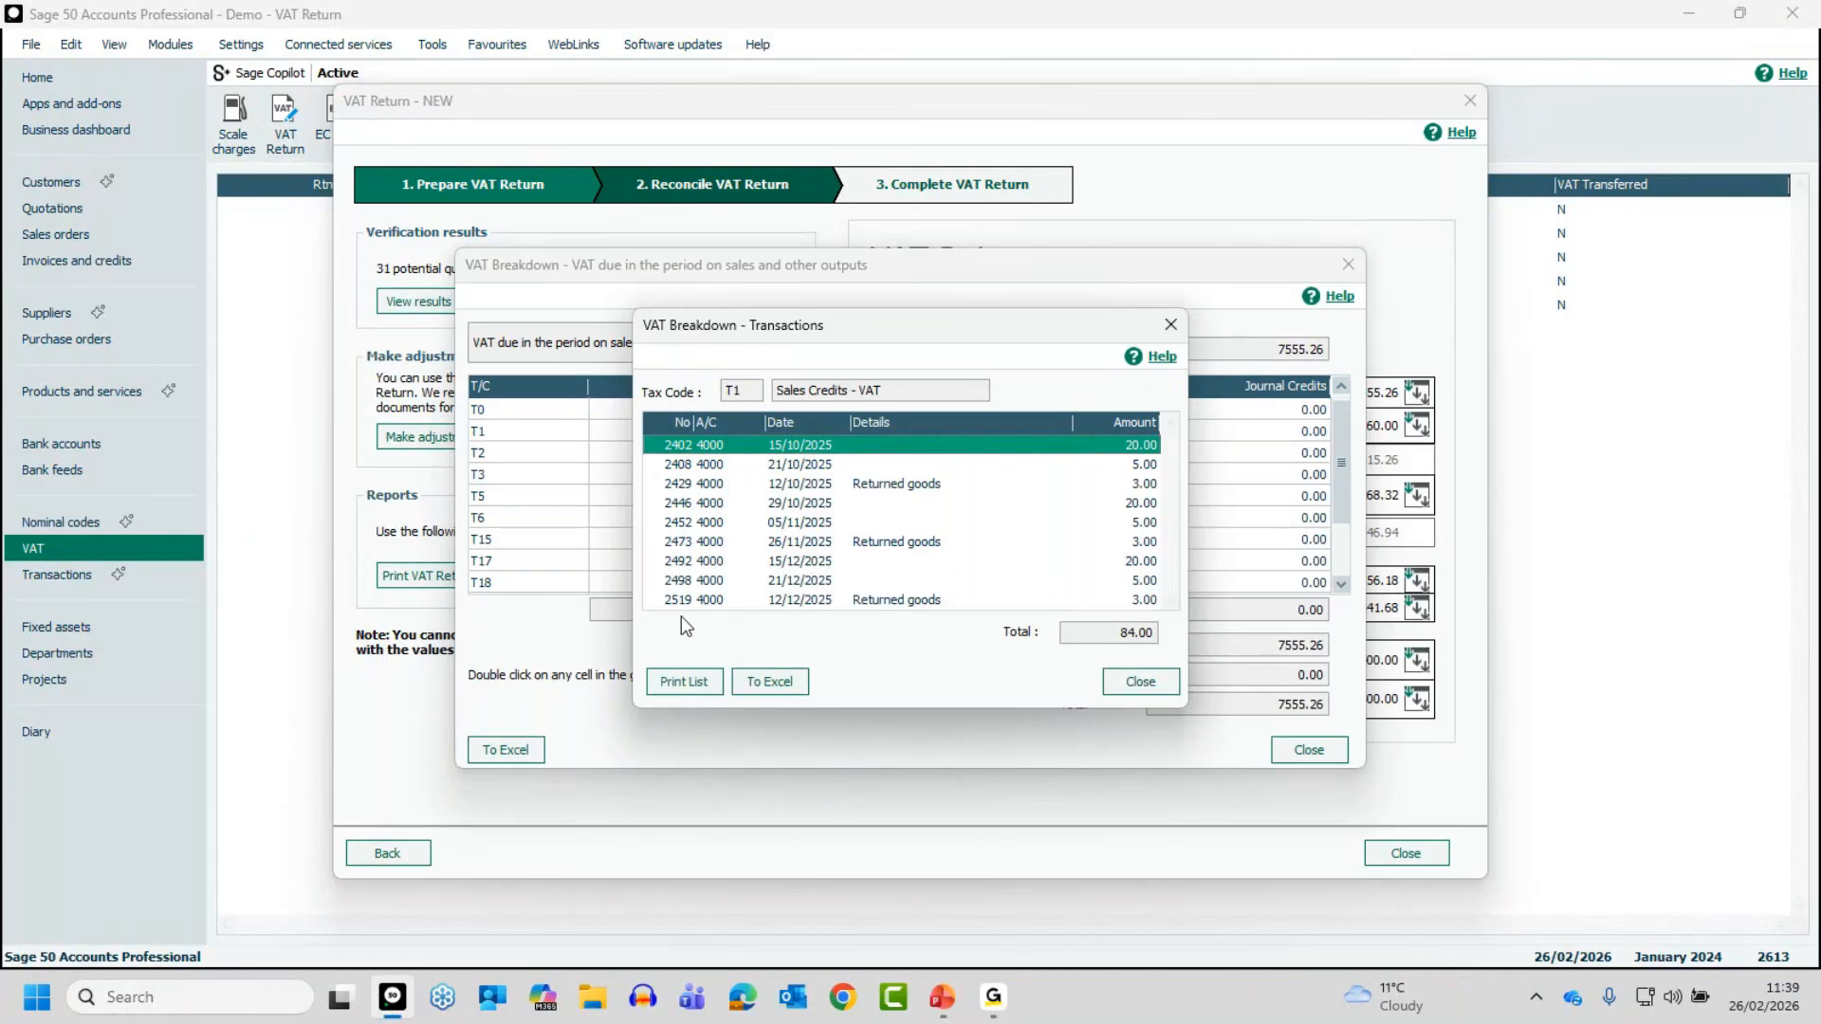
left_click(1156, 683)
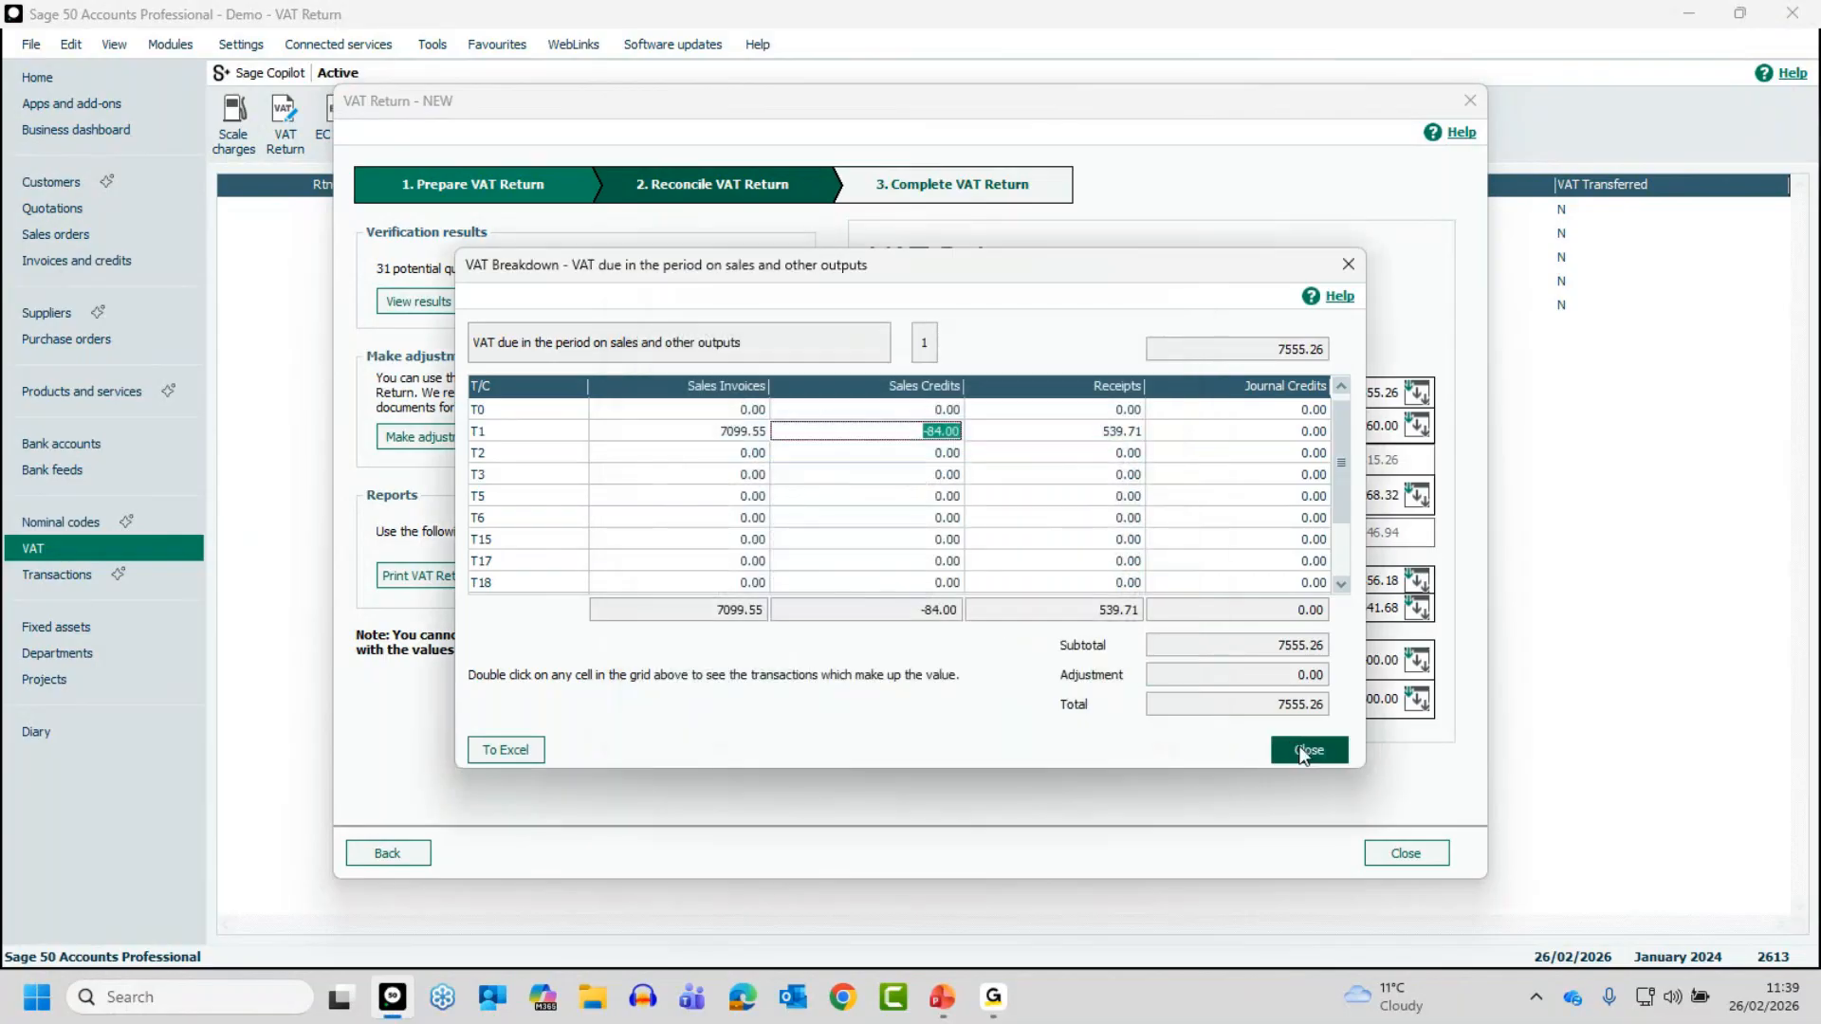
left_click(1306, 750)
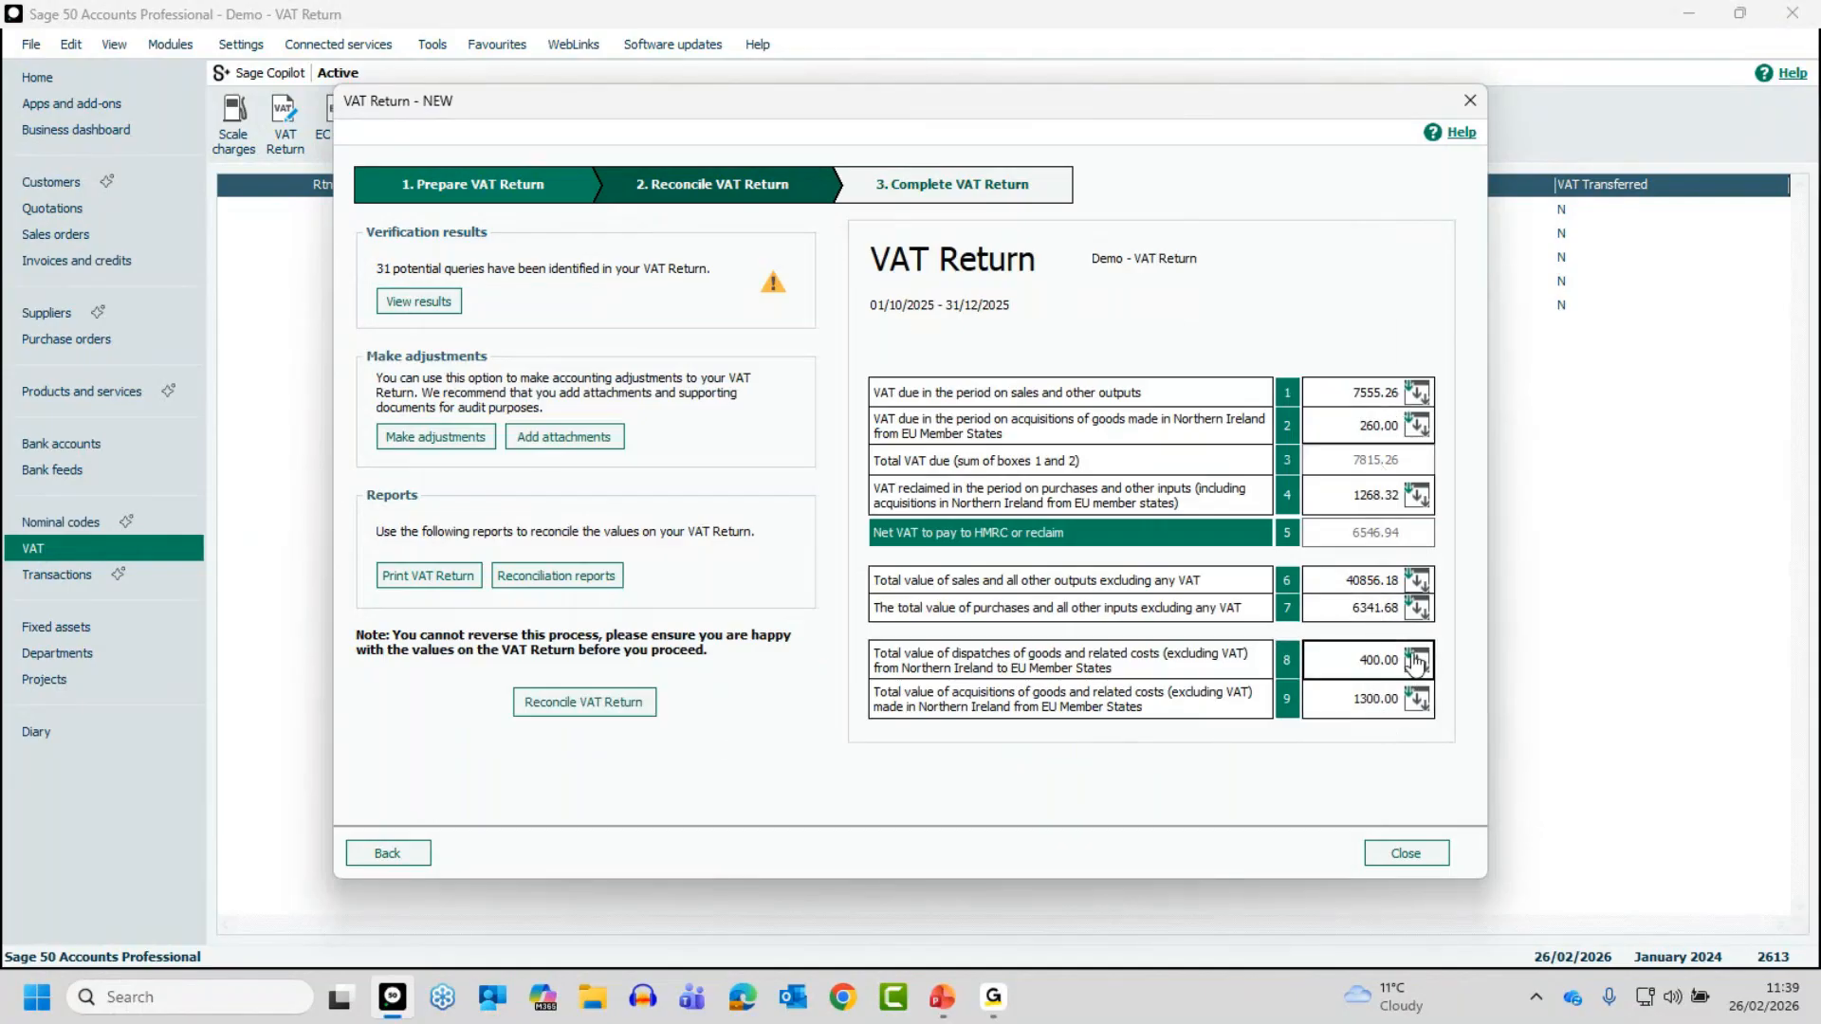
- Examine the box 6 breakdown and the transactions behind the T4 sales invoices, and return to the VAT return
left_click(1419, 580)
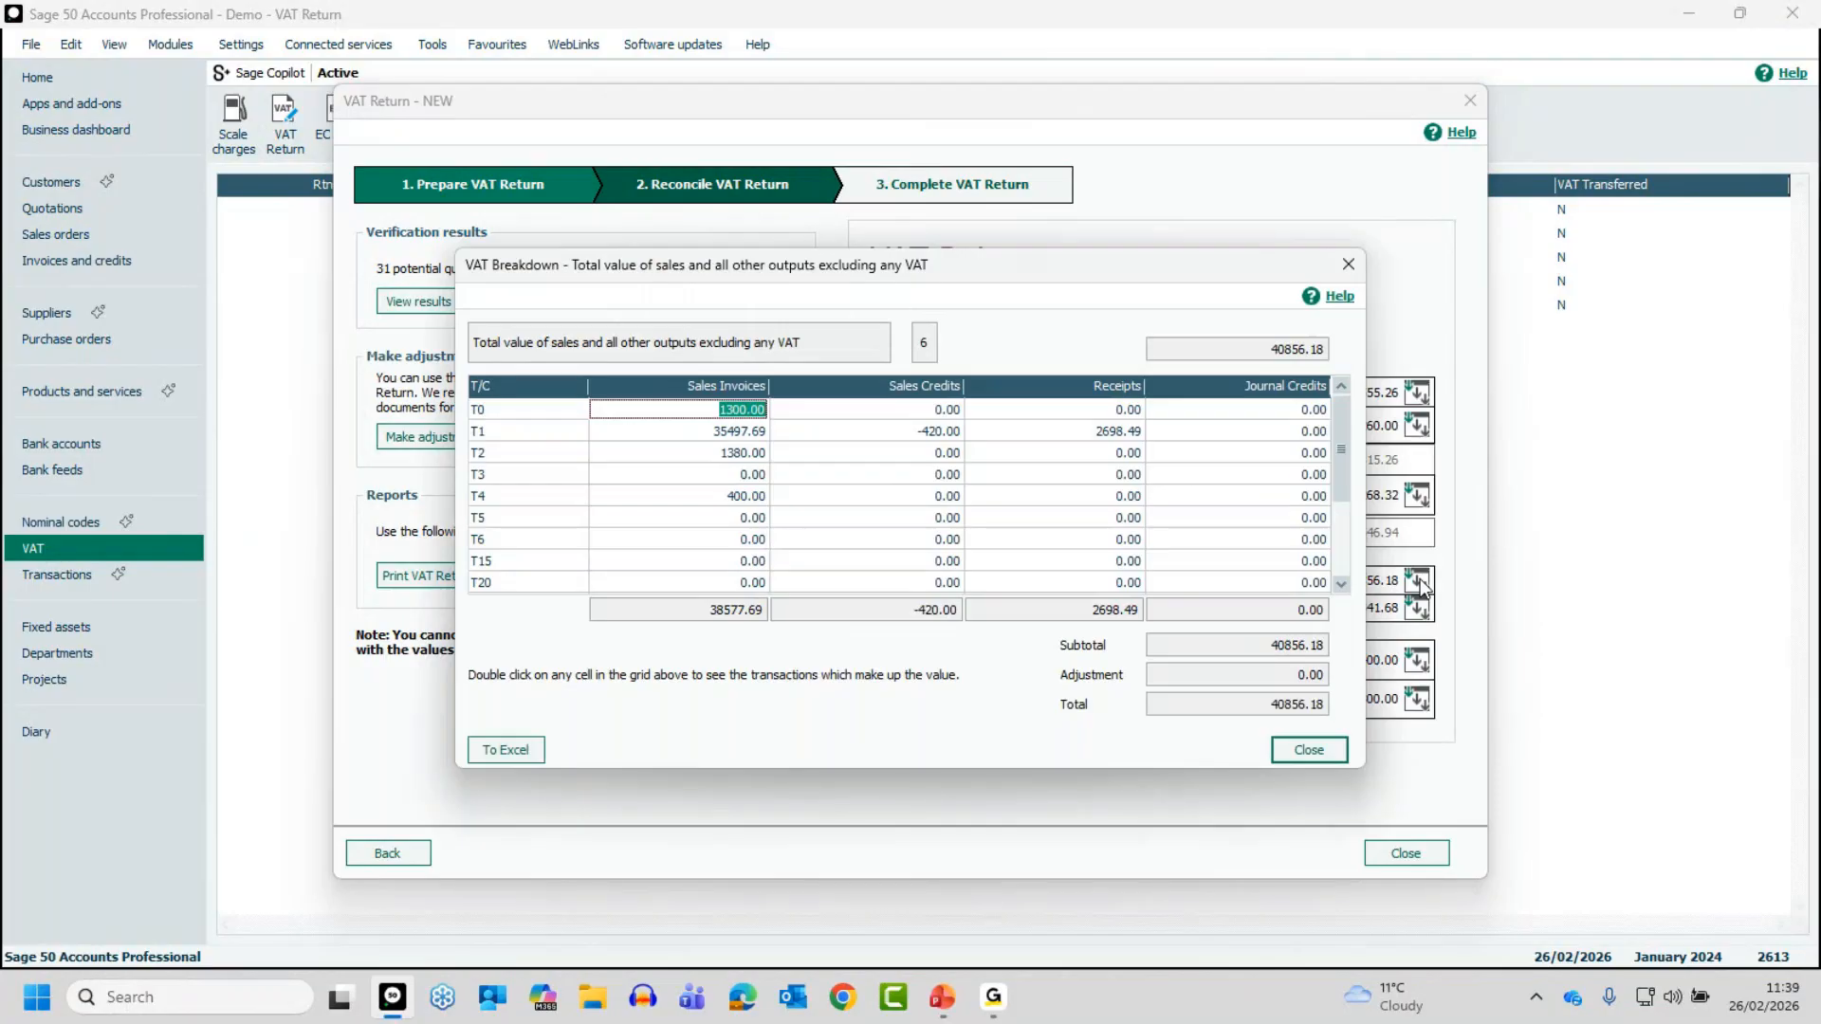
left_click(744, 500)
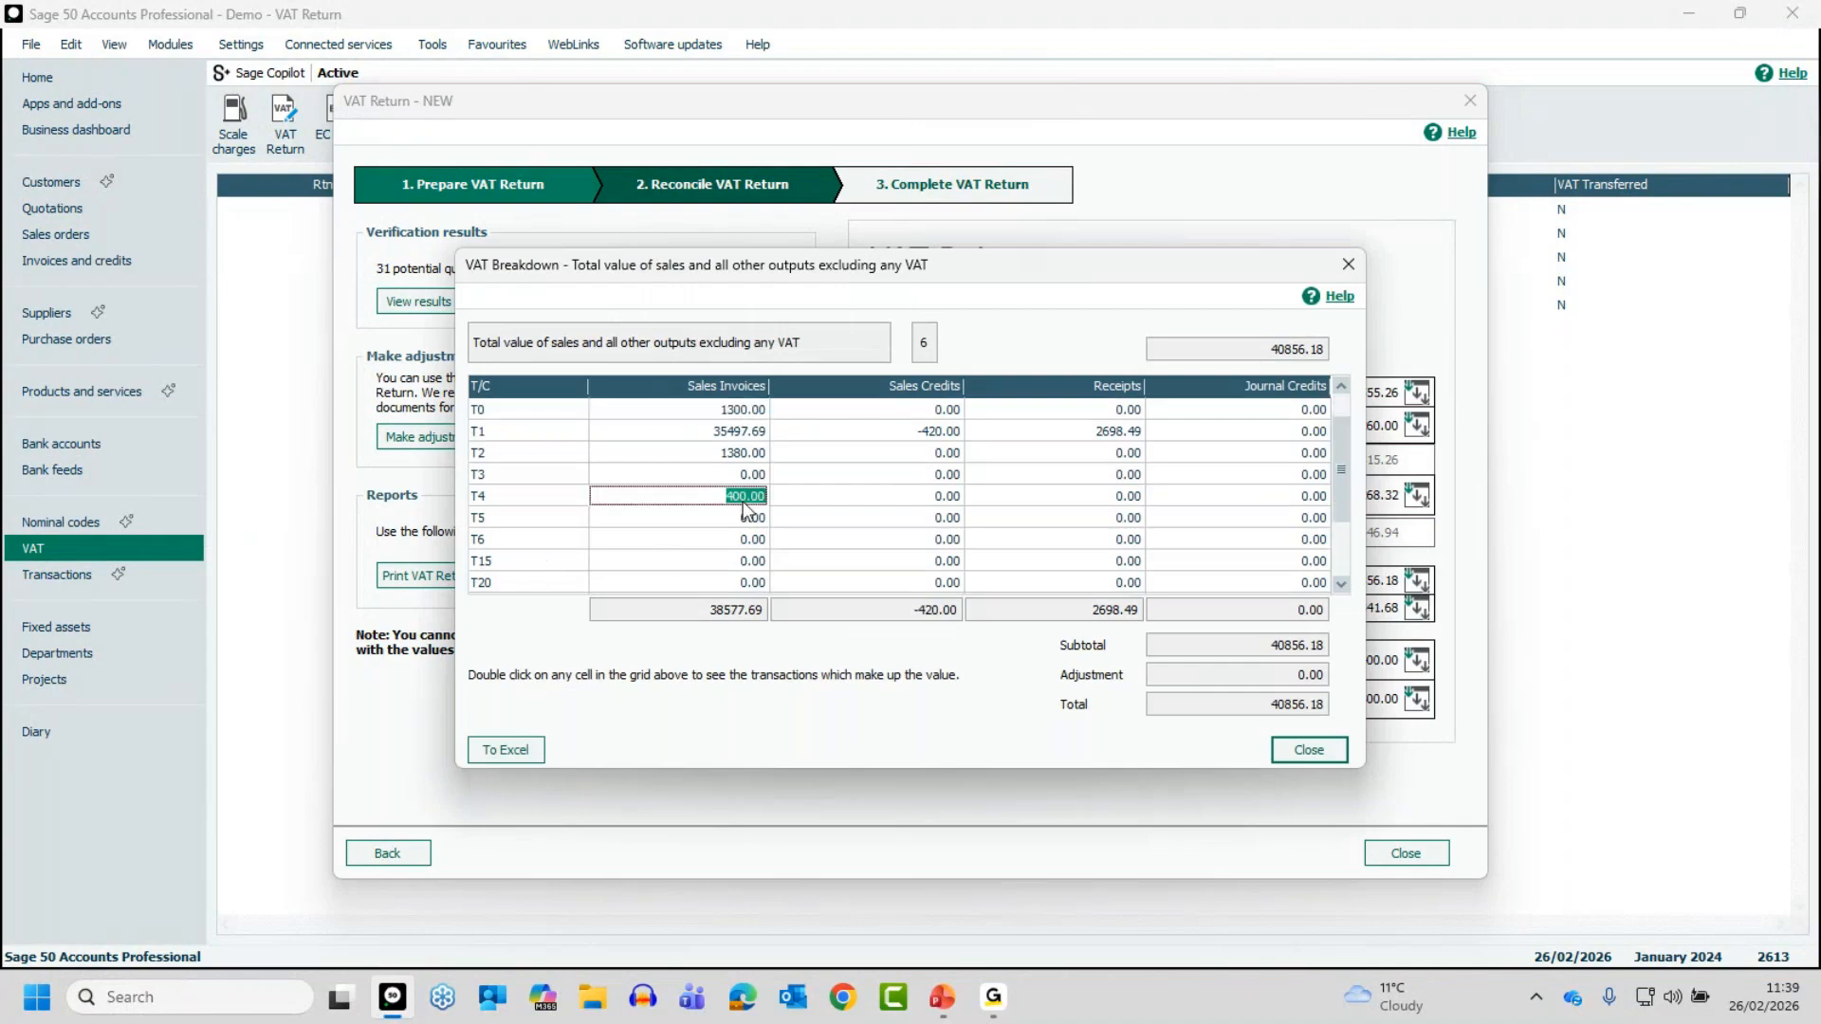
double_click(743, 495)
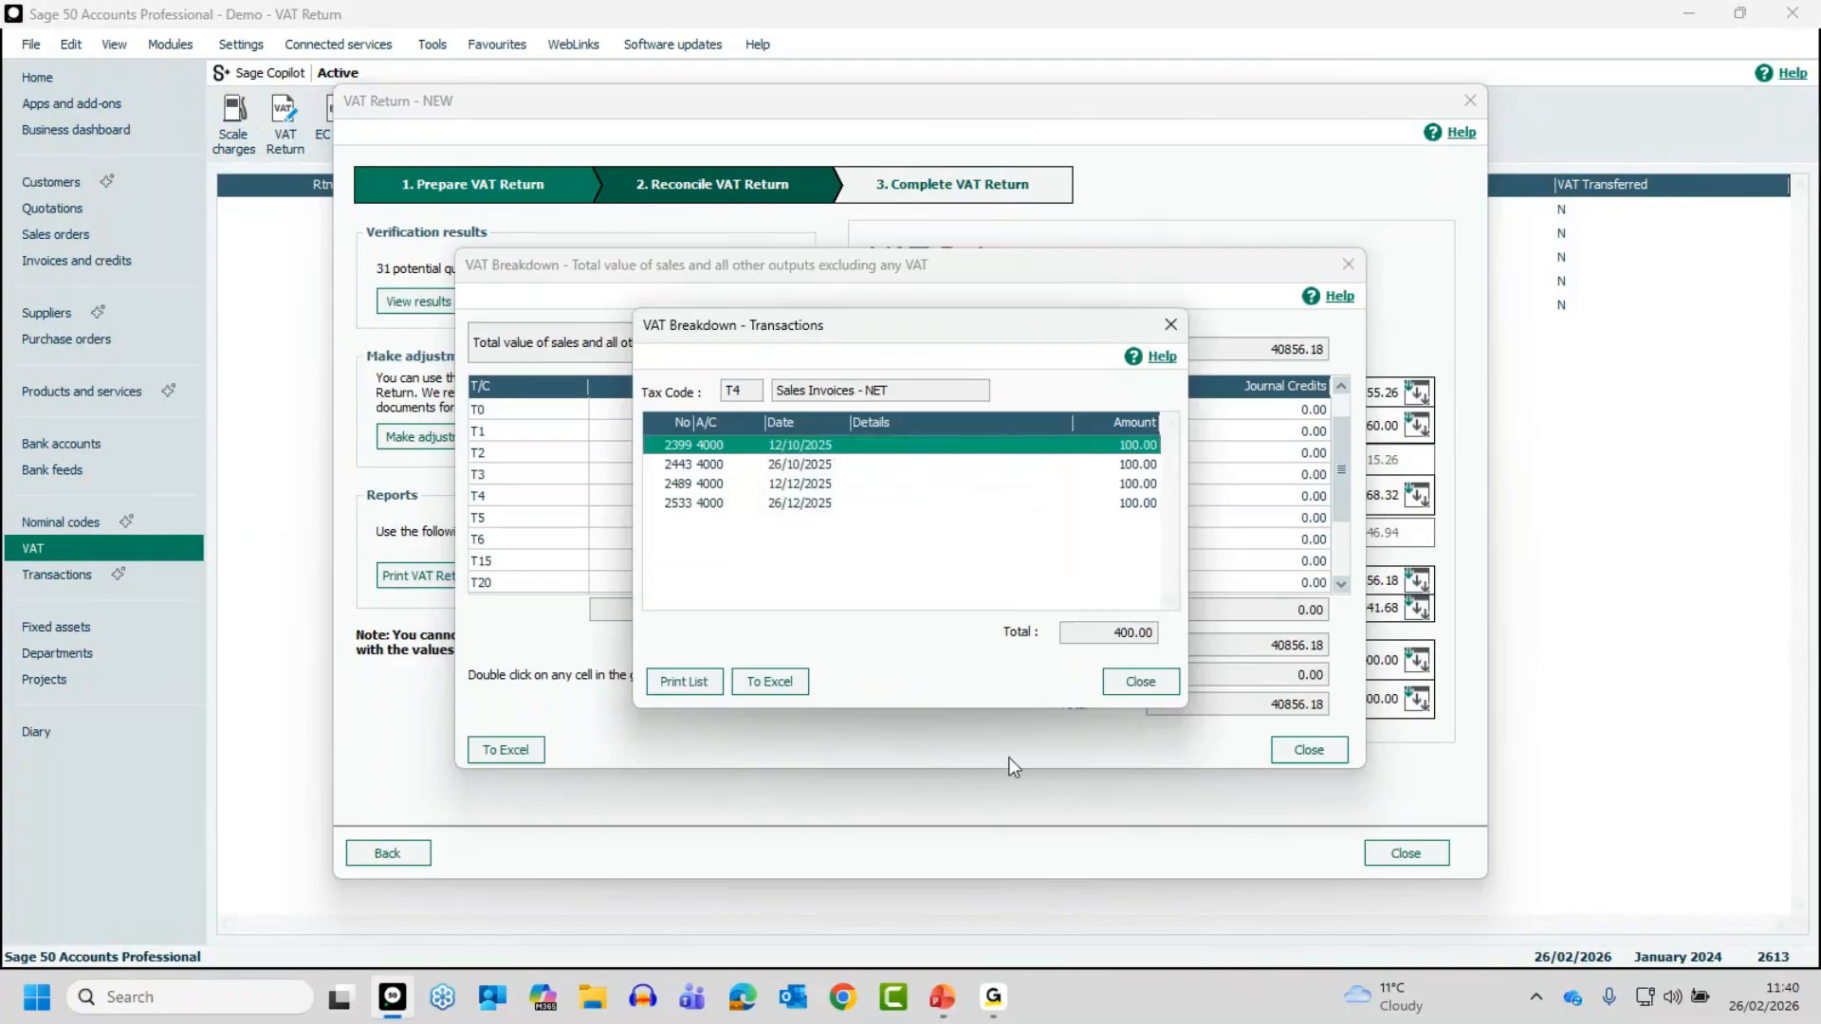
left_click(1128, 691)
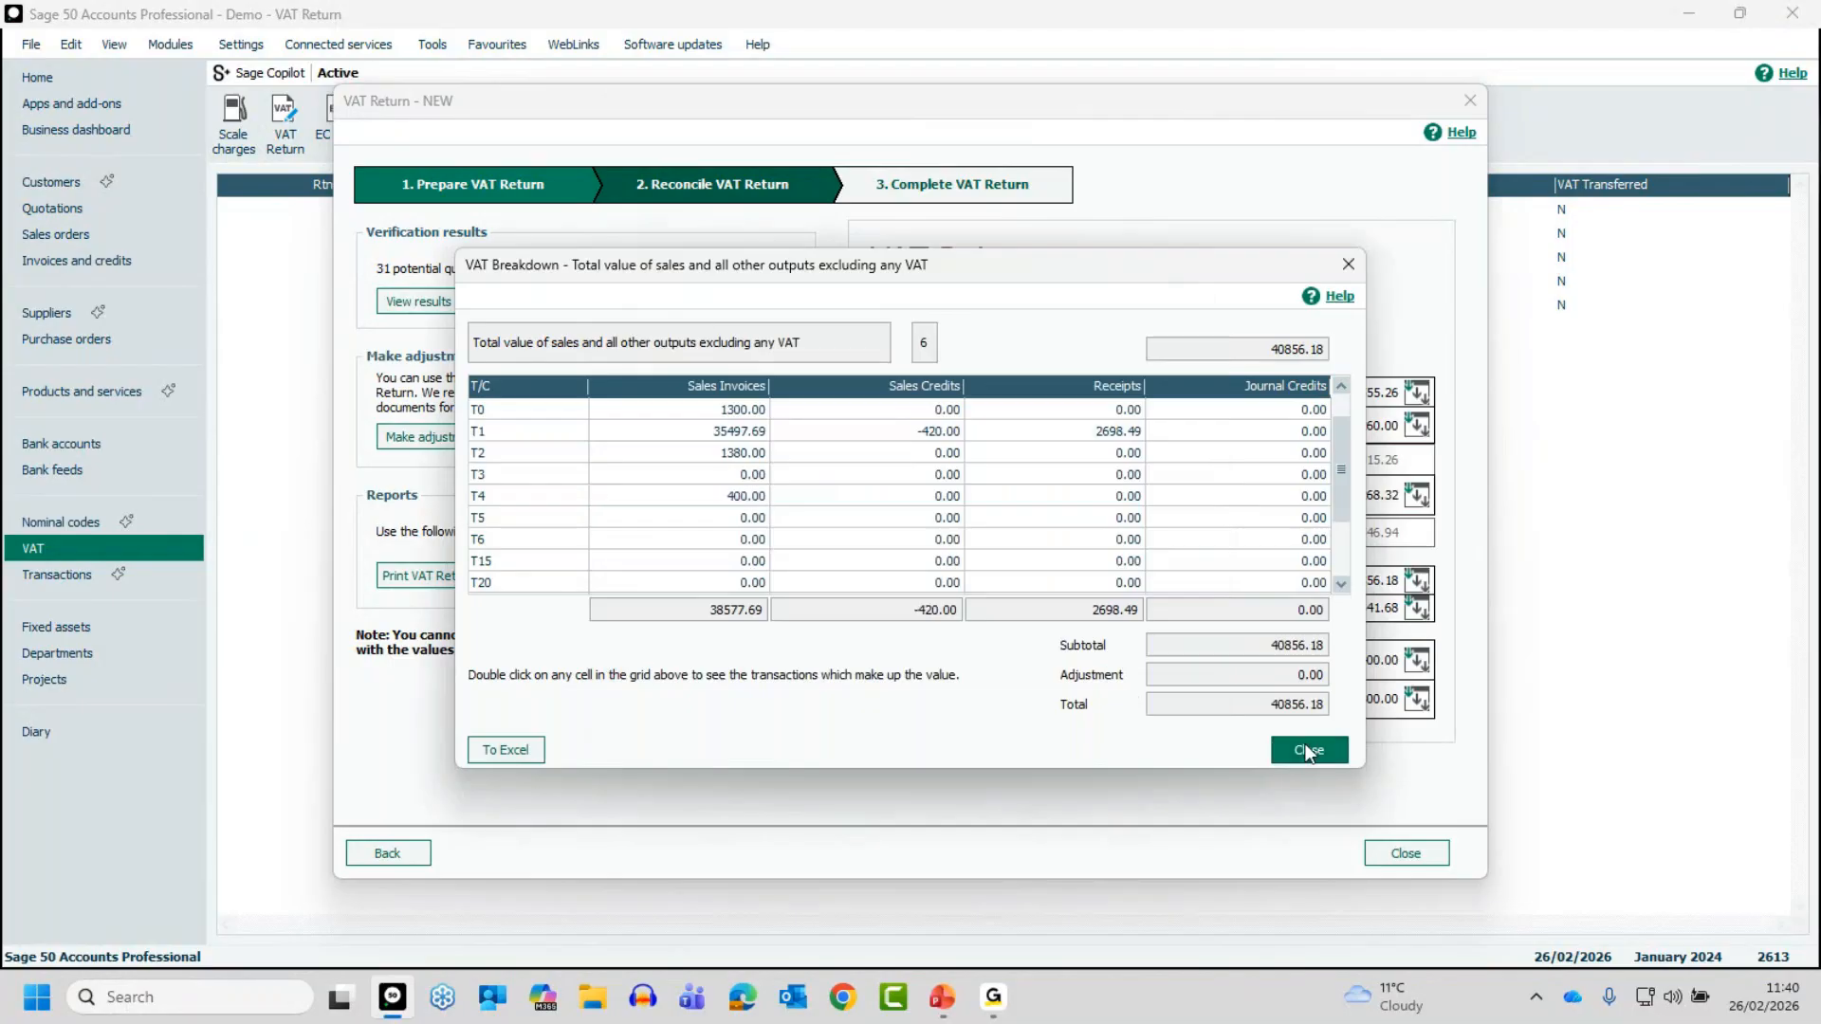
left_click(1307, 751)
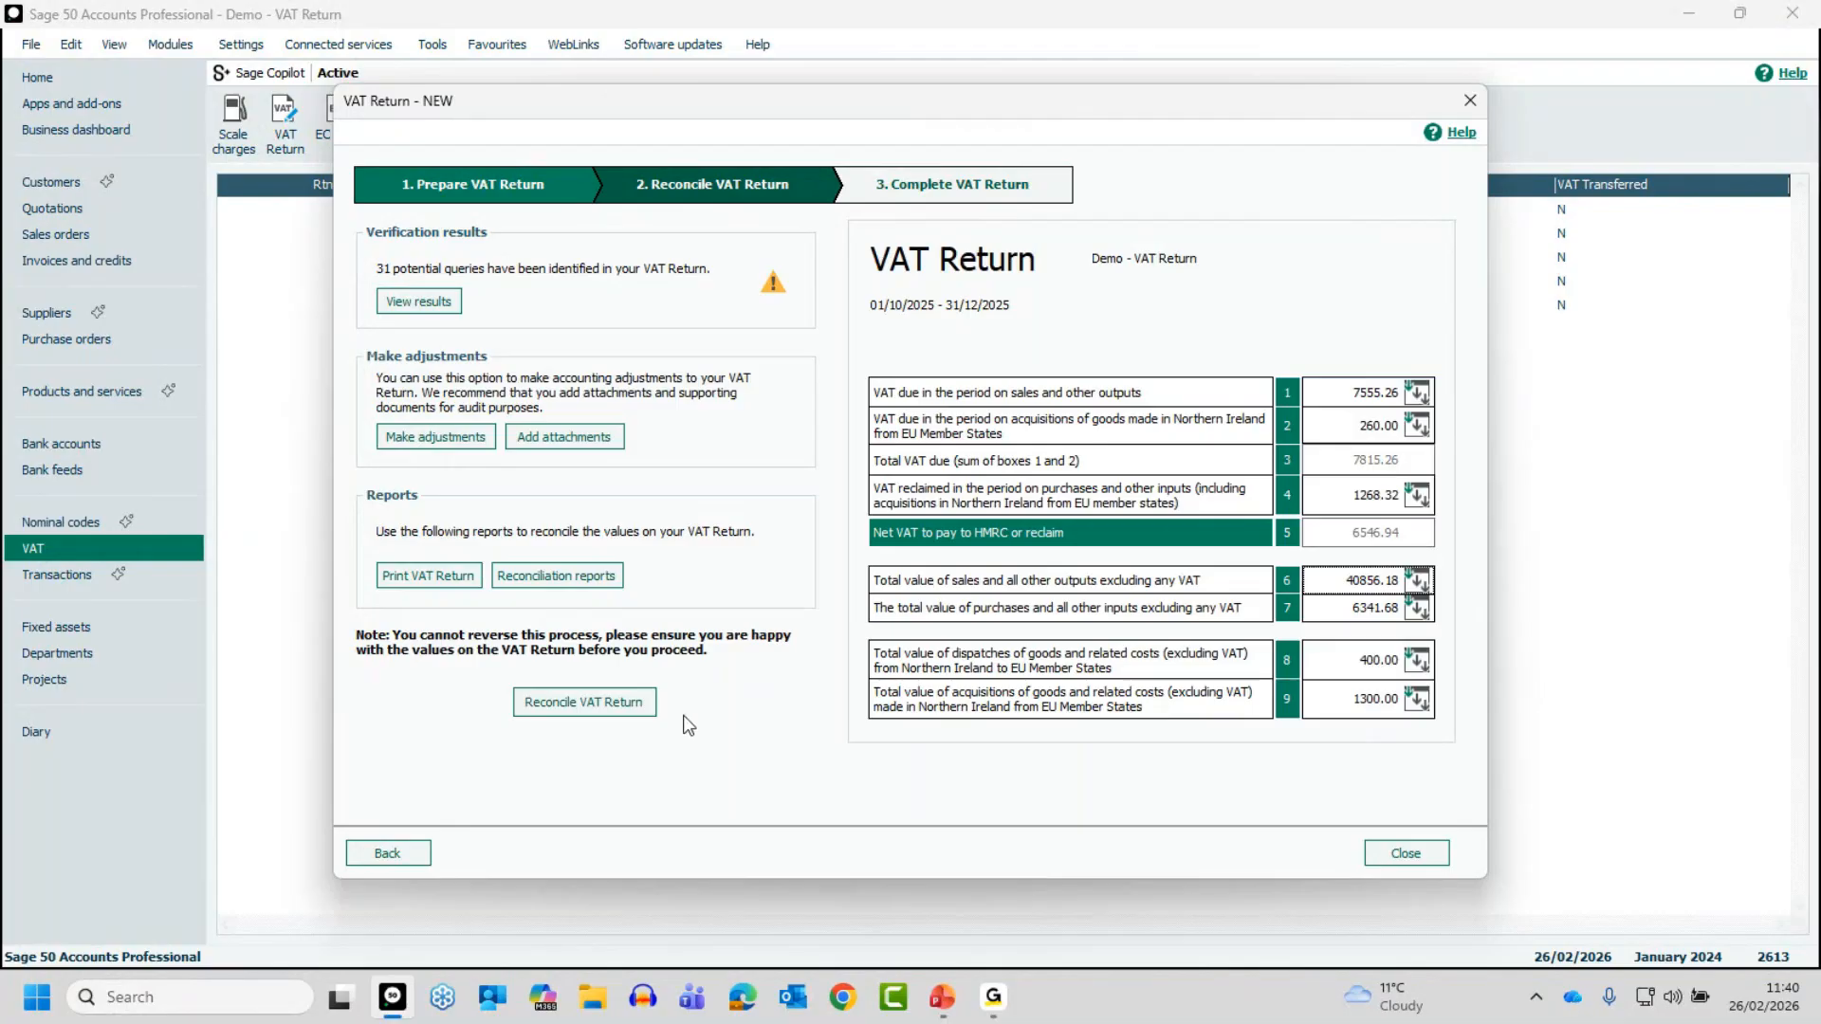
- Preview the VAT return with the summary, detailed, earlier unreconciled transactions and detailed by department reports, covering departments 0 to 999
left_click(406, 579)
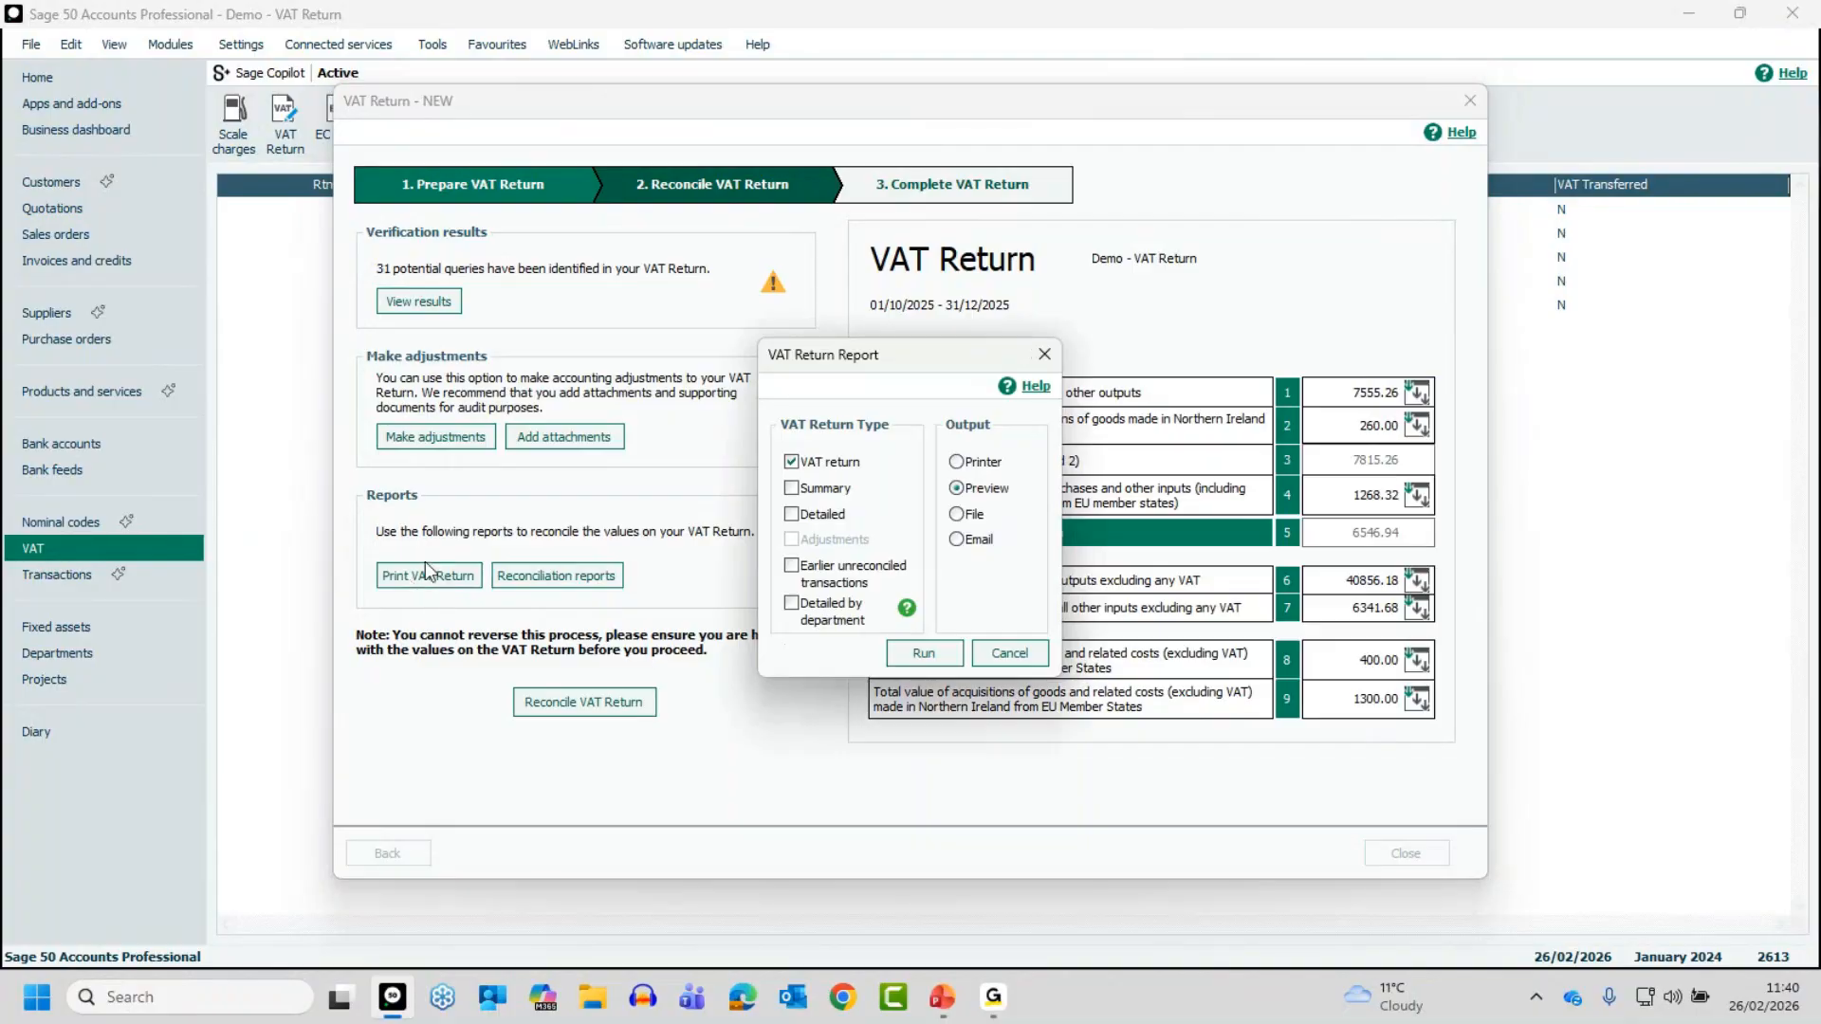
left_click(791, 488)
left_click(791, 513)
left_click(791, 566)
left_click(792, 605)
left_click(920, 656)
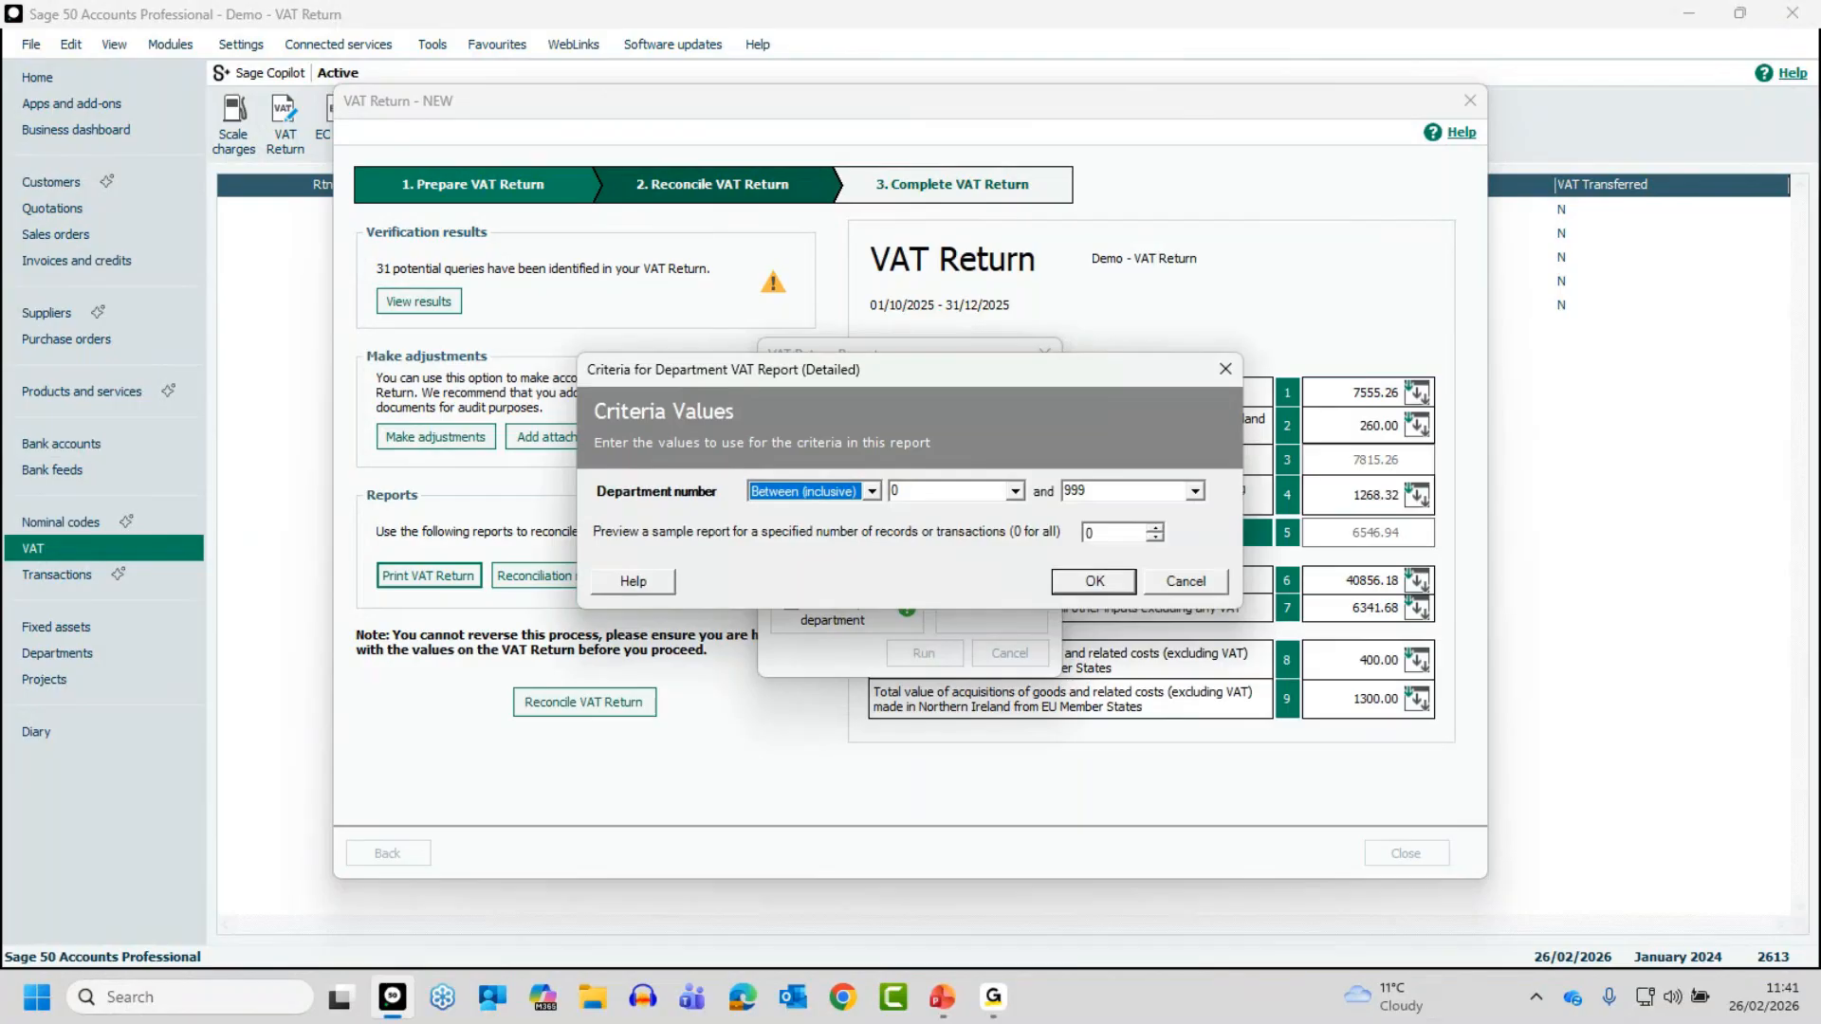
key("alt+Tab")
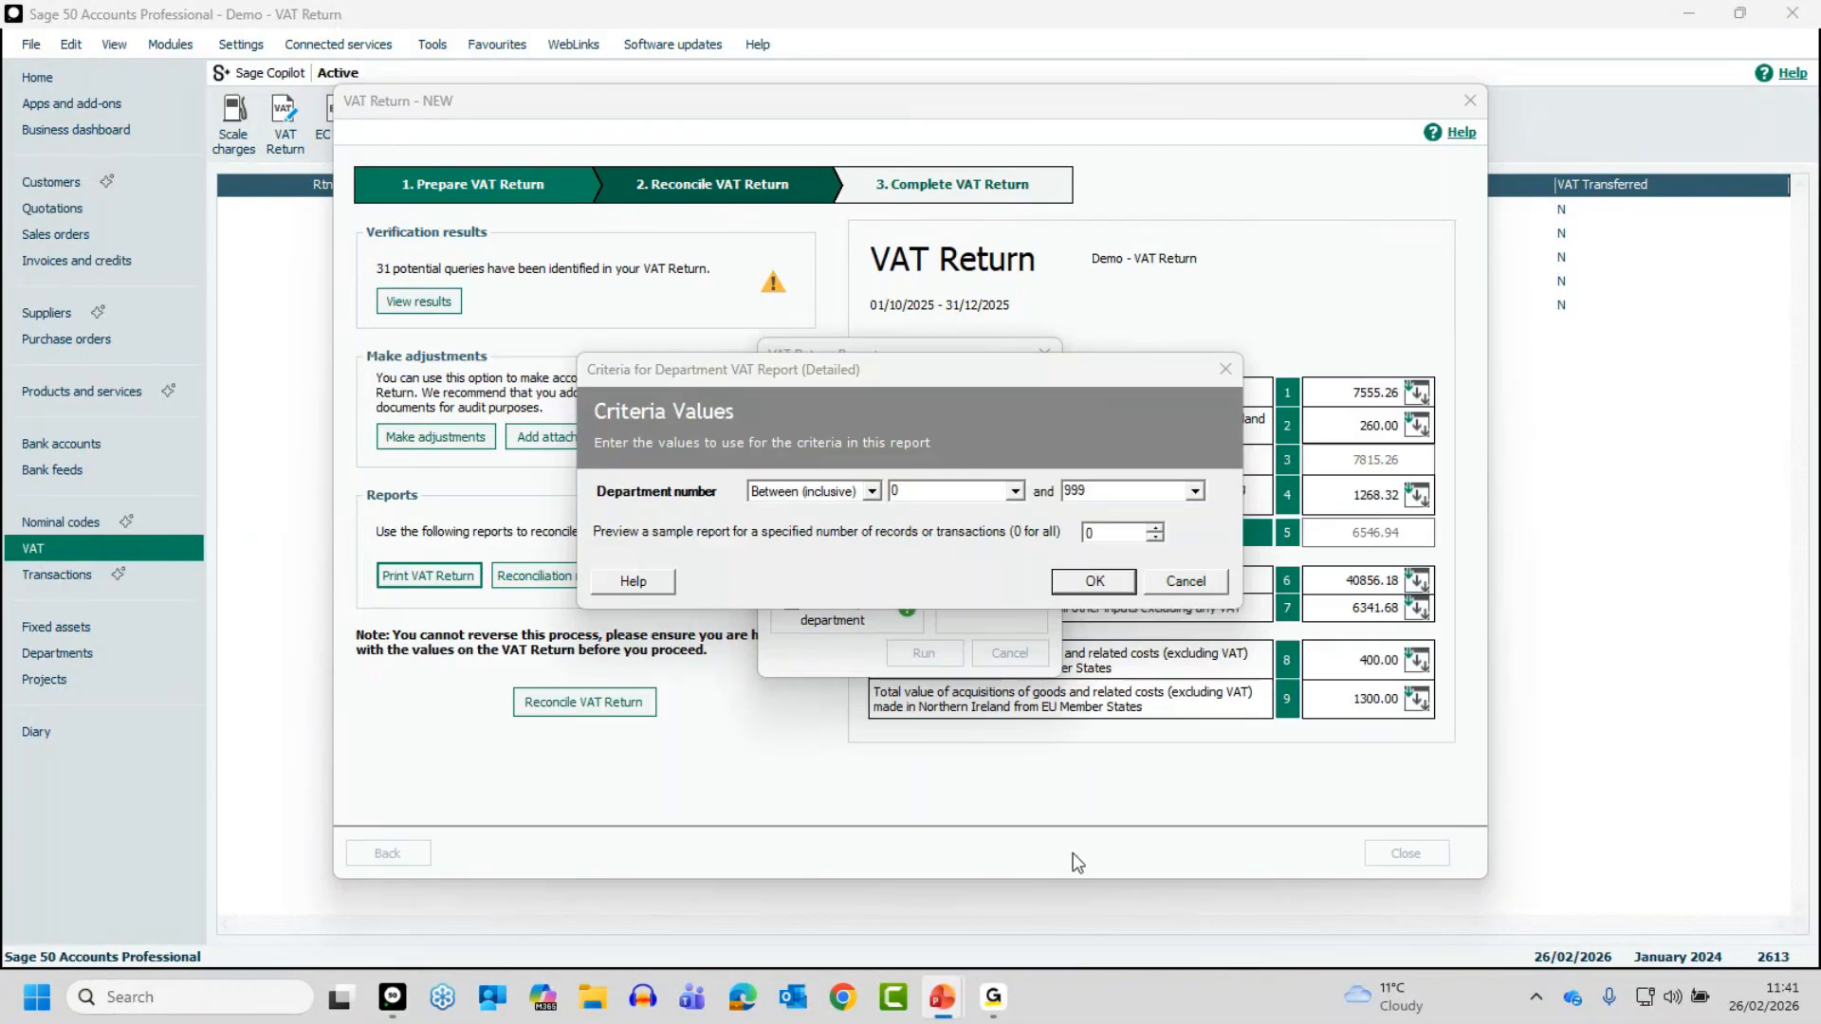
left_click(1096, 580)
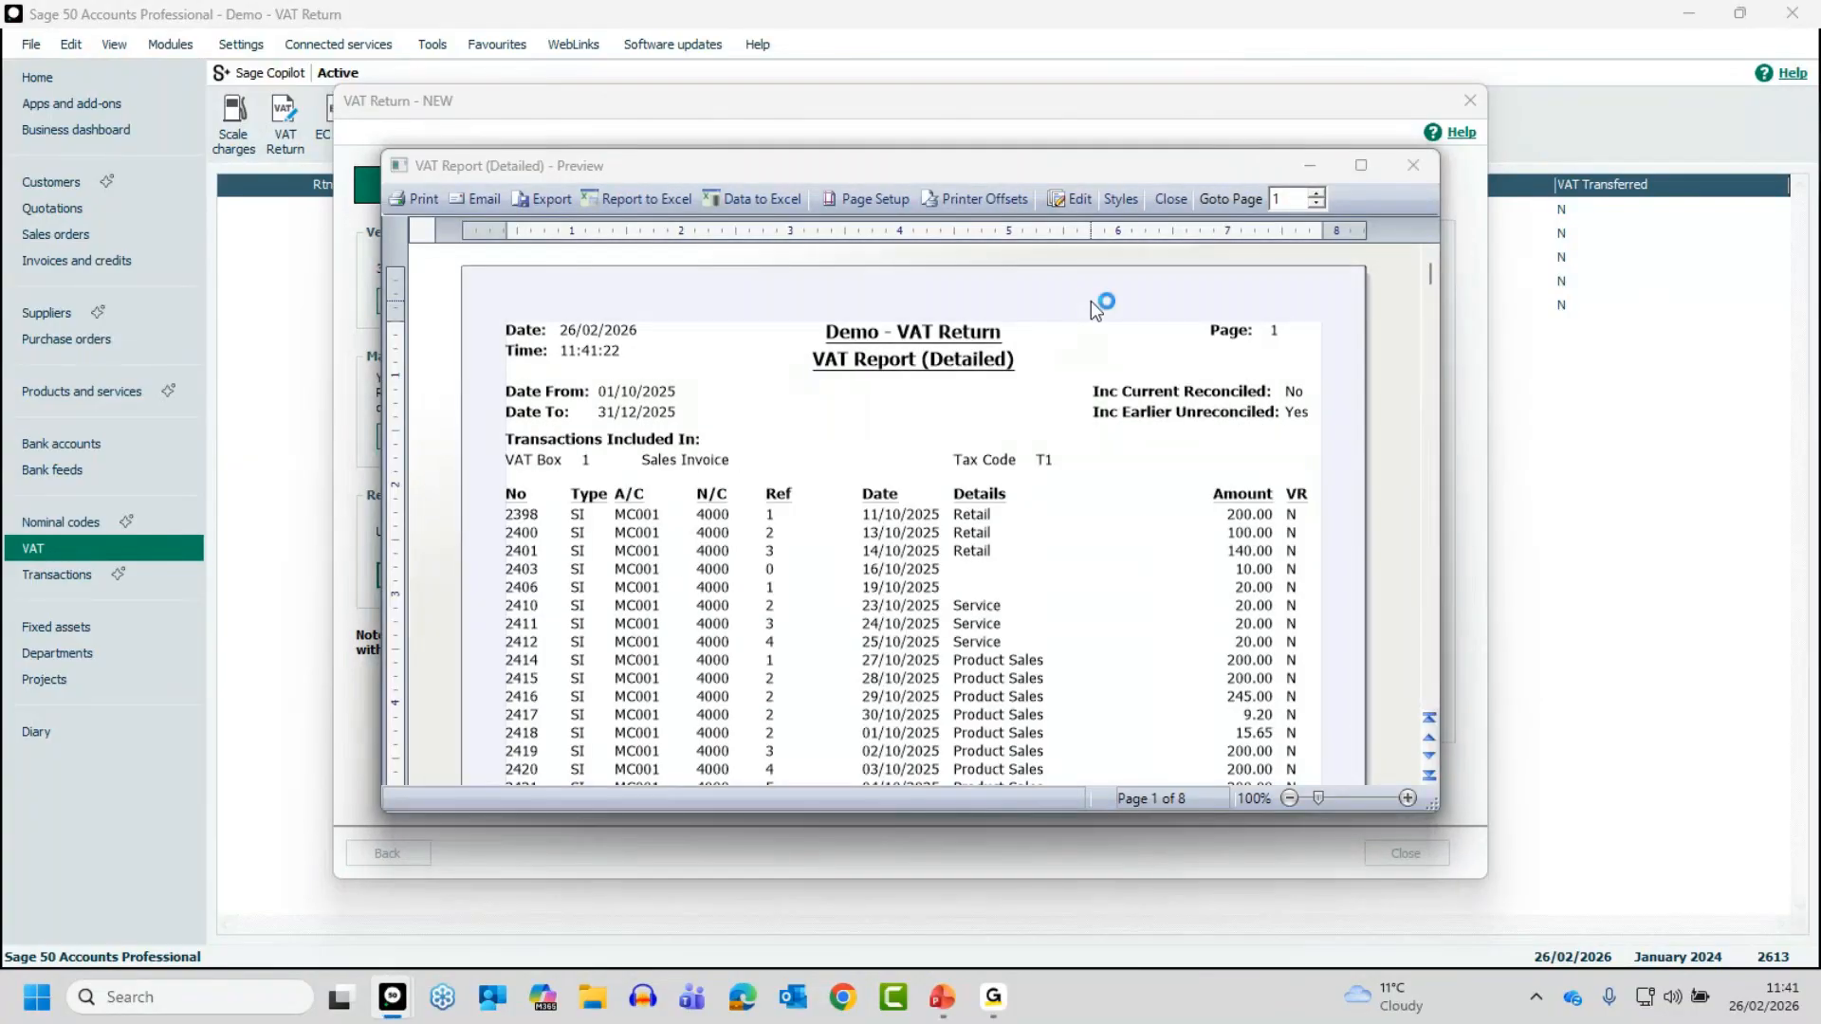
- Spread out the overlapping report previews, review the VAT Return report at full size and close it
left_click_drag(939, 171, 1227, 288)
left_click_drag(1051, 168, 805, 292)
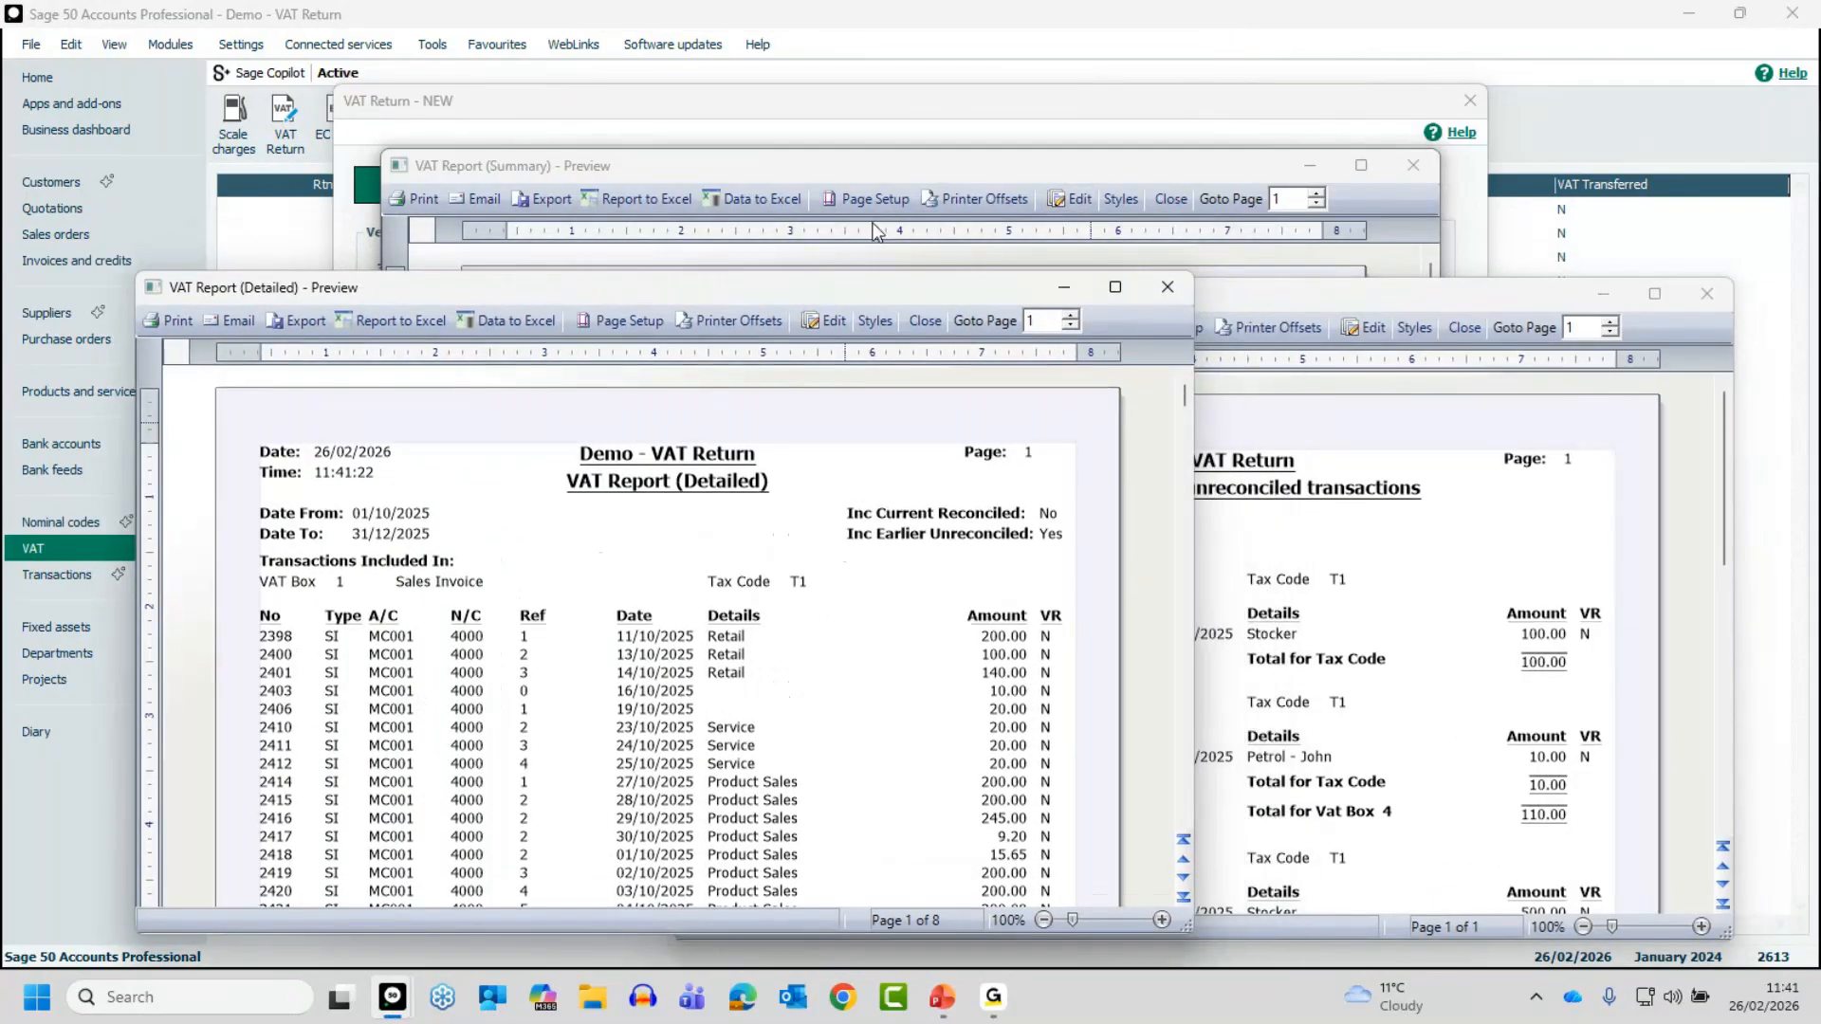
left_click_drag(894, 173, 1128, 240)
left_click(875, 163)
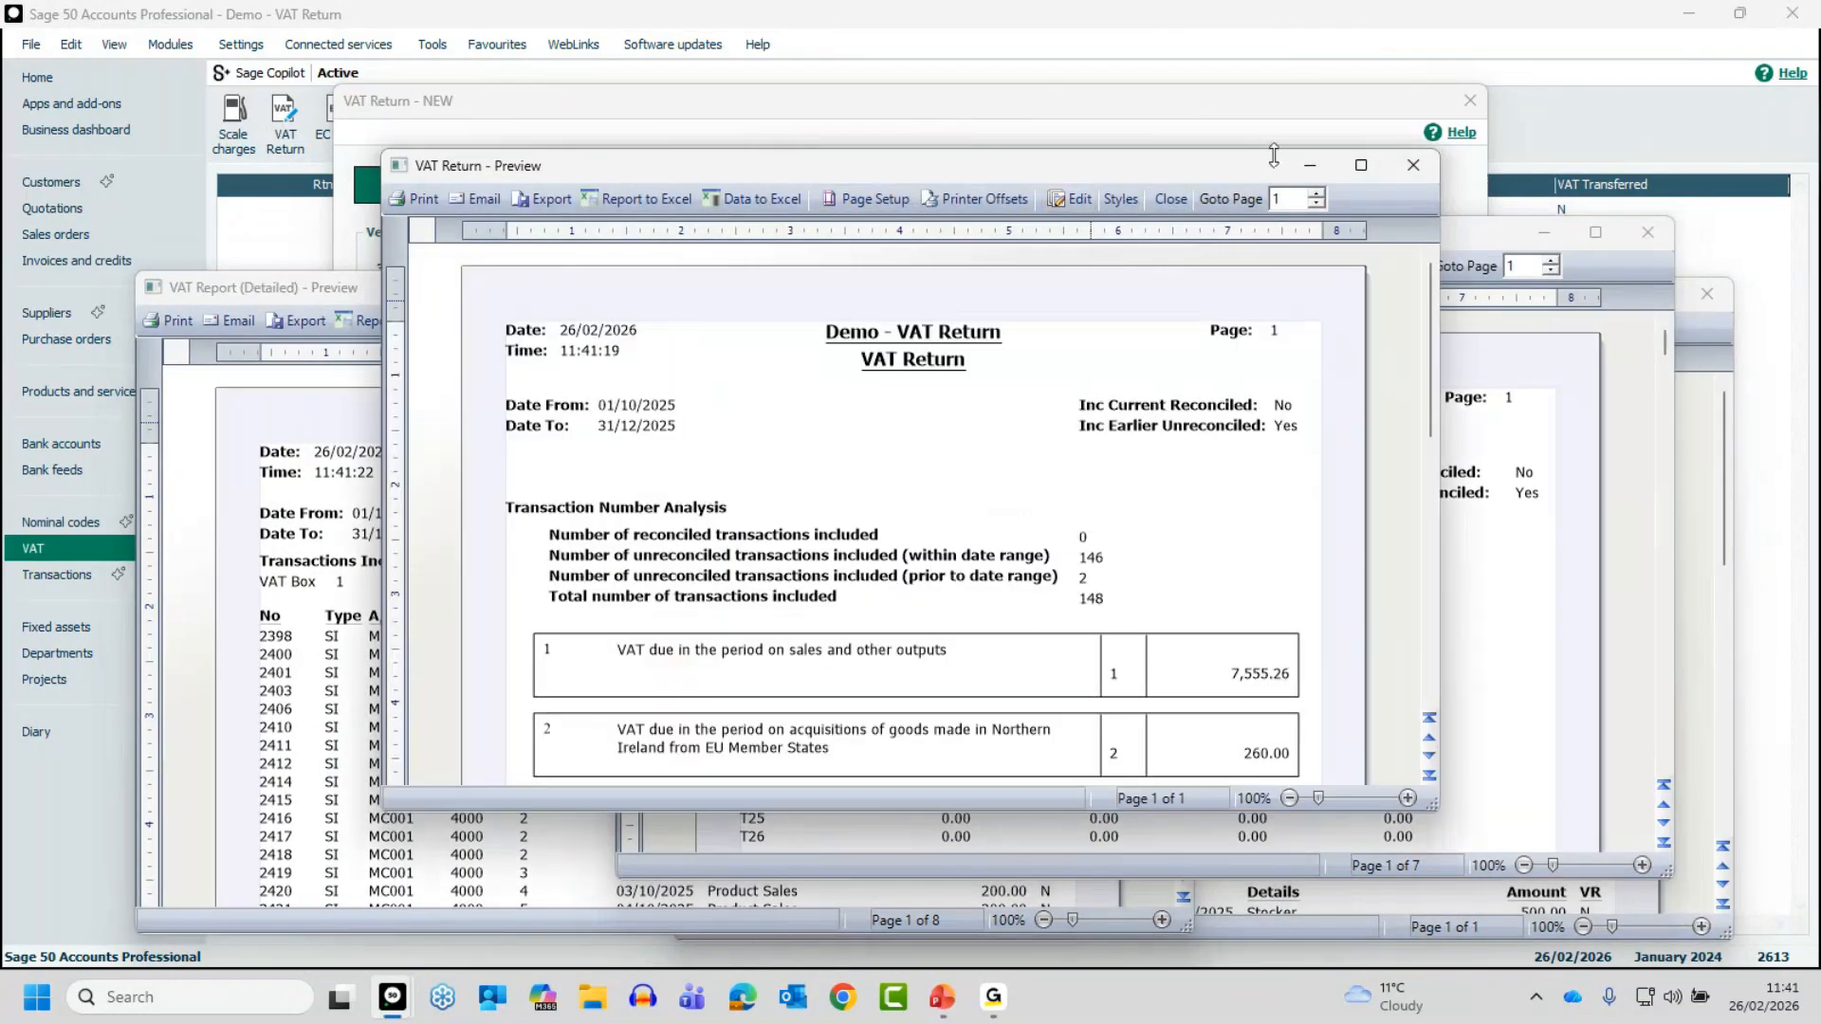
left_click(1361, 167)
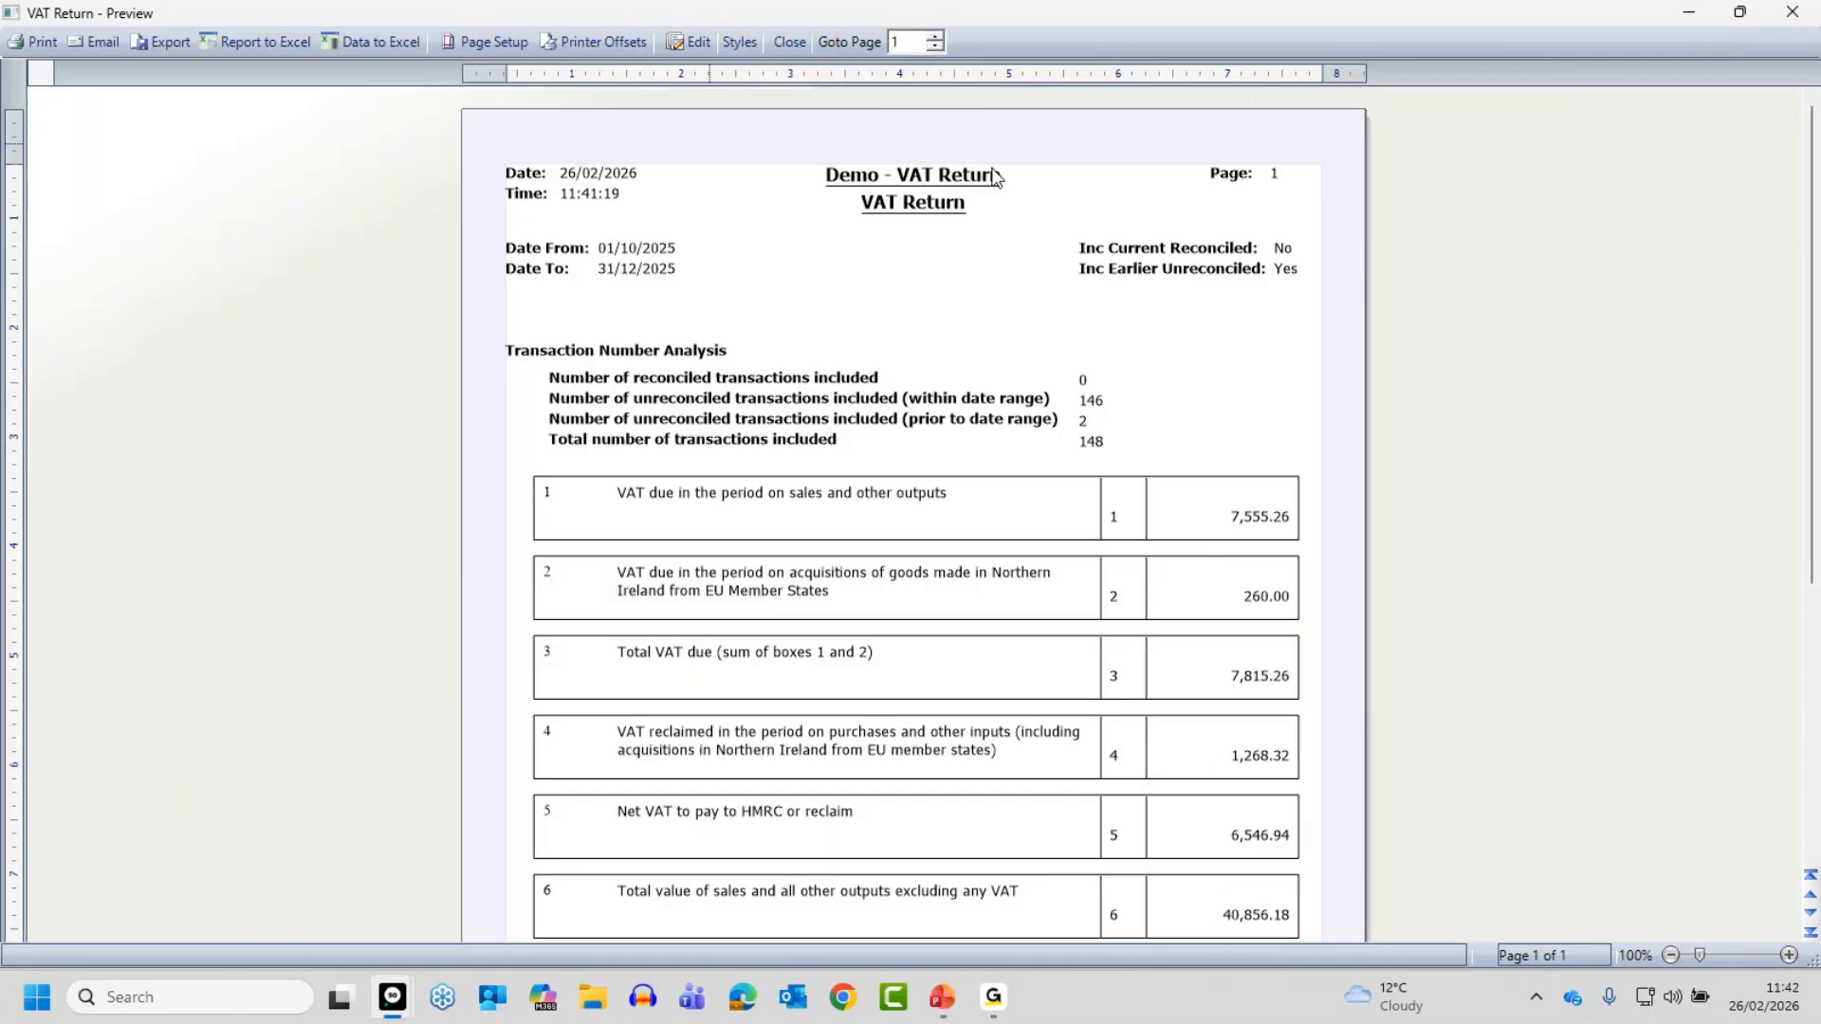
left_click(789, 41)
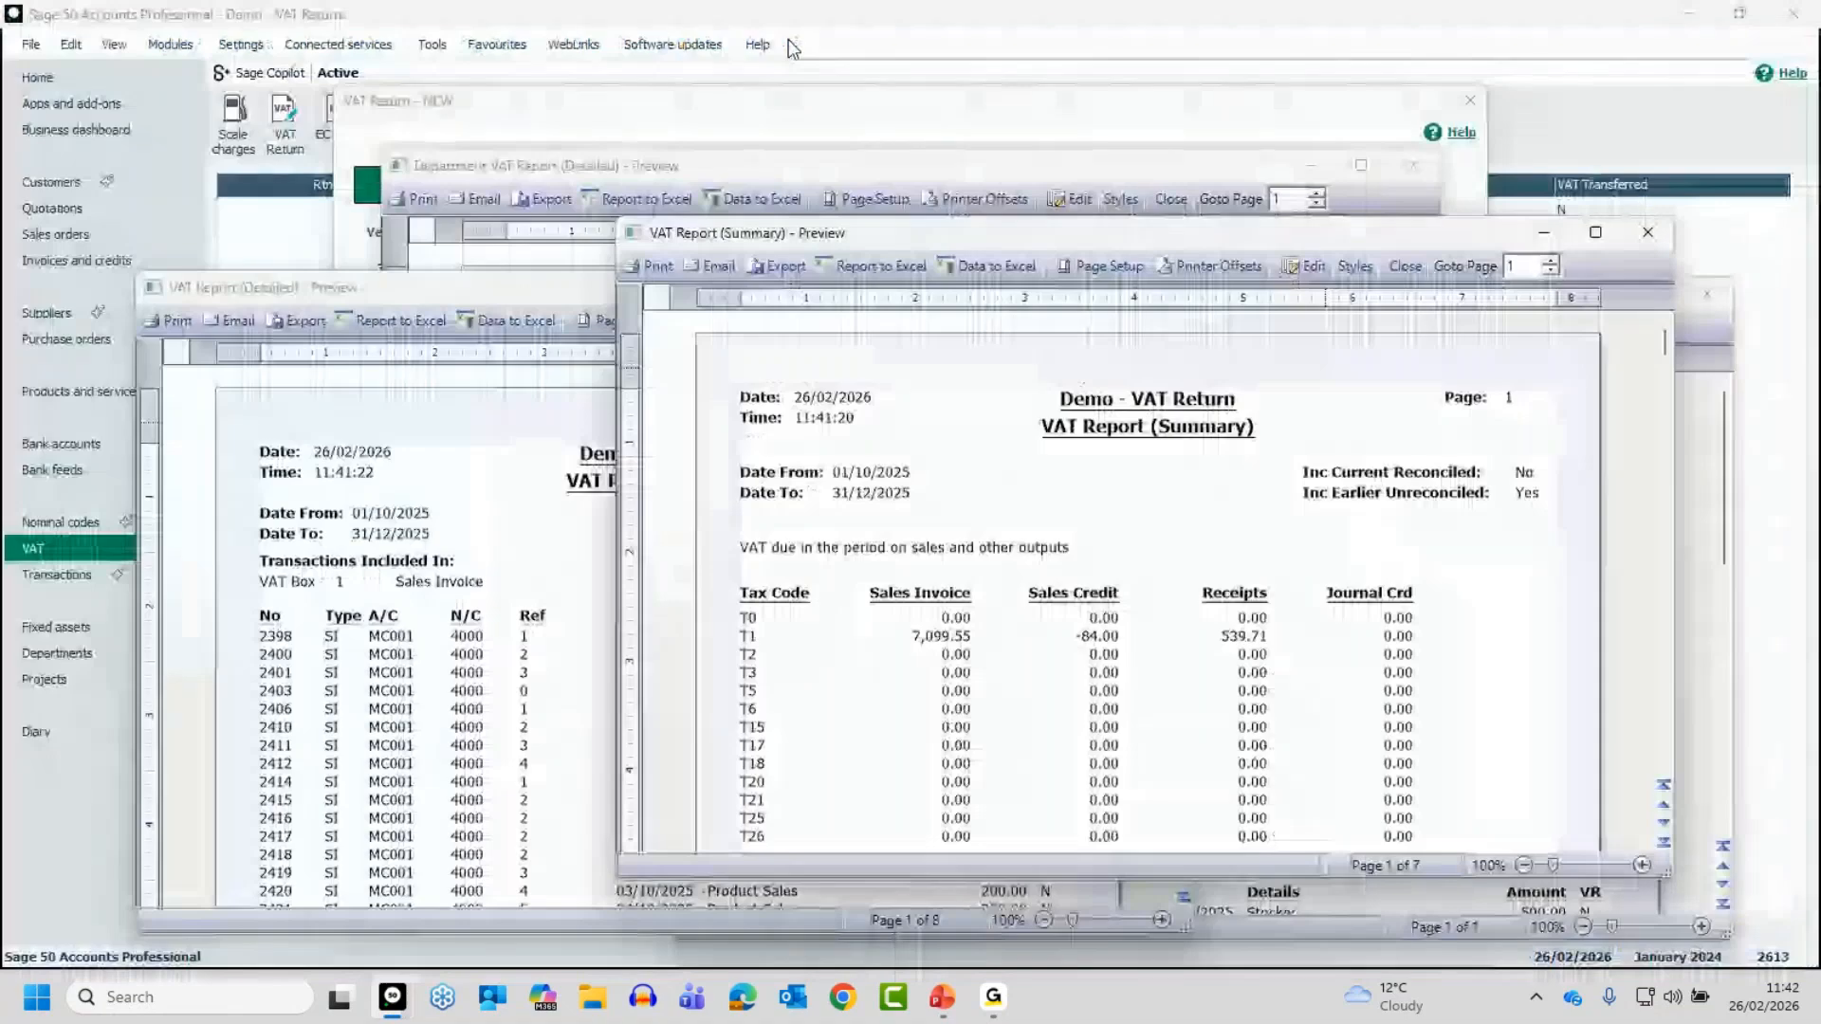
- Review the VAT Report (Summary) preview at full size for the box 1 tax code breakdown, and close it
left_click_drag(1165, 231, 1165, 15)
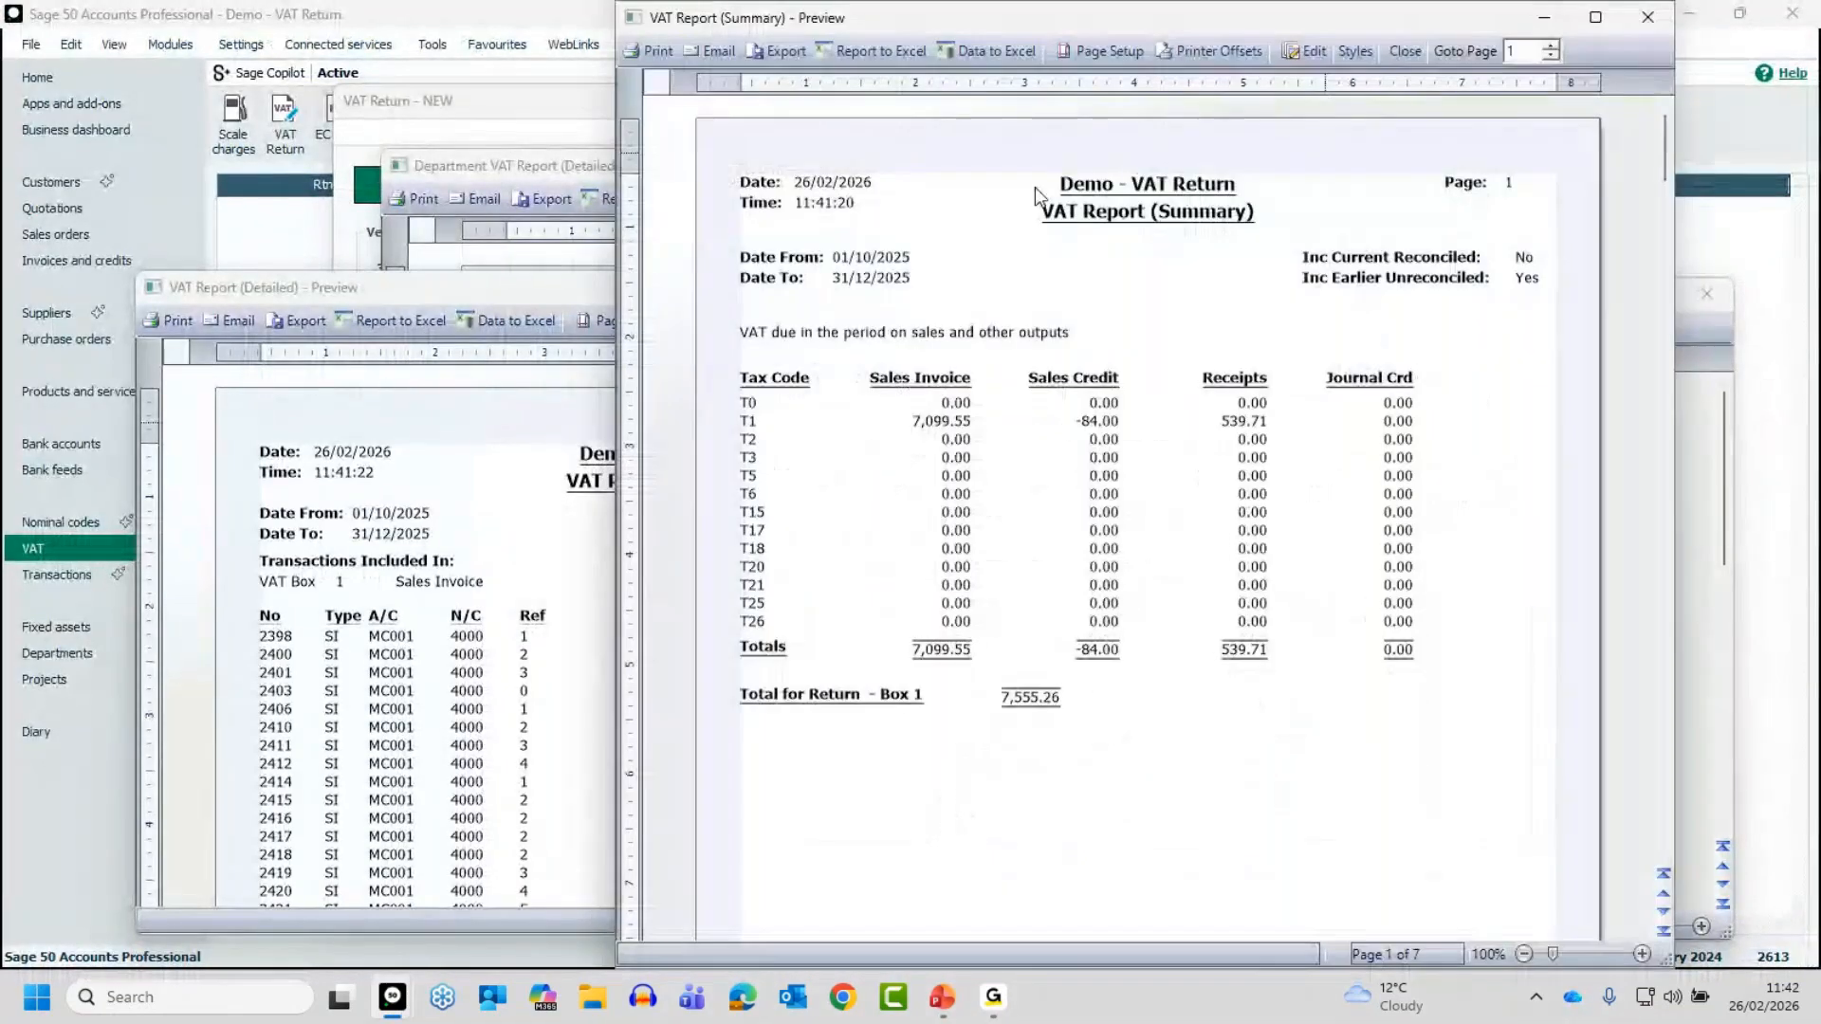
double_click(1165, 15)
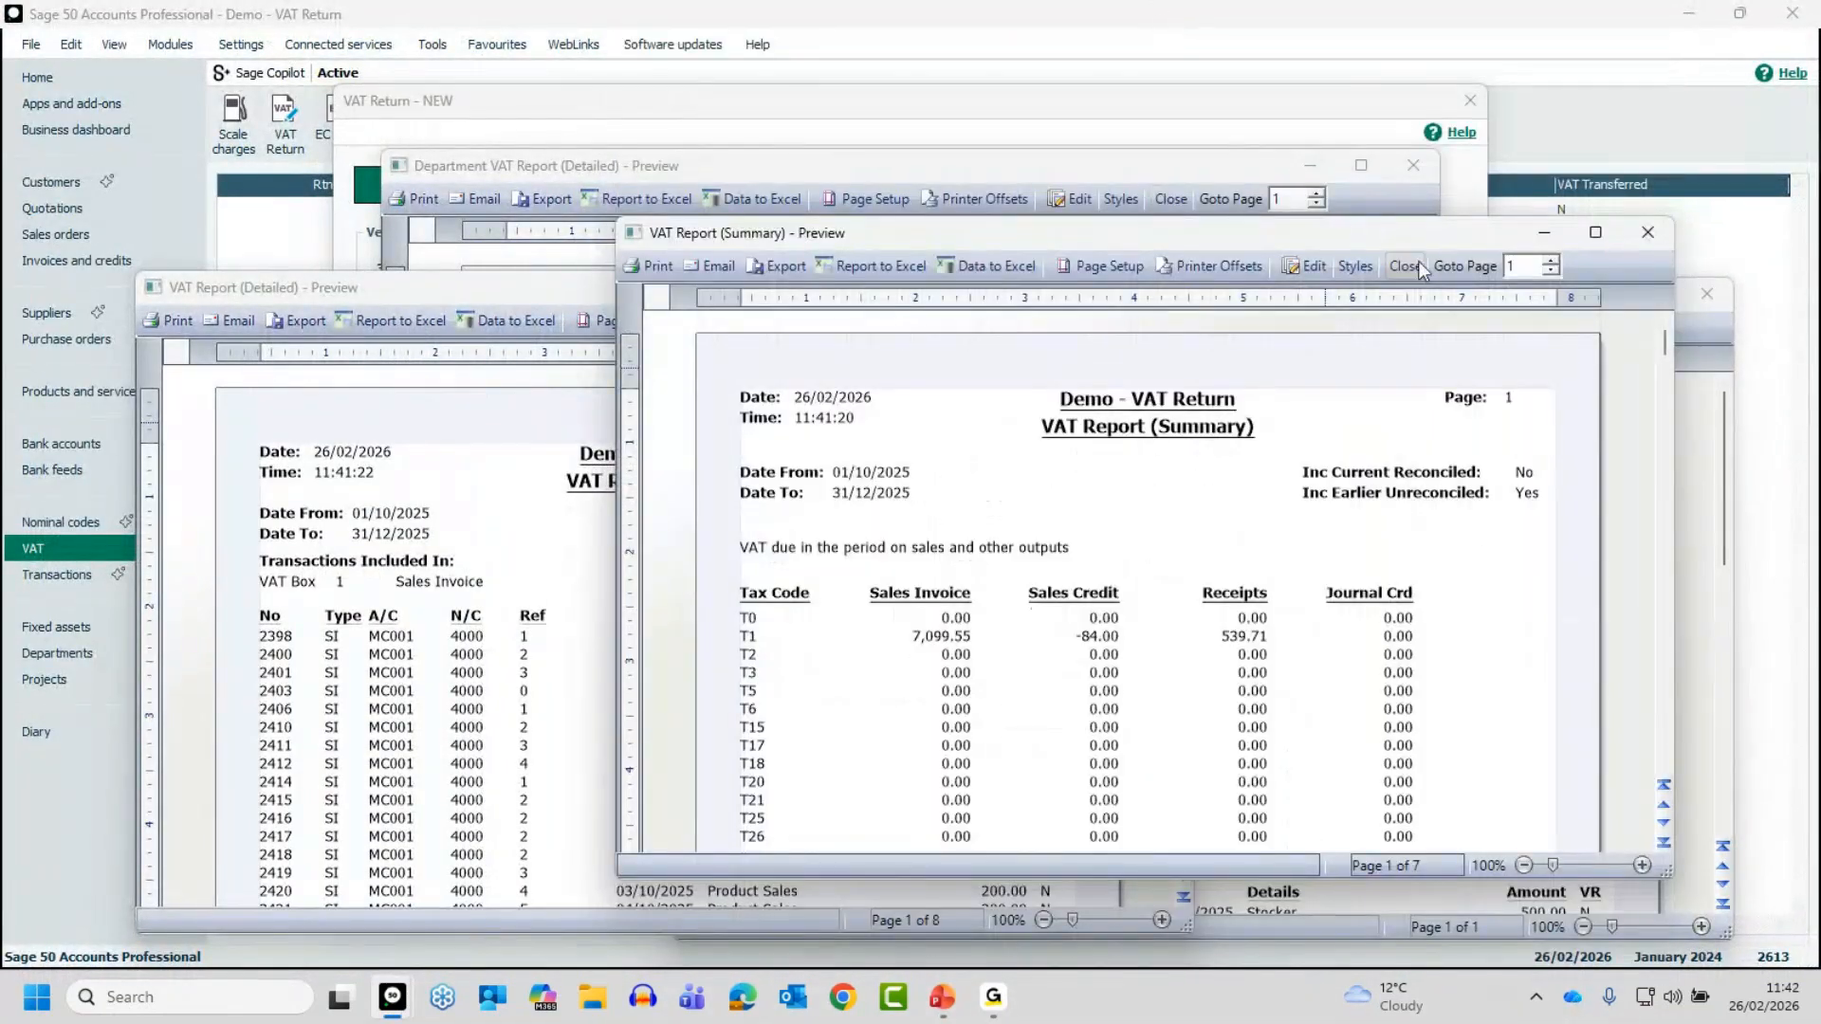
left_click(1594, 233)
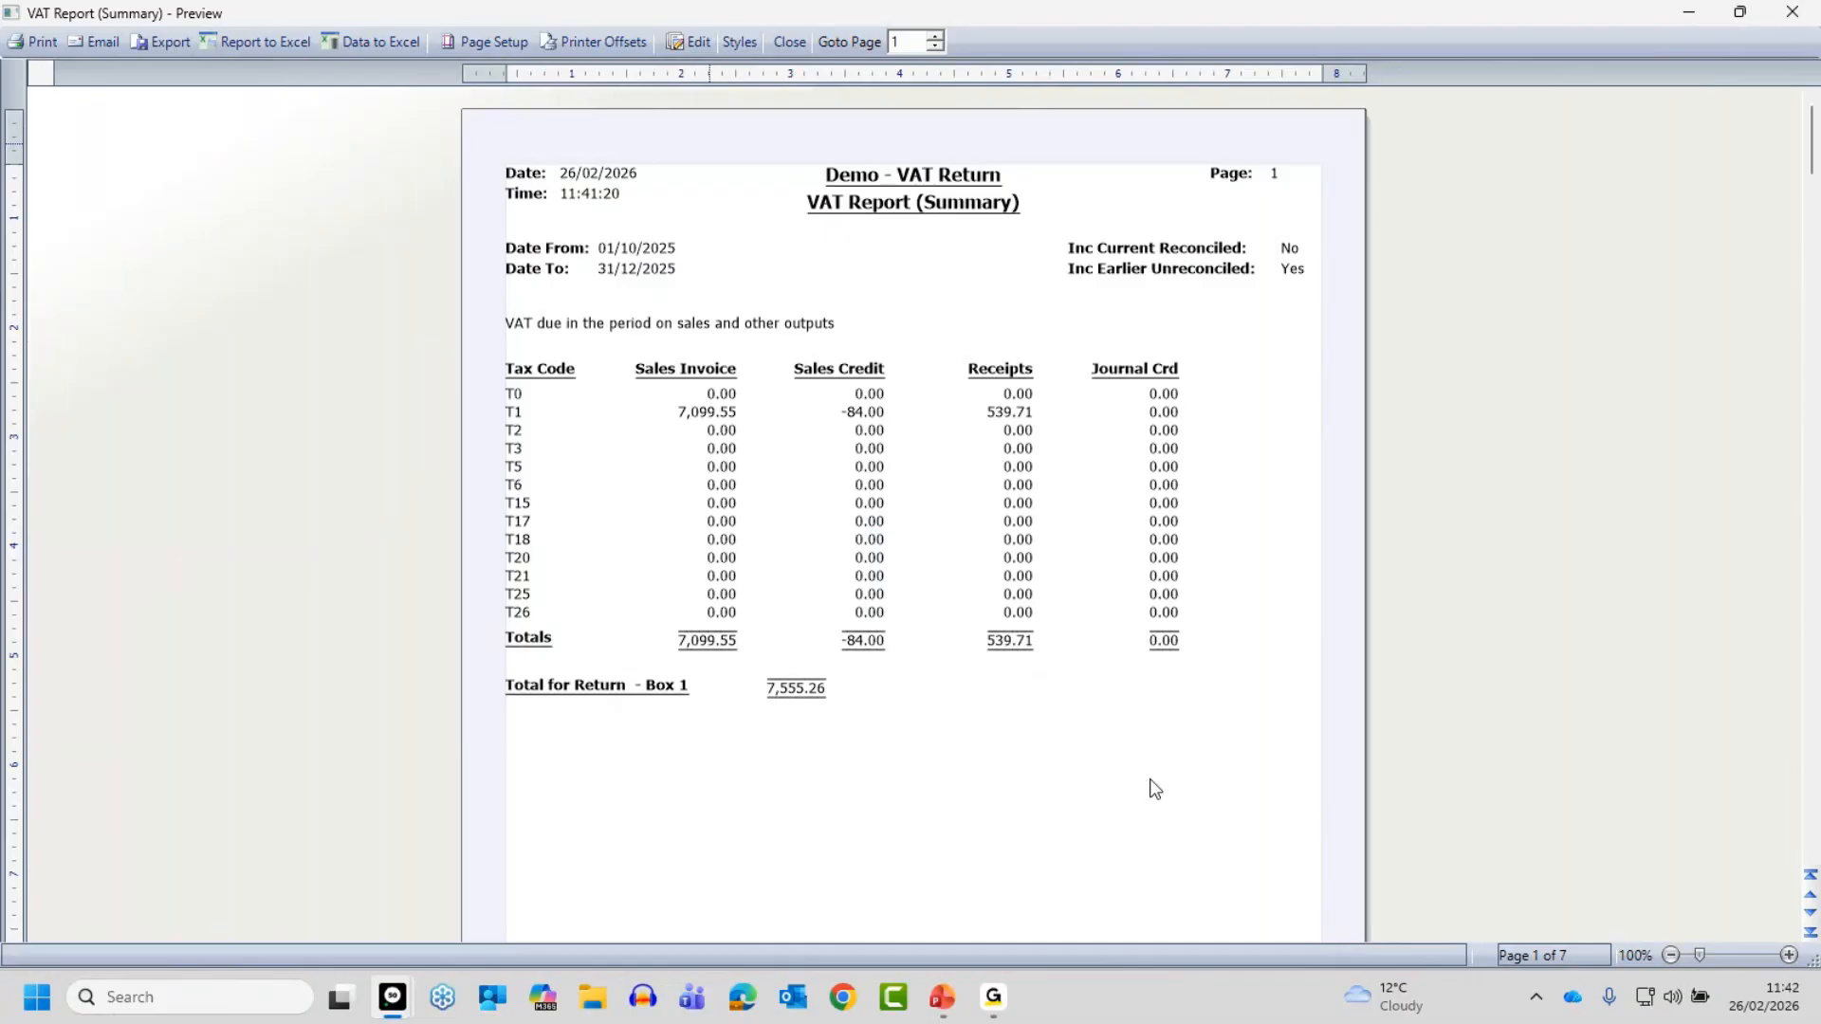
left_click(799, 41)
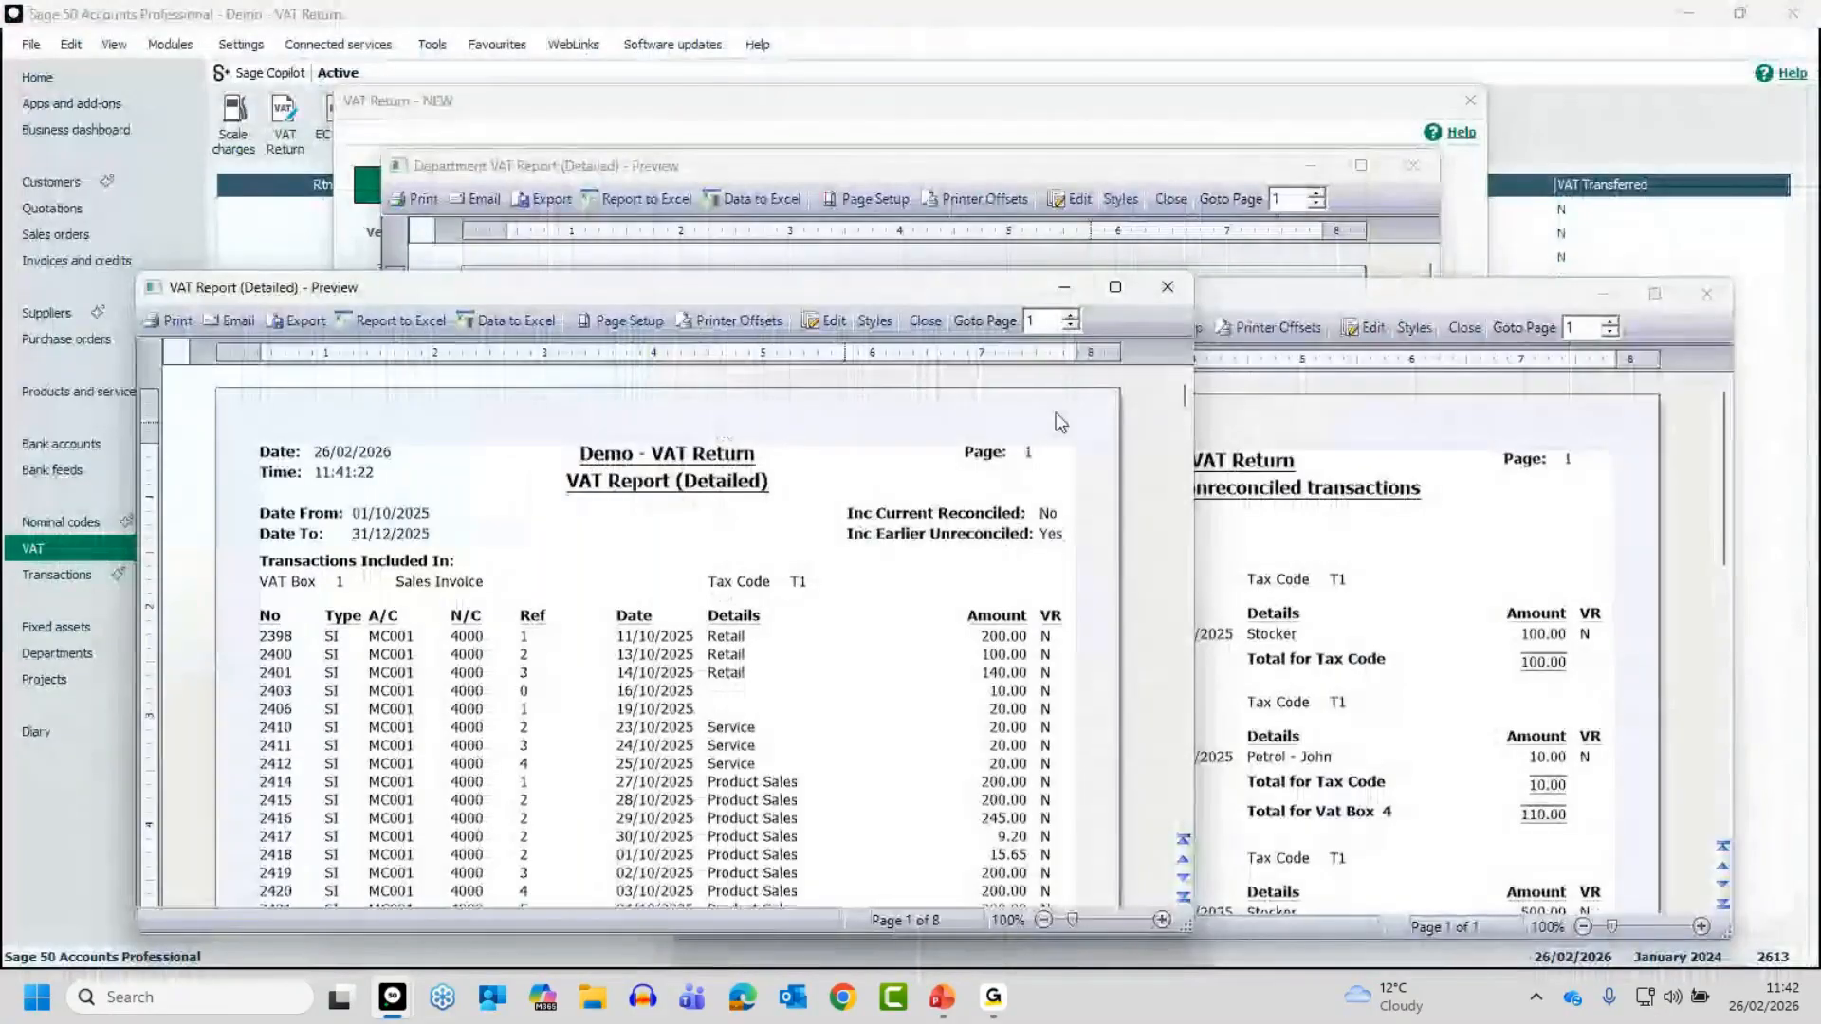
- Examine the VAT Report (Detailed) preview at full size and 149% zoom, reading through the box 1 sales invoices on tax code T1
left_click(1116, 286)
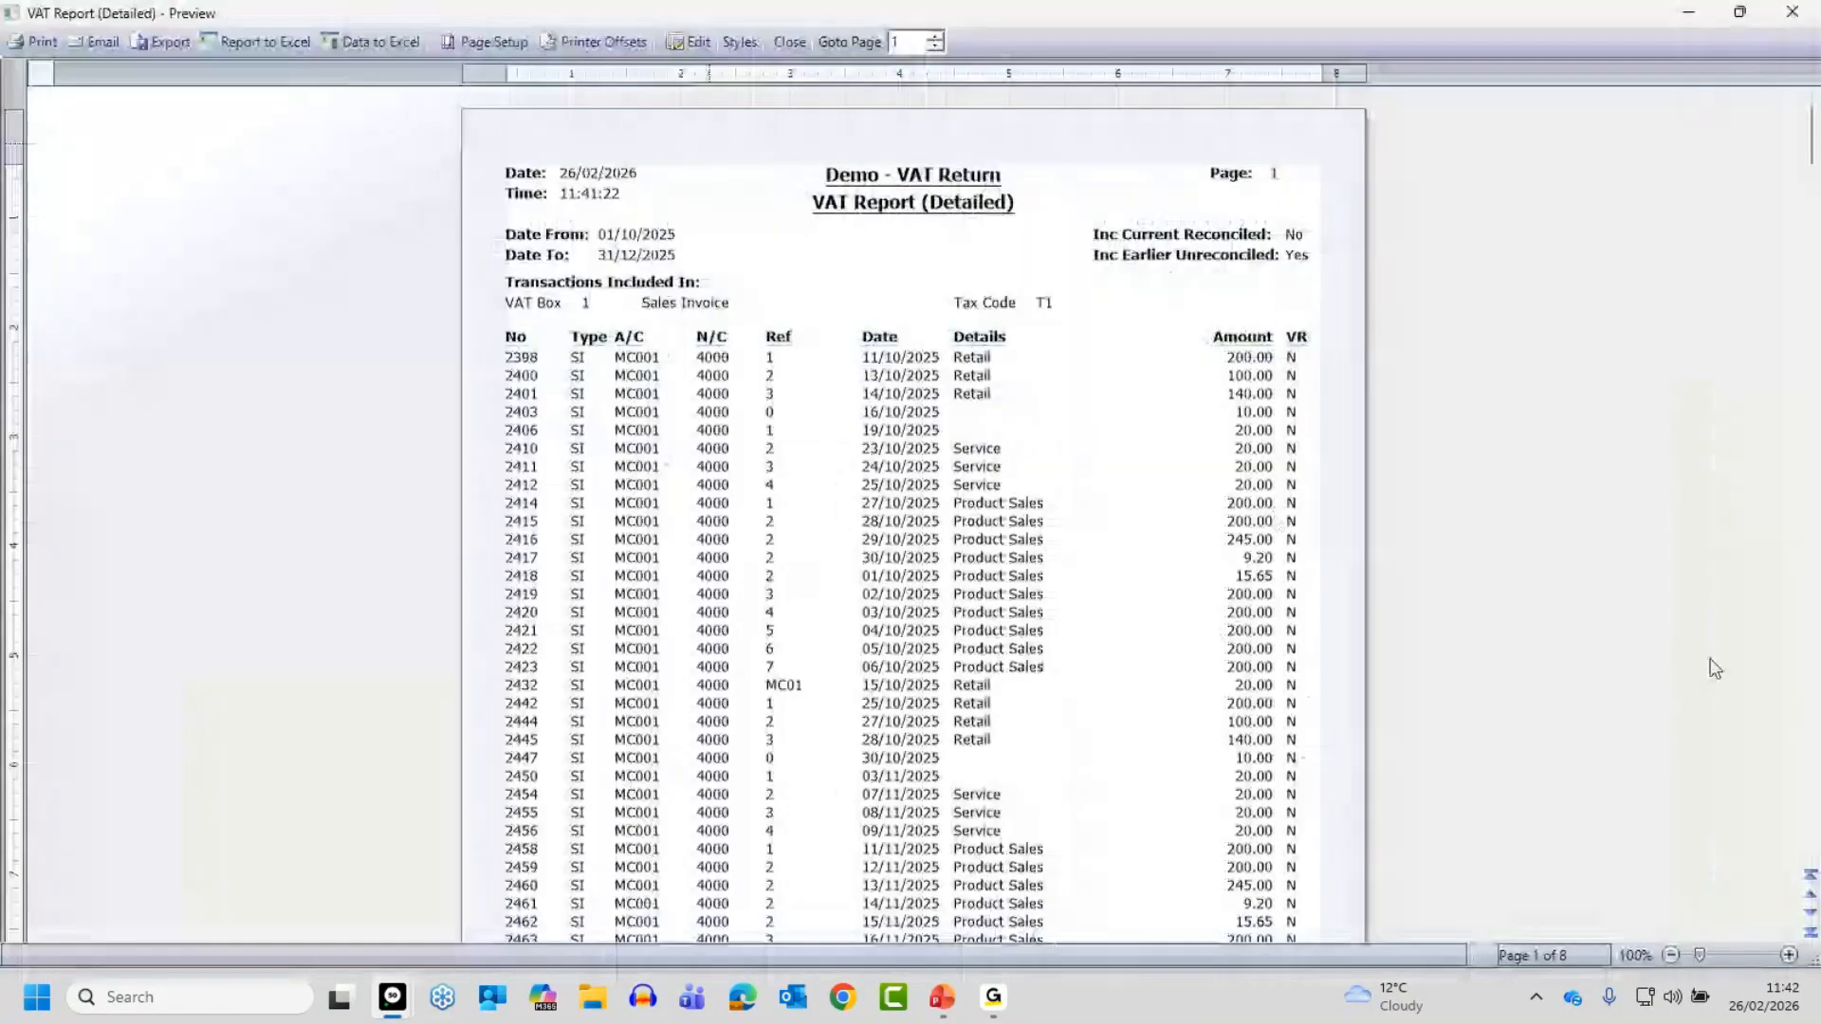
left_click(1789, 956)
left_click(1789, 957)
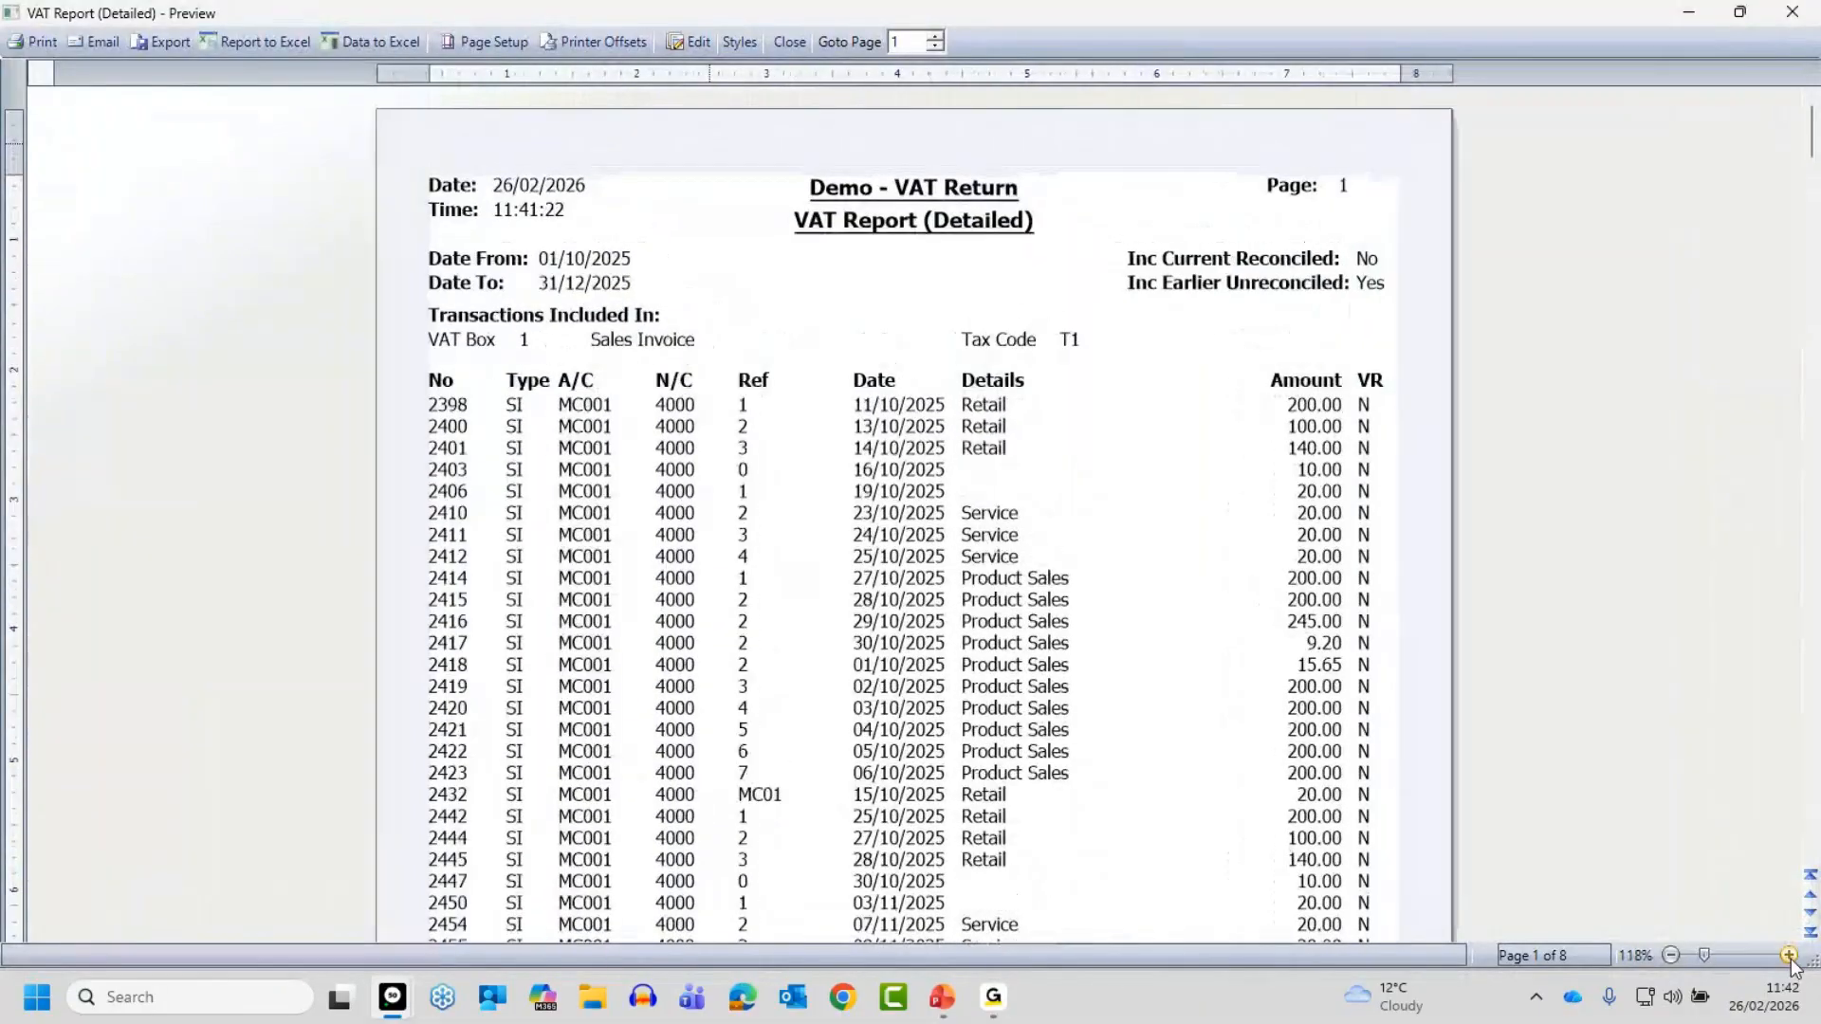
left_click(1789, 956)
left_click(1789, 956)
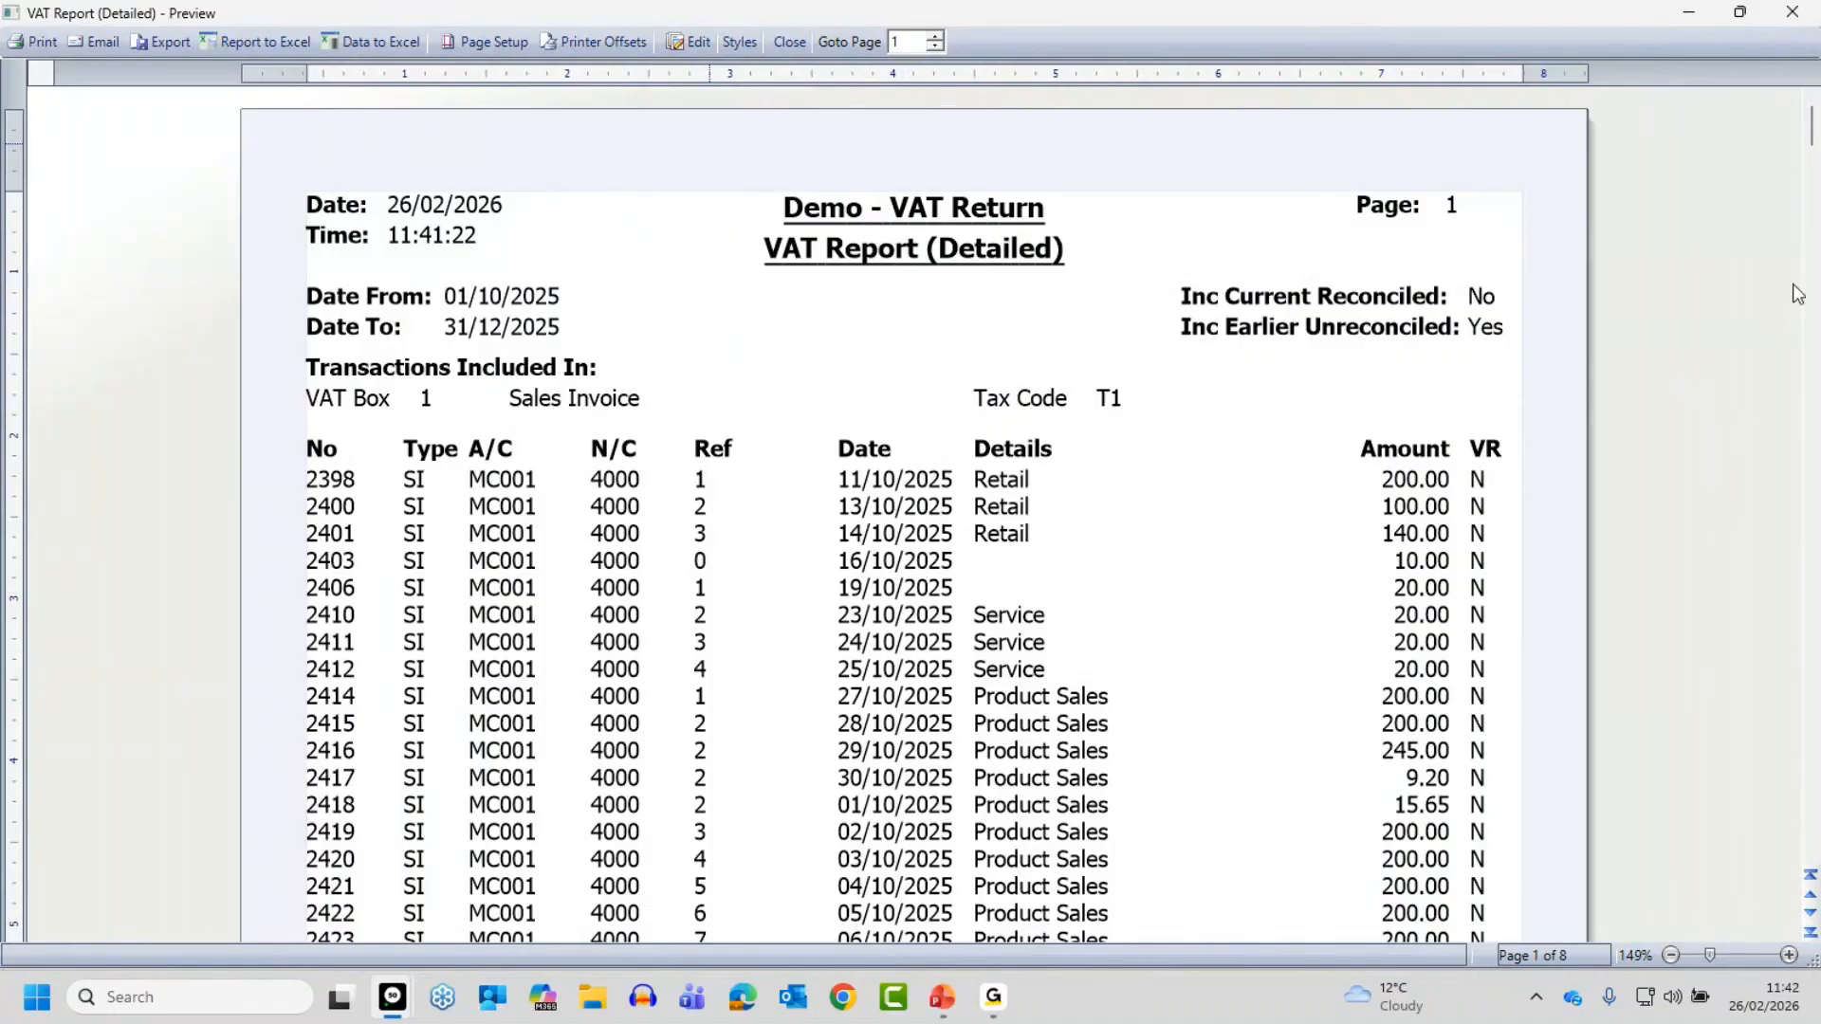
left_click(1812, 859)
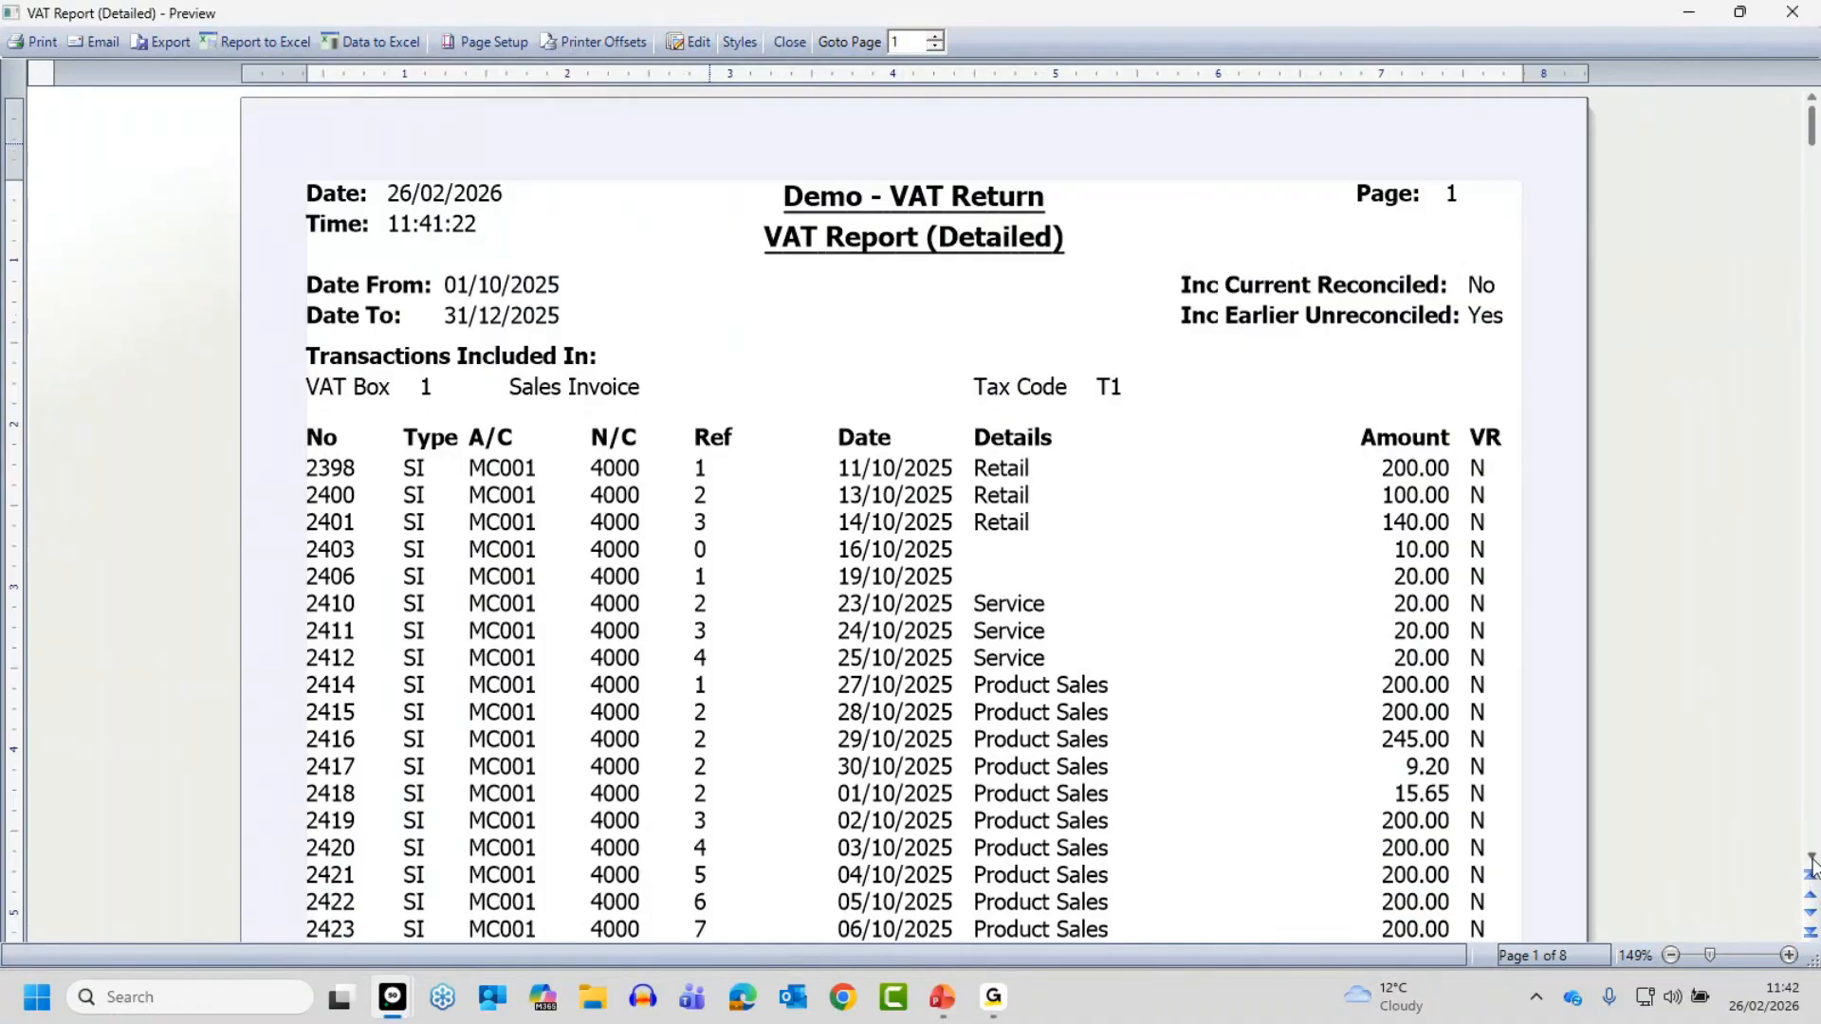
scroll(1811, 862, "down", 5)
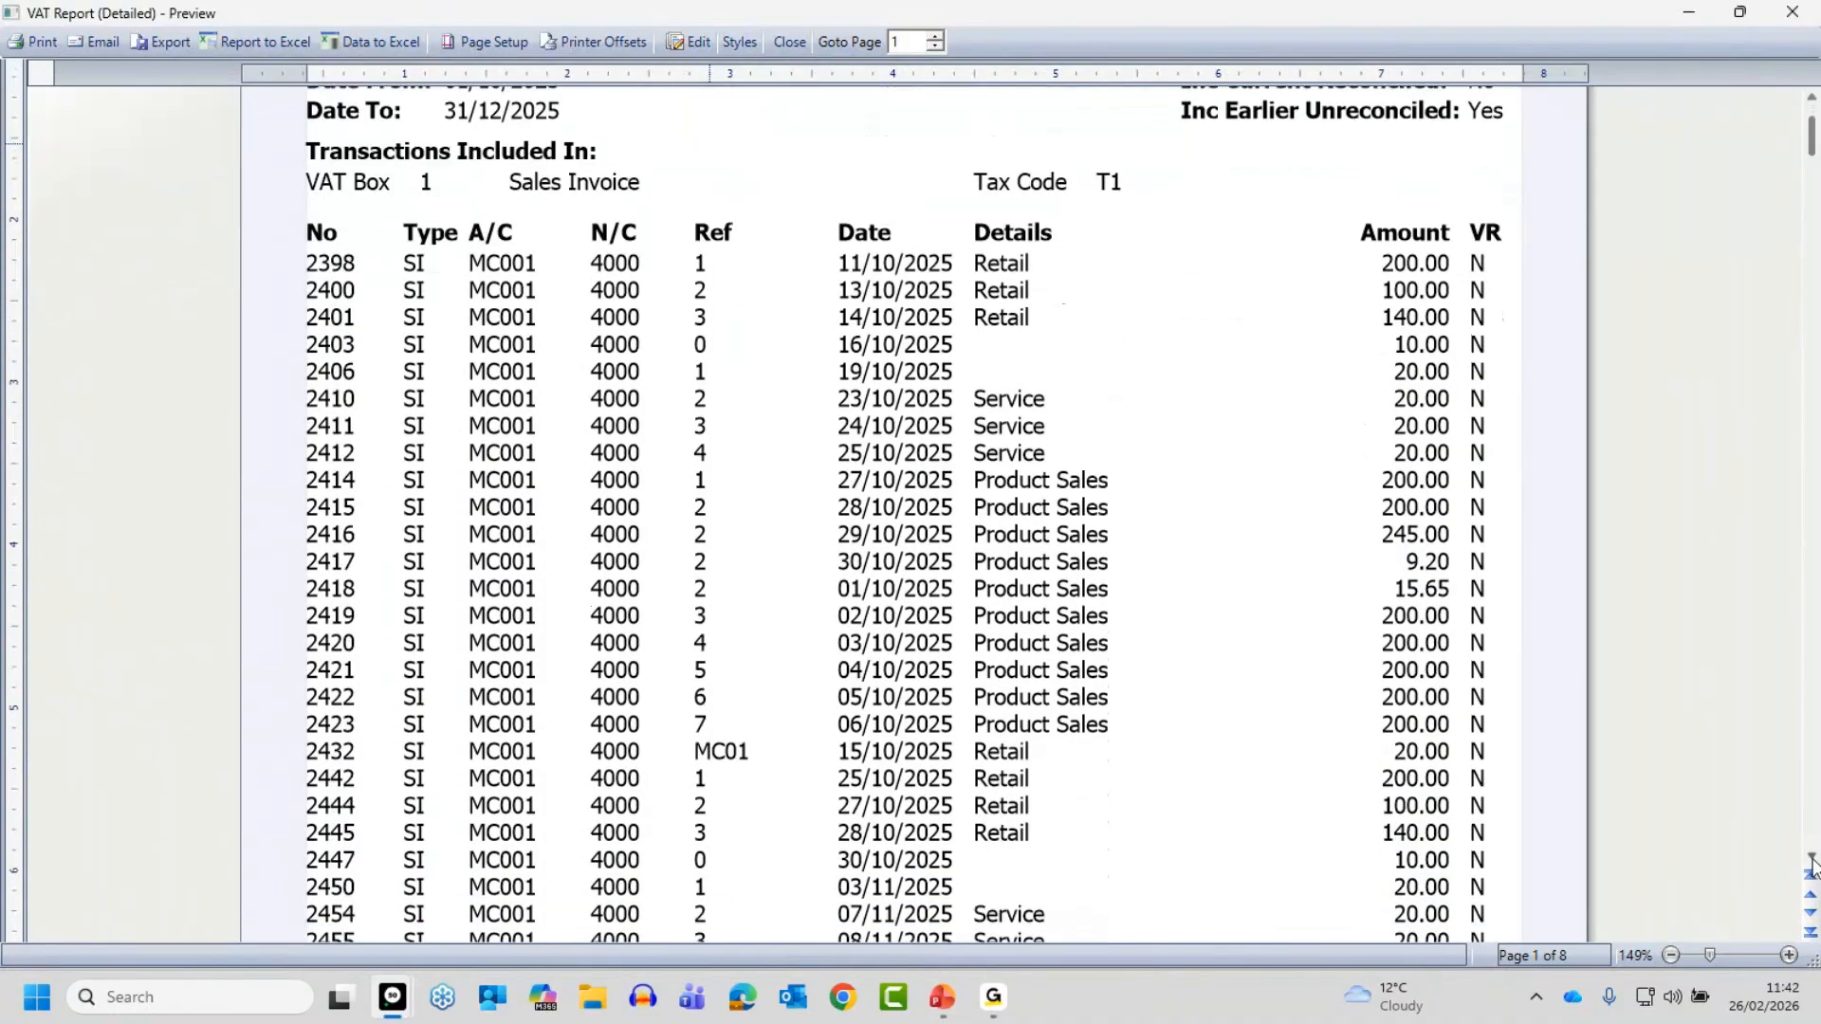
scroll(1812, 861, "down", 8)
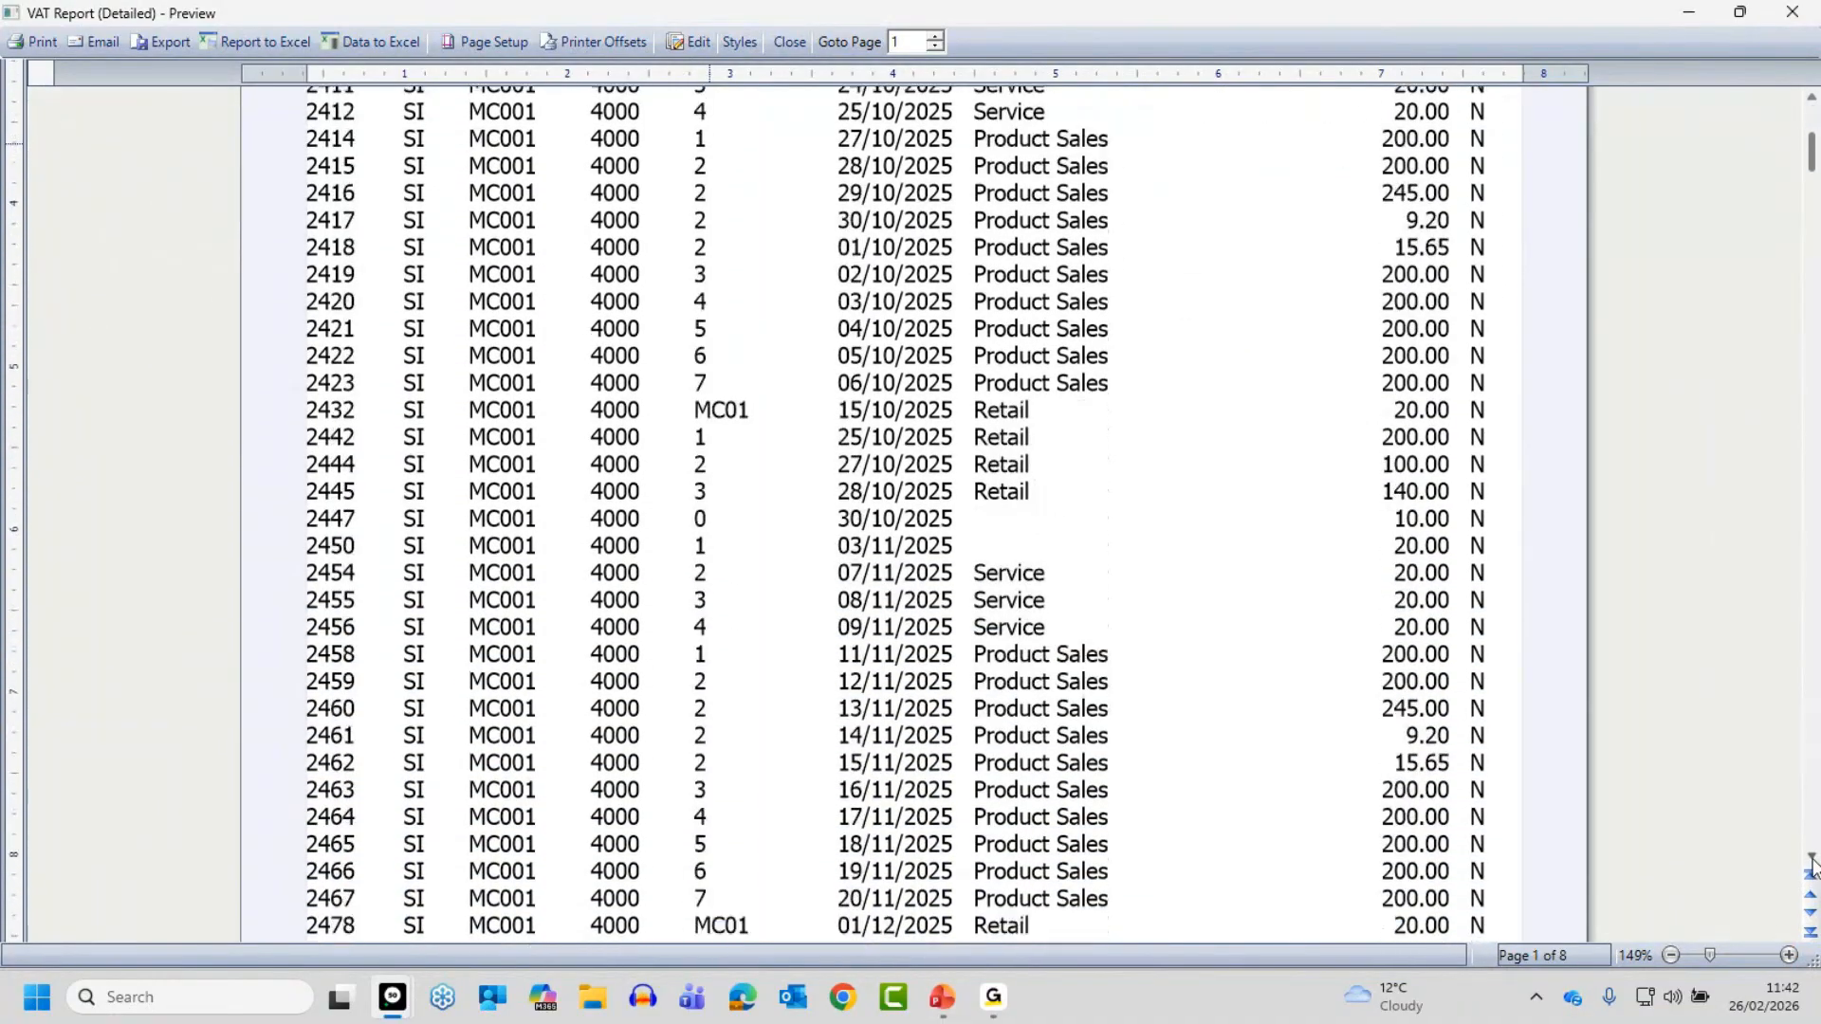
scroll(1812, 861, "down", 7)
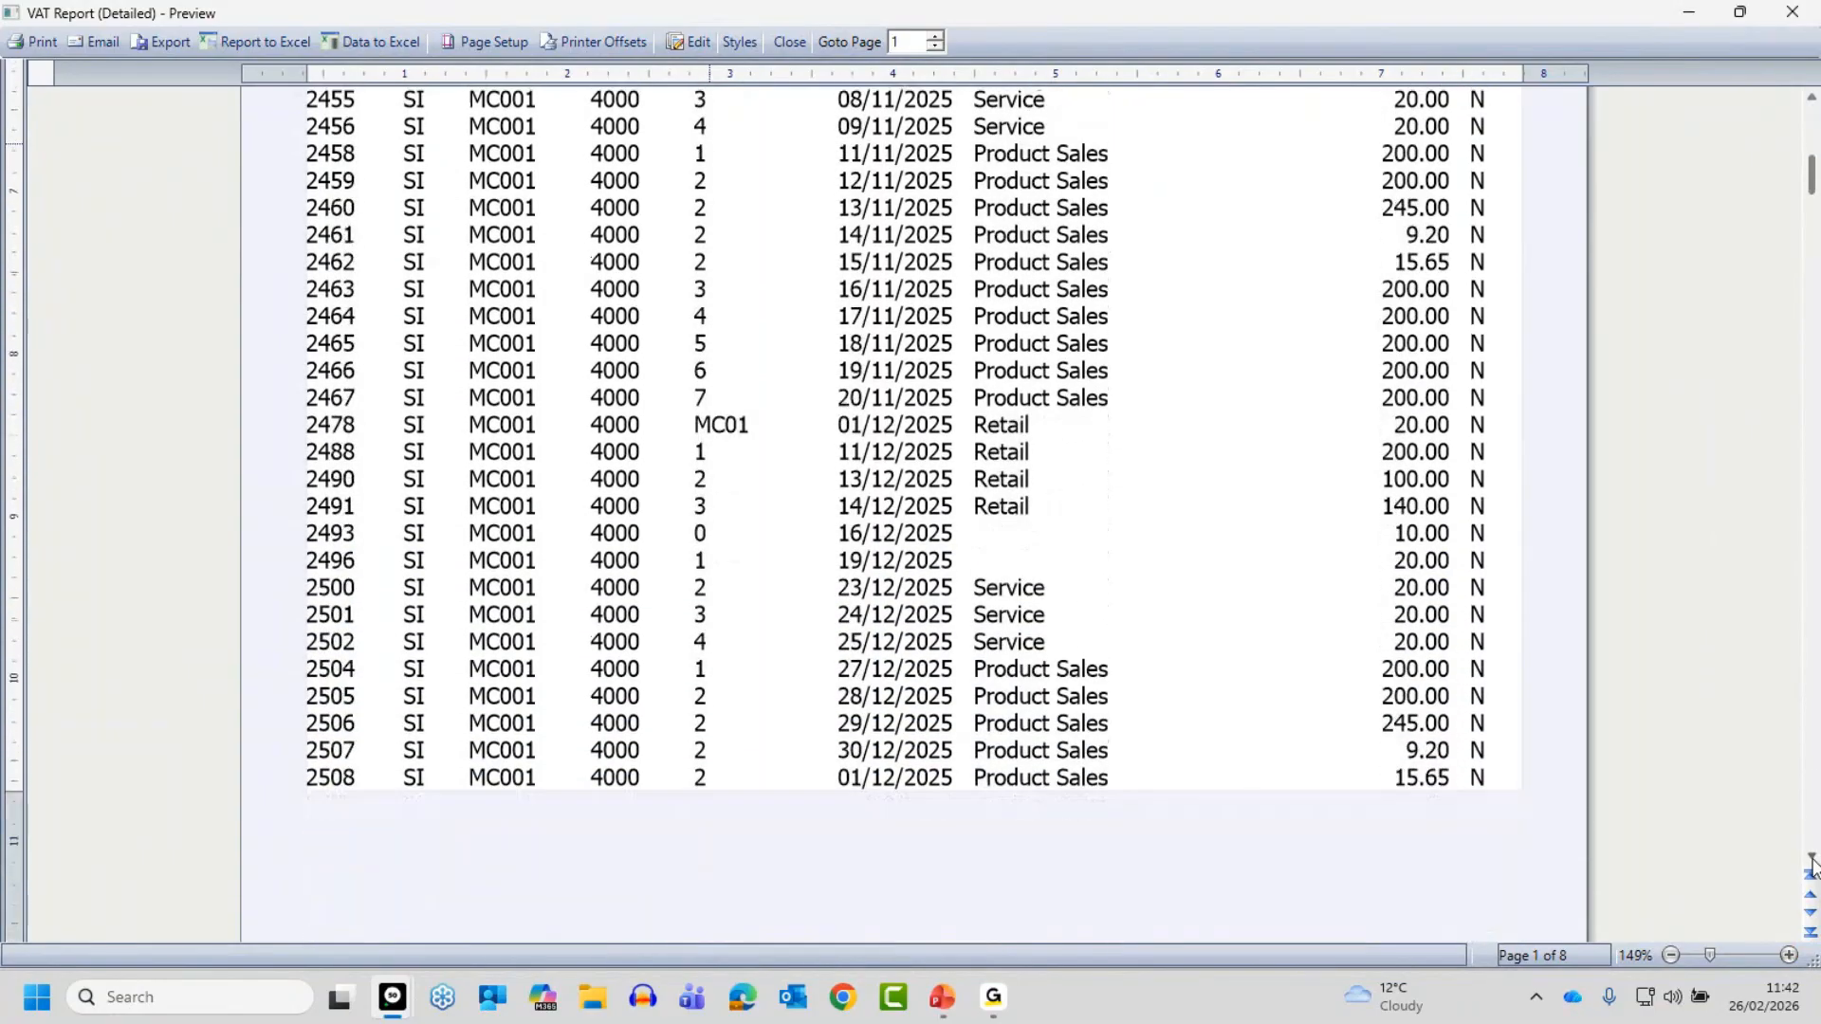
scroll(1812, 861, "down", 7)
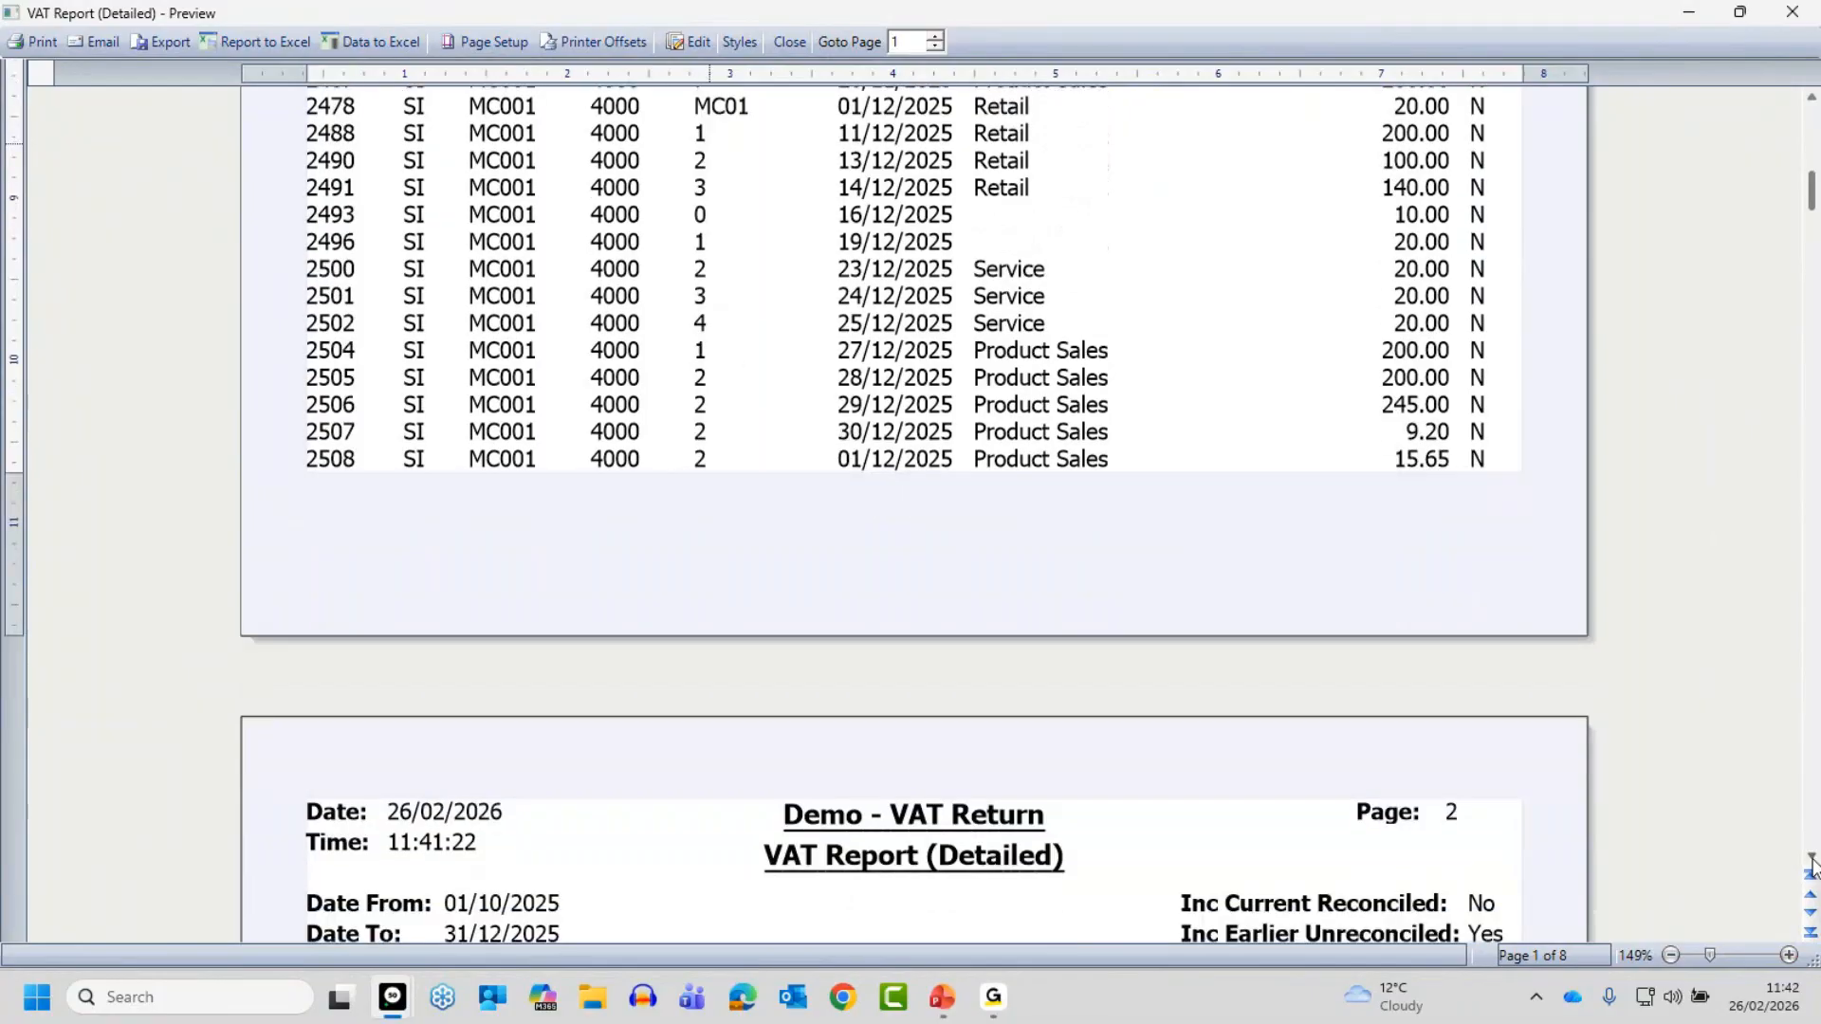
scroll(1812, 861, "down", 6)
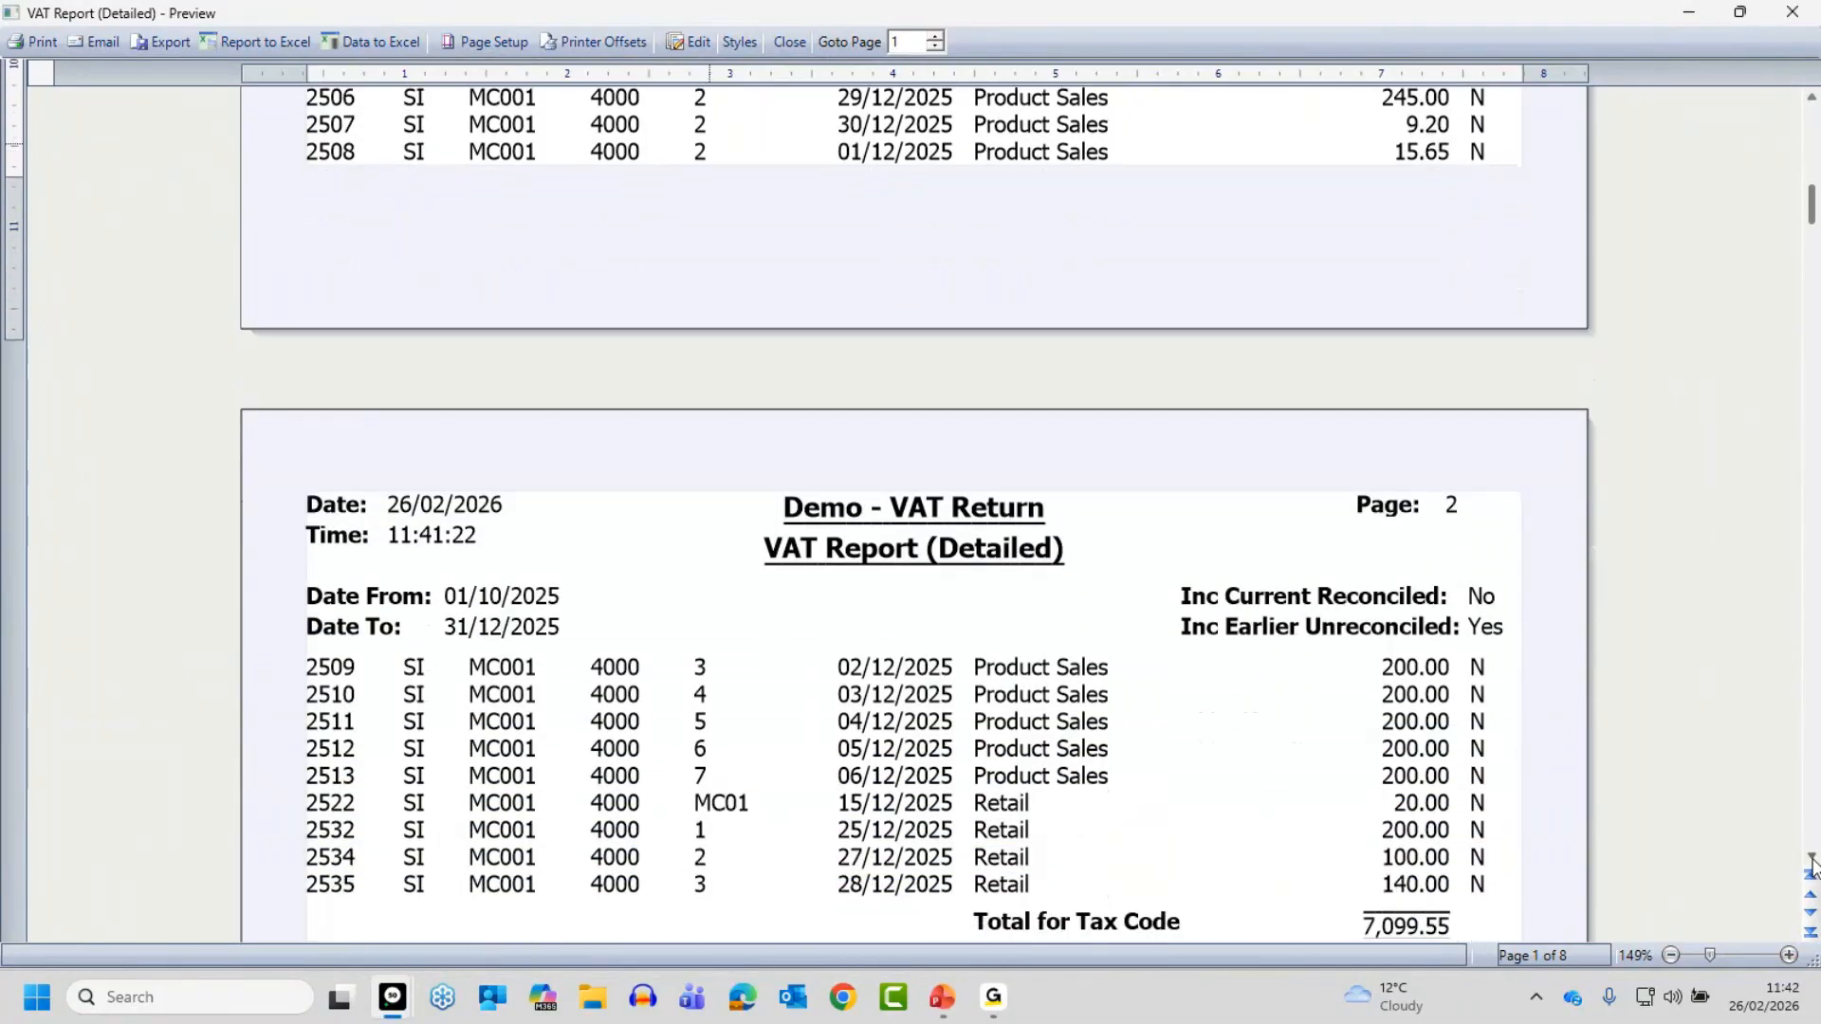
- Review the box 1 sales credits and receipts on tax code T1 in the detailed VAT report, and close the preview
scroll(1812, 861, "down", 4)
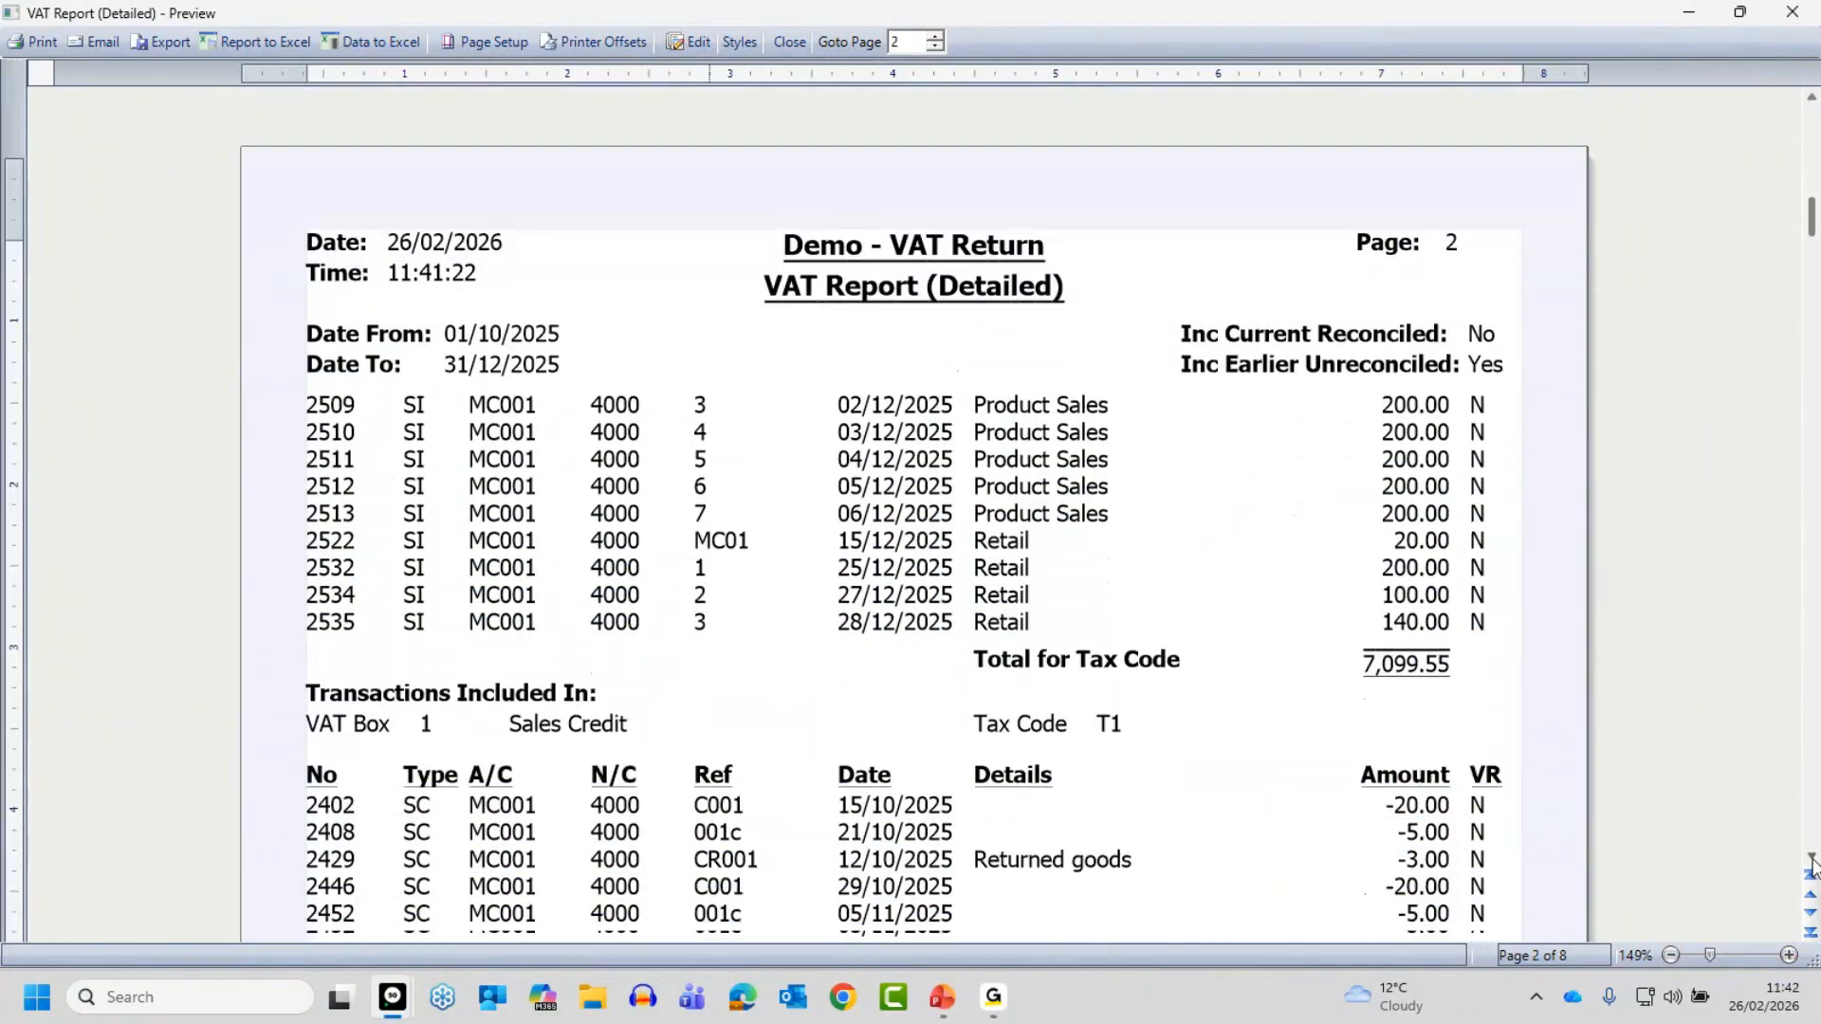
scroll(1812, 861, "down", 6)
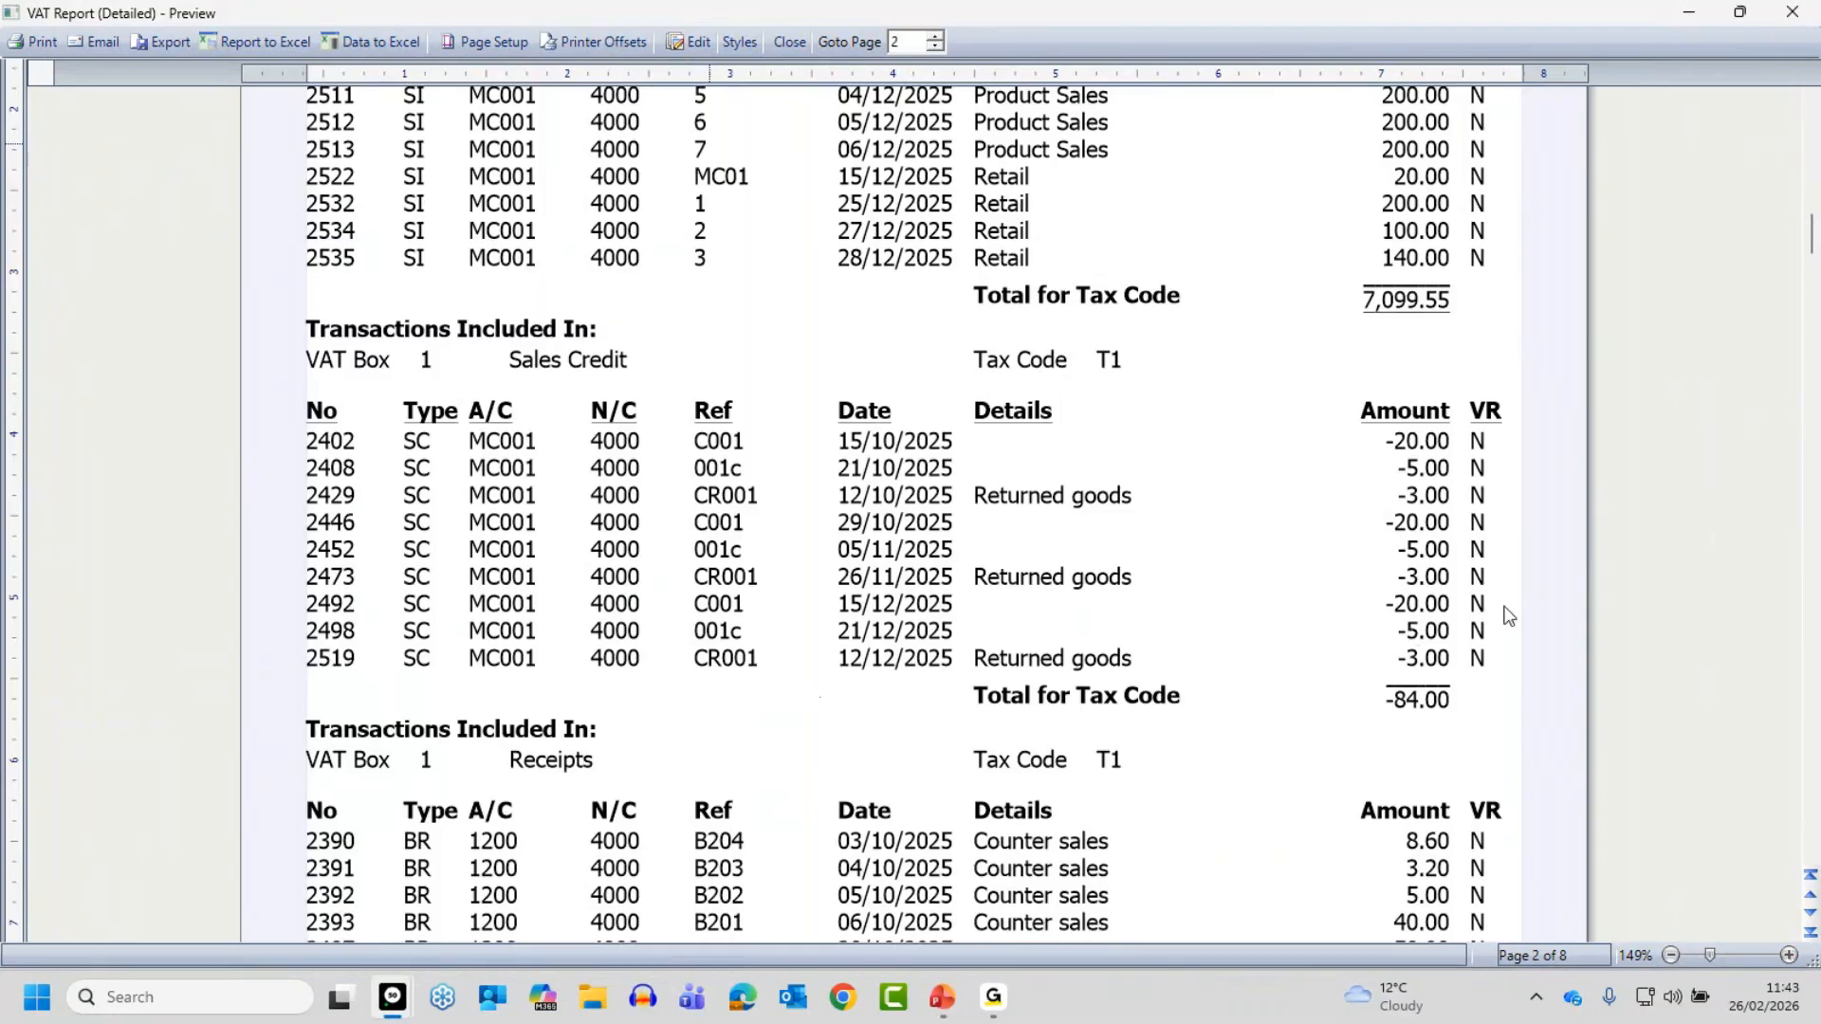
left_click(1812, 857)
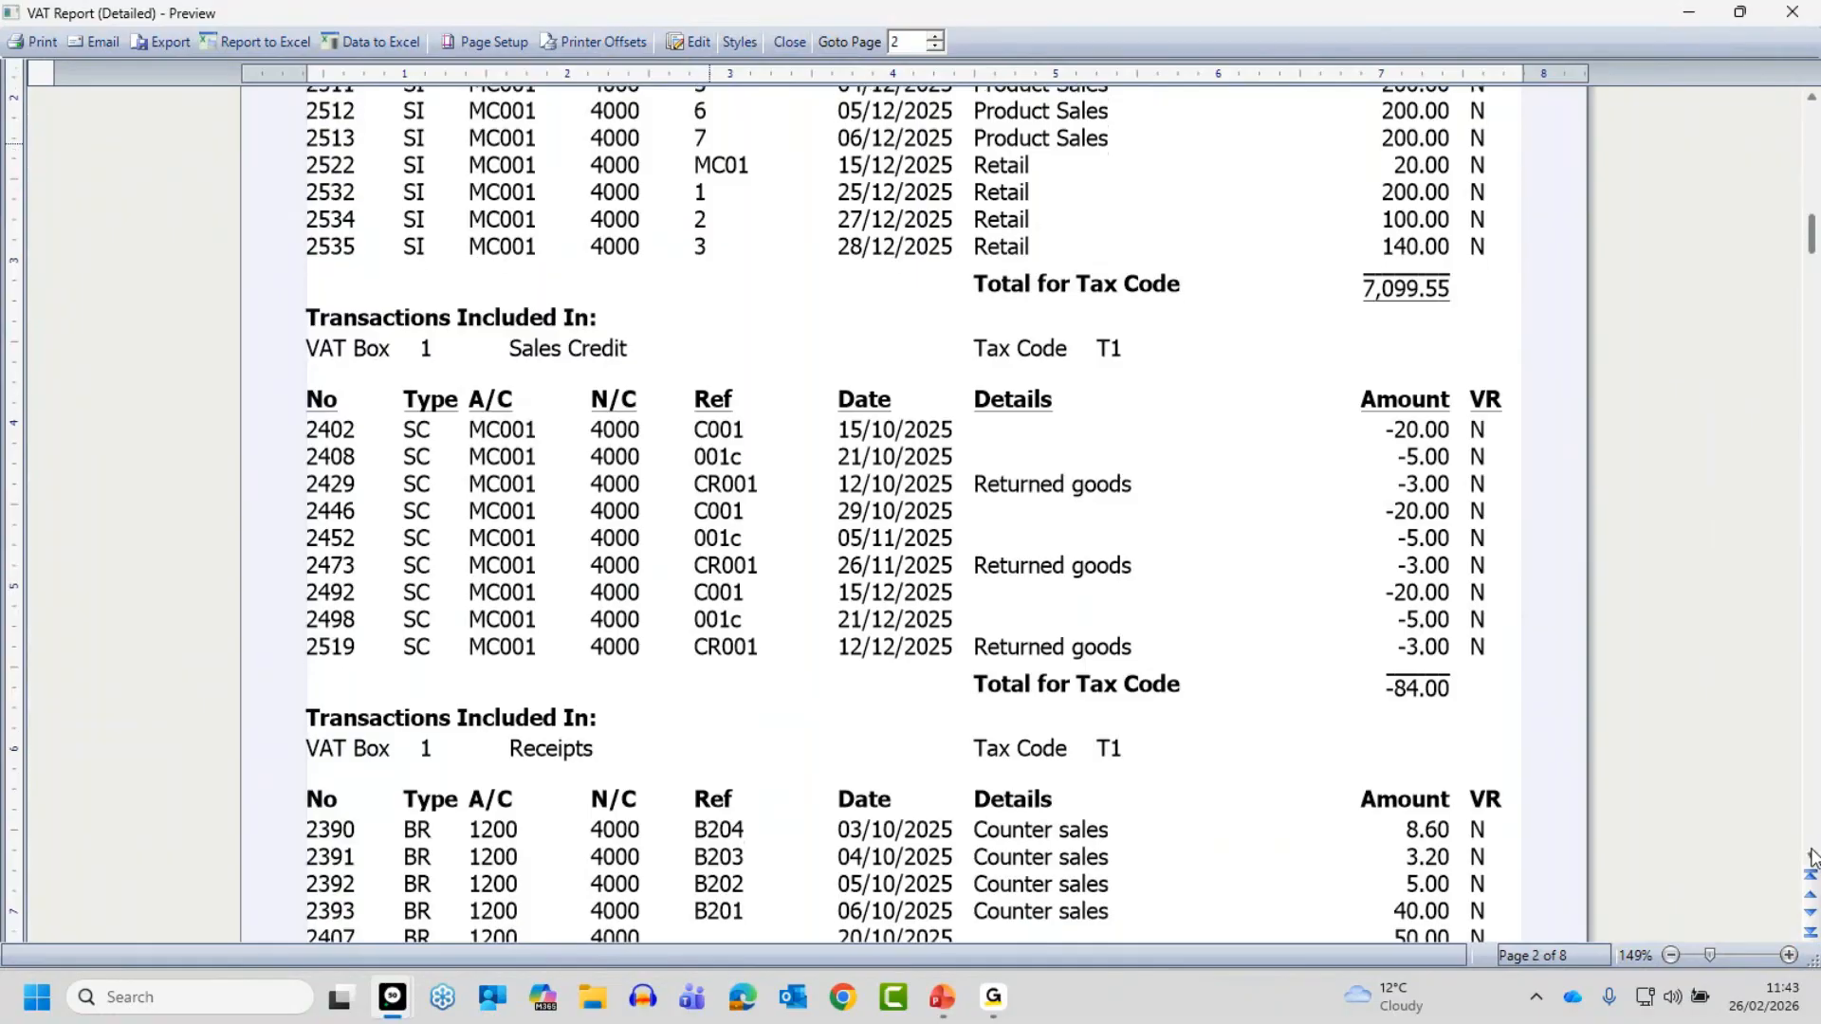
scroll(1812, 856, "down", 5)
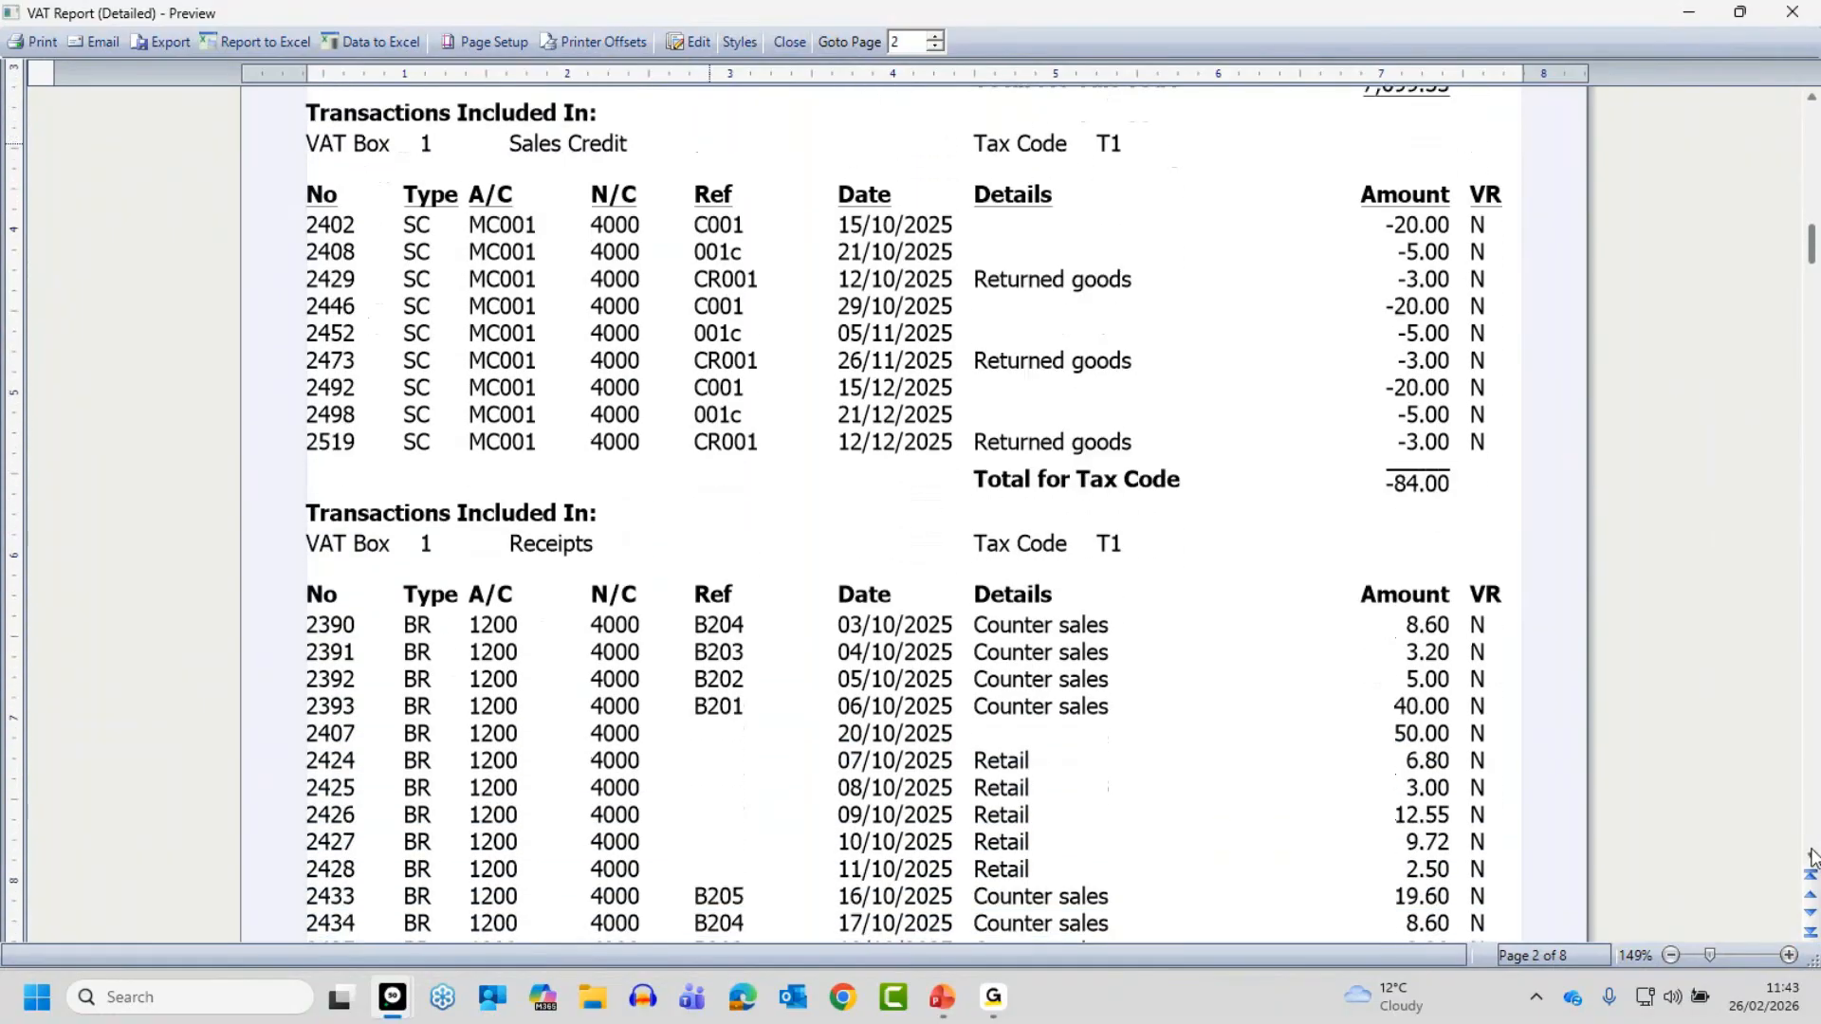
scroll(1812, 857, "down", 2)
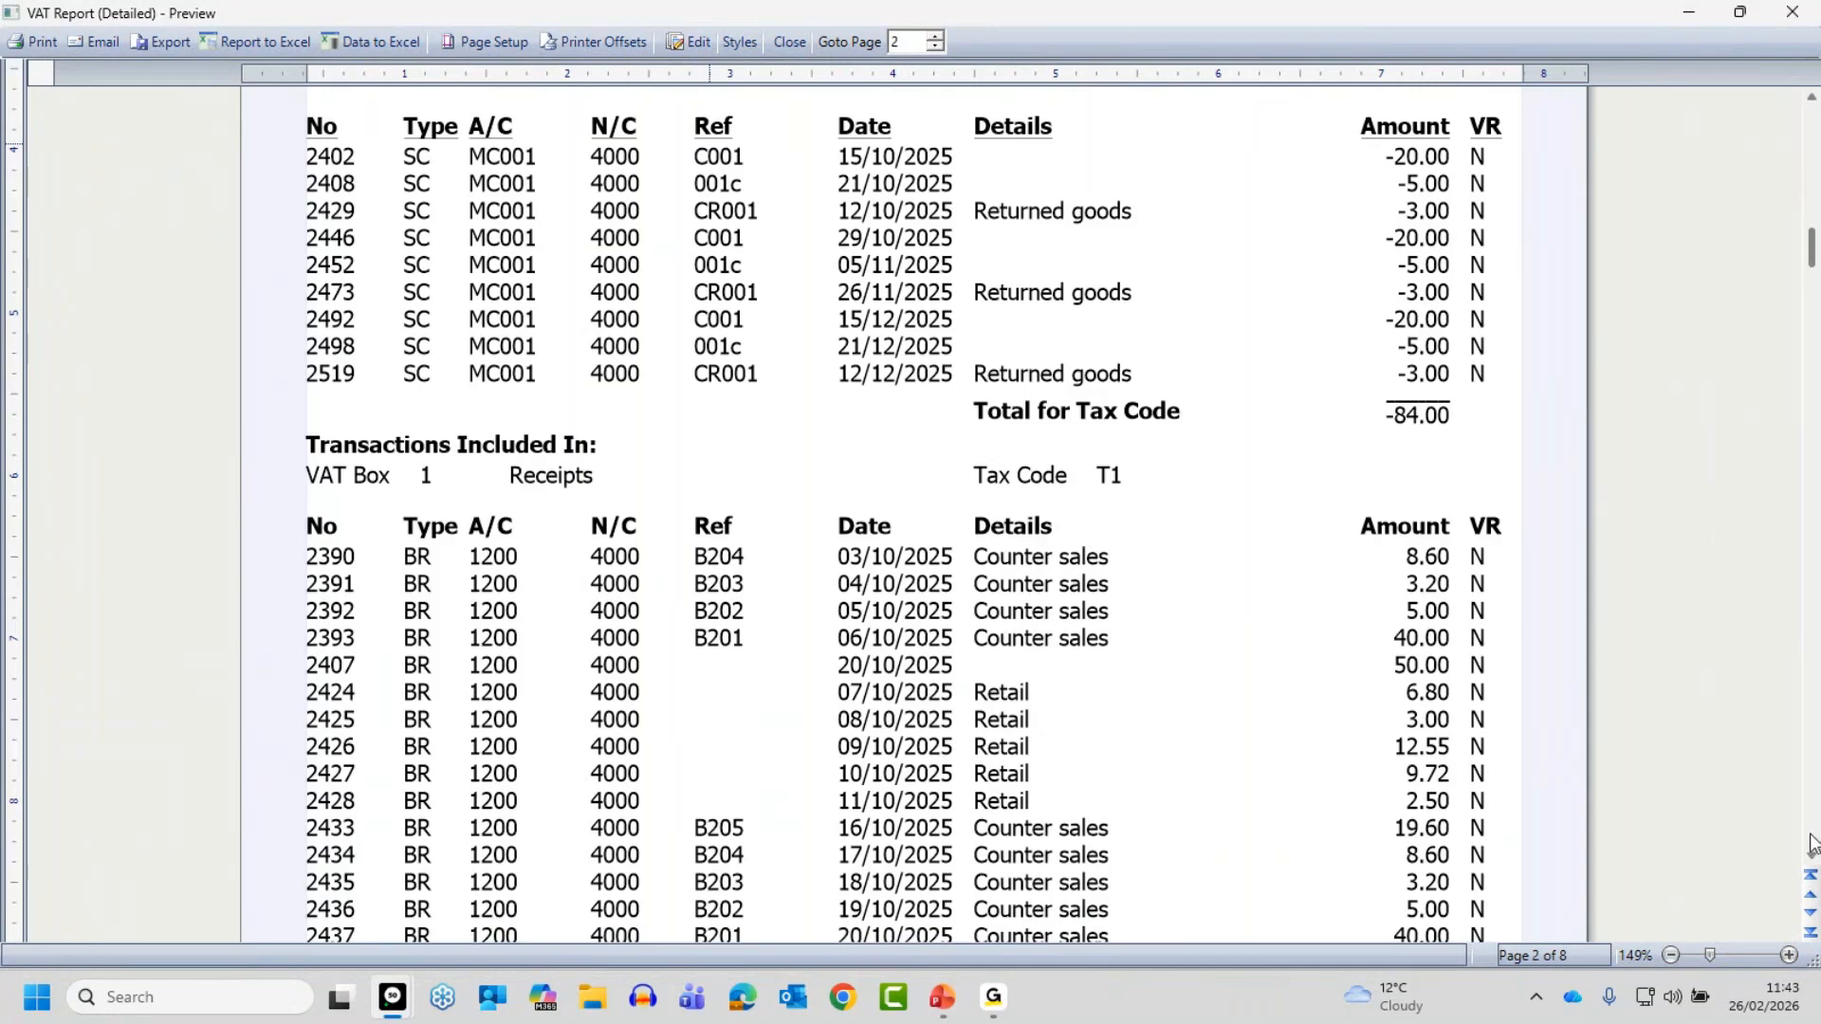
left_click(794, 43)
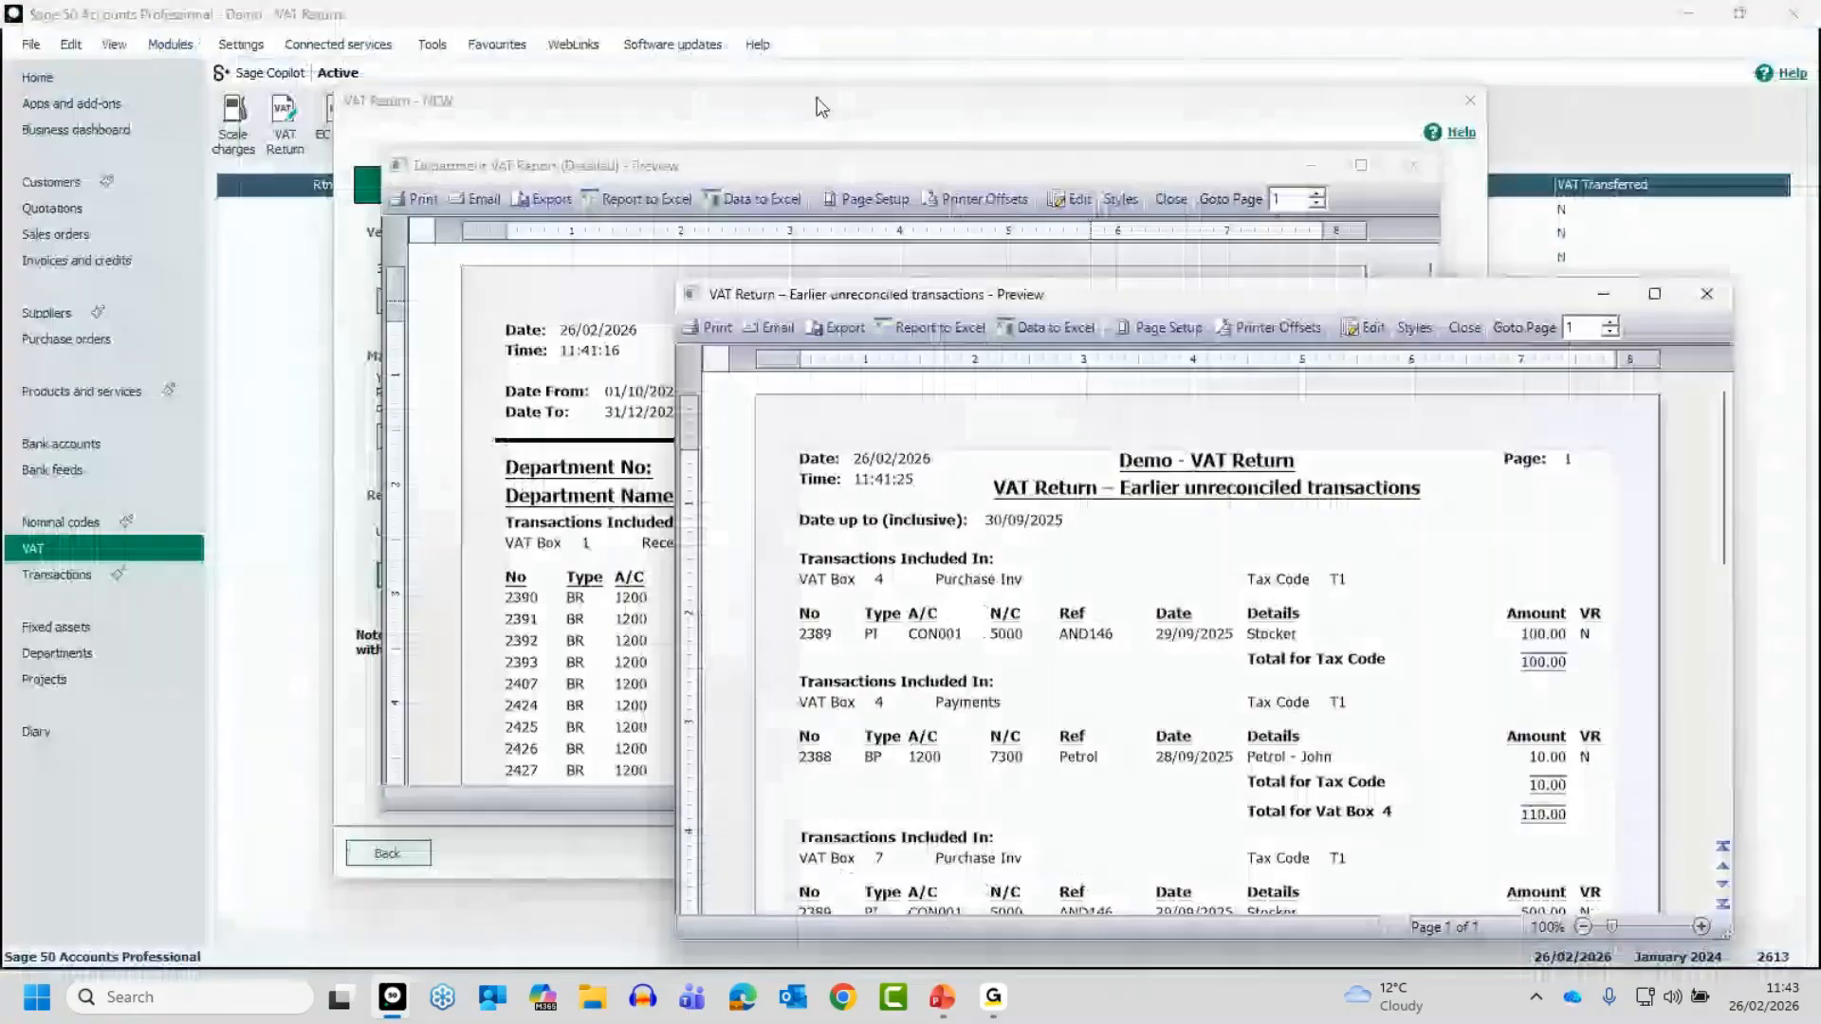
- Review the earlier unreconciled transactions and Department VAT Report (Detailed) previews at full size, closing each one
double_click(1273, 304)
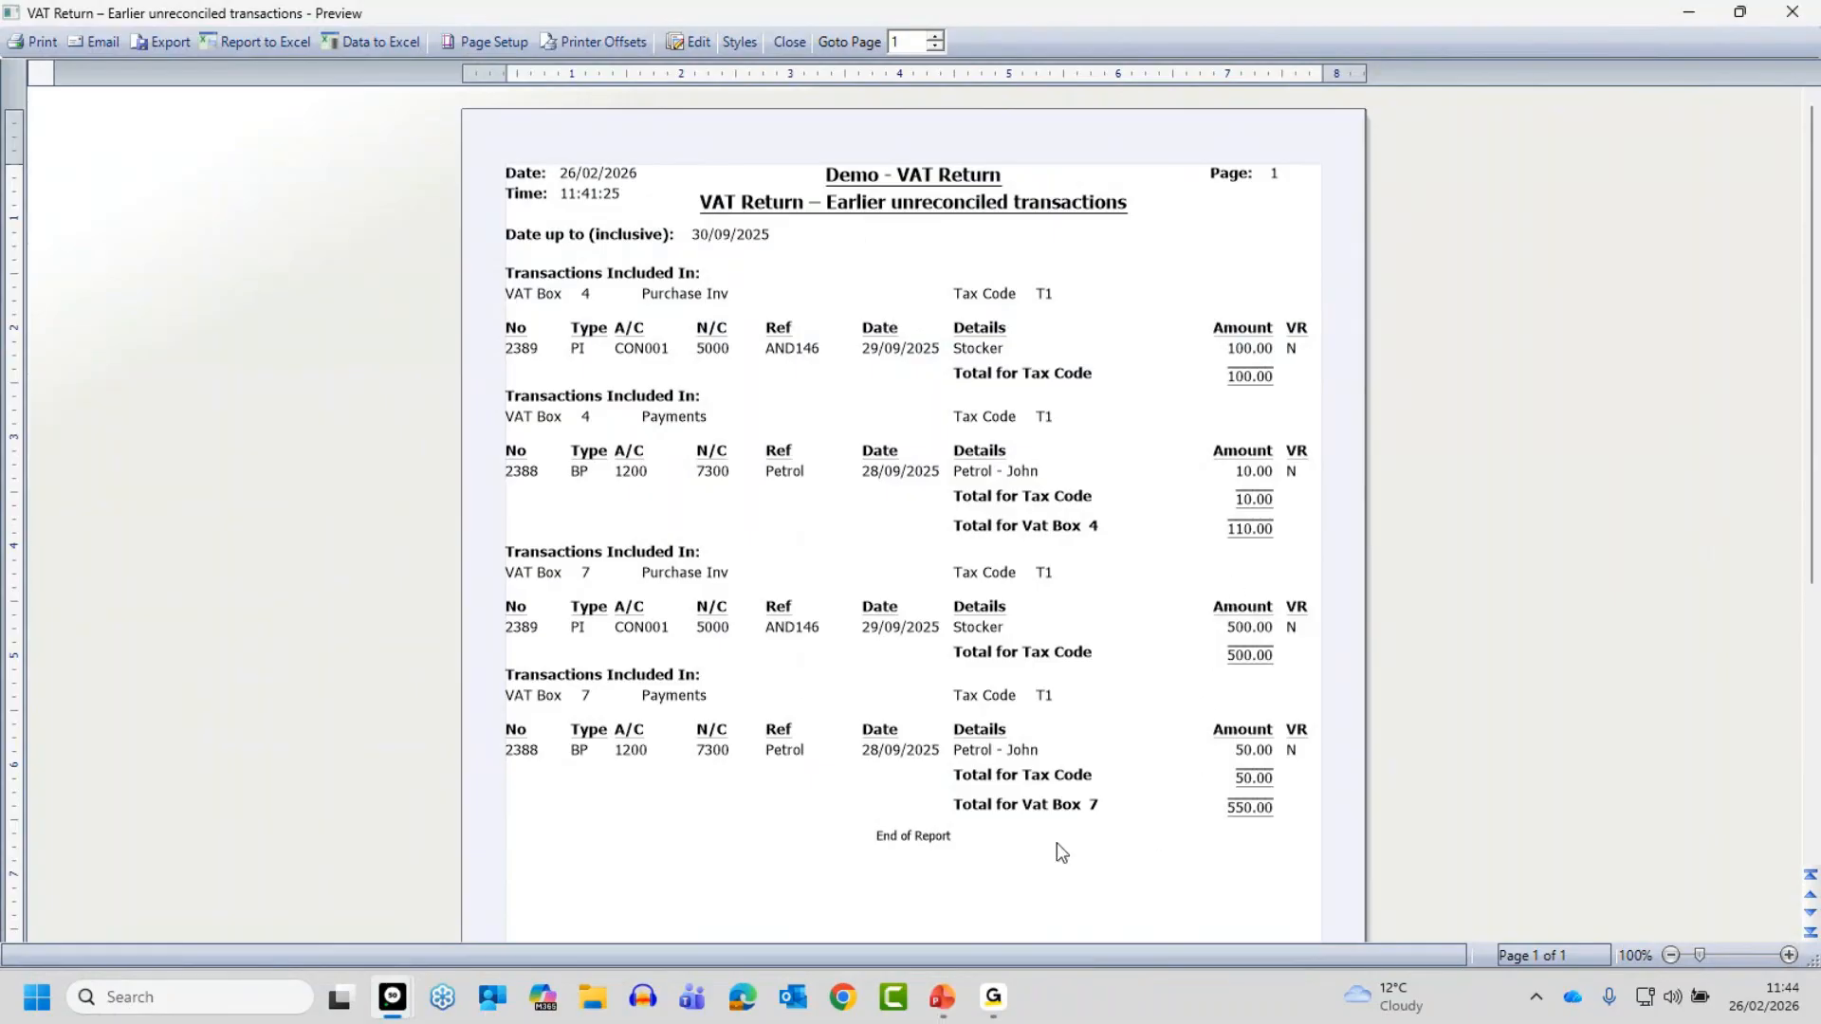
left_click(790, 42)
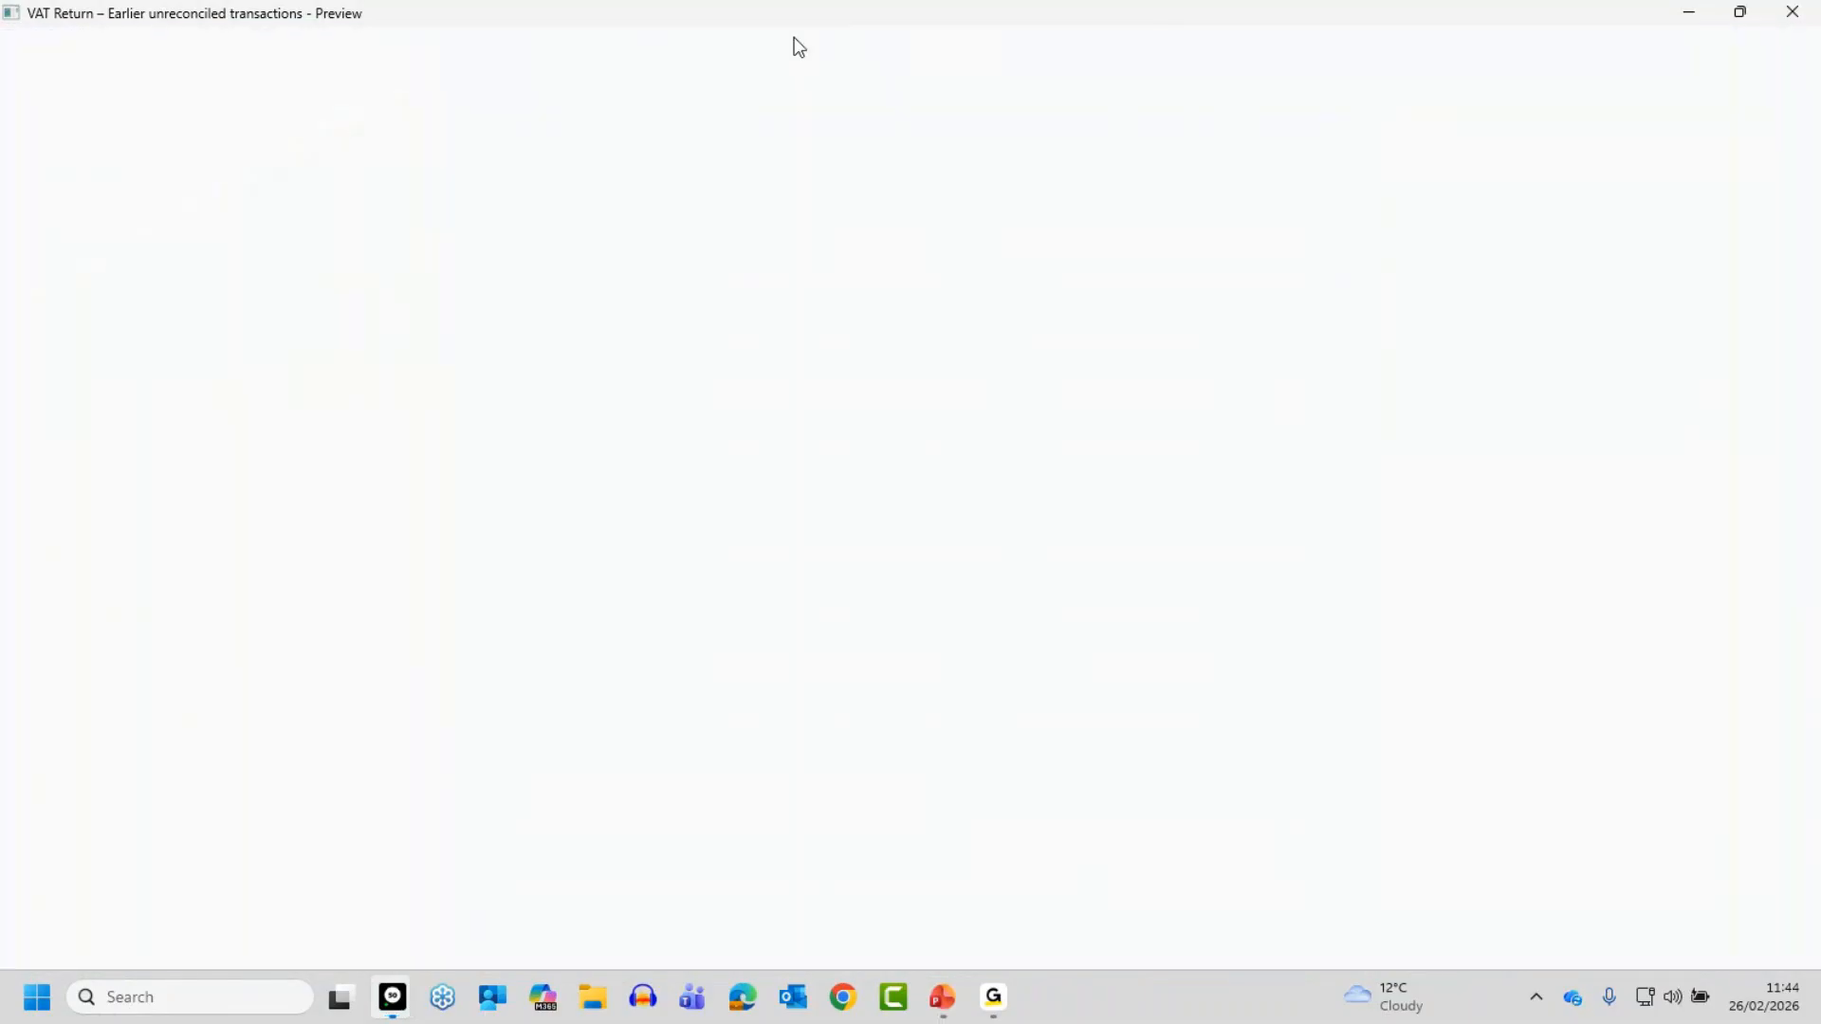
left_click(1361, 166)
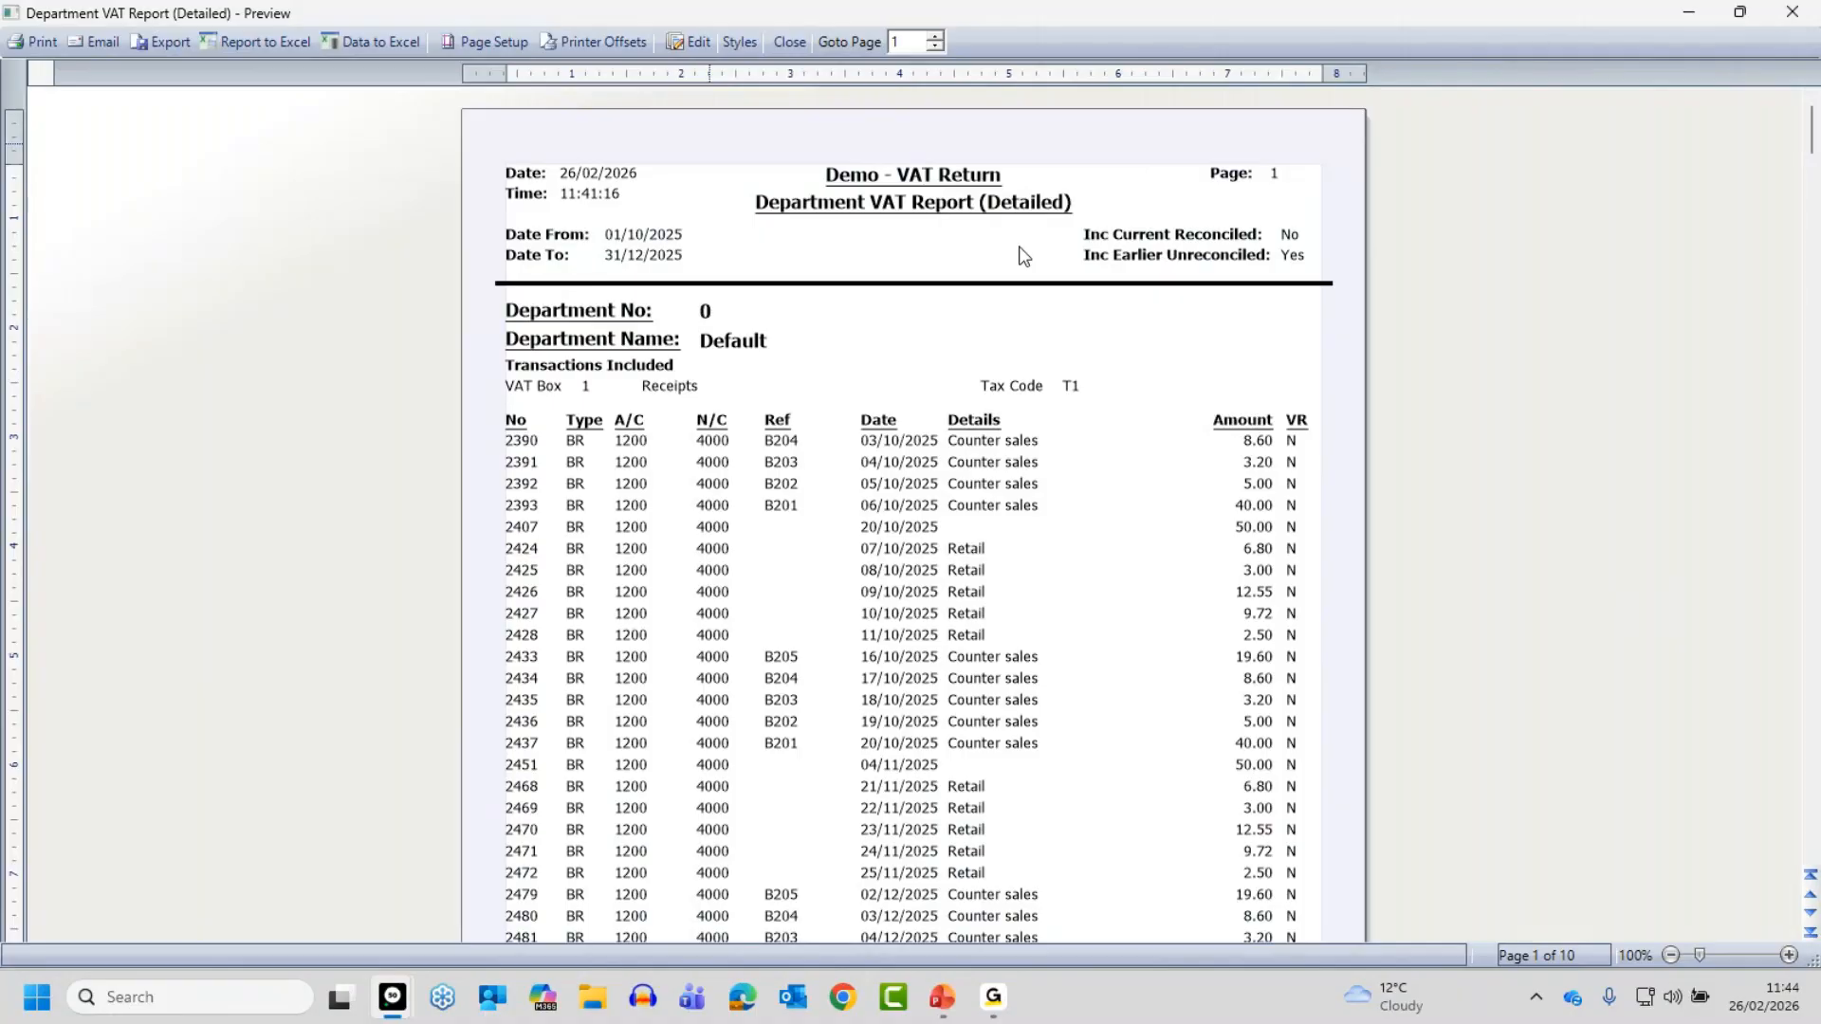
left_click(791, 42)
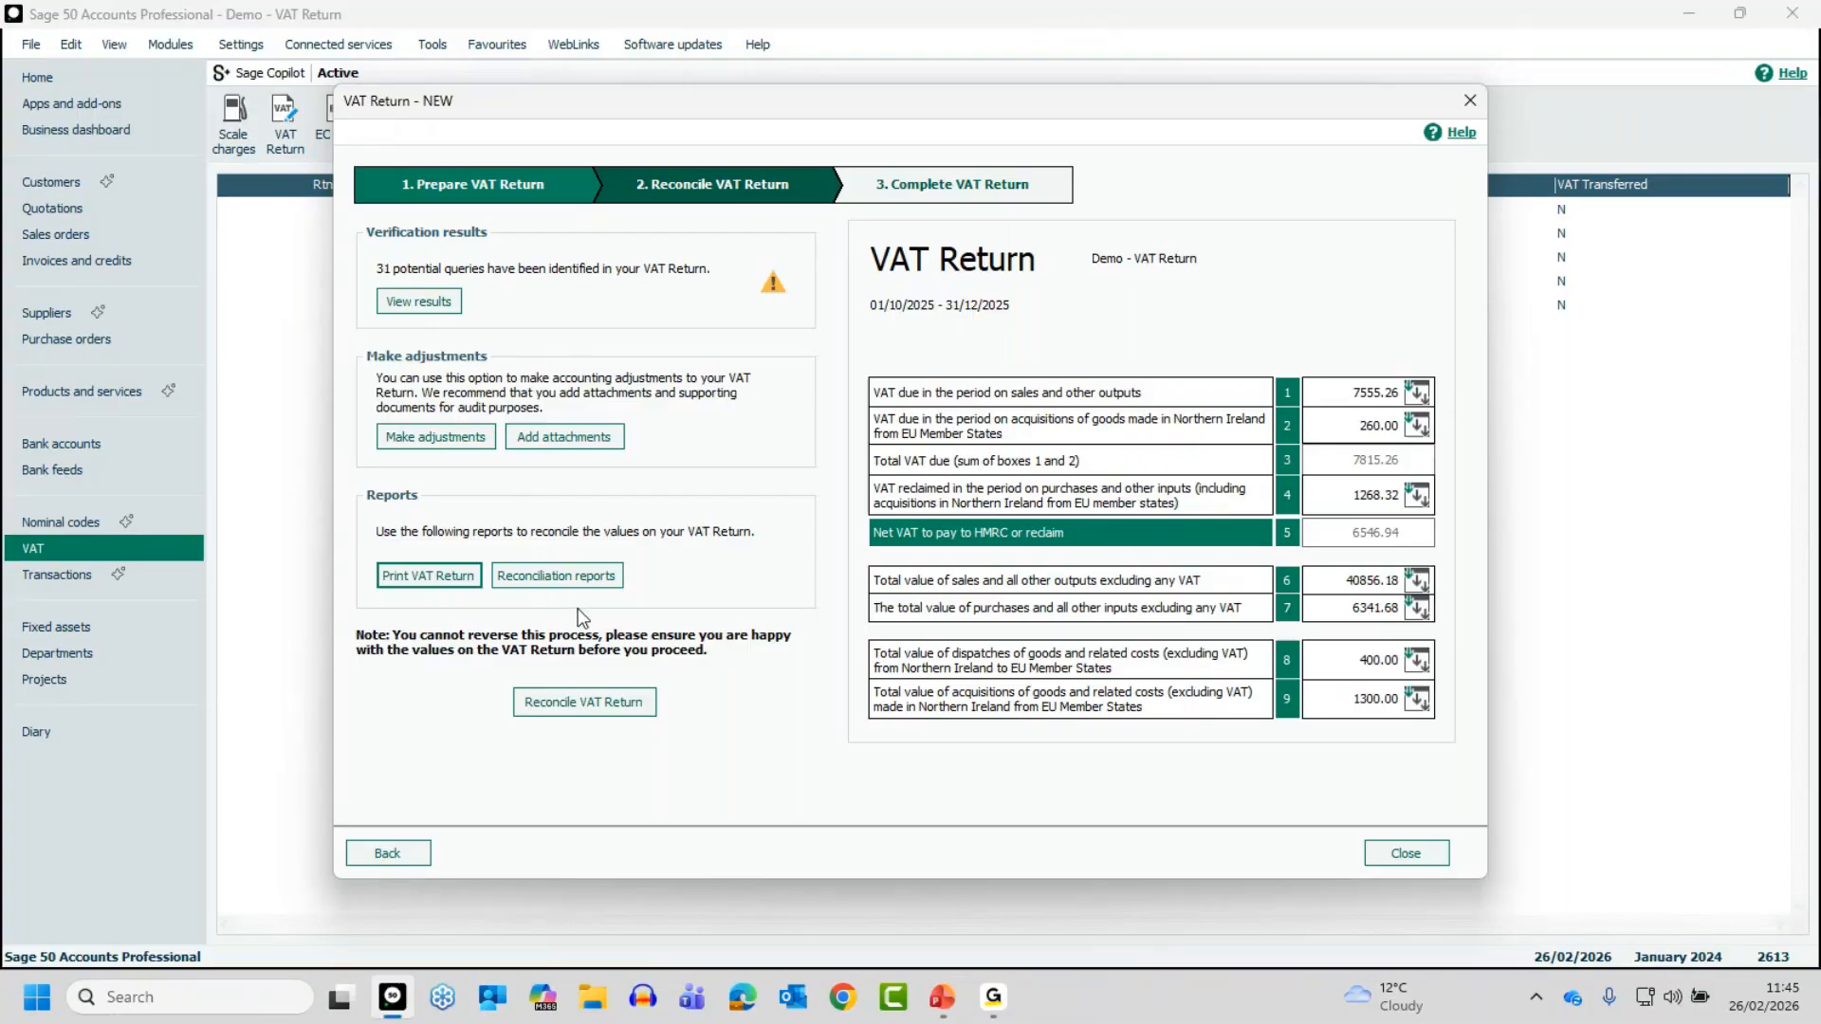
- Reconcile the VAT return, agree to flag its transactions as VAT reconciled, and close the return
left_click(581, 707)
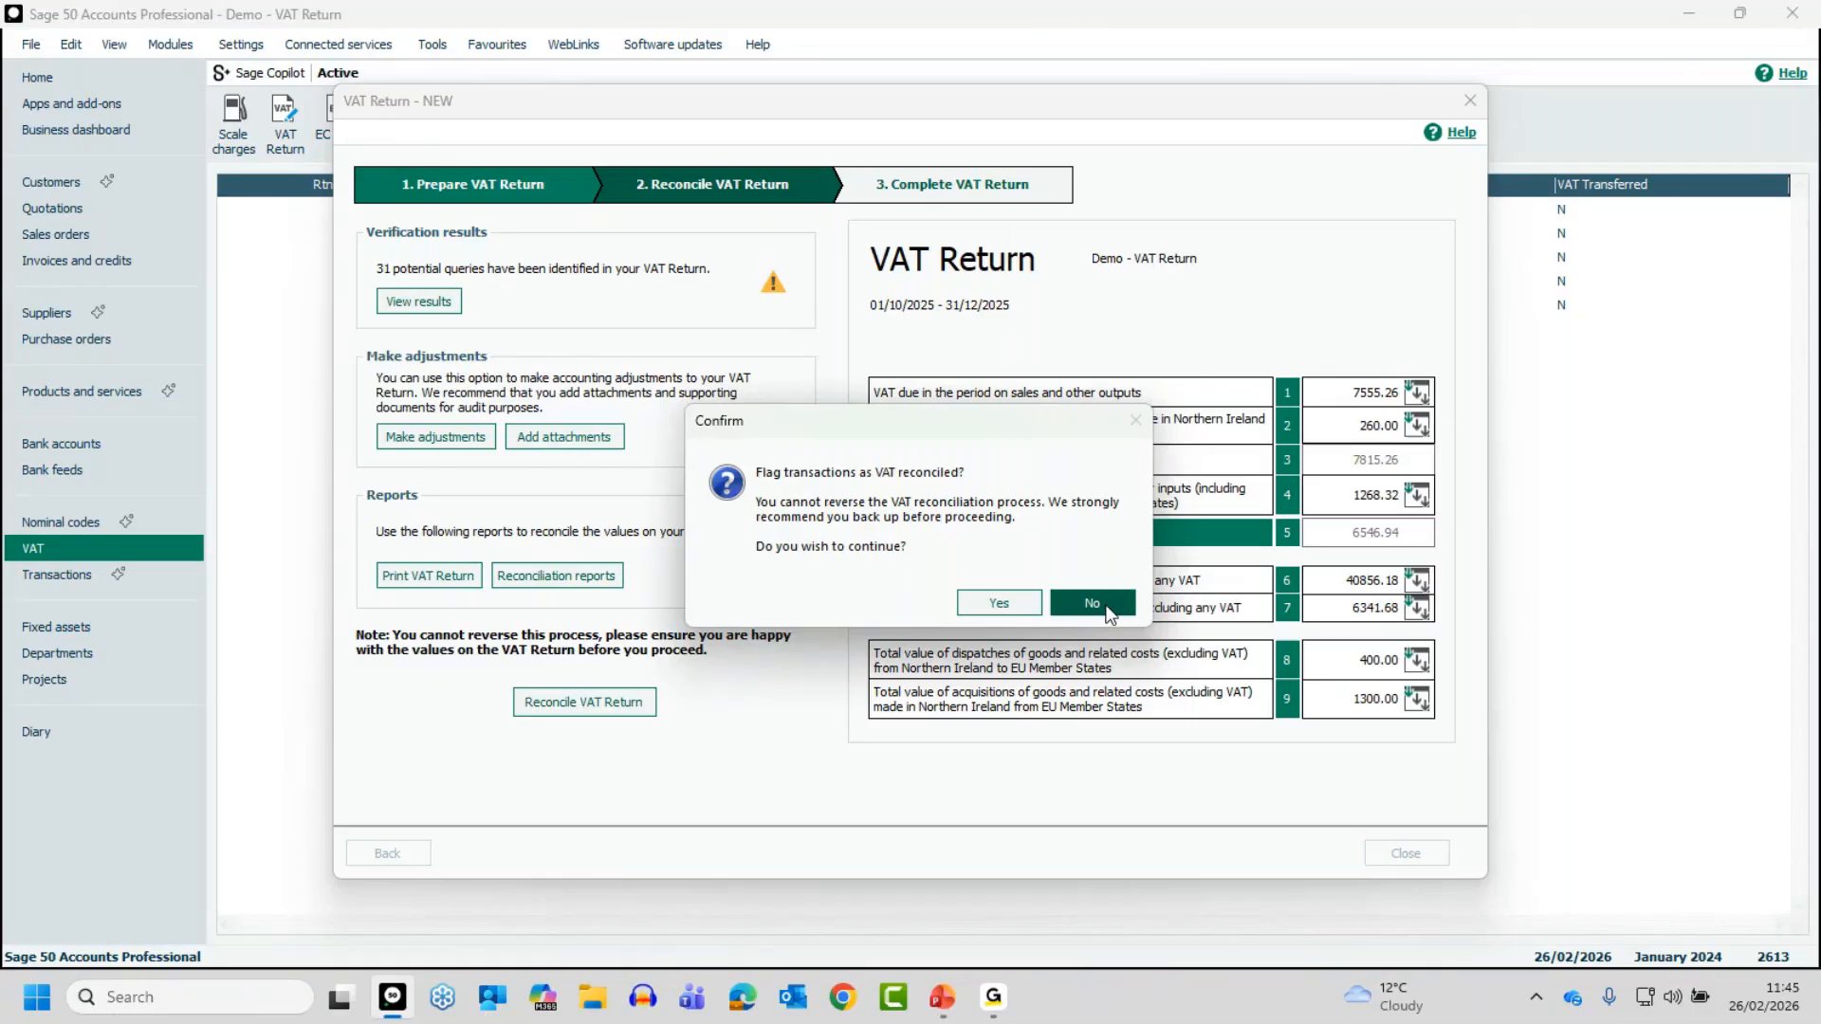
left_click(999, 605)
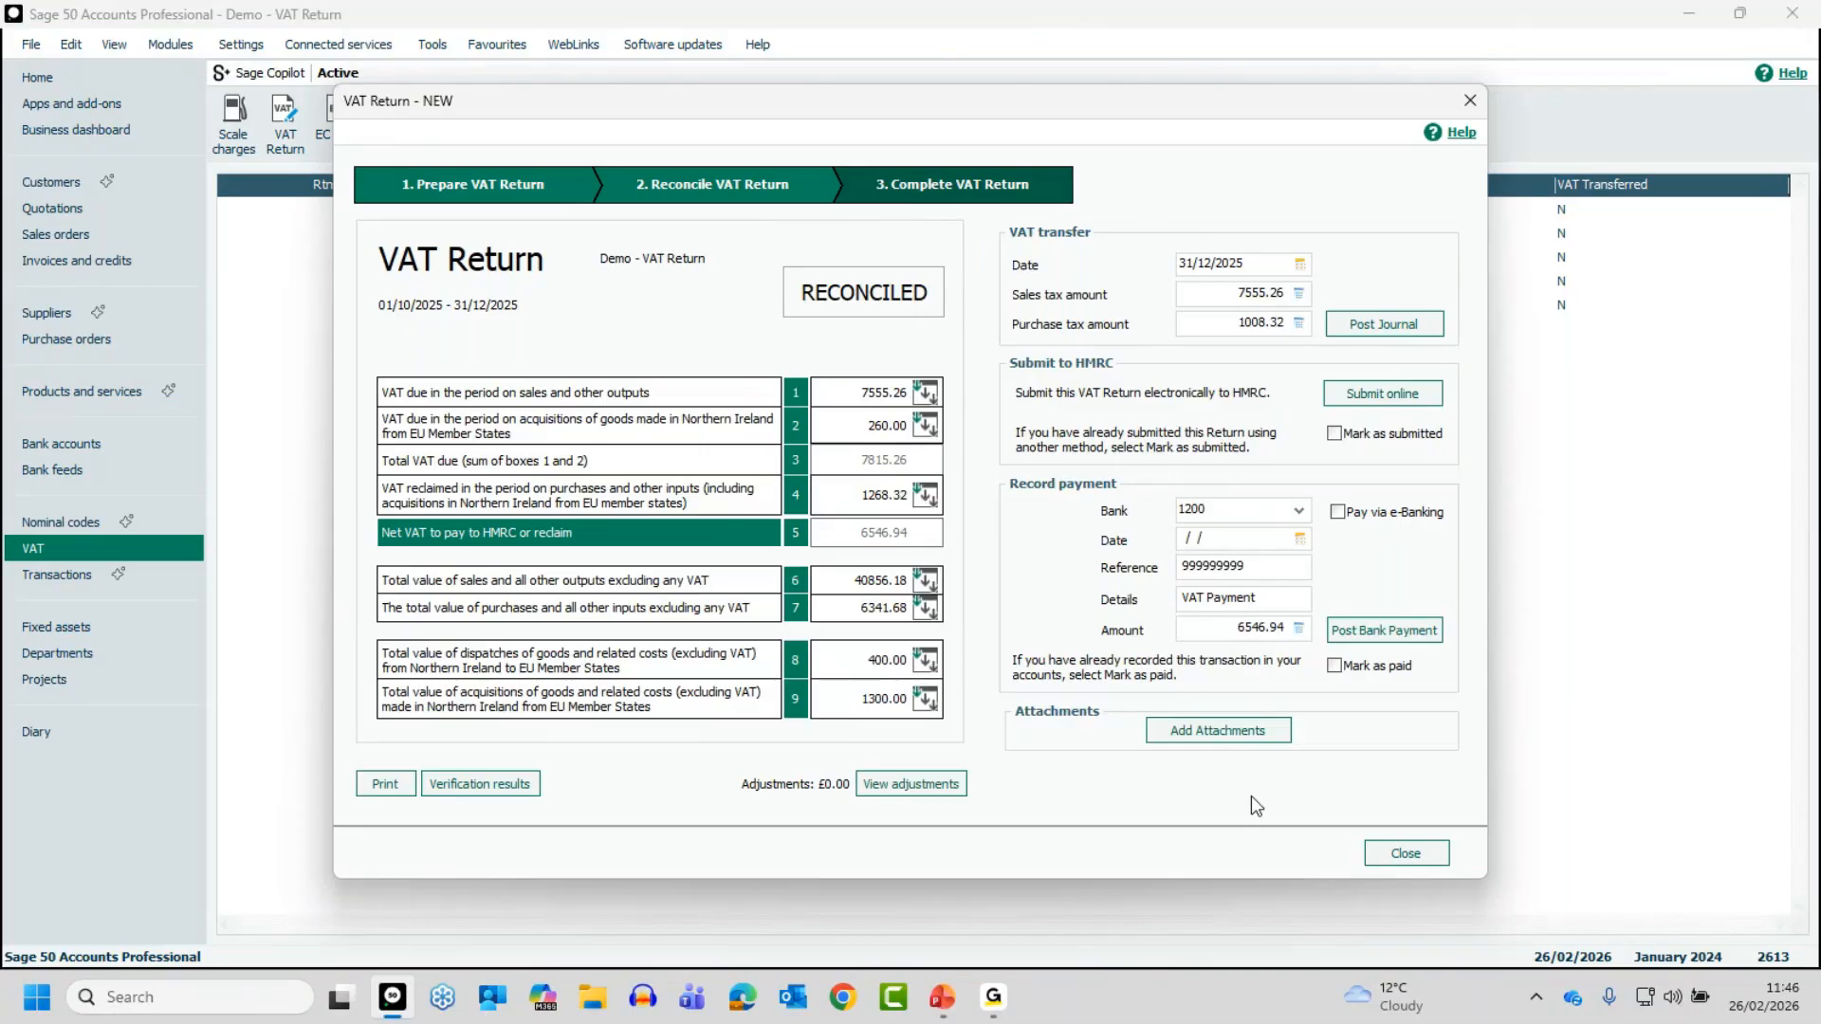
left_click(1406, 854)
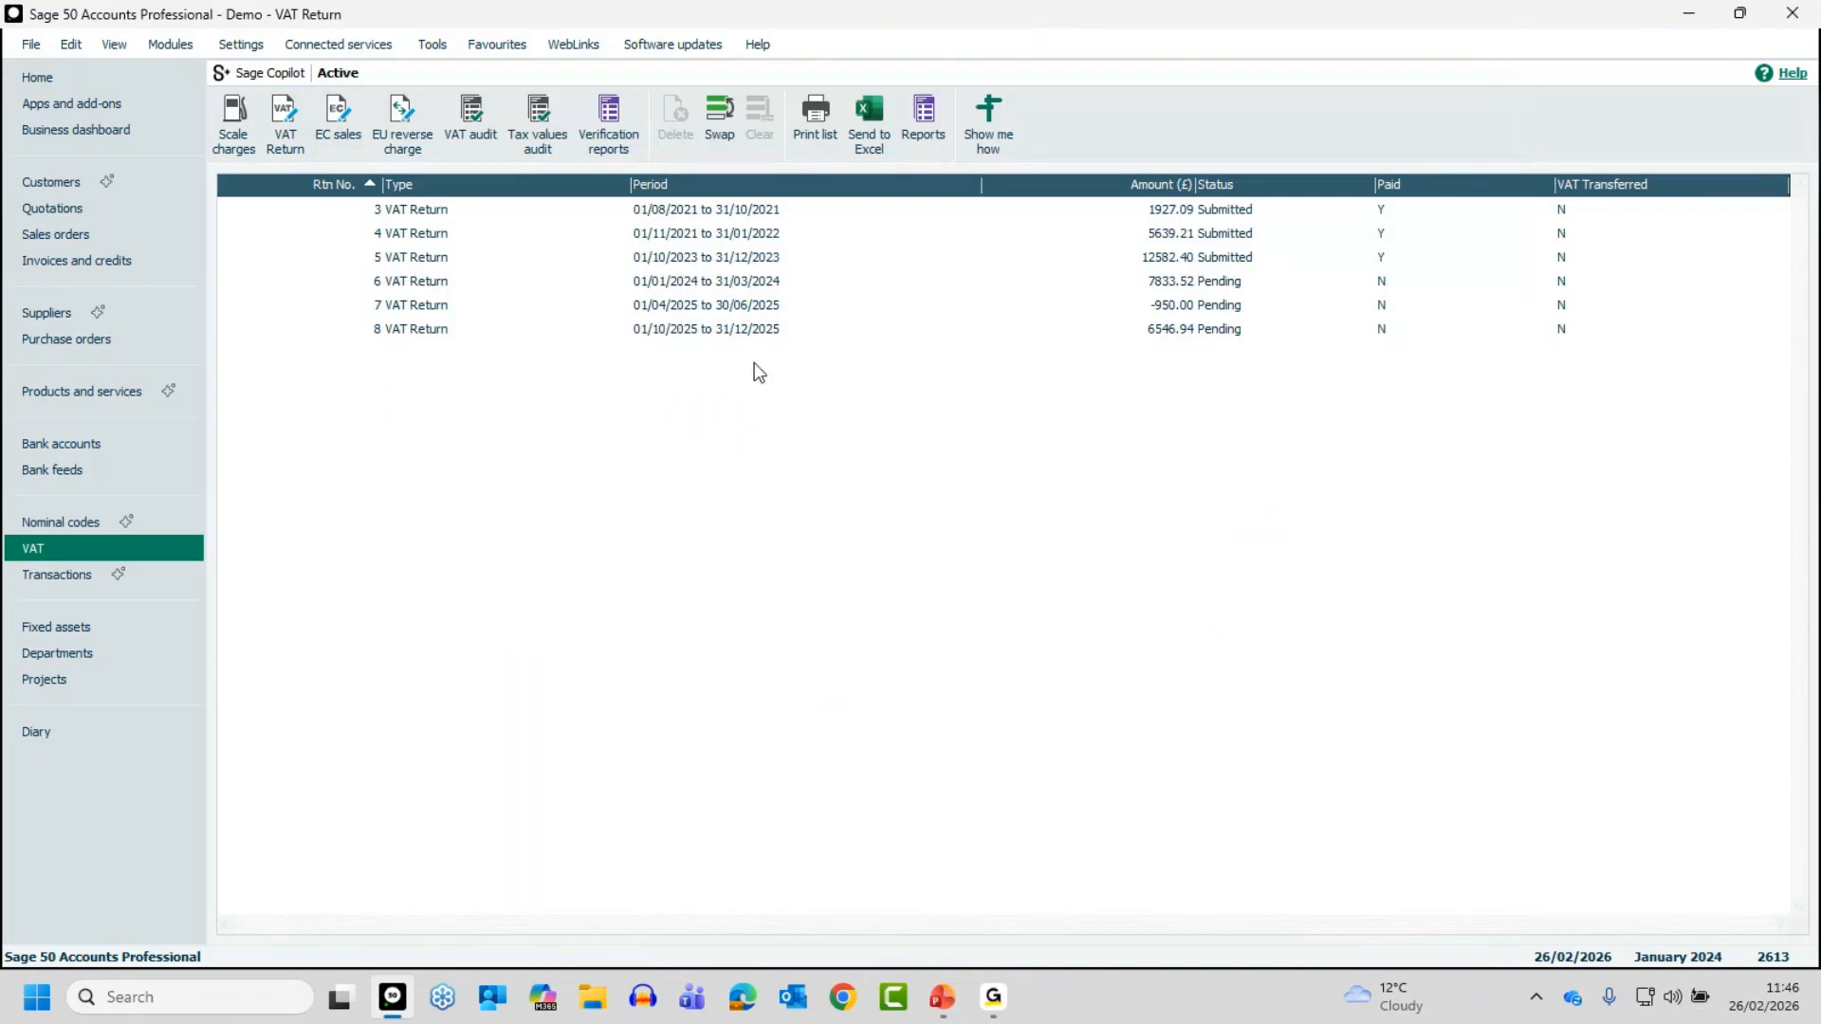
- Reopen the 01/10/2025 to 31/12/2025 VAT return and inspect the box 1 breakdown and its T1 sales invoice transactions, closing both breakdown windows
left_click(715, 336)
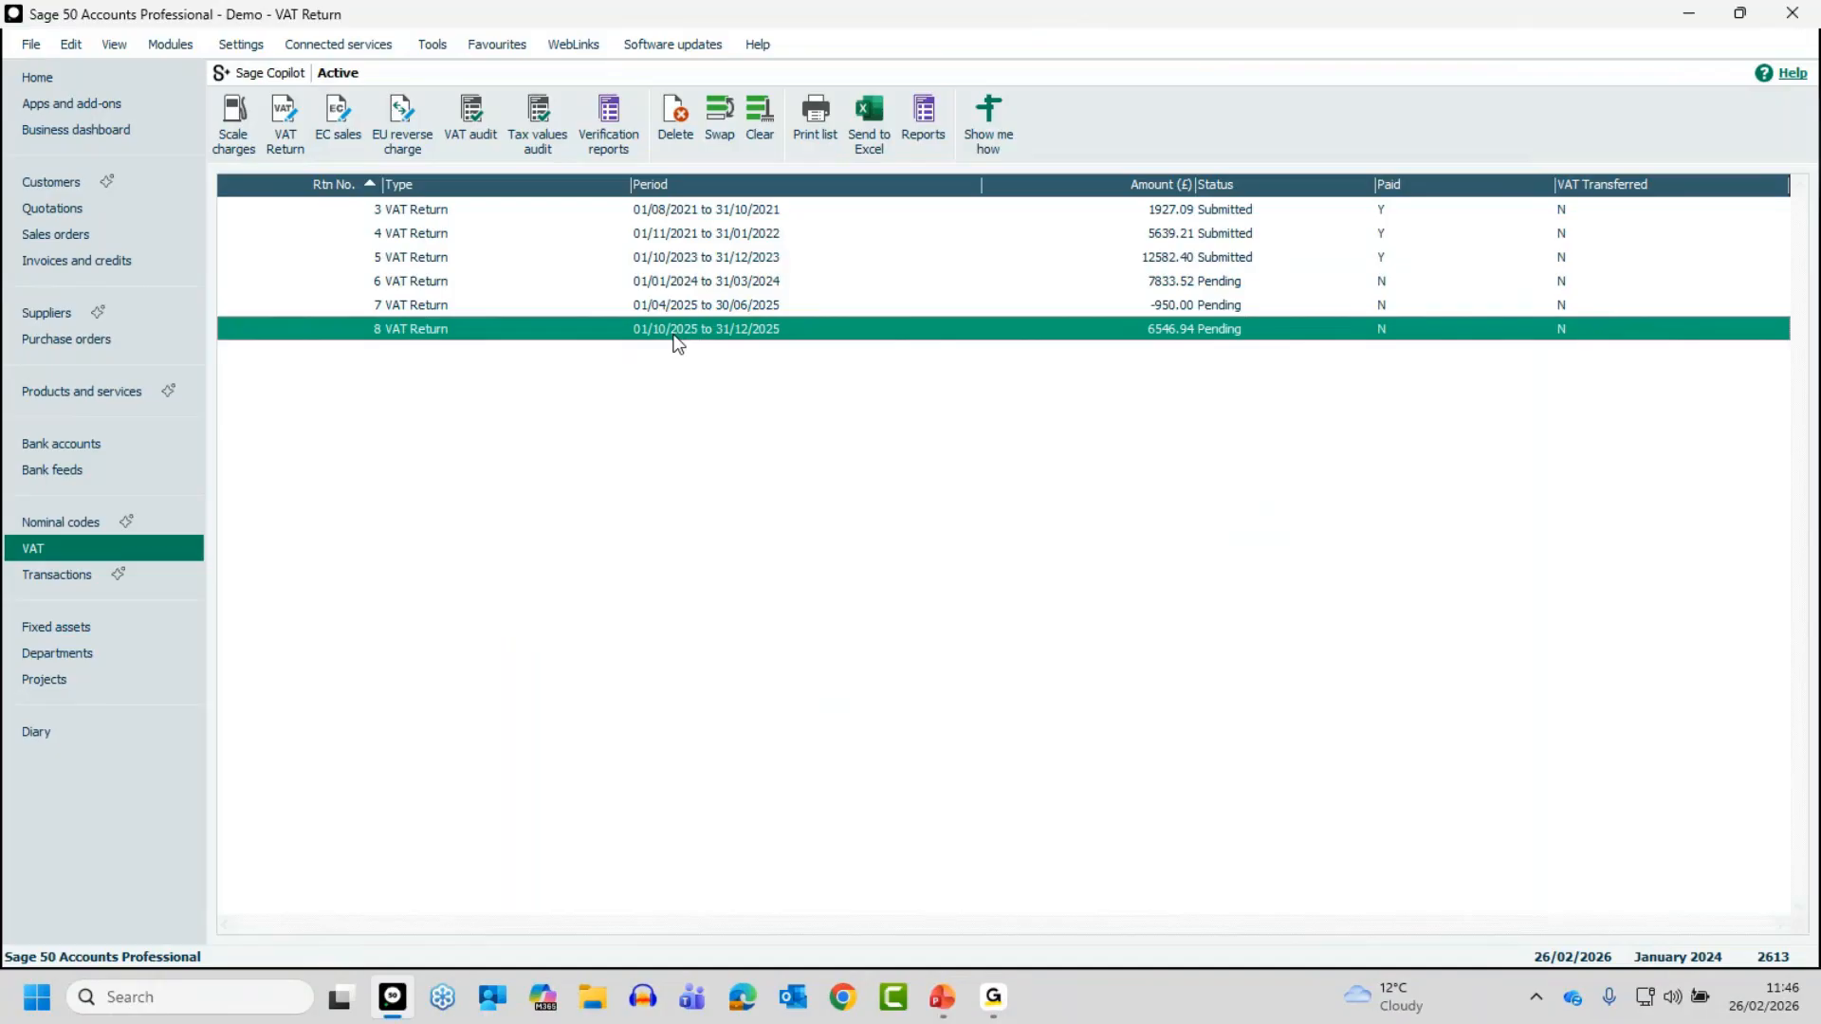
double_click(675, 337)
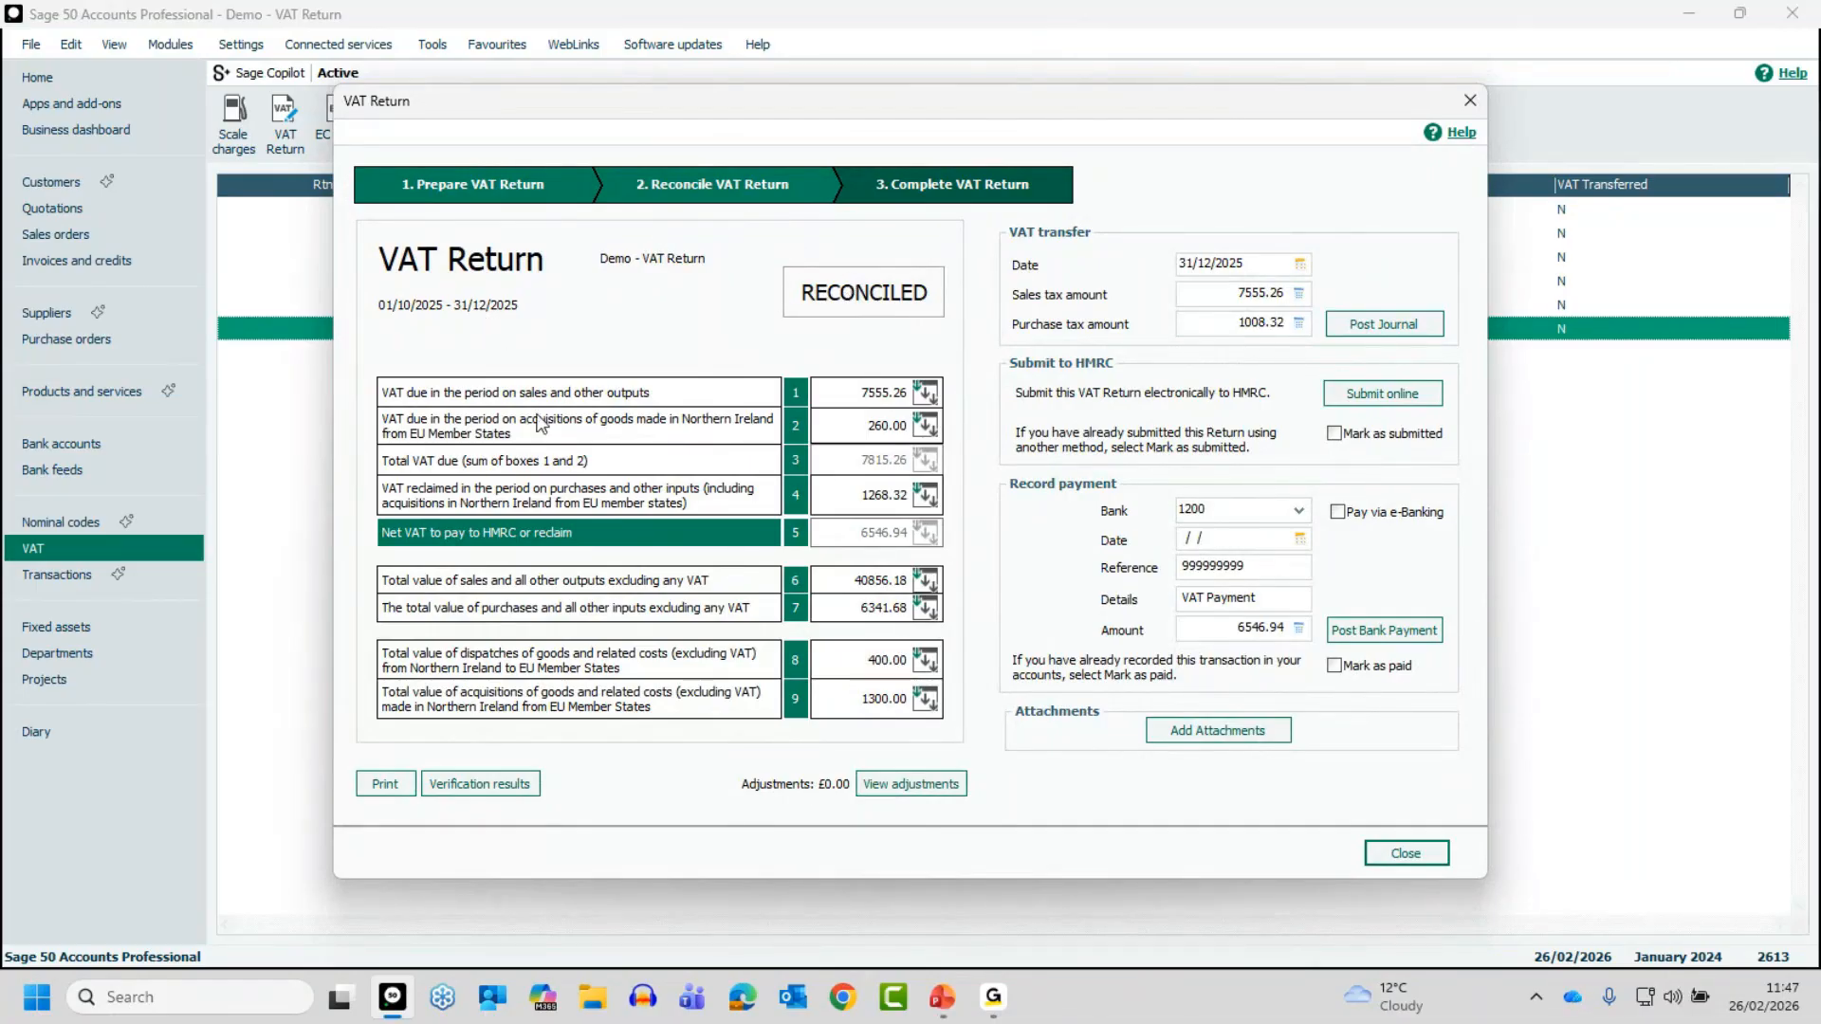
left_click(927, 391)
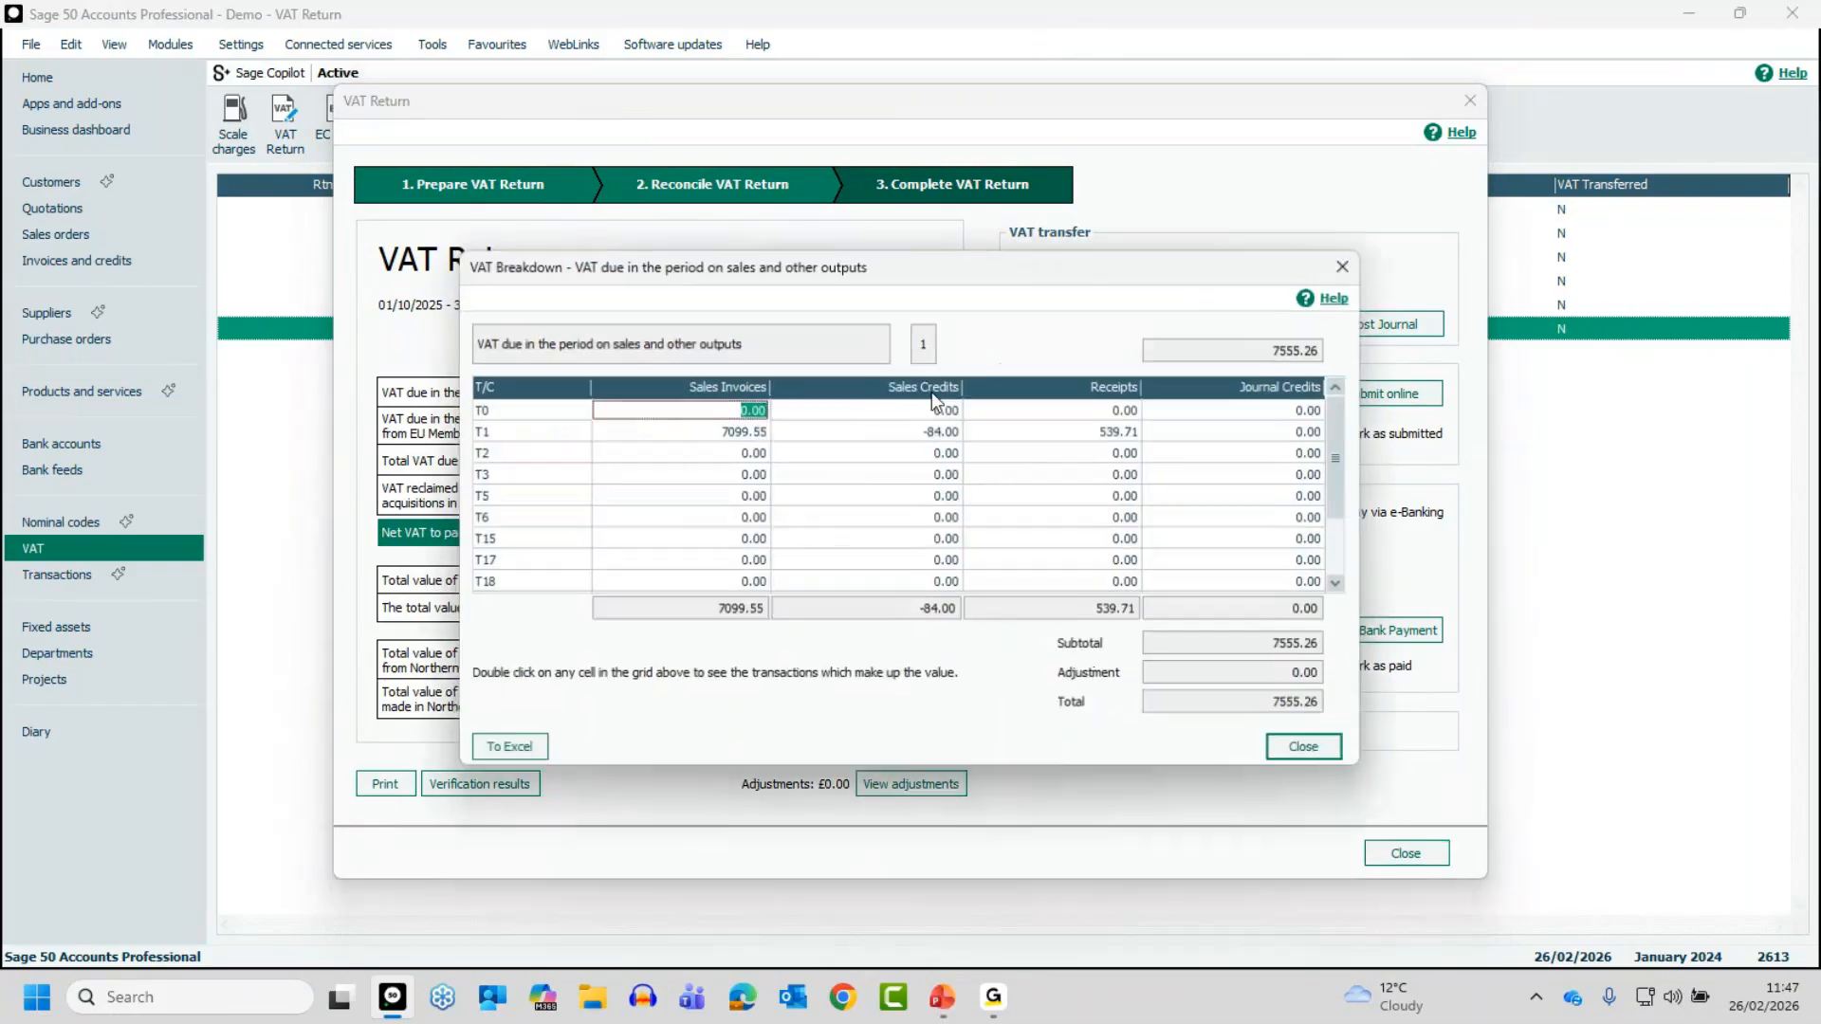
left_click(754, 434)
double_click(740, 434)
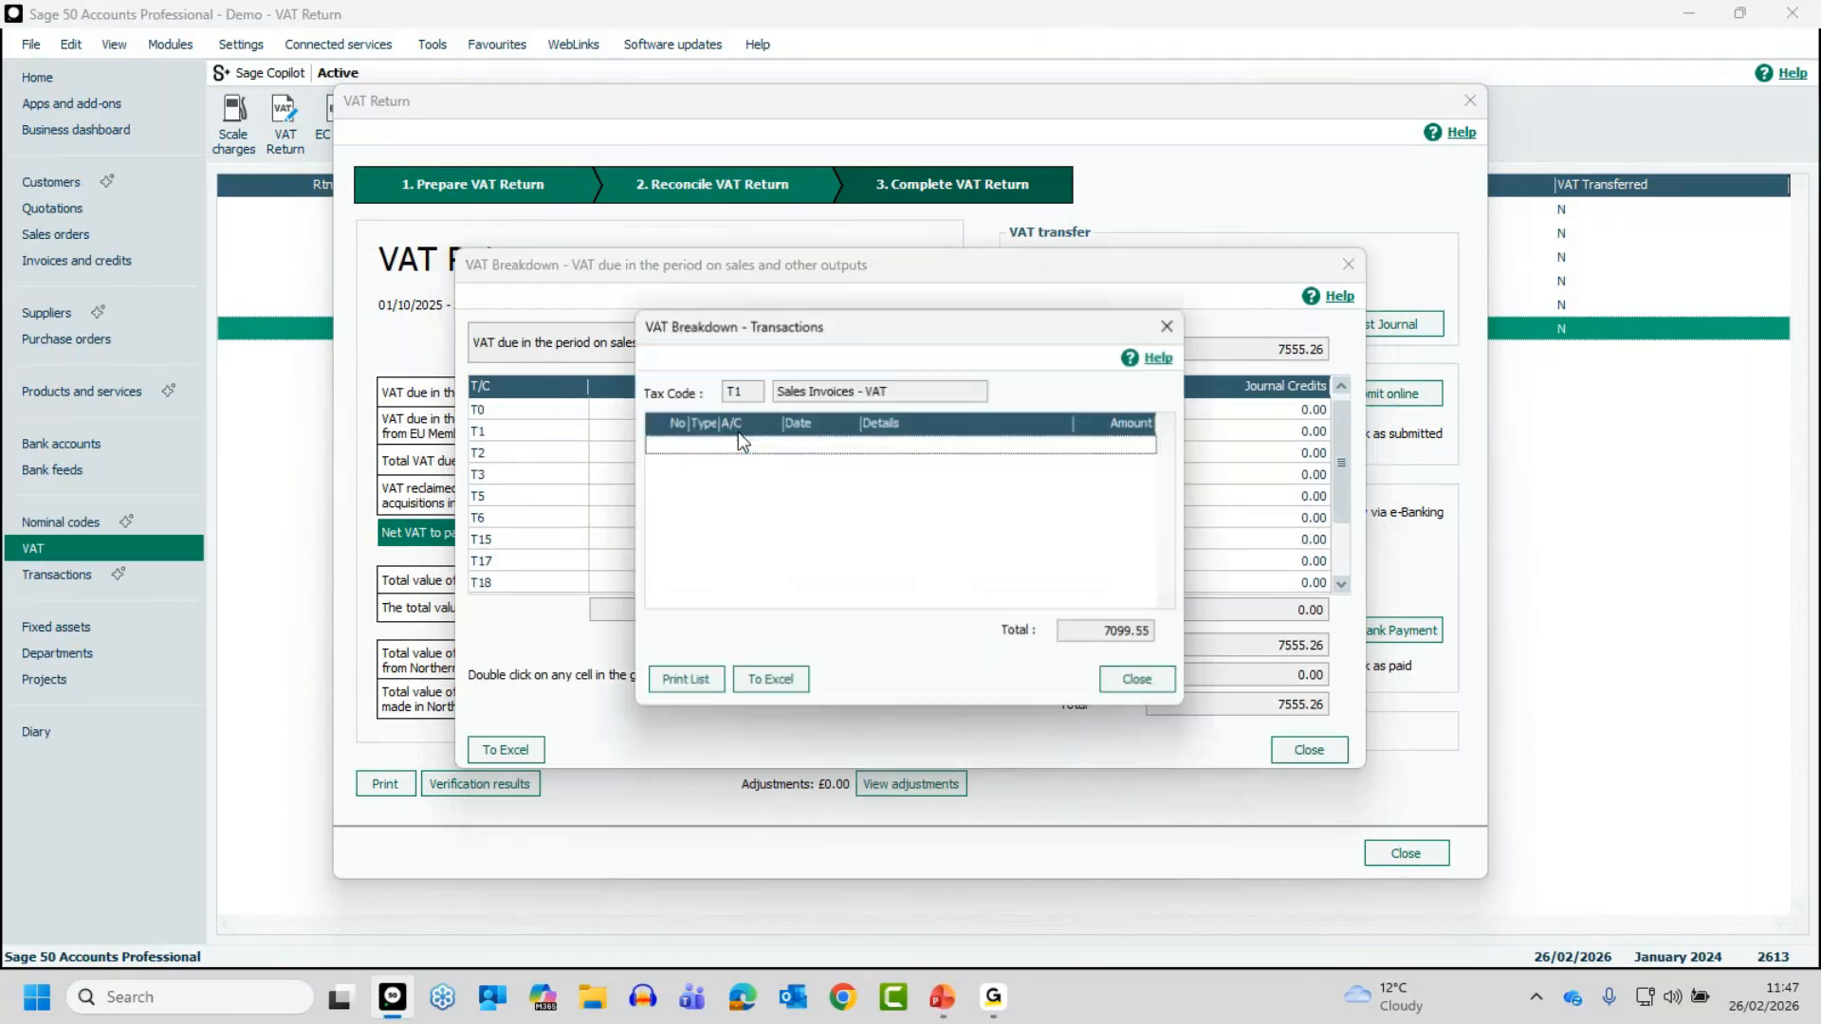
left_click(1139, 682)
left_click(1313, 752)
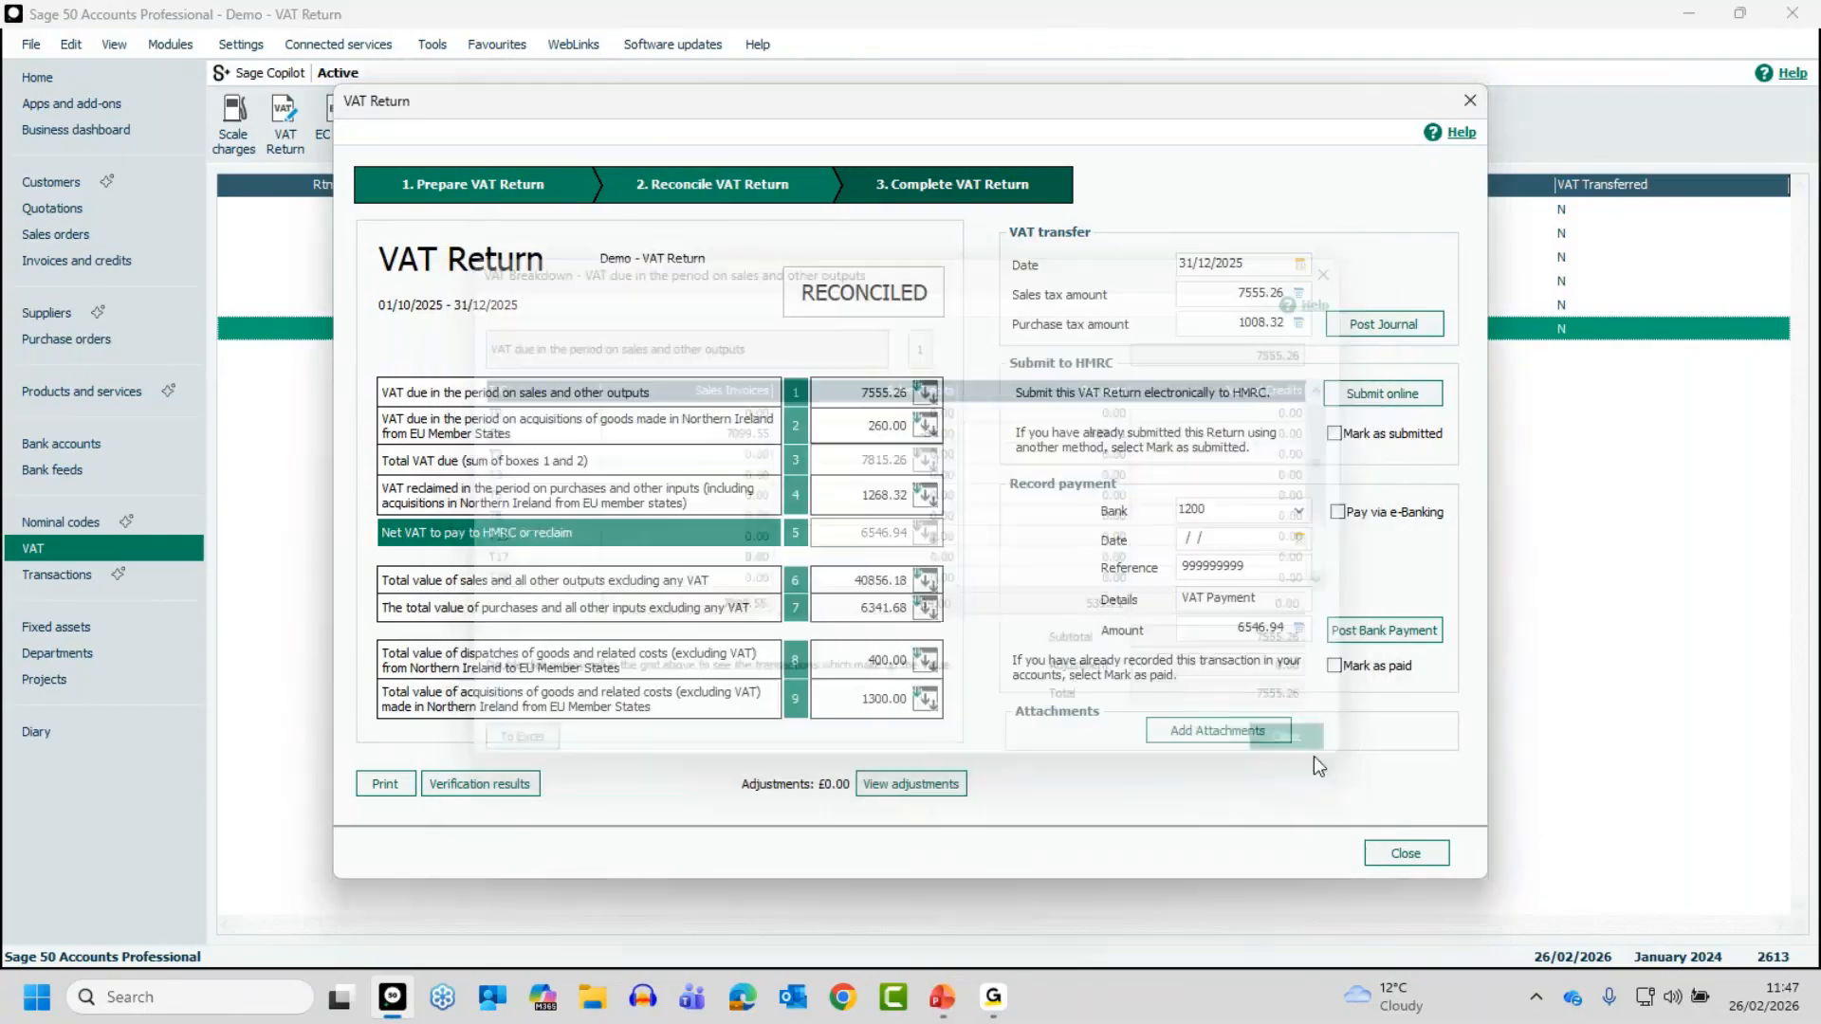
- Look at the return's report printing options without running any, and review the verification results, including invoices or credits not updated
left_click(375, 789)
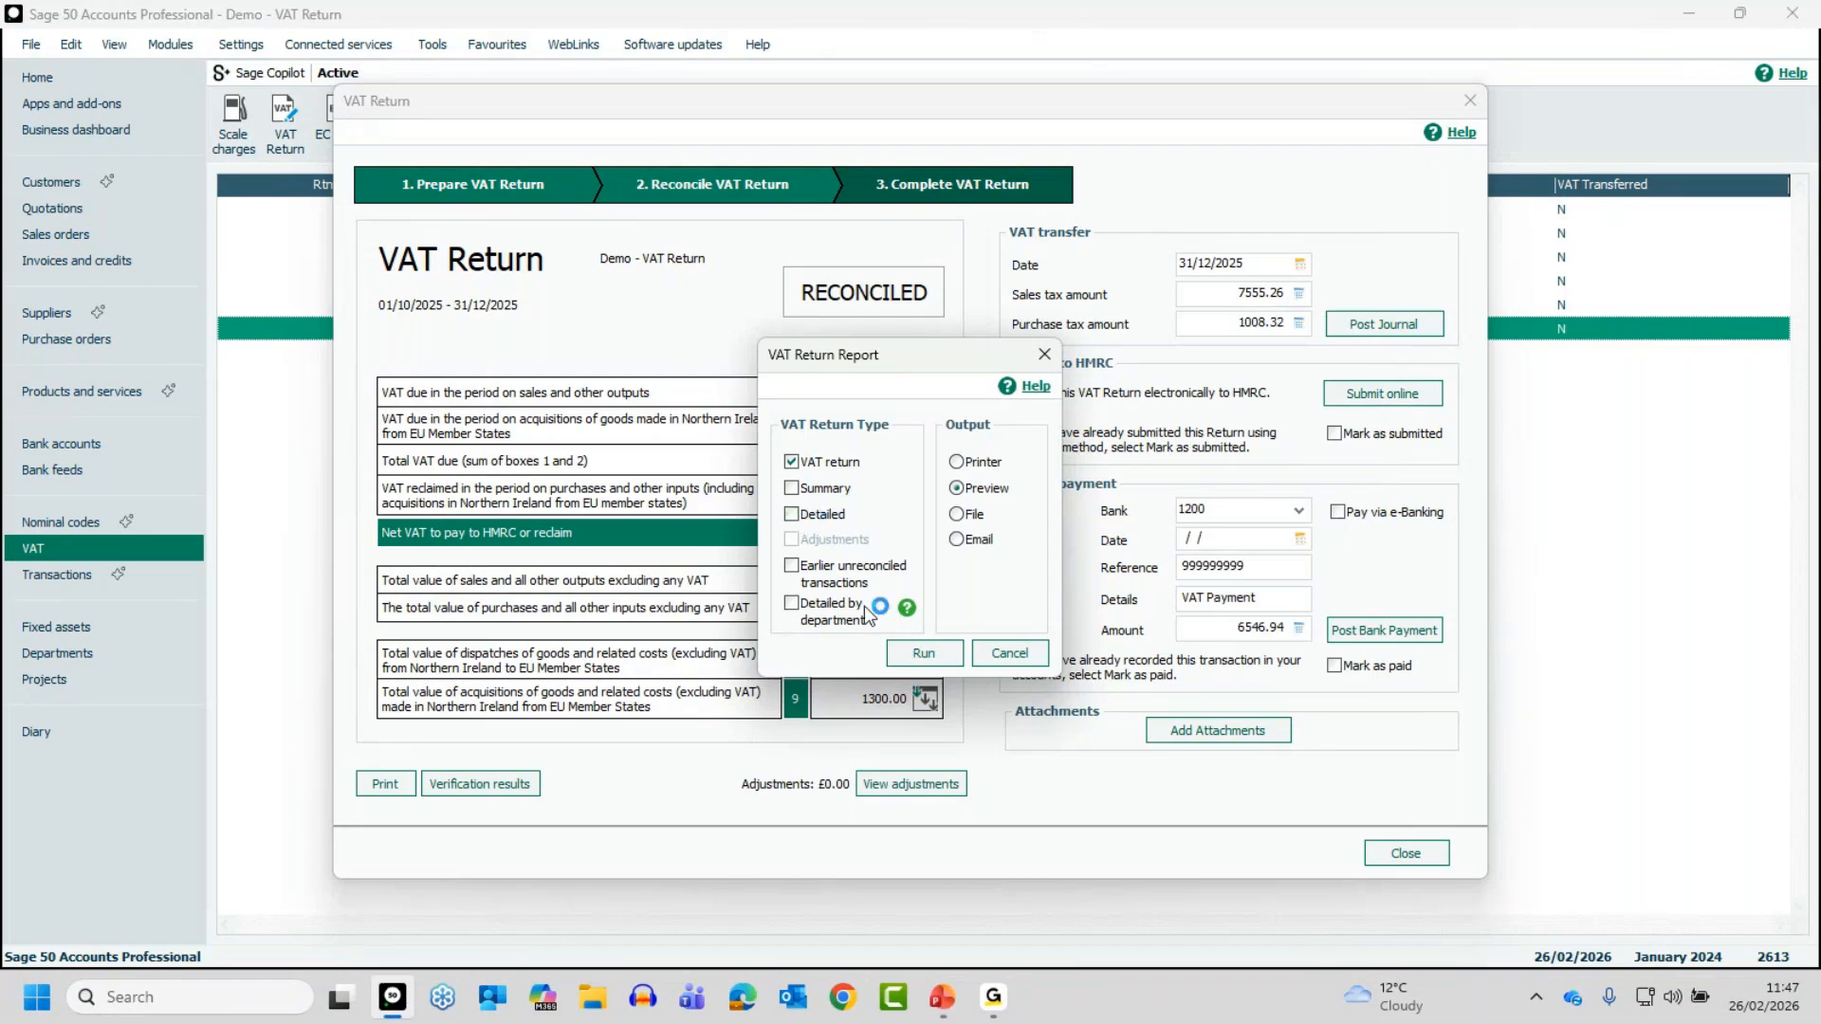
left_click(1009, 653)
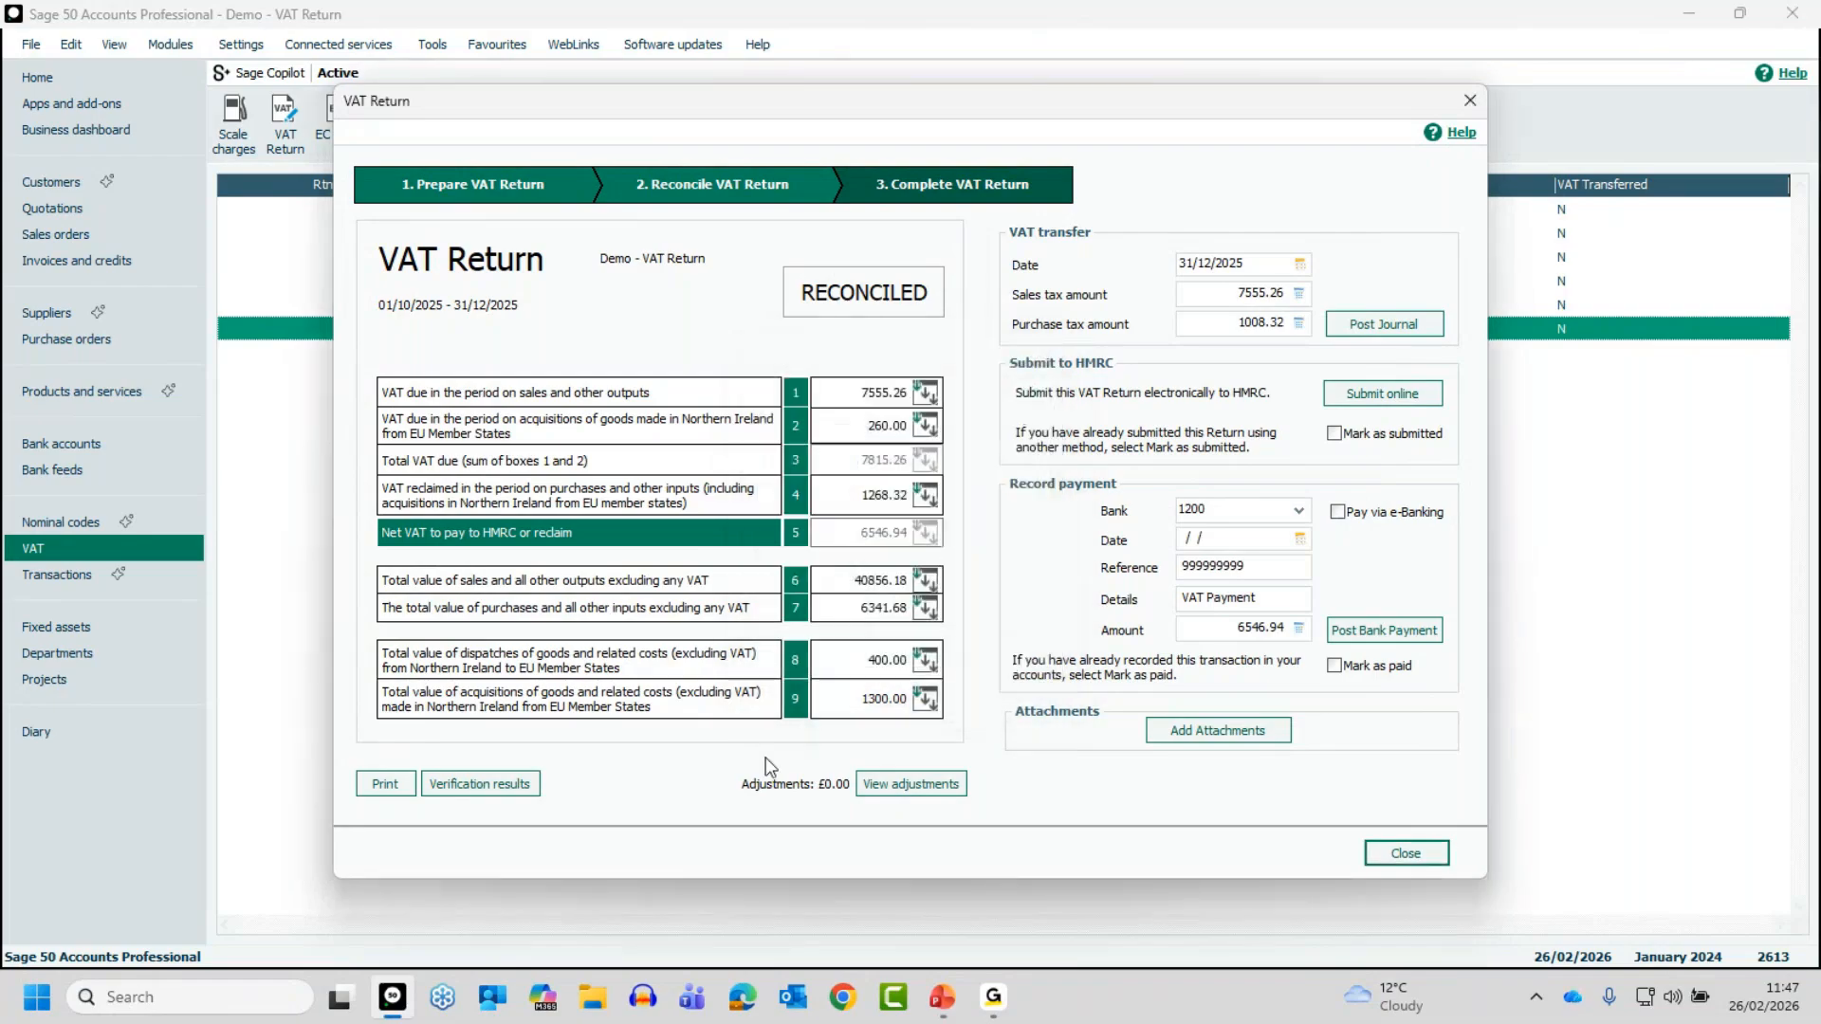
left_click(501, 797)
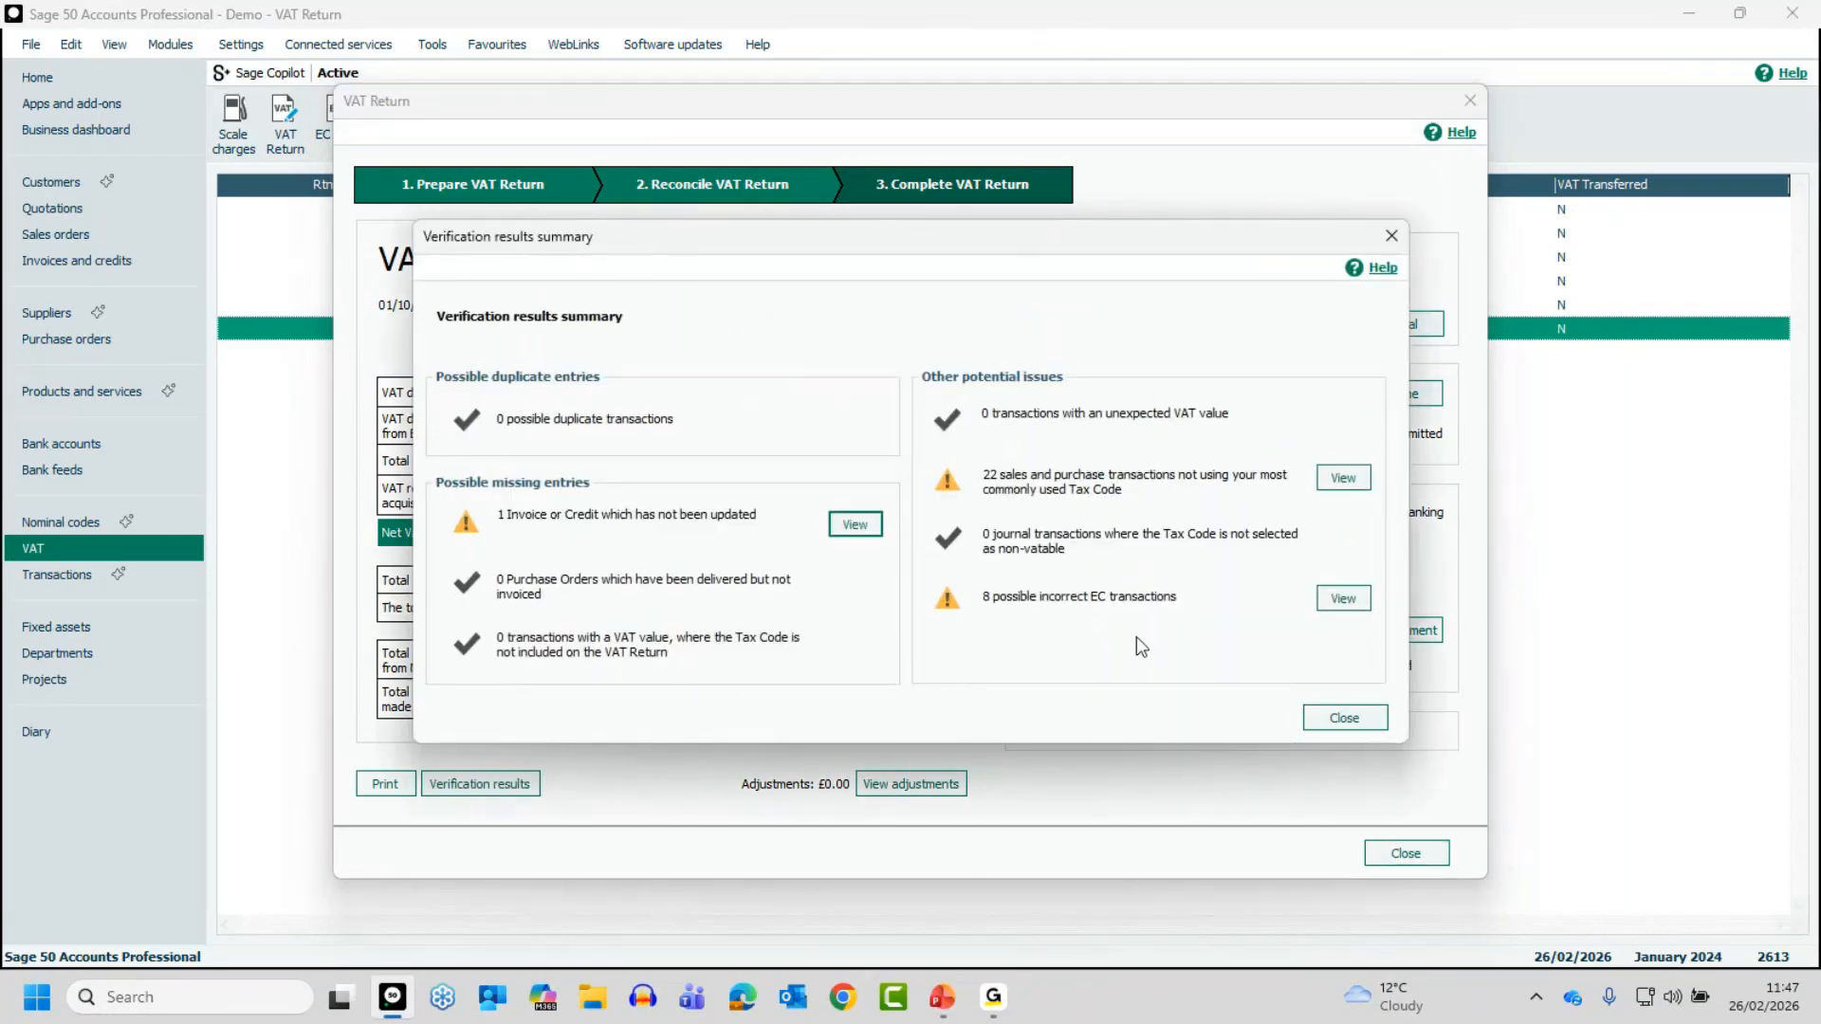
left_click(869, 528)
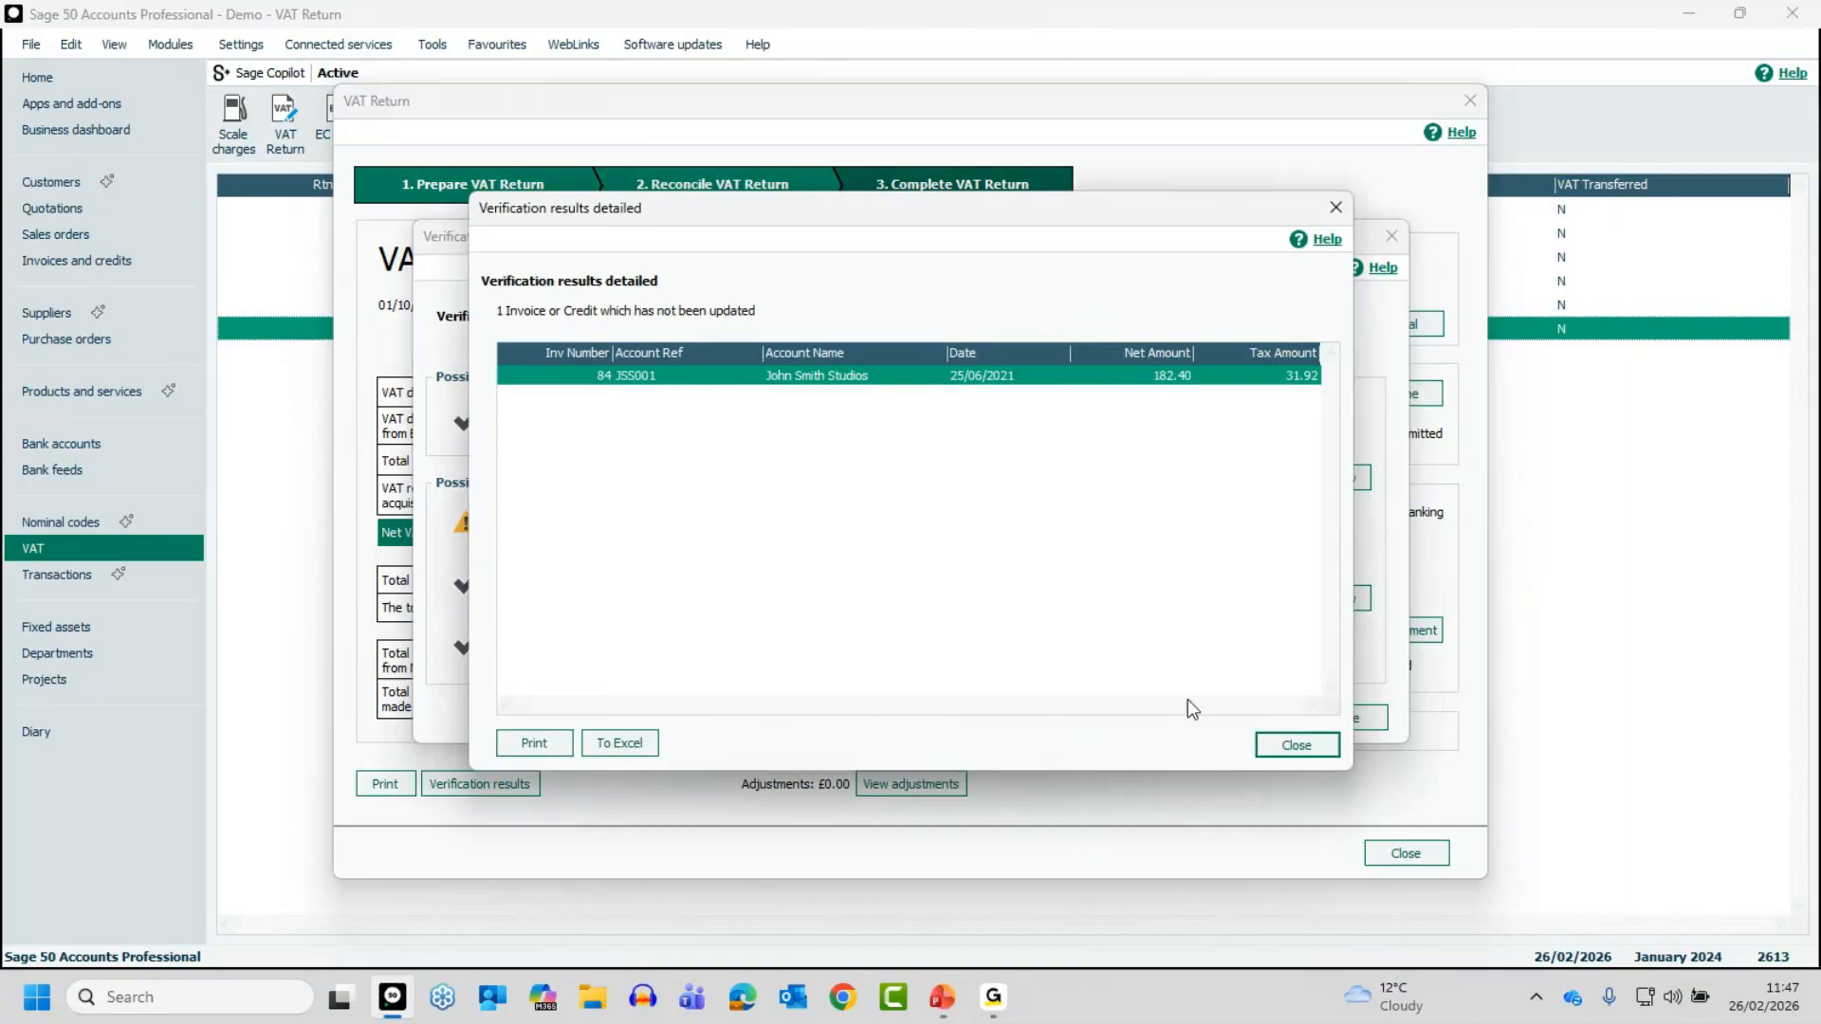
left_click(1307, 743)
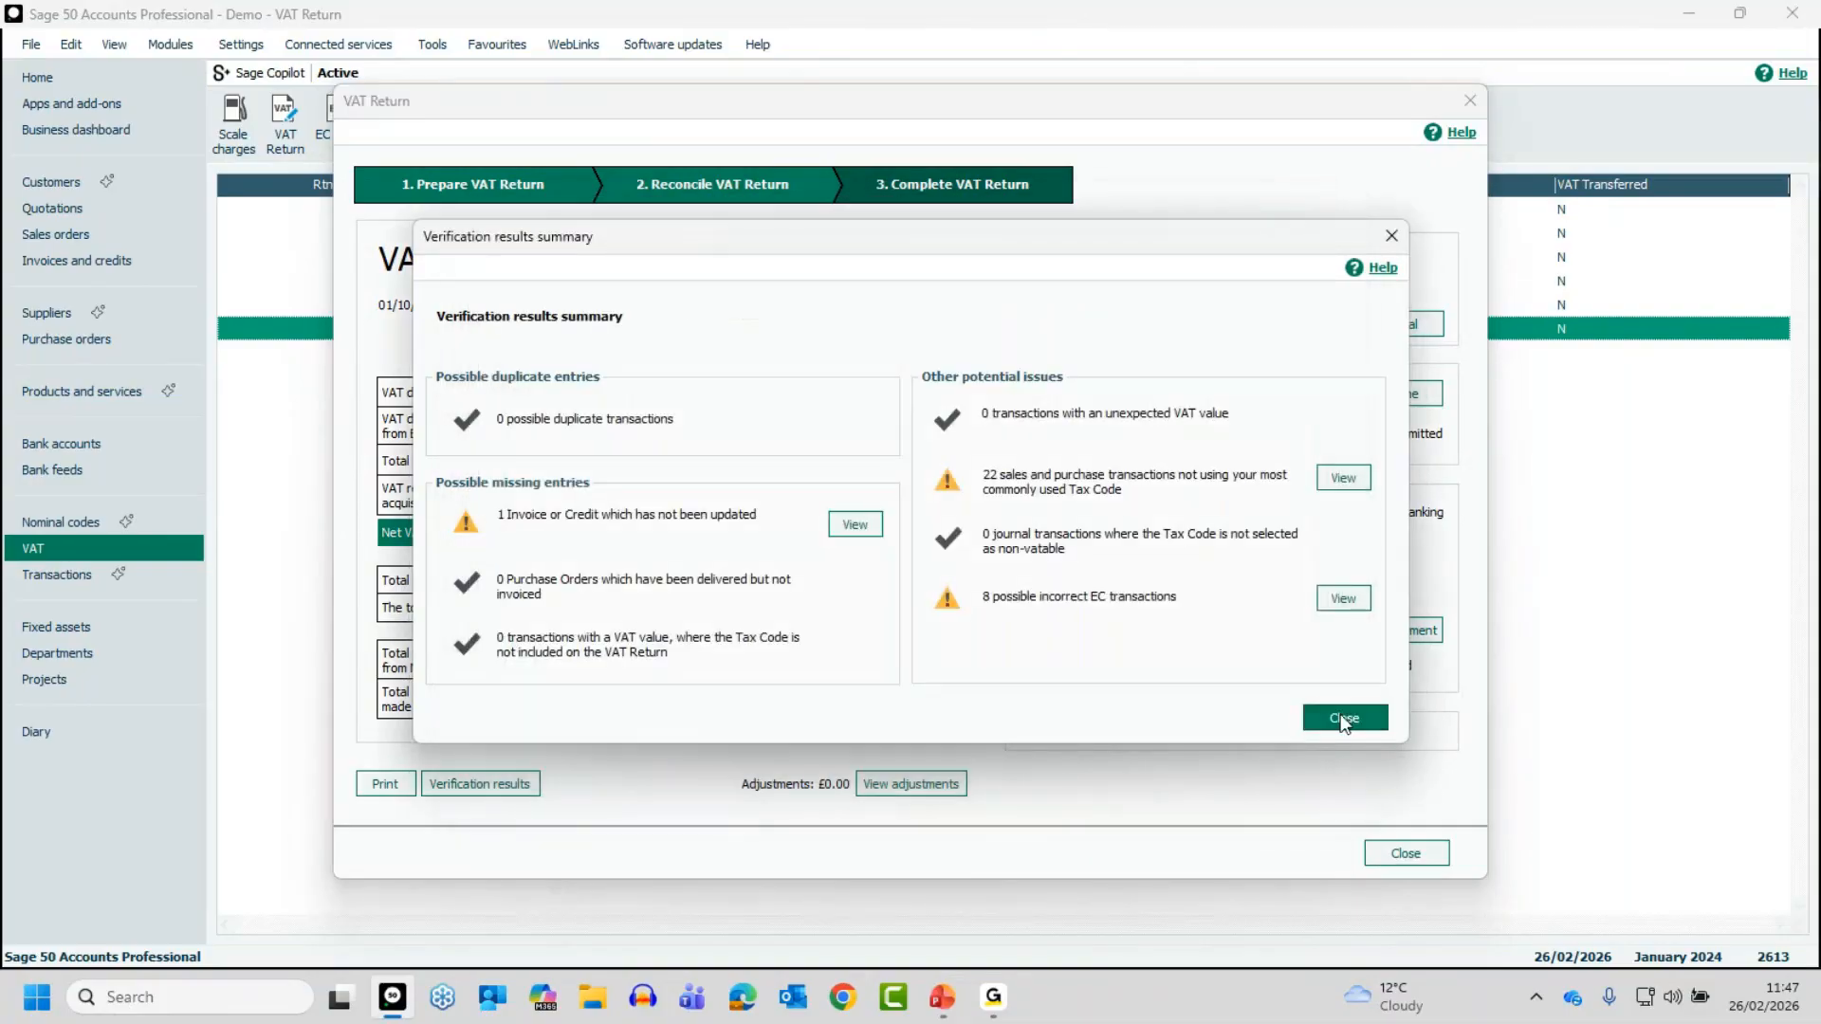
left_click(1344, 720)
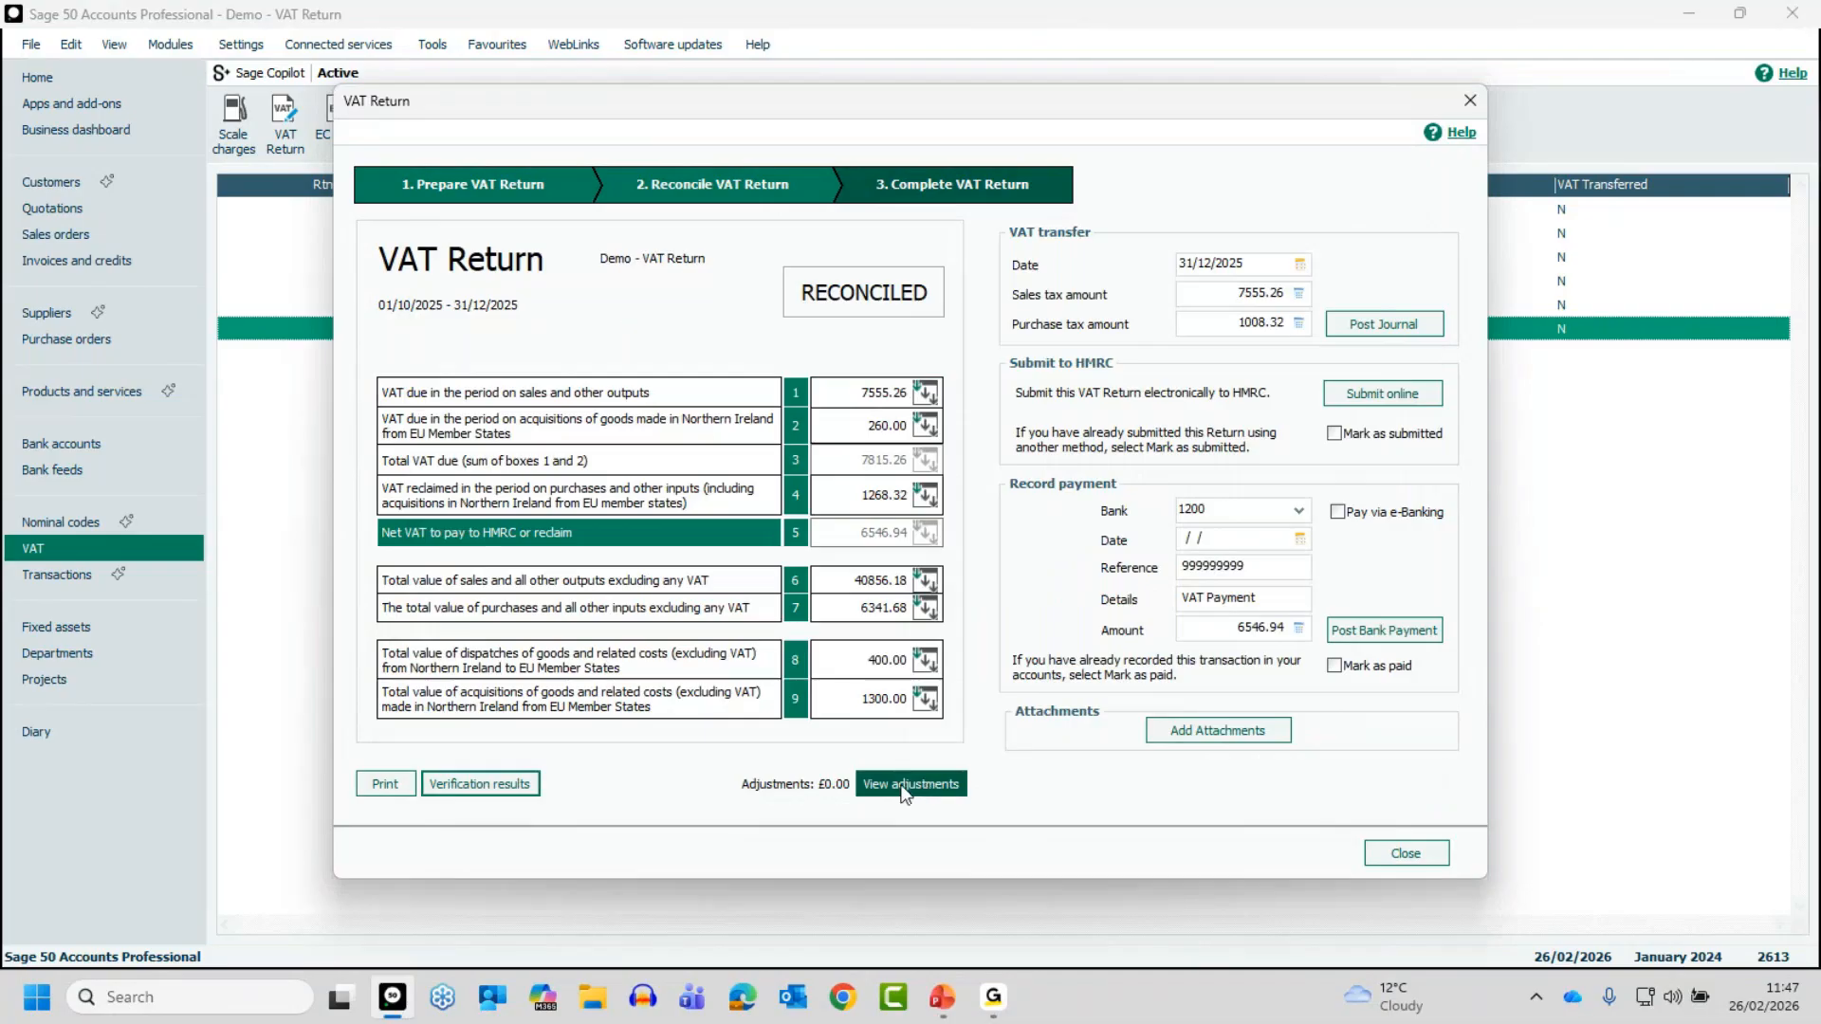
- View the manual adjustments for the reconciled VAT return, and close the return
left_click(901, 785)
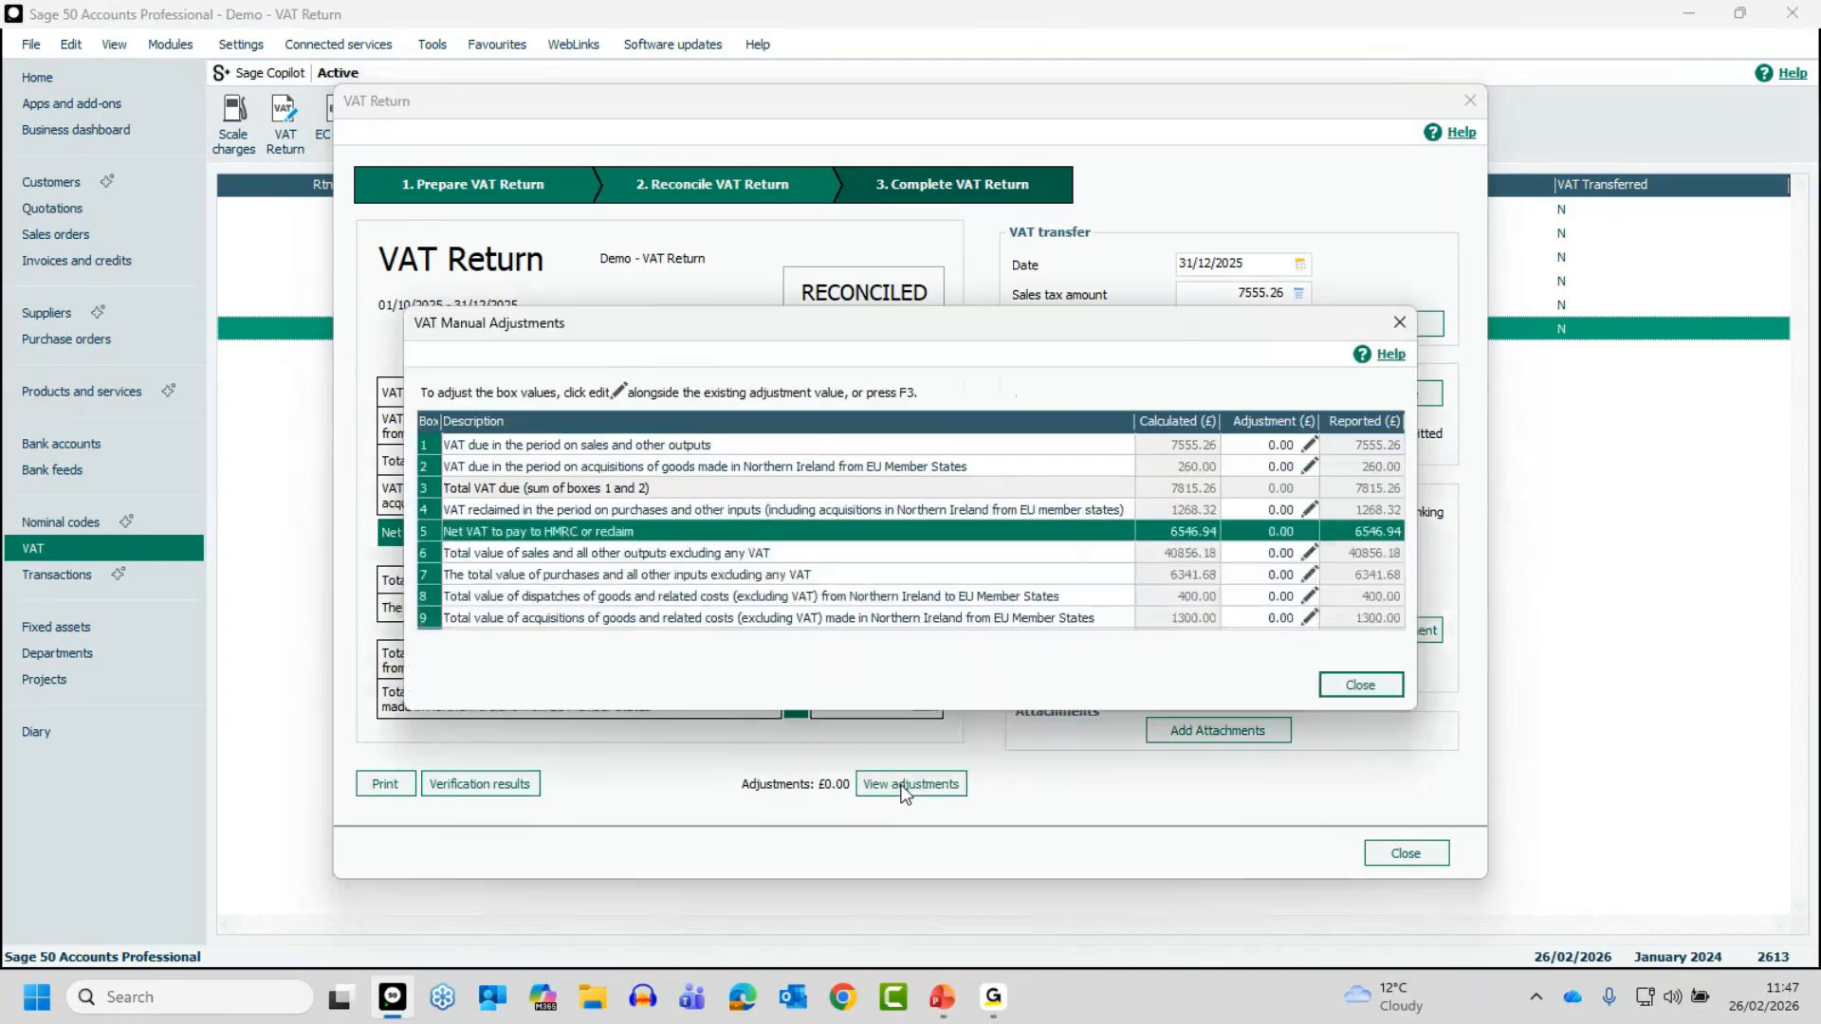
left_click(1361, 685)
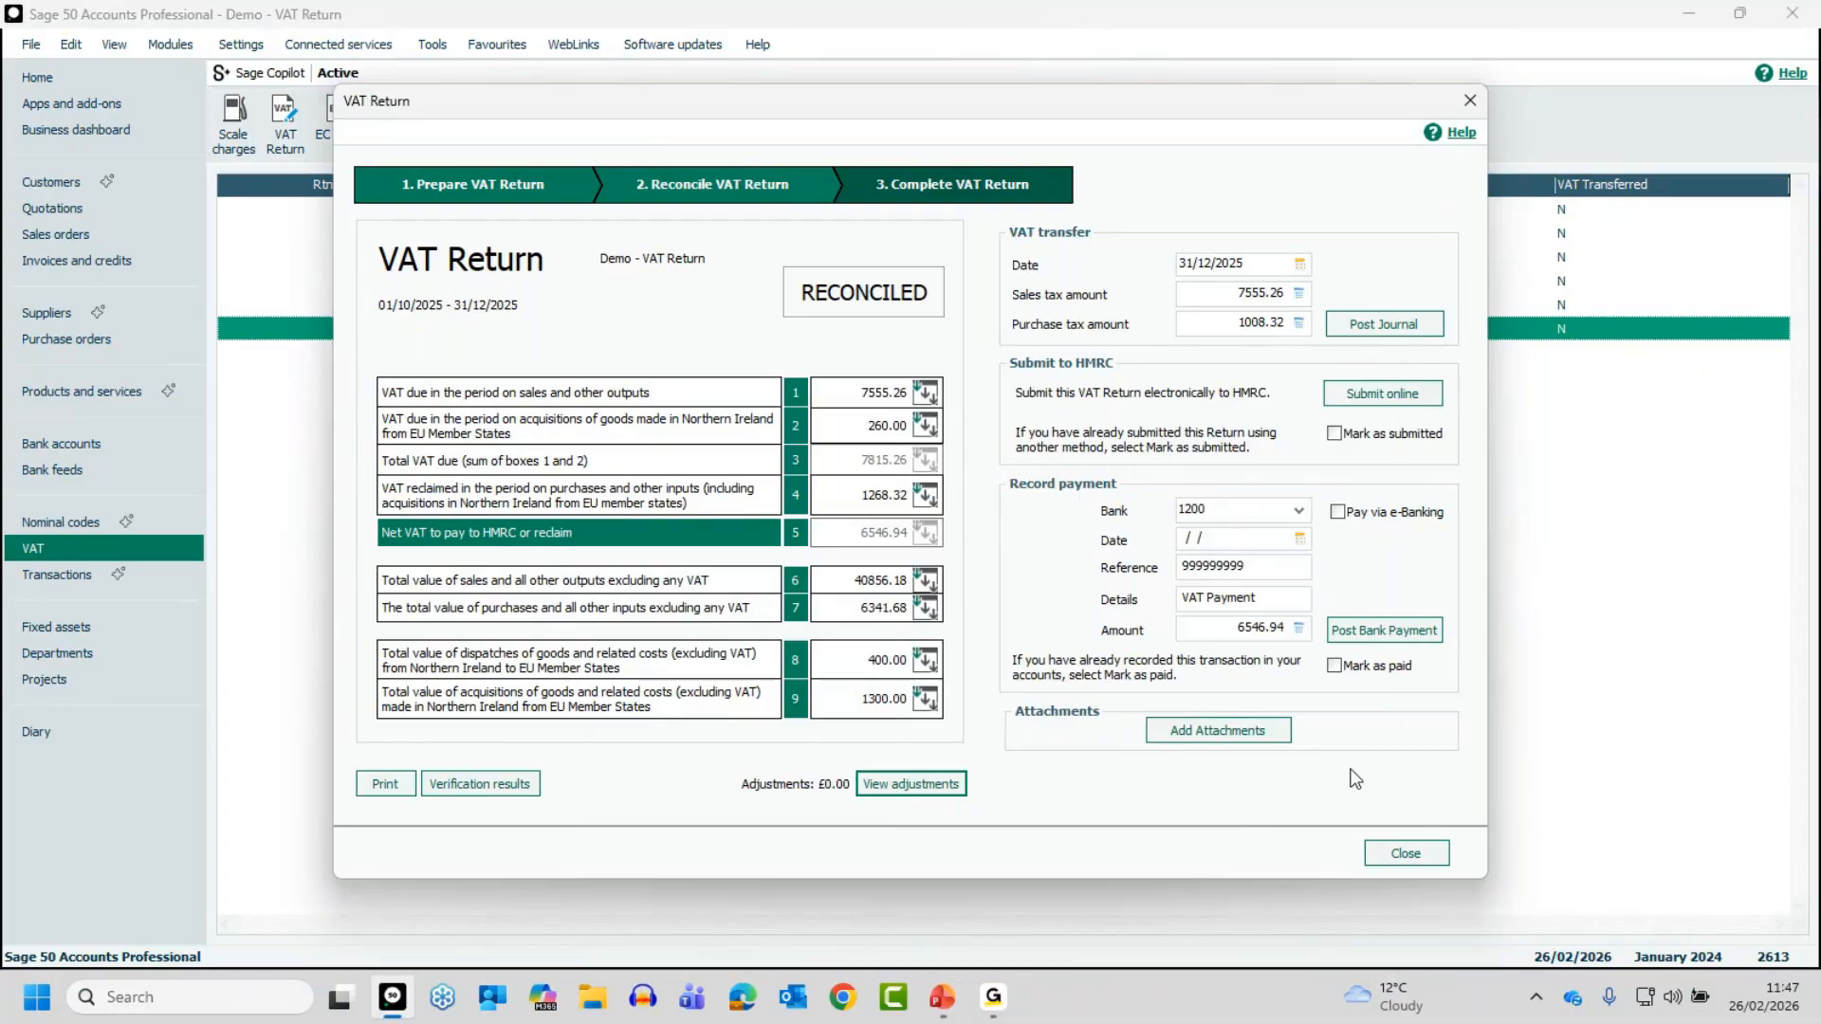
left_click(1404, 854)
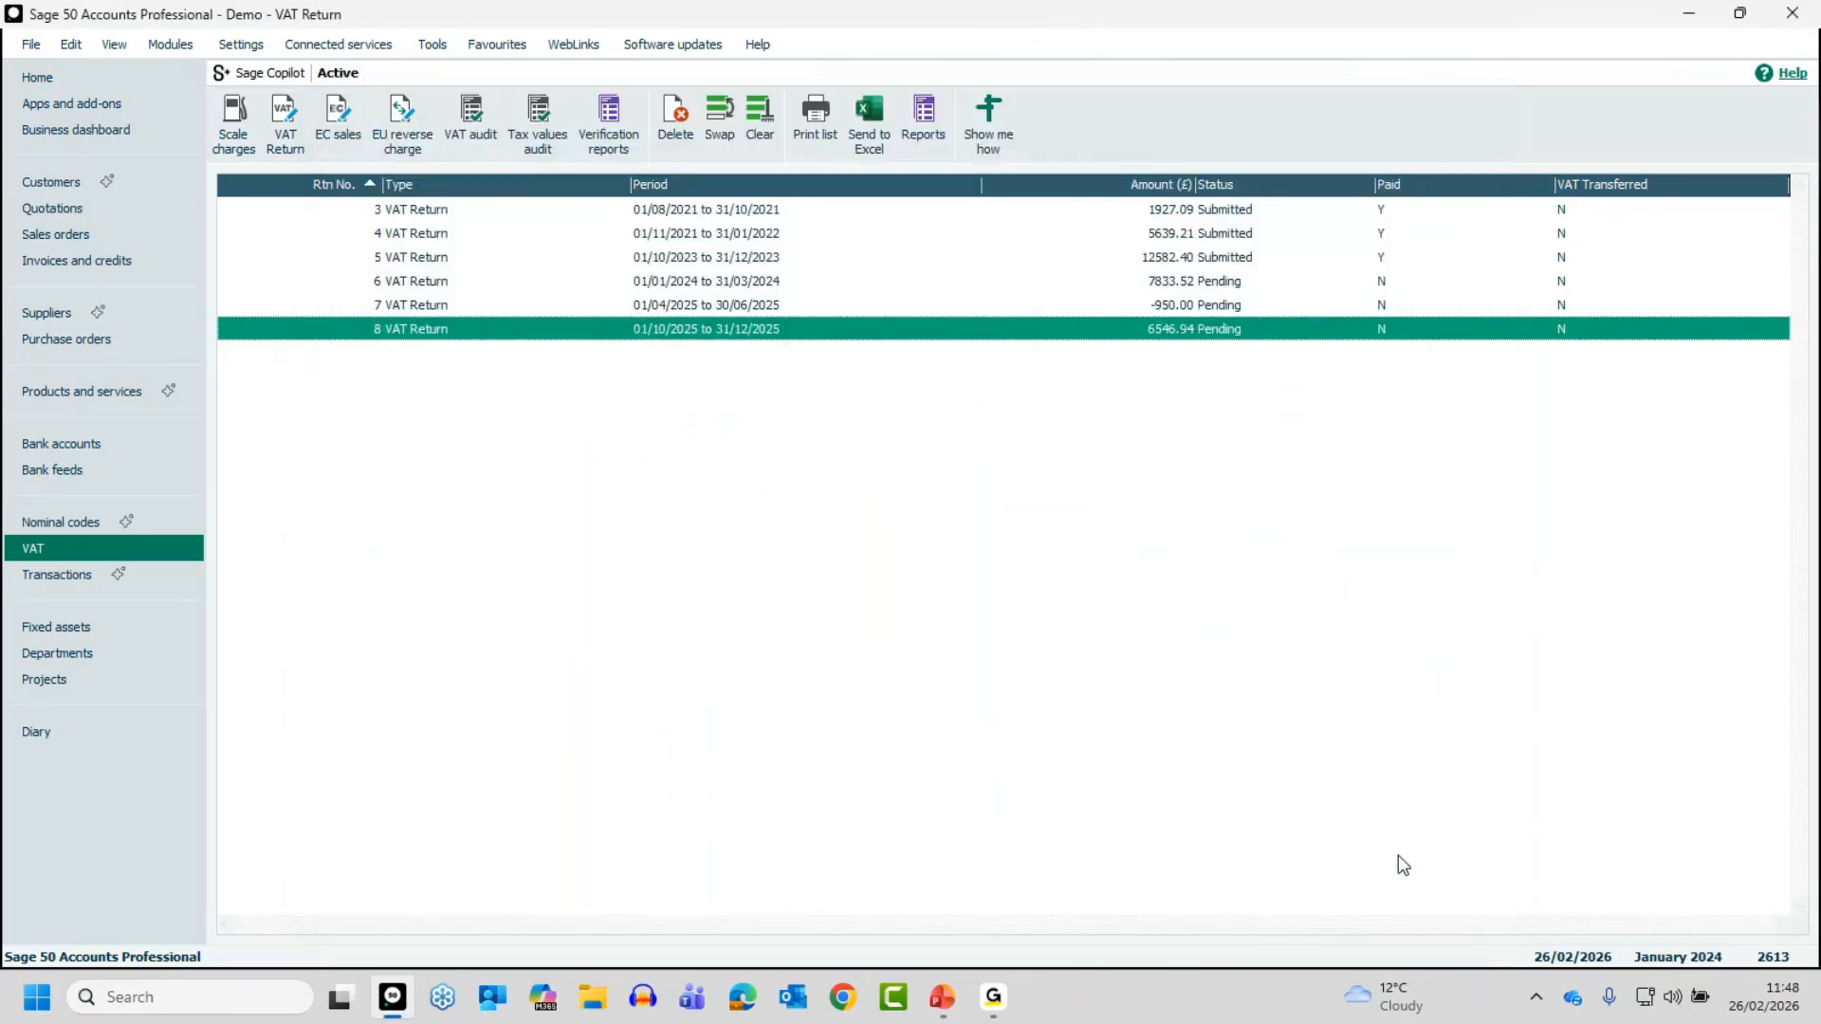